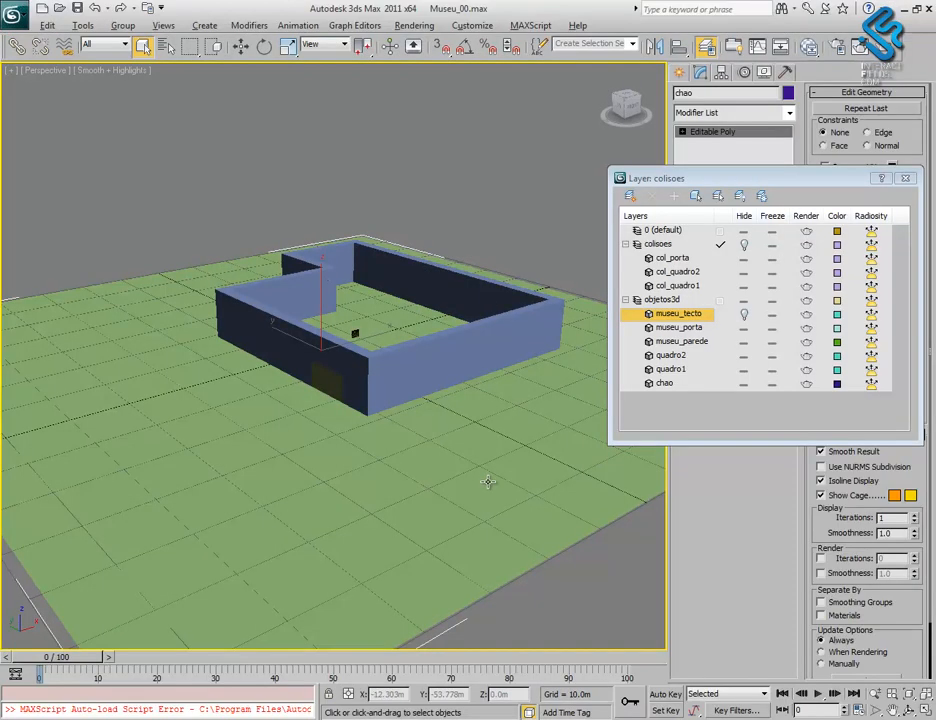
alt+middle_drag(485, 301, 522, 476)
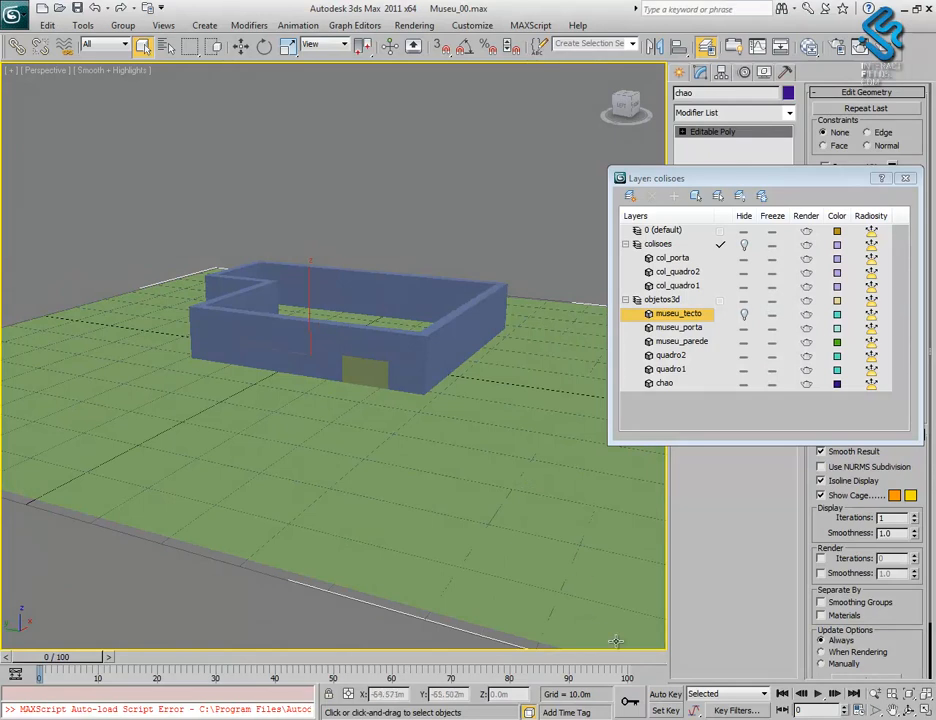
click(50, 717)
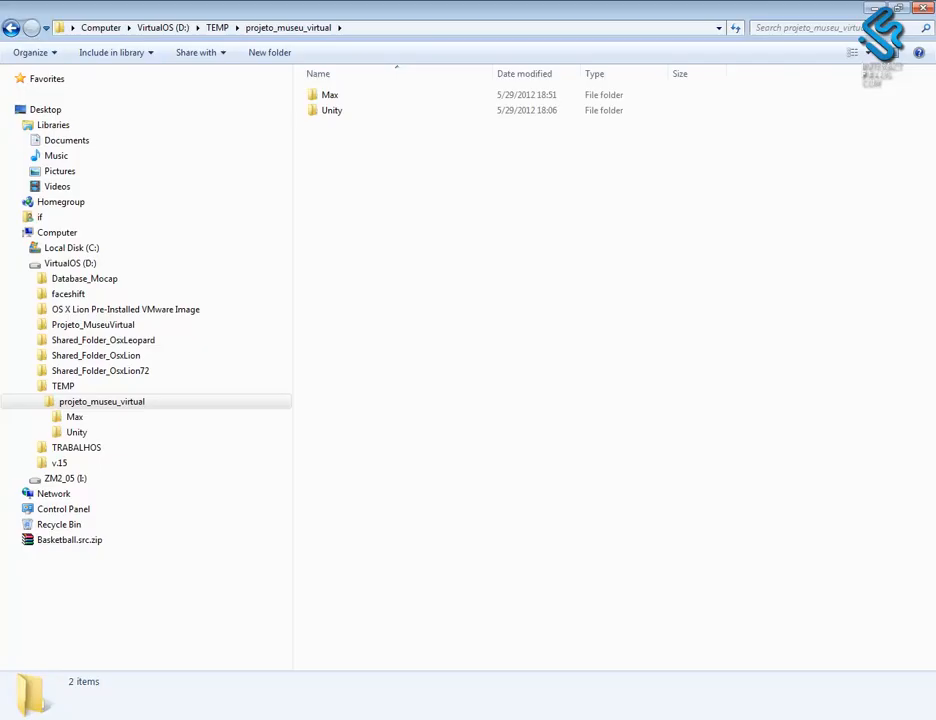
click(424, 306)
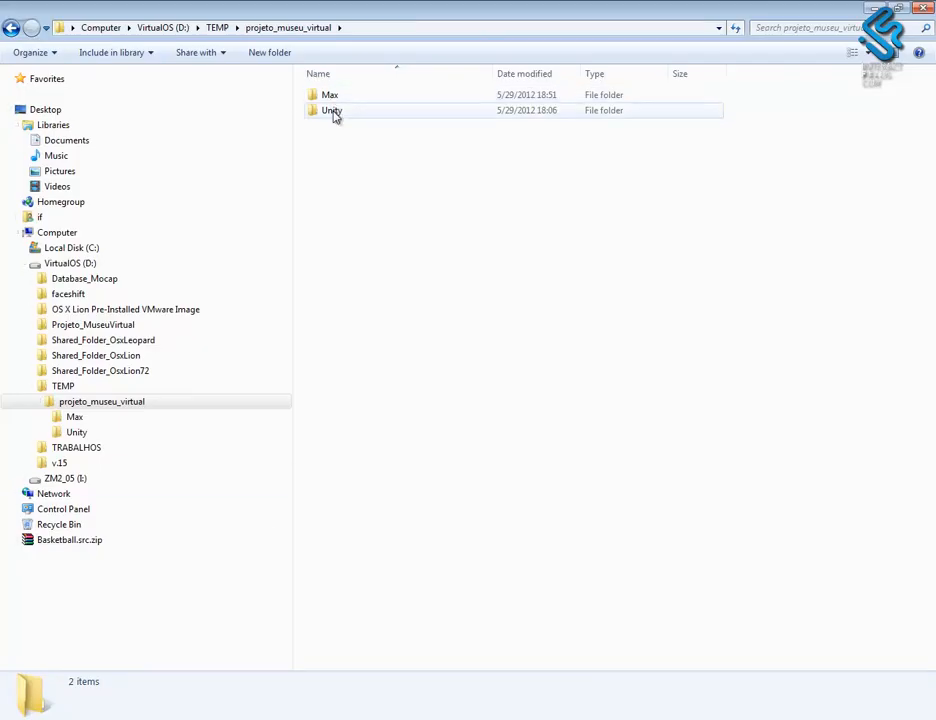
- Open the Unity folder inside projeto_museu_virtual and copy its full path
double_click(333, 112)
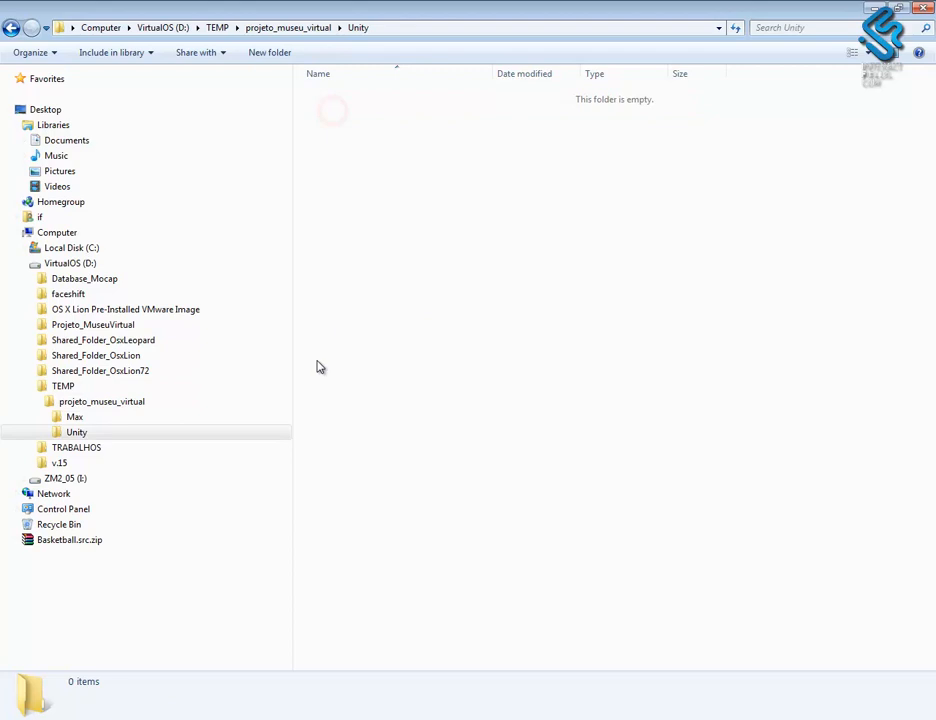
click(72, 401)
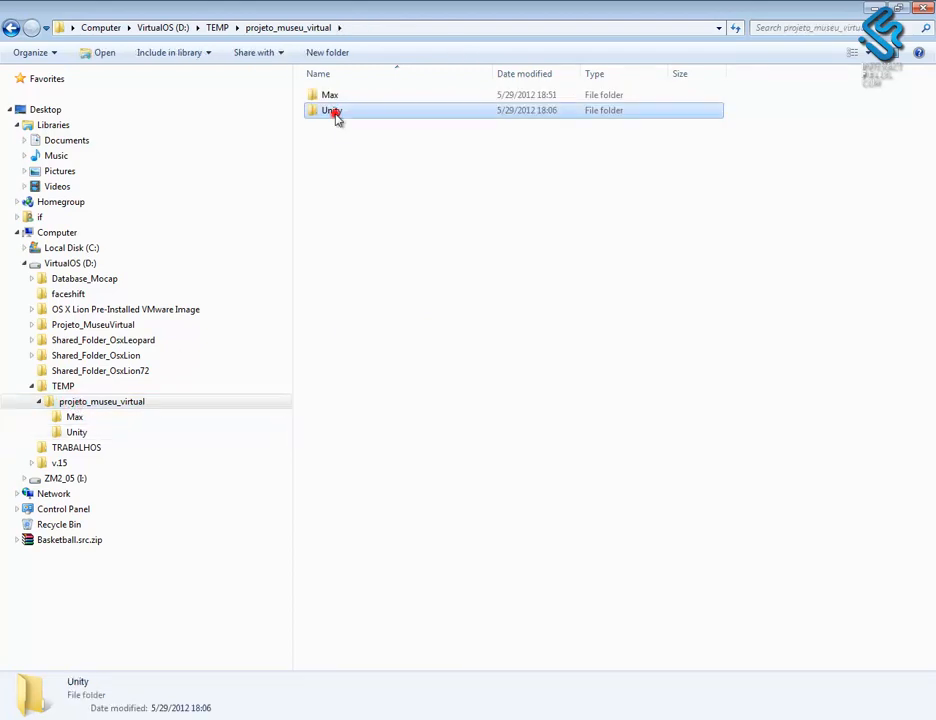
double_click(335, 111)
click(421, 28)
key(ctrl+c)
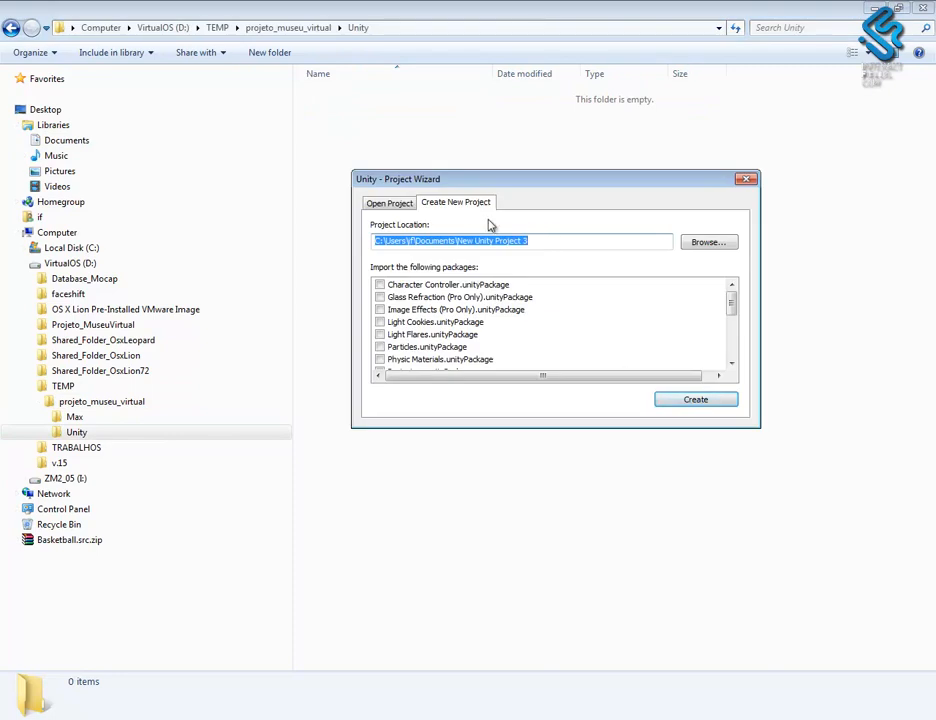
- Switch to the Unity Project Wizard and set the new project's location to D:\TEMP\projeto_museu_virtual\Unity
drag(538, 243, 363, 236)
key(ctrl+v)
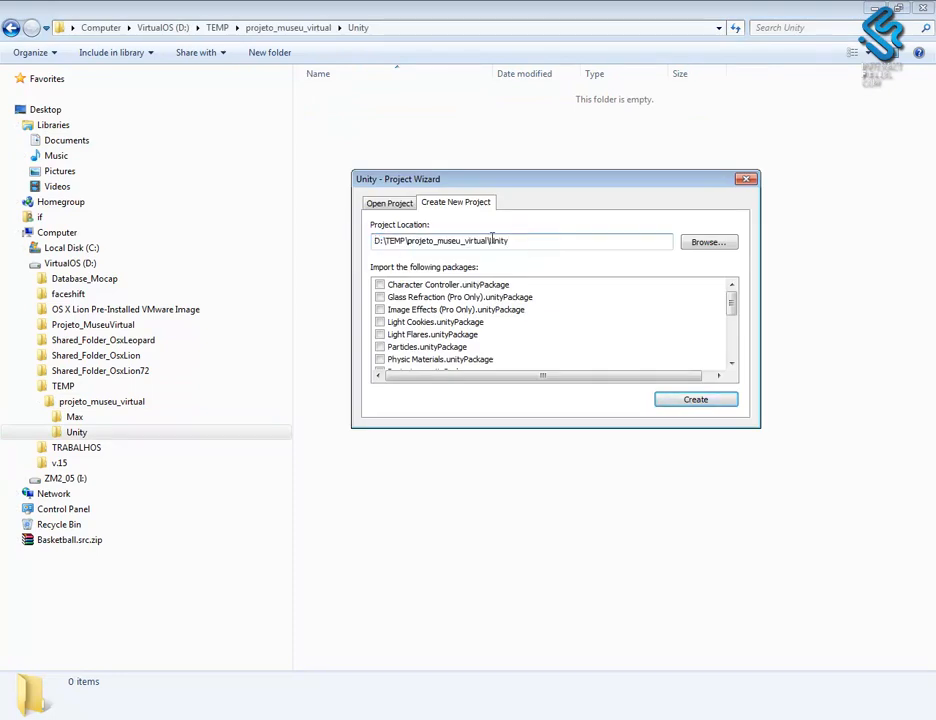
double_click(522, 241)
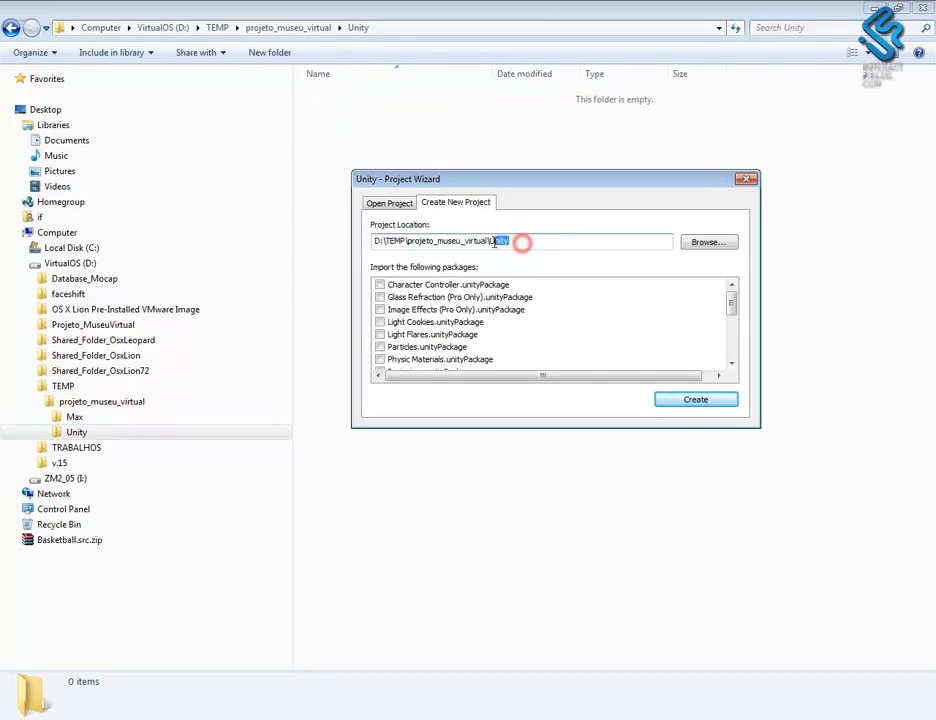
- Include the Character Controller, Light Flares and Skyboxes packages, create the project and save all modified project settings
click(379, 285)
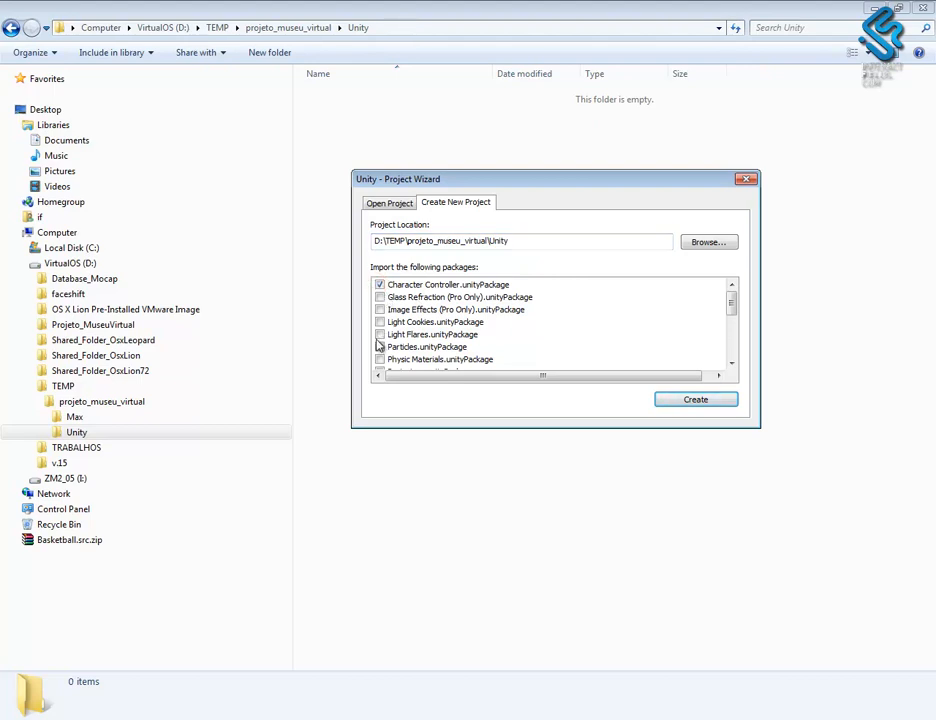
click(379, 336)
drag(733, 310, 731, 320)
click(379, 334)
click(695, 399)
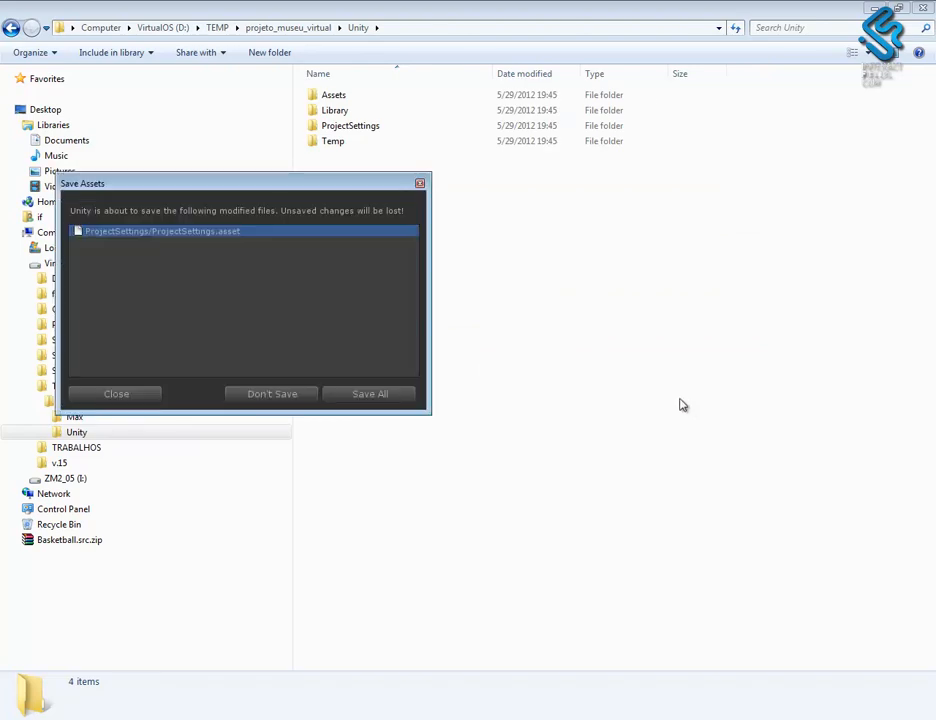
click(374, 396)
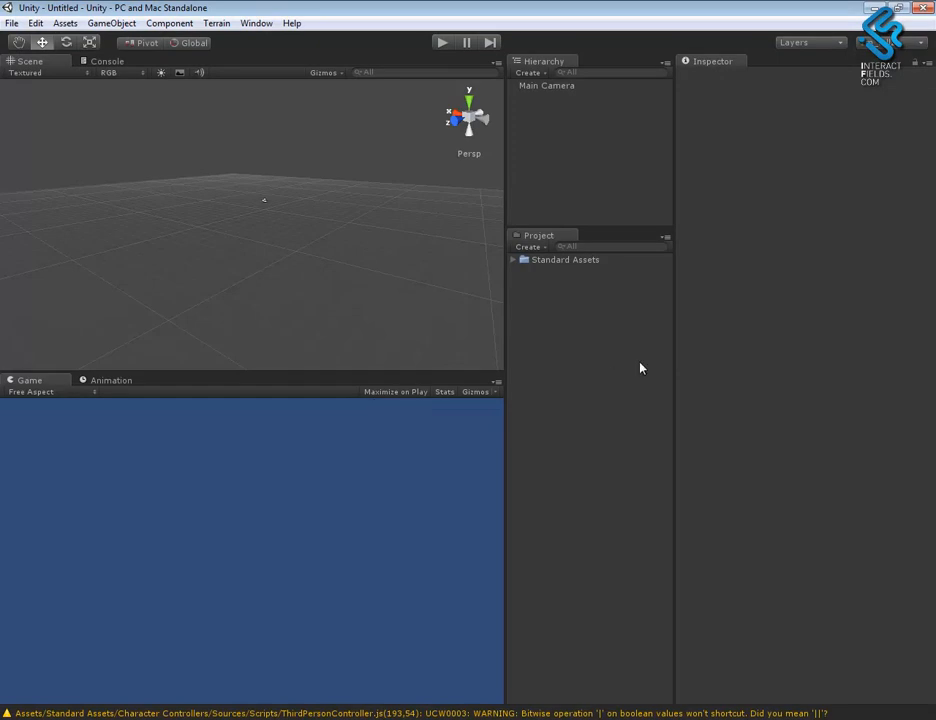
- Examine the imported Character Controllers, Light Flares and Skyboxes folders inside Standard Assets
click(512, 260)
click(552, 273)
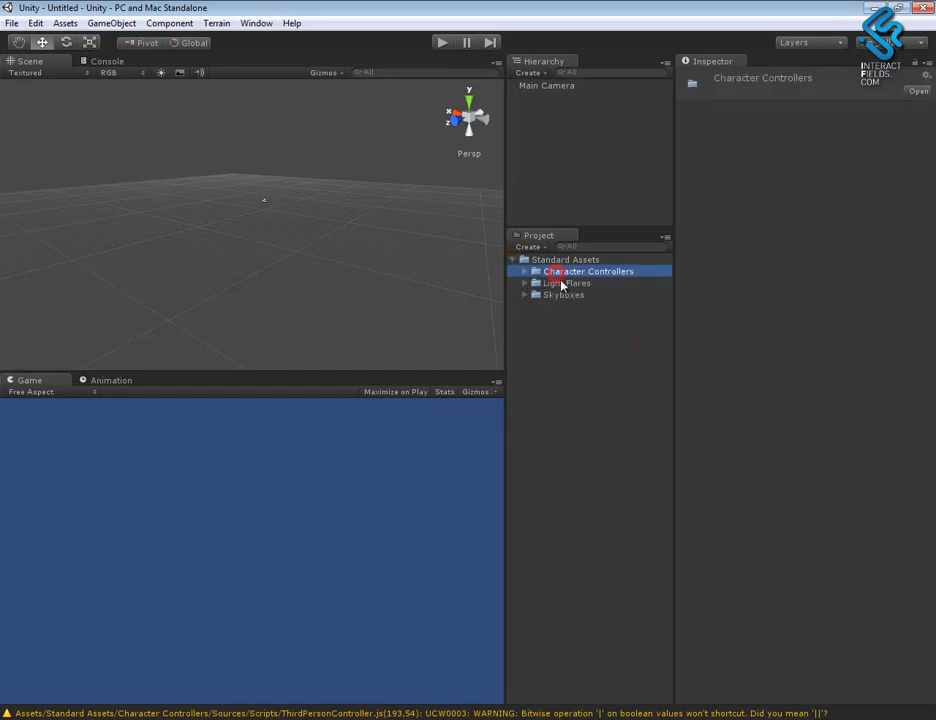
click(525, 283)
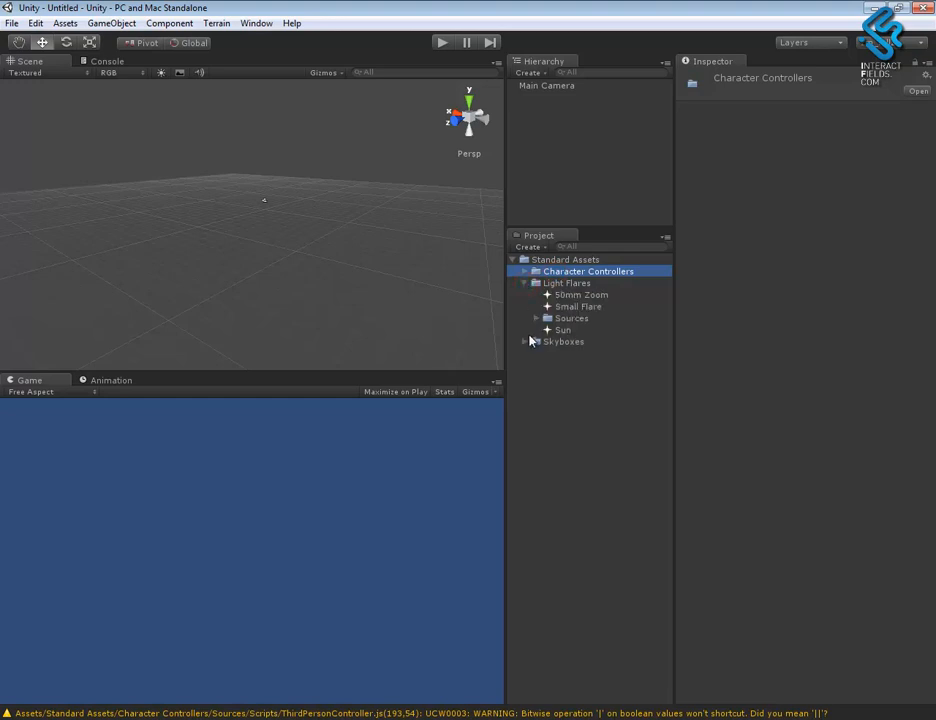
click(526, 342)
click(525, 283)
click(523, 271)
click(523, 271)
click(524, 295)
click(512, 260)
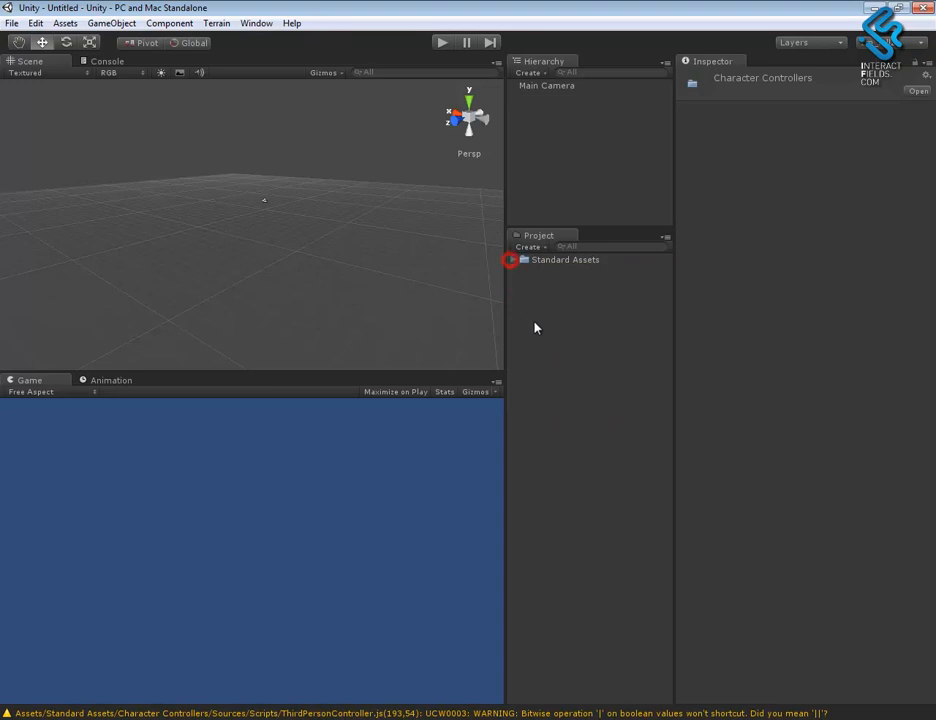
- Create a folder named Scenes at the root of the project assets
click(535, 322)
click(529, 247)
click(546, 263)
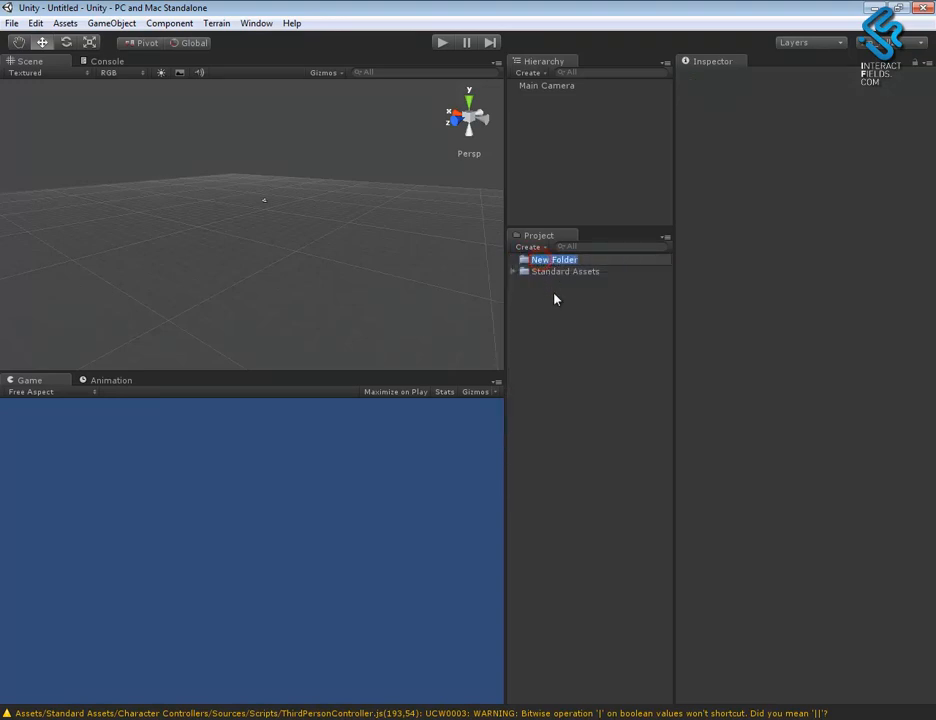
text(S)
key(Caps_Lock)
text(cenes)
key(Return)
- Create a folder named Objects3d at the root of the project assets
click(554, 290)
click(529, 247)
click(558, 263)
key(Caps_Lock)
text(O)
key(Caps_Lock)
text(bjects)
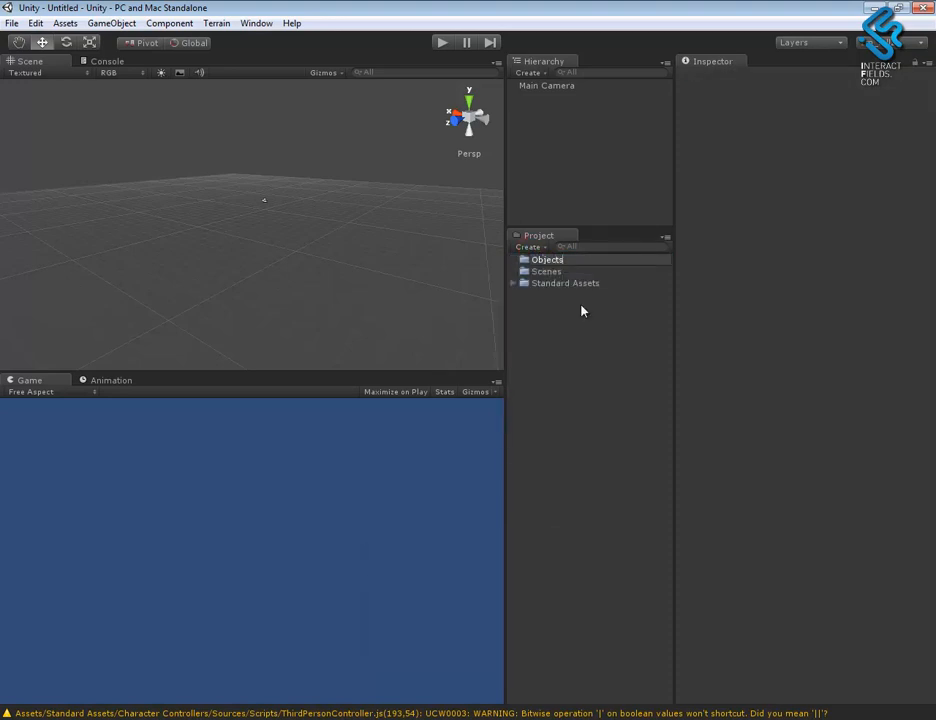
text(3d)
key(Return)
- Create a folder named Sounds at the root of the project assets
click(570, 386)
click(540, 249)
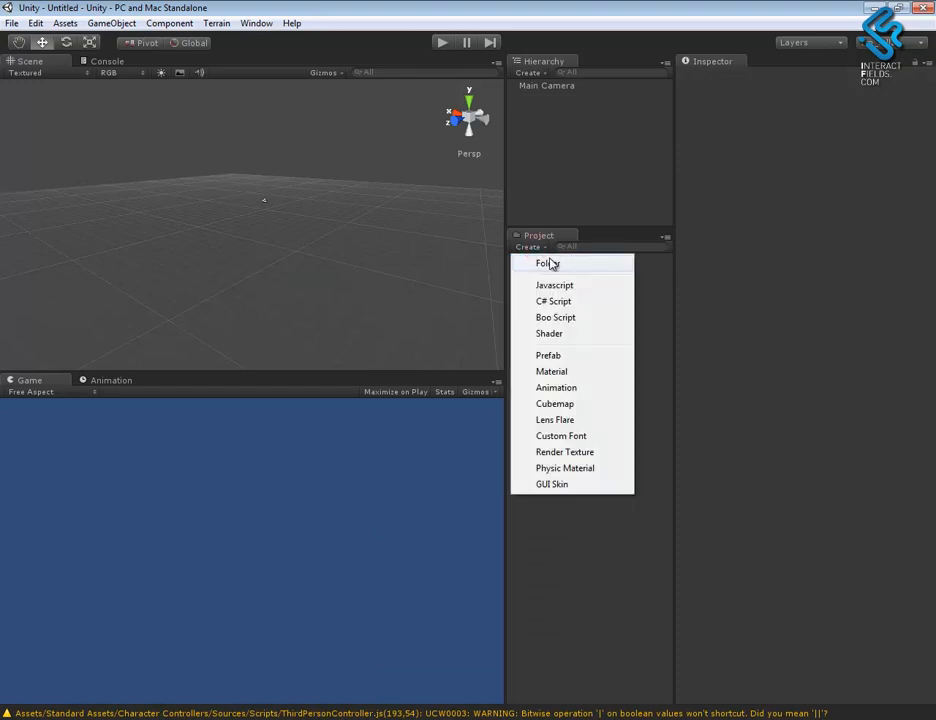
click(547, 263)
key(Caps_Lock)
text(S)
key(Caps_Lock)
text(ounds)
key(Return)
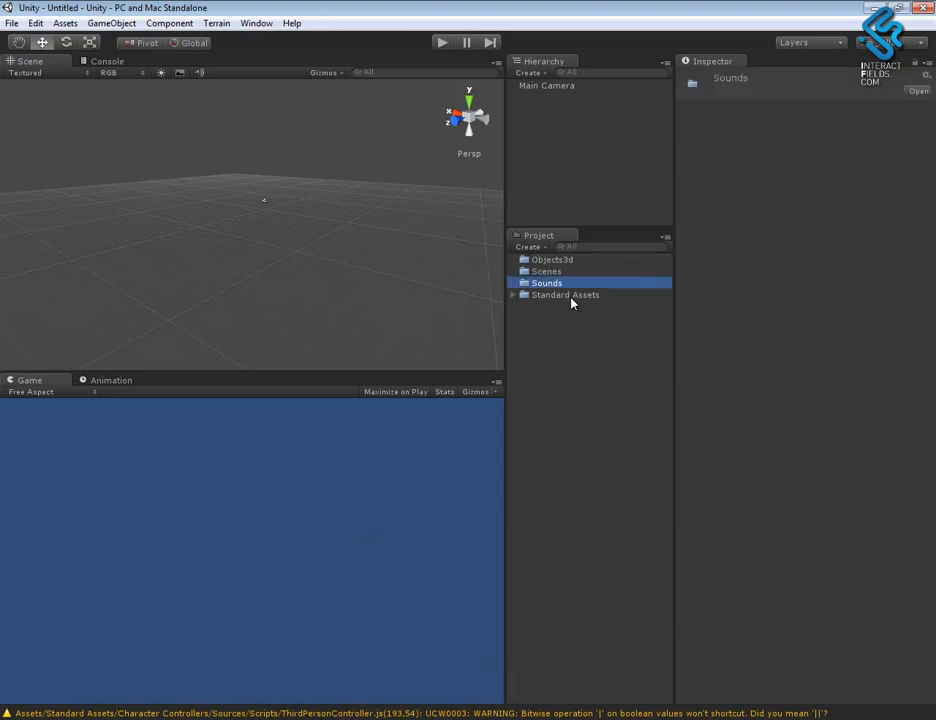
- Create a folder named Materials at the root of the project assets
click(576, 350)
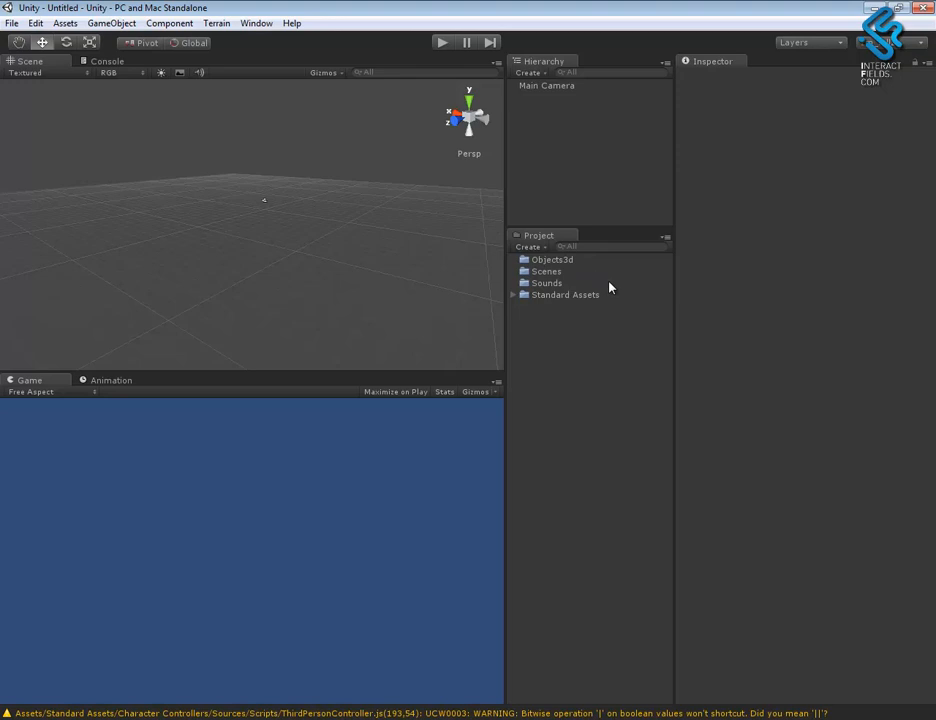
click(529, 247)
click(545, 262)
key(BackSpace)
key(Caps_Lock)
text(Materials)
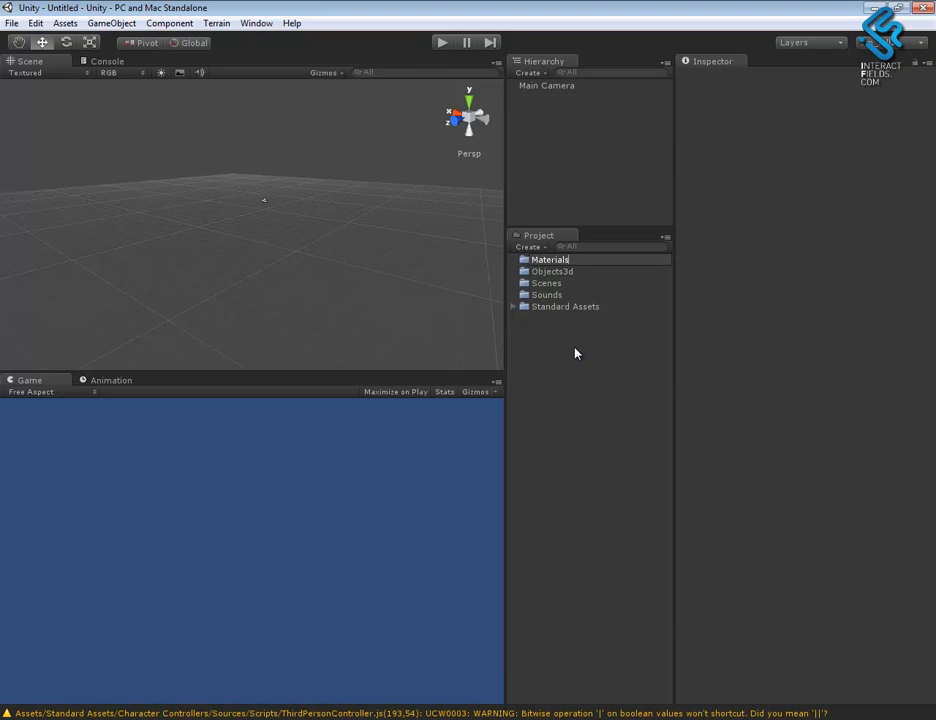
key(Return)
click(575, 353)
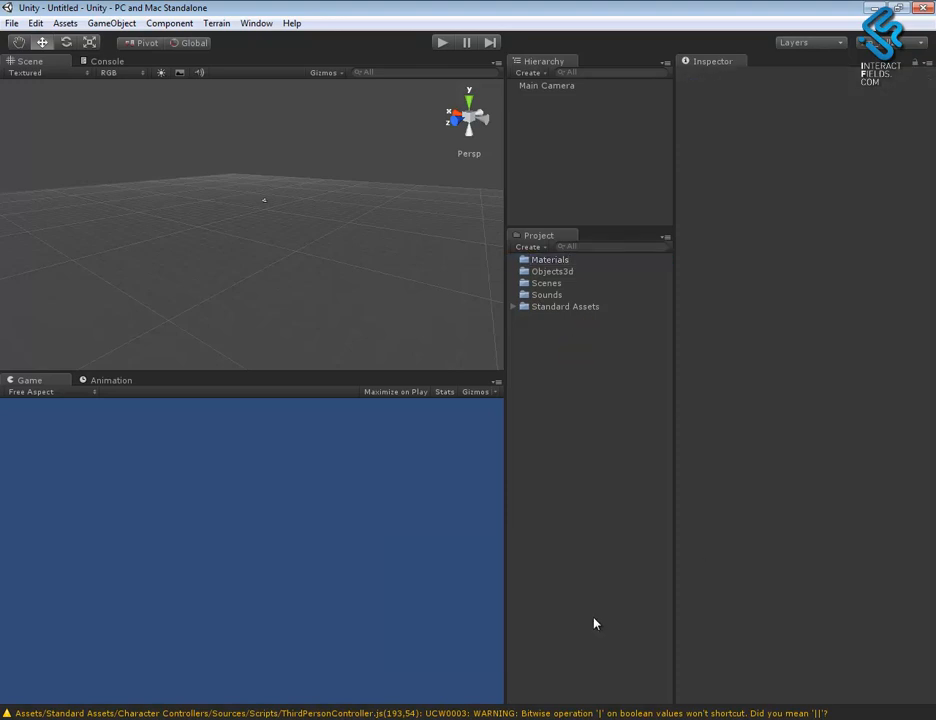
- Switch to the file explorer and copy Museu.FBX from the Max folder of projeto_museu_virtual
click(135, 719)
click(445, 227)
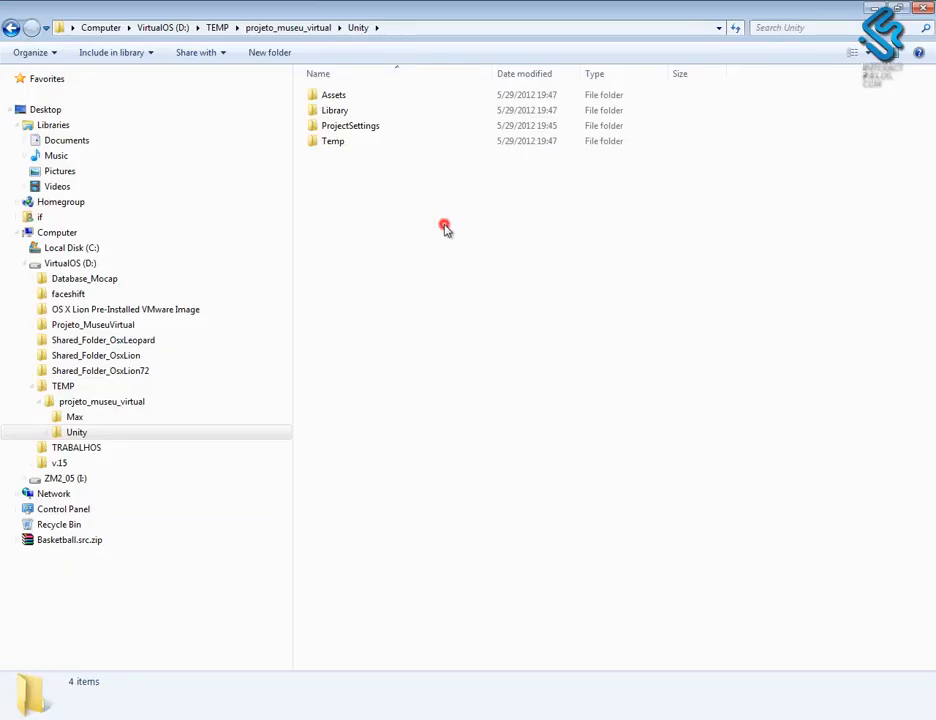
click(78, 432)
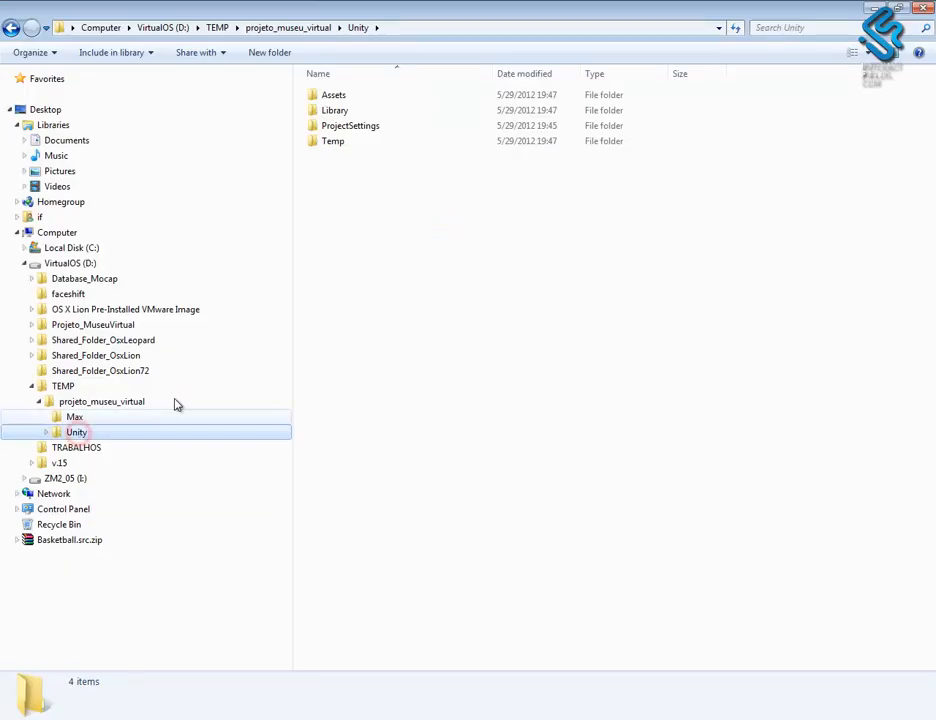
click(88, 417)
click(98, 401)
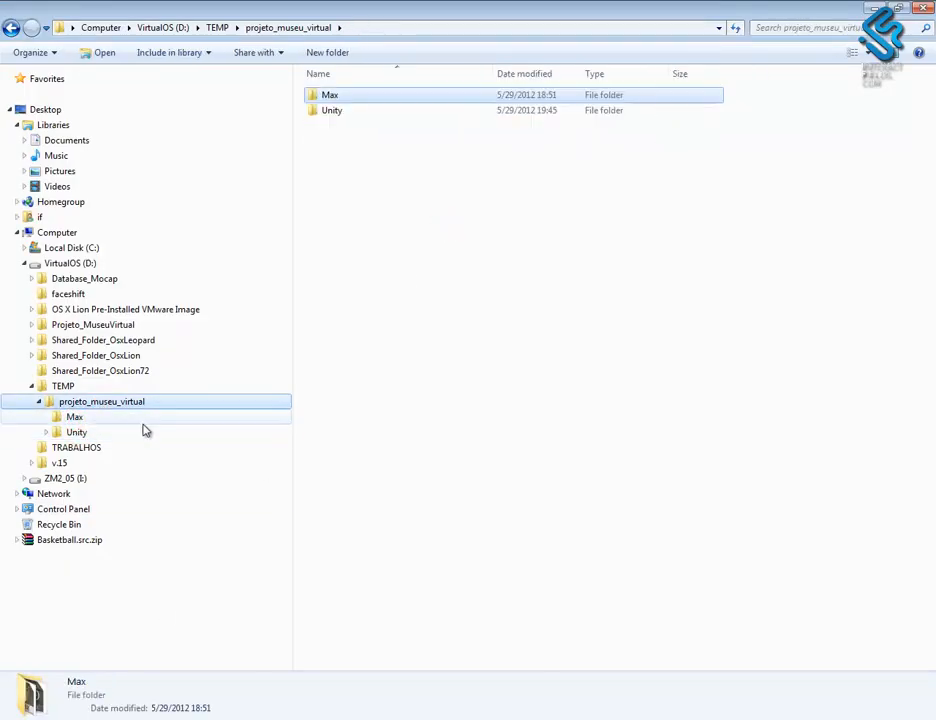
double_click(330, 95)
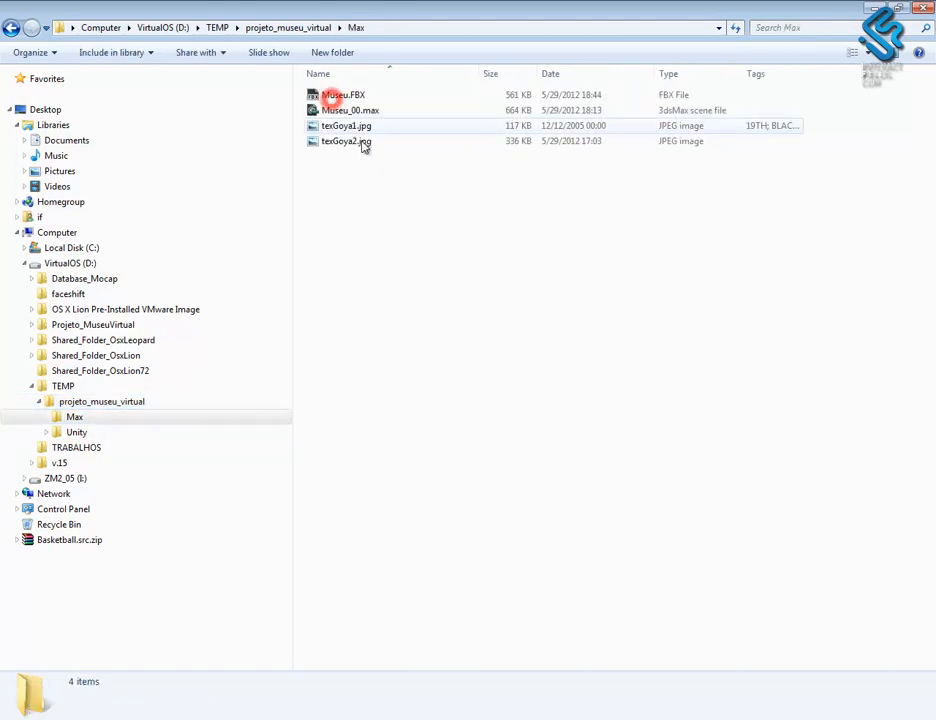
click(343, 95)
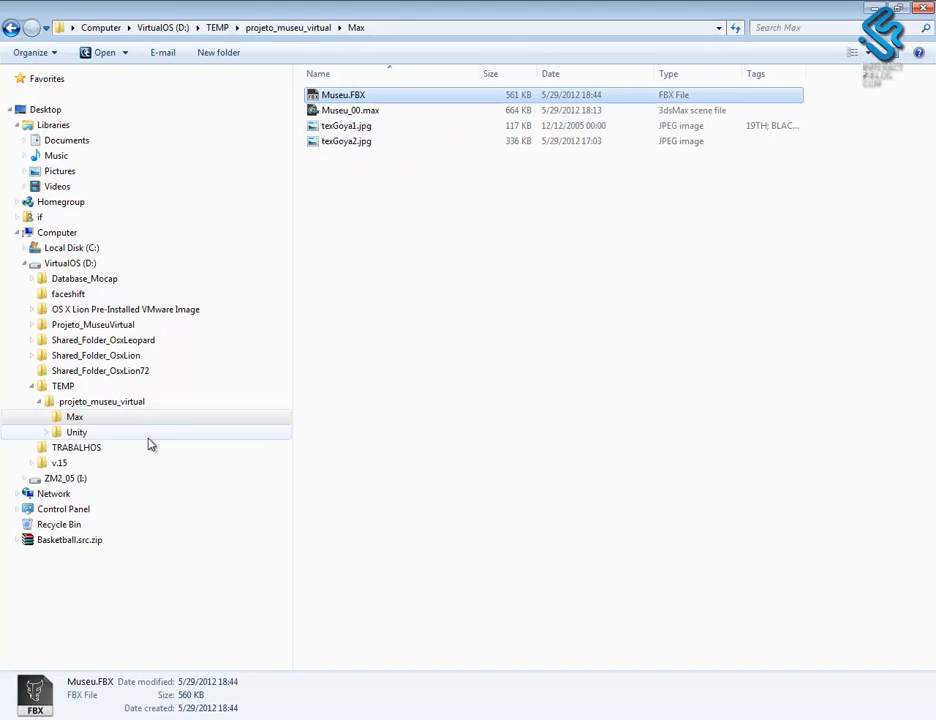
- Paste Museu.FBX into the Unity project's Assets\Objects3d folder
click(77, 432)
double_click(334, 97)
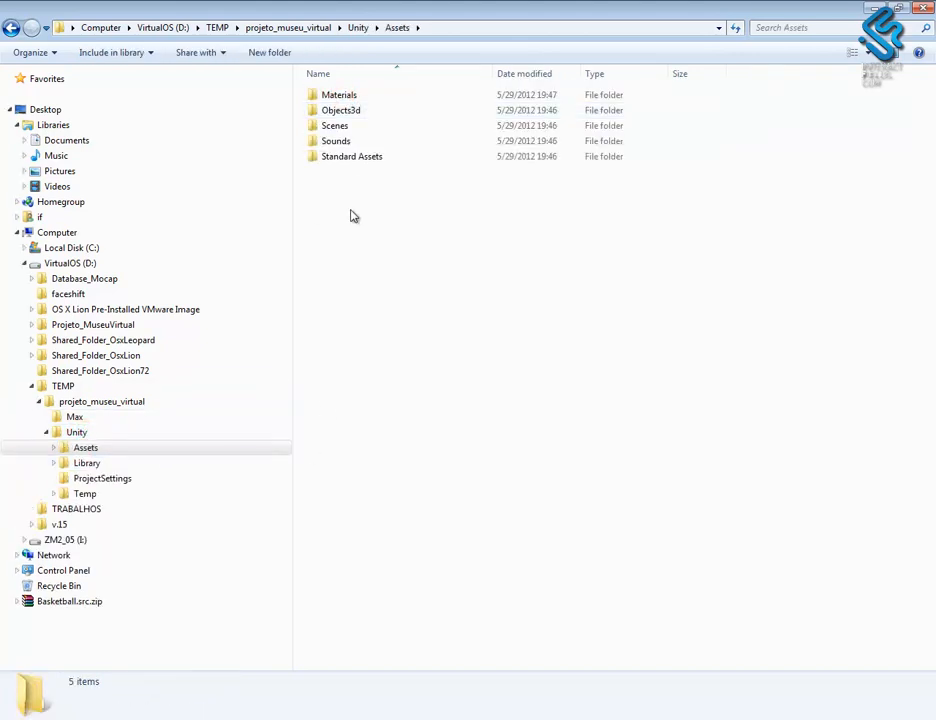
click(346, 113)
double_click(346, 113)
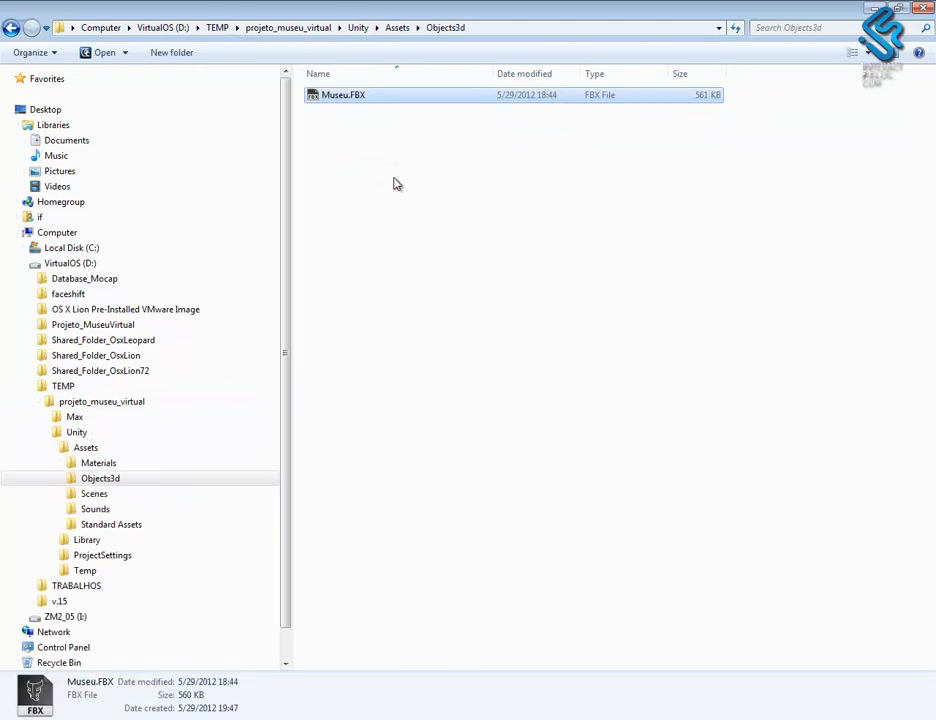
click(420, 200)
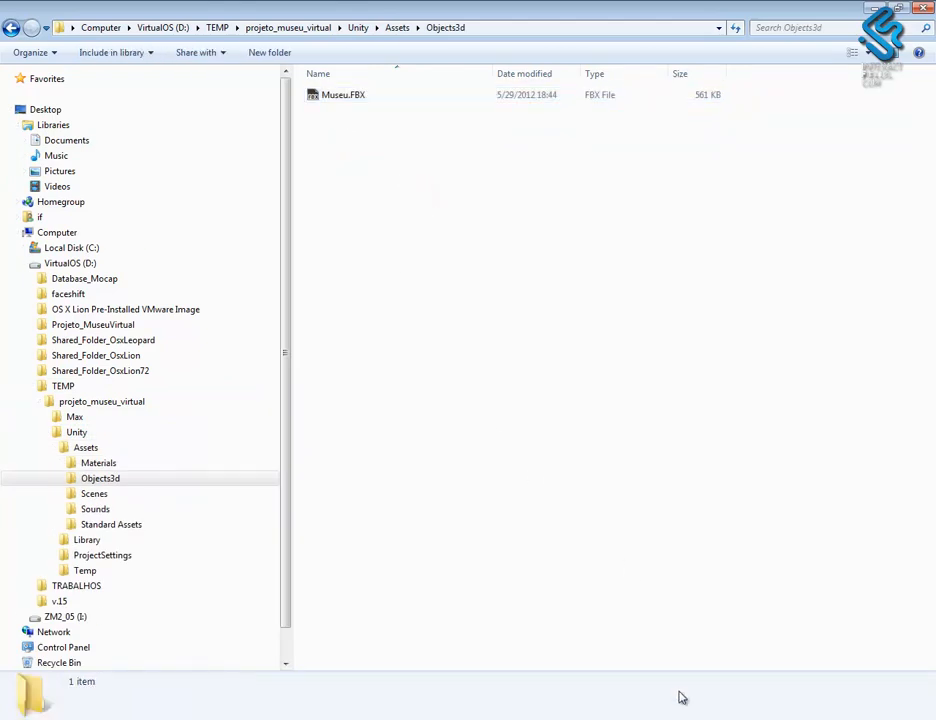
- Switch to Unity and inspect the imported Museu model in Objects3d, viewing its preview from different angles
click(691, 719)
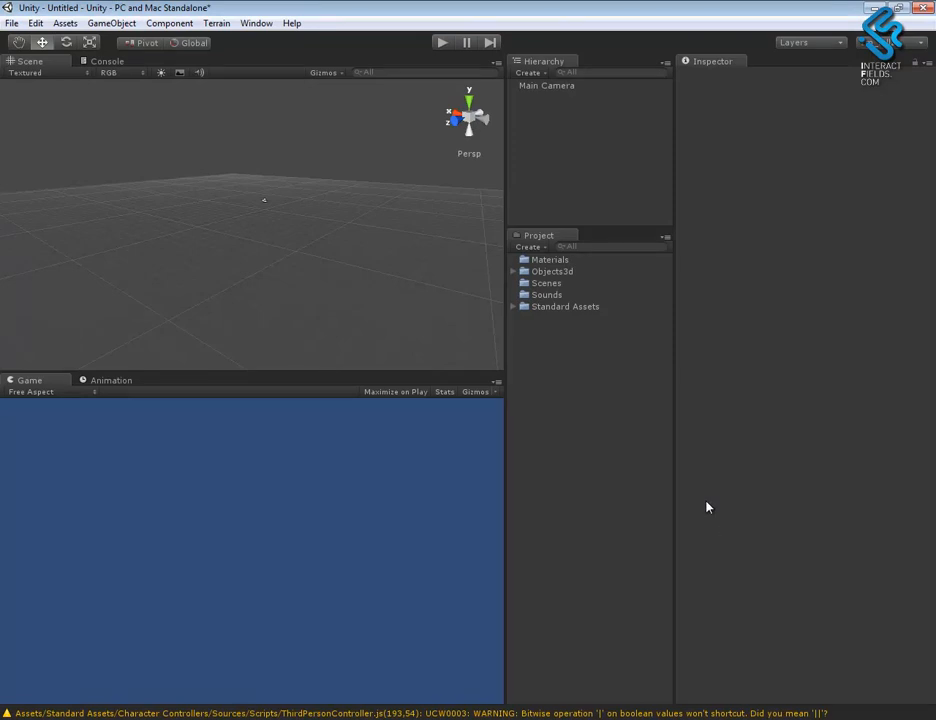
click(514, 271)
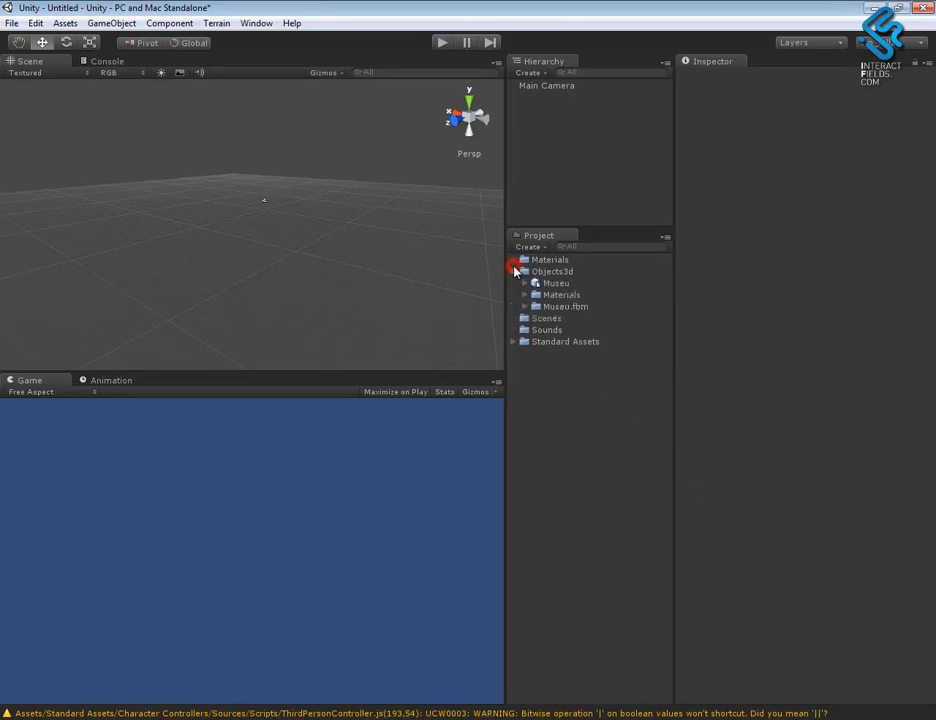
click(556, 284)
drag(760, 610, 2, 623)
drag(796, 677, 817, 631)
drag(894, 597, 871, 625)
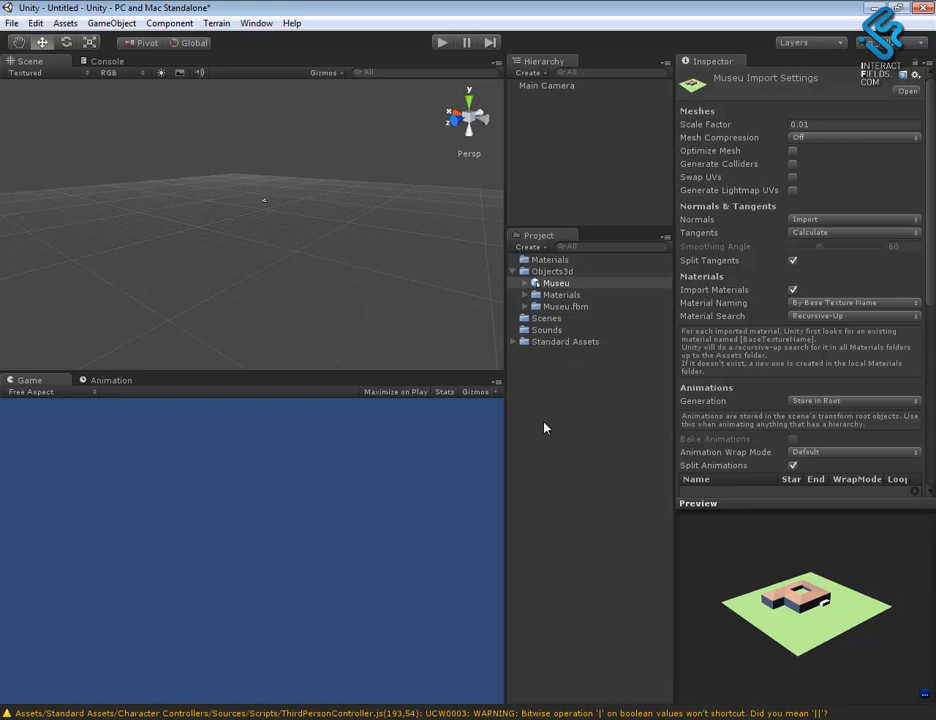
- Add the Museu model from the Objects3d folder to the scene hierarchy
click(293, 305)
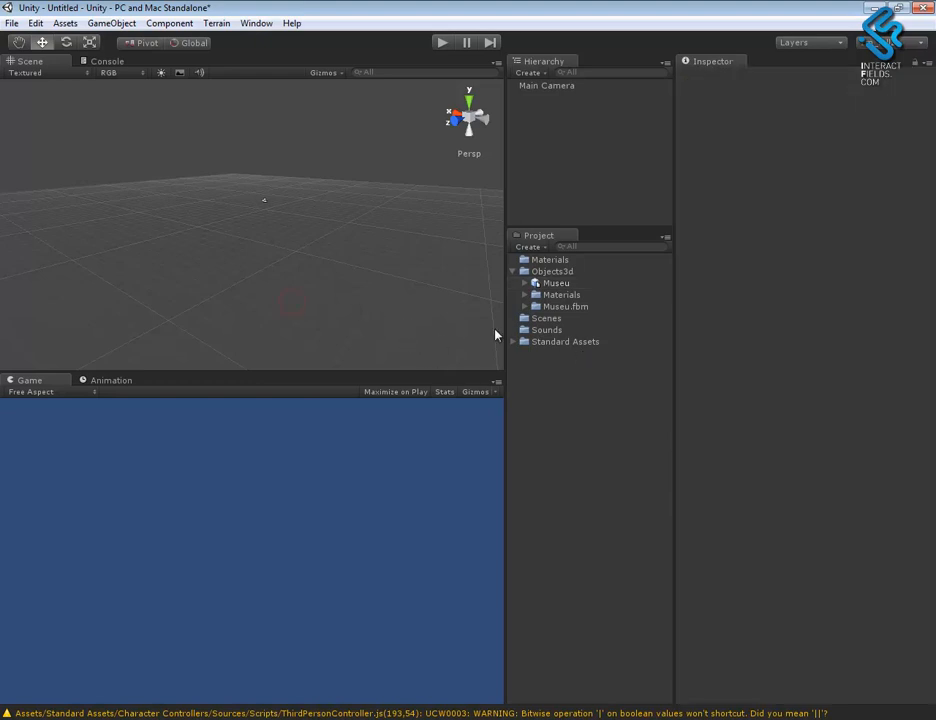
click(558, 284)
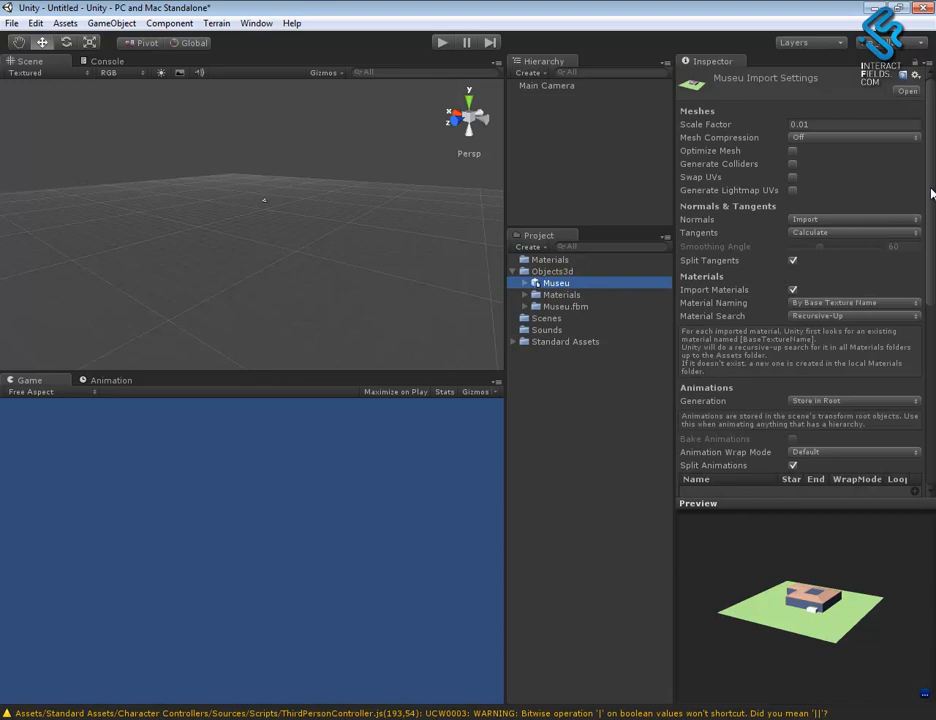
mouse_move(564, 286)
mouse_down()
mouse_move(606, 244)
mouse_move(600, 180)
mouse_move(590, 170)
mouse_up()
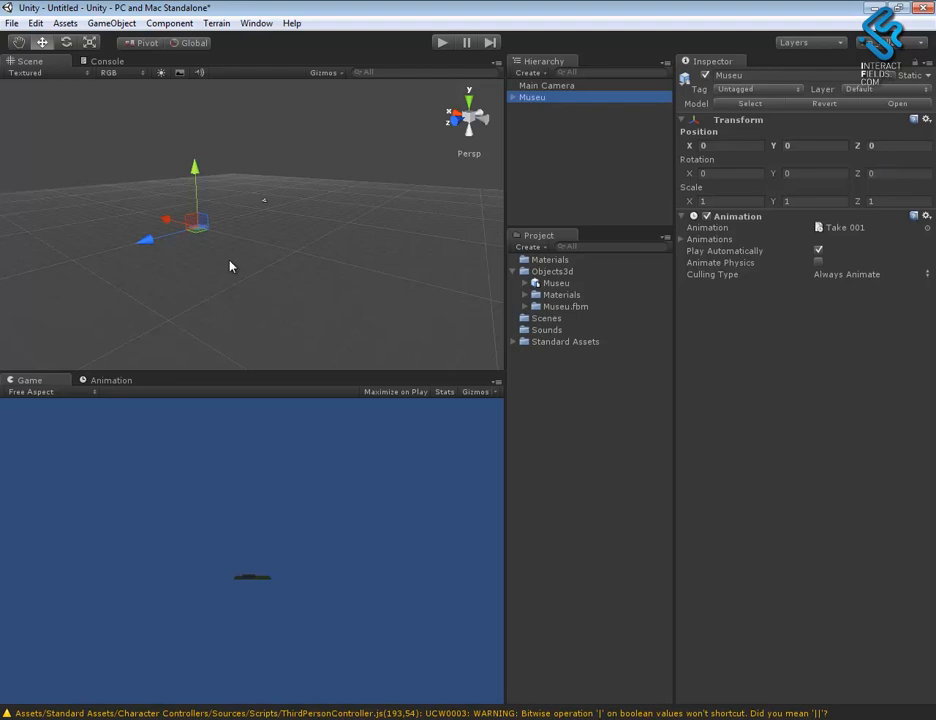
key(f)
alt+drag(306, 309, 245, 306)
alt+drag(318, 301, 163, 296)
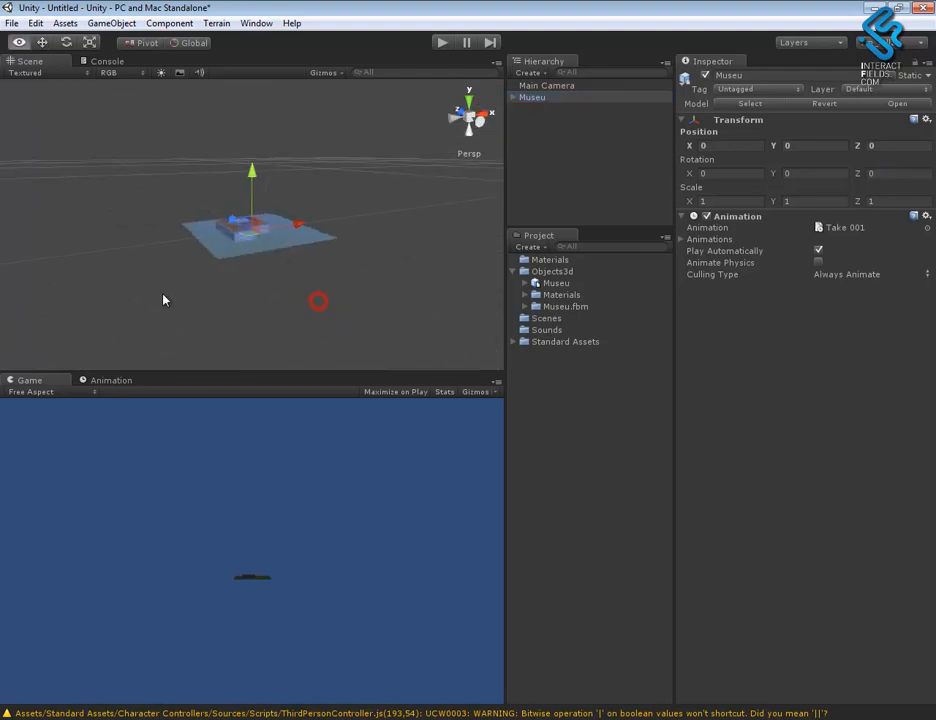
- Set the Museu model's import scale factor to 1 and apply the change
scroll(303, 288, up, 2)
click(556, 284)
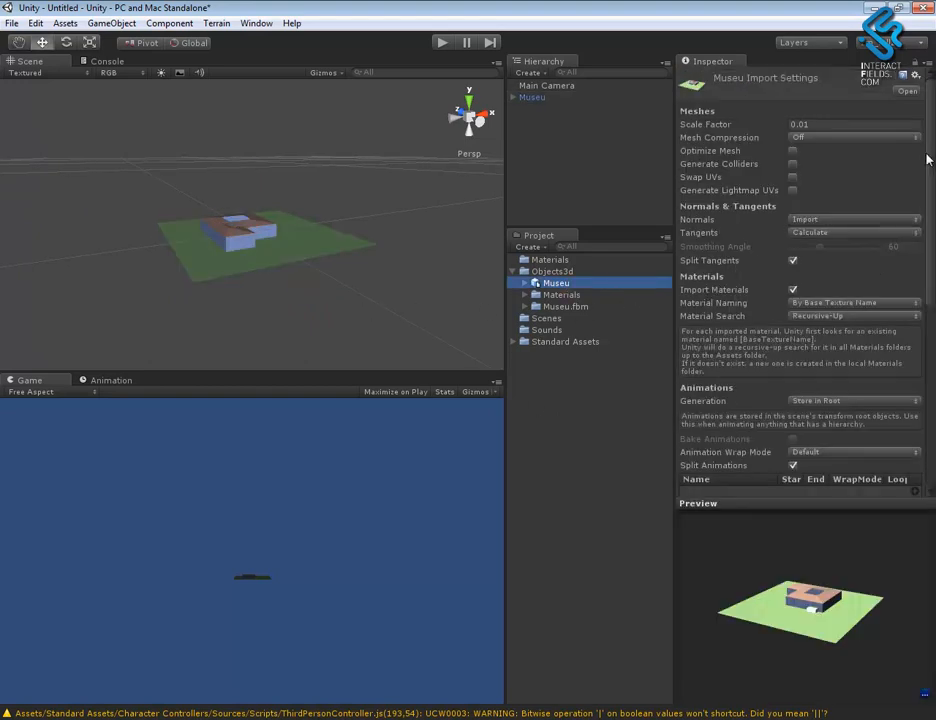
click(830, 124)
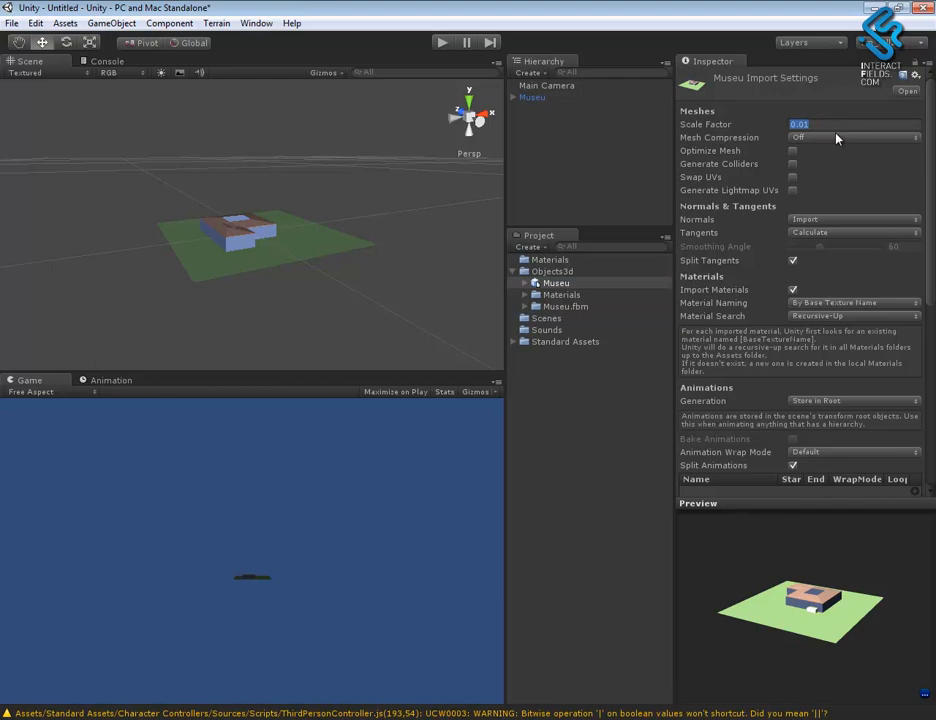
click(830, 124)
text(1)
drag(933, 243, 925, 427)
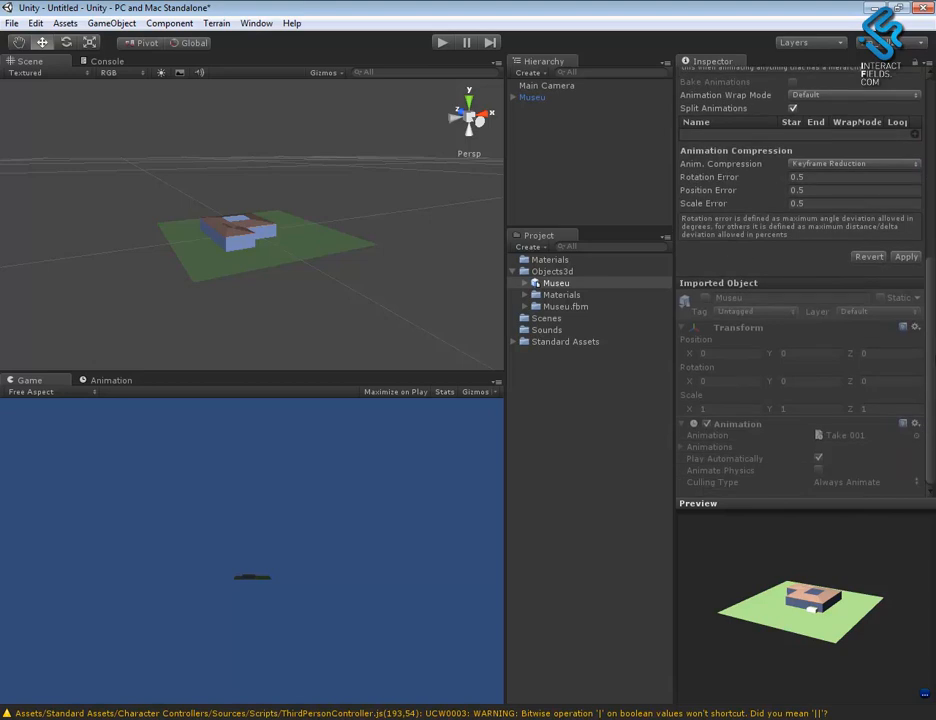
click(906, 257)
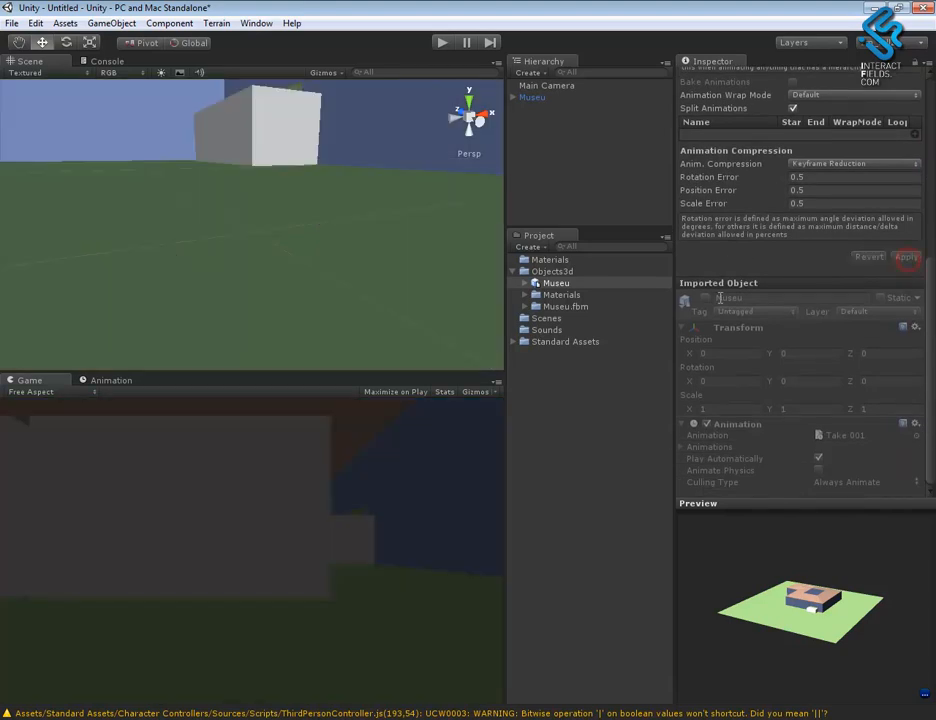
- Select and frame the rescaled Museu in the scene, and examine its exterior from several angles
right_drag(360, 307, 299, 253)
click(300, 248)
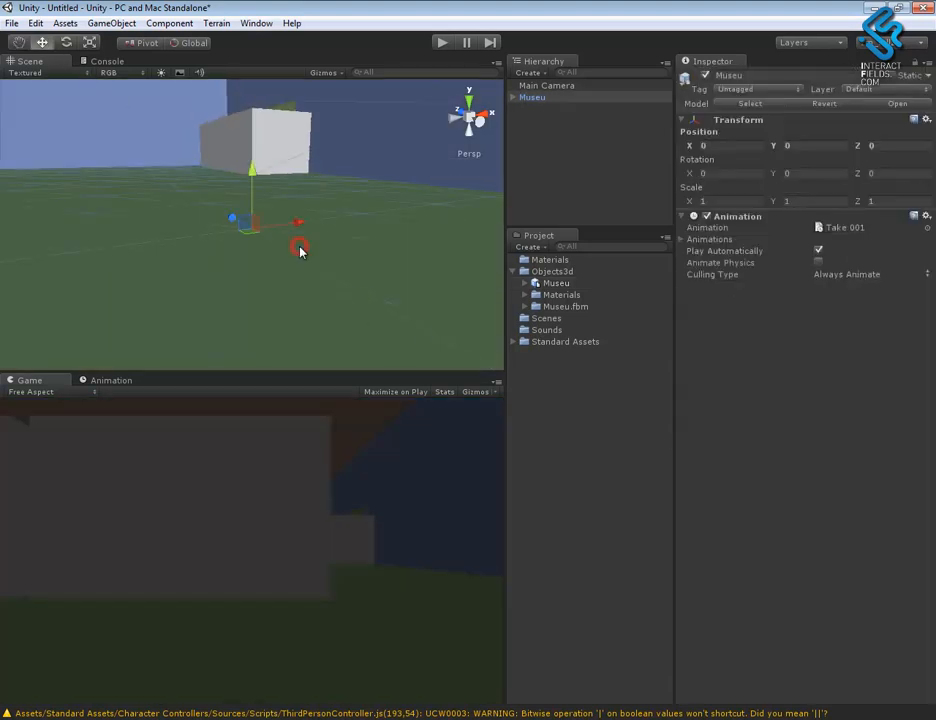
key(f)
alt+drag(303, 284, 249, 263)
alt+right_drag(247, 257, 870, 490)
alt+right_drag(311, 251, 500, 330)
alt+drag(313, 273, 673, 336)
alt+drag(399, 307, 414, 272)
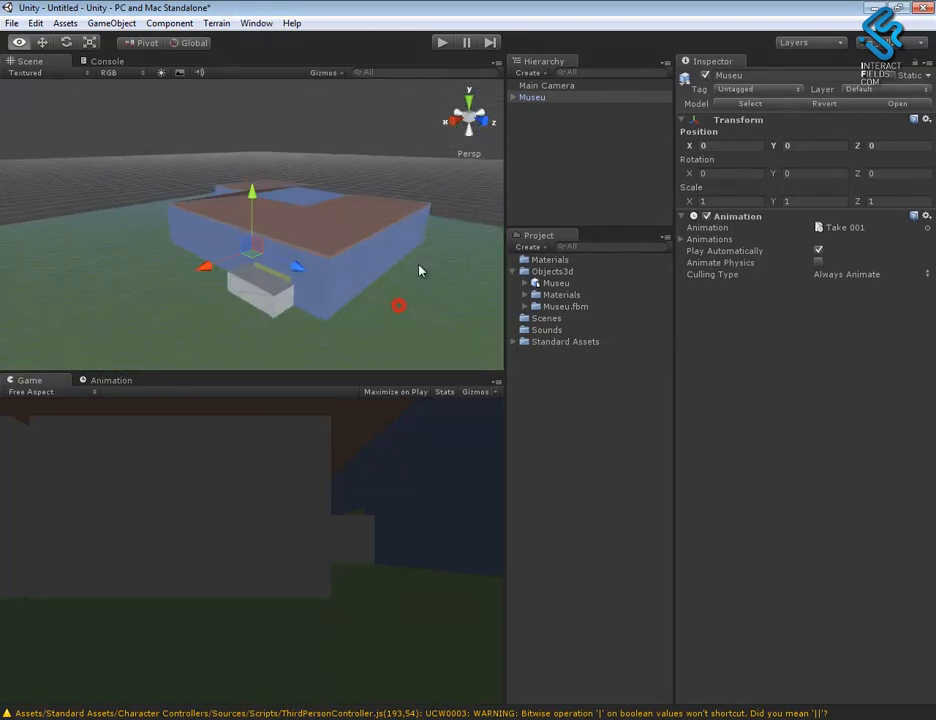
click(278, 298)
alt+drag(278, 298, 277, 358)
- Select the museum's roof, museu_tecto, and examine the building's interior and exterior around it
click(324, 243)
alt+drag(336, 303, 280, 282)
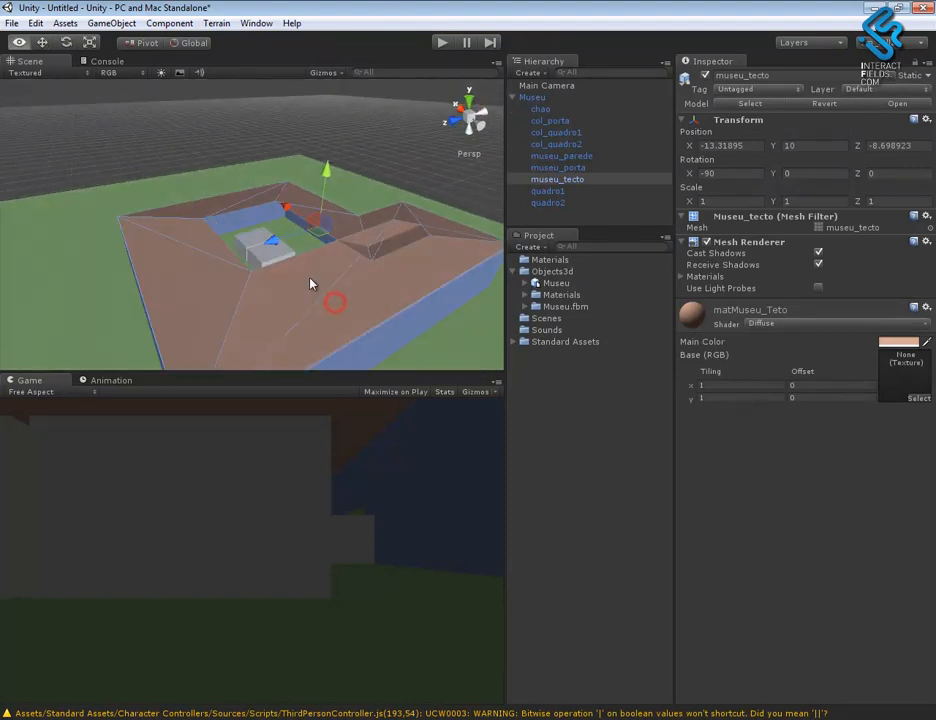
alt+click(325, 314)
alt+drag(351, 340, 318, 258)
alt+right_drag(313, 247, 748, 459)
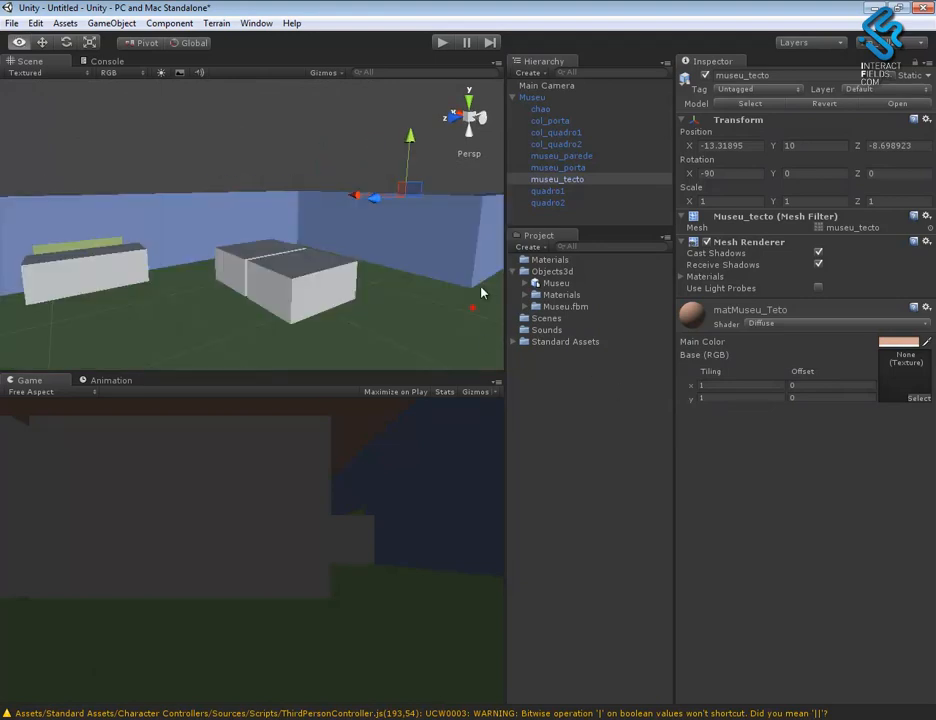
alt+drag(474, 307, 480, 262)
alt+right_drag(424, 296, 245, 212)
alt+right_drag(329, 247, 262, 226)
alt+drag(361, 265, 326, 319)
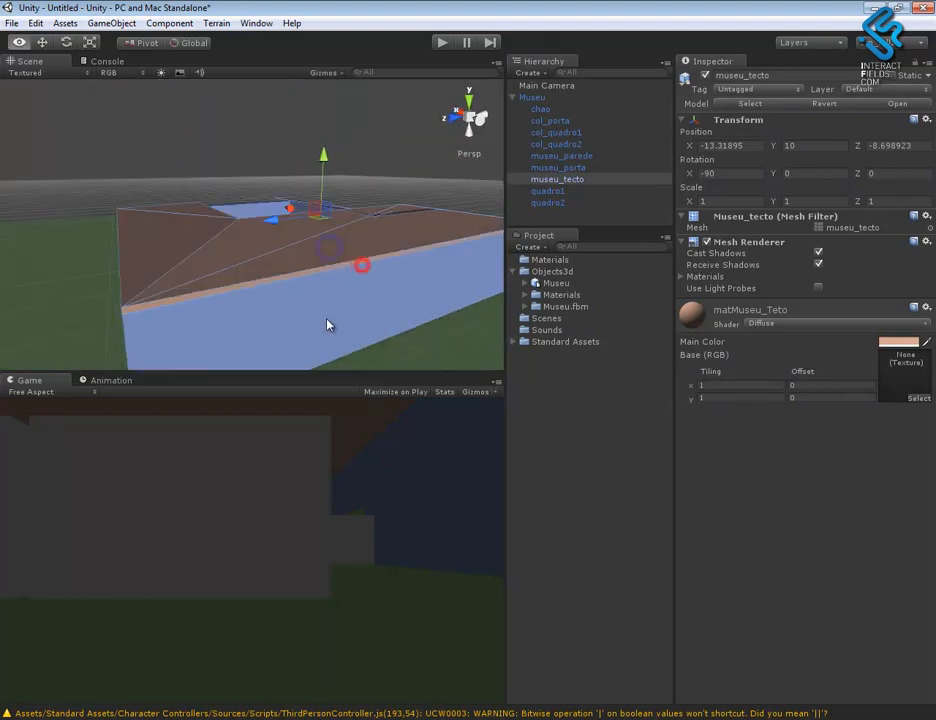
alt+drag(330, 265, 279, 315)
alt+drag(360, 327, 372, 358)
alt+right_drag(360, 278, 465, 346)
alt+drag(412, 313, 424, 284)
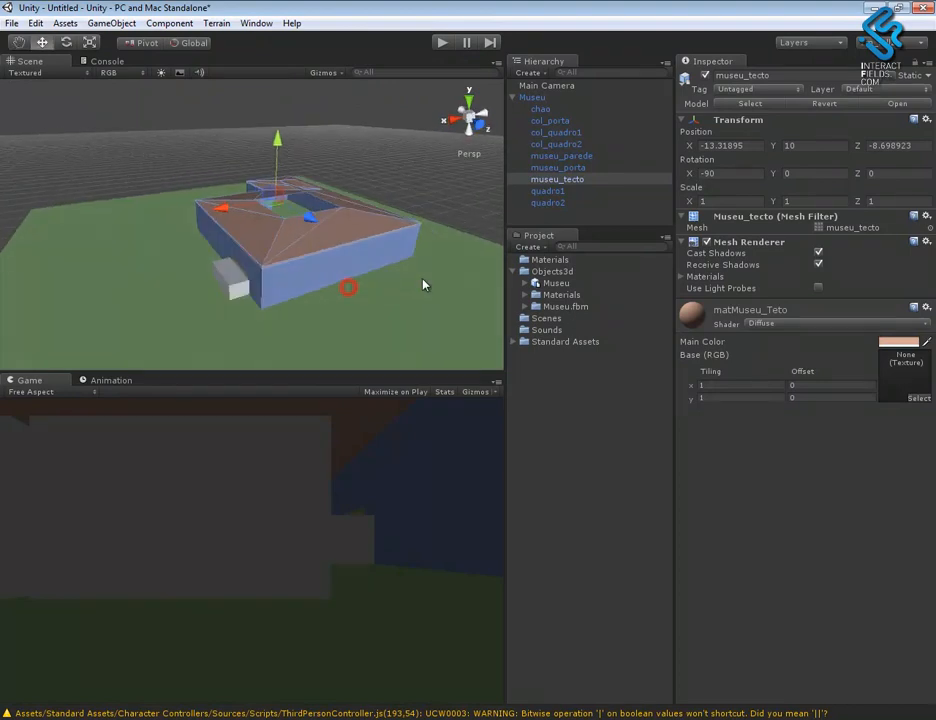
- Review the Museu's child objects chao, col_porta and col_quadro1 in the scene
click(534, 97)
click(552, 109)
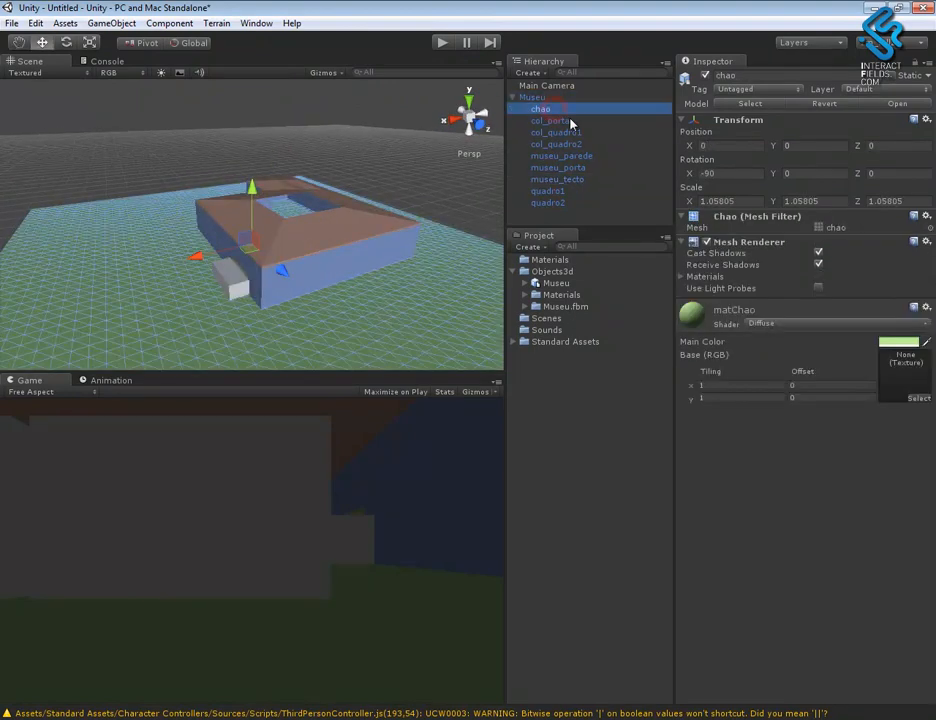
click(570, 121)
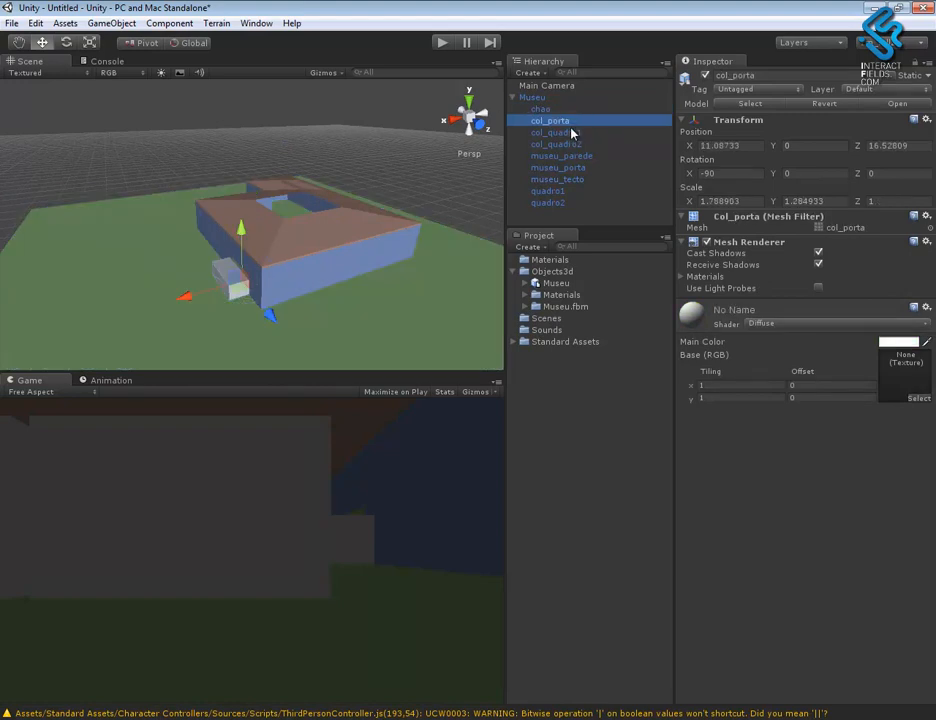
click(571, 133)
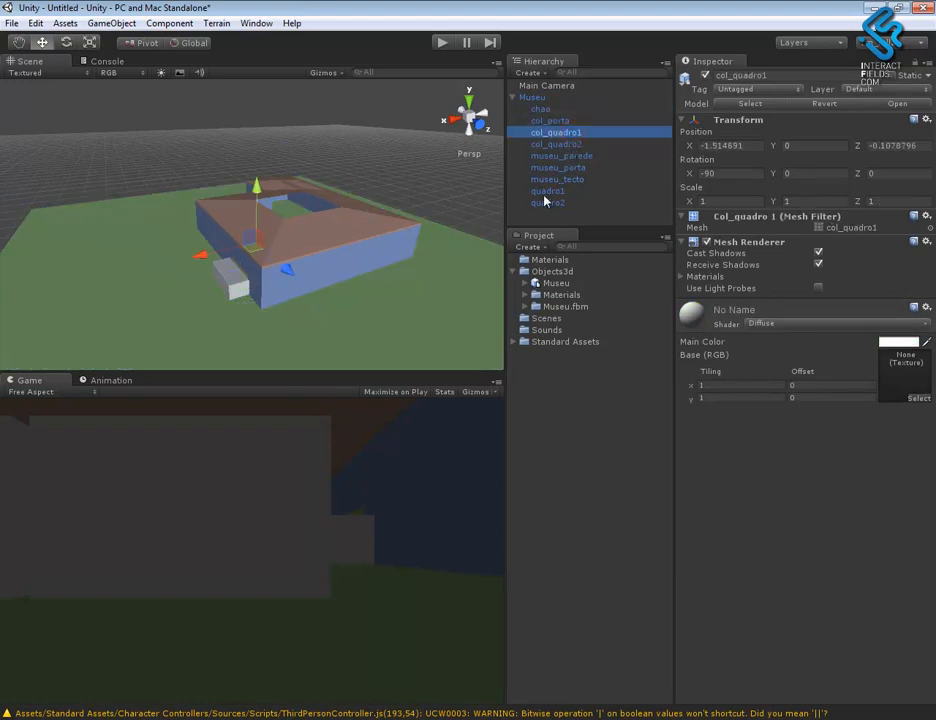
scroll(375, 282, up, 3)
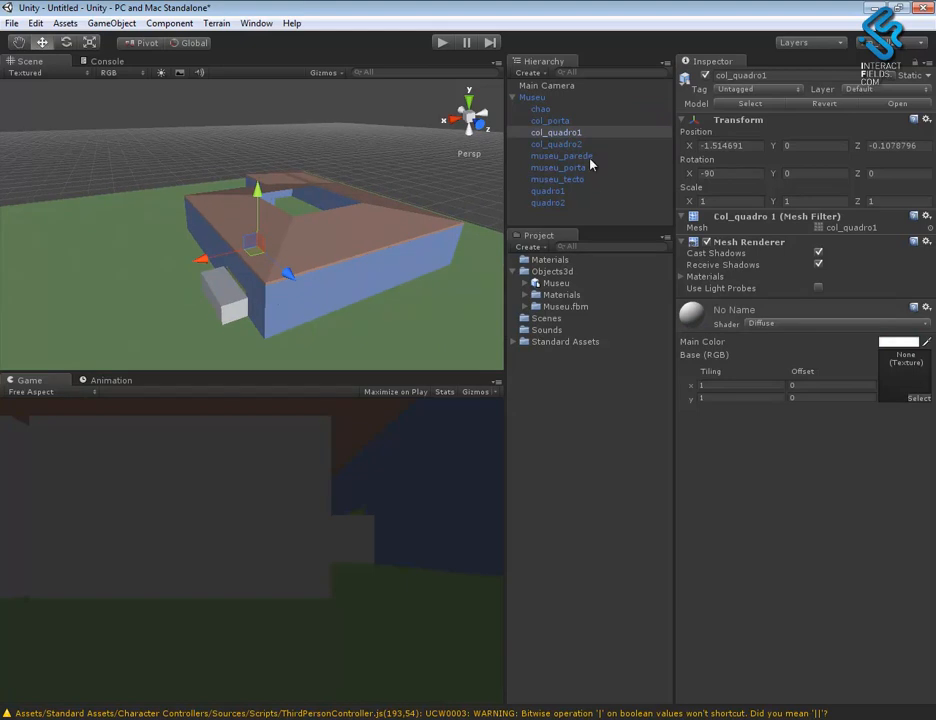
alt+drag(401, 283, 376, 296)
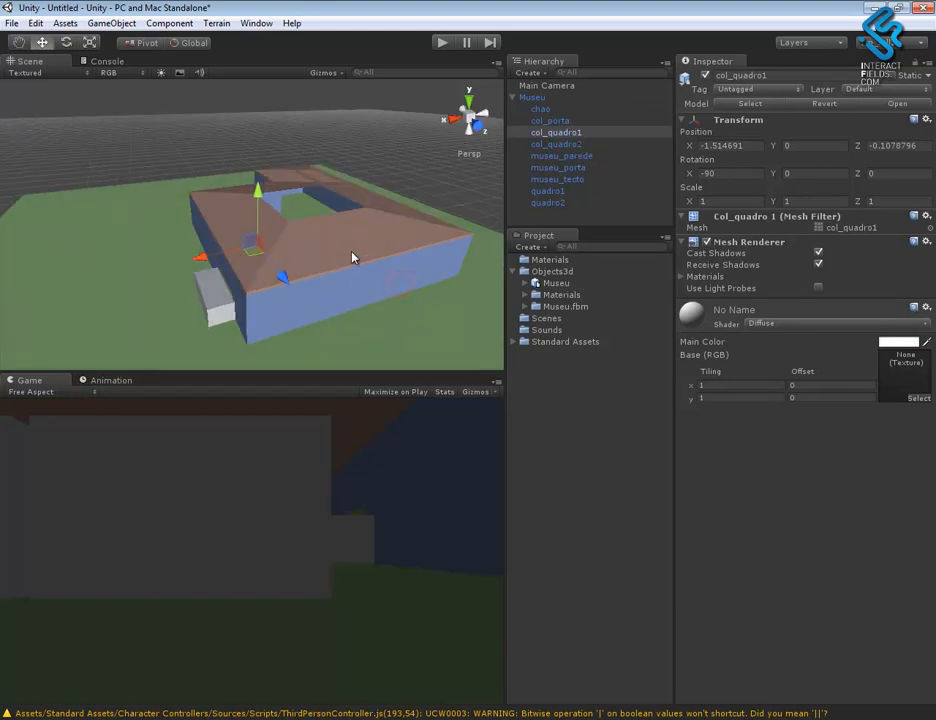
- Deactivate the museu_tecto roof object to expose the museum's interior
click(346, 243)
click(561, 182)
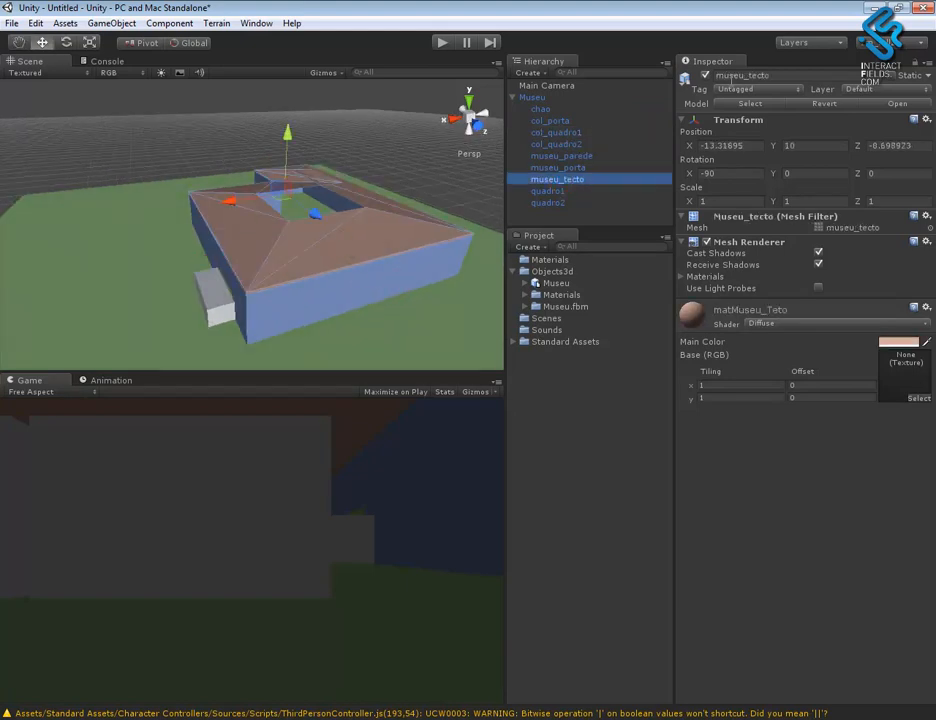
click(706, 80)
alt+drag(430, 290, 334, 292)
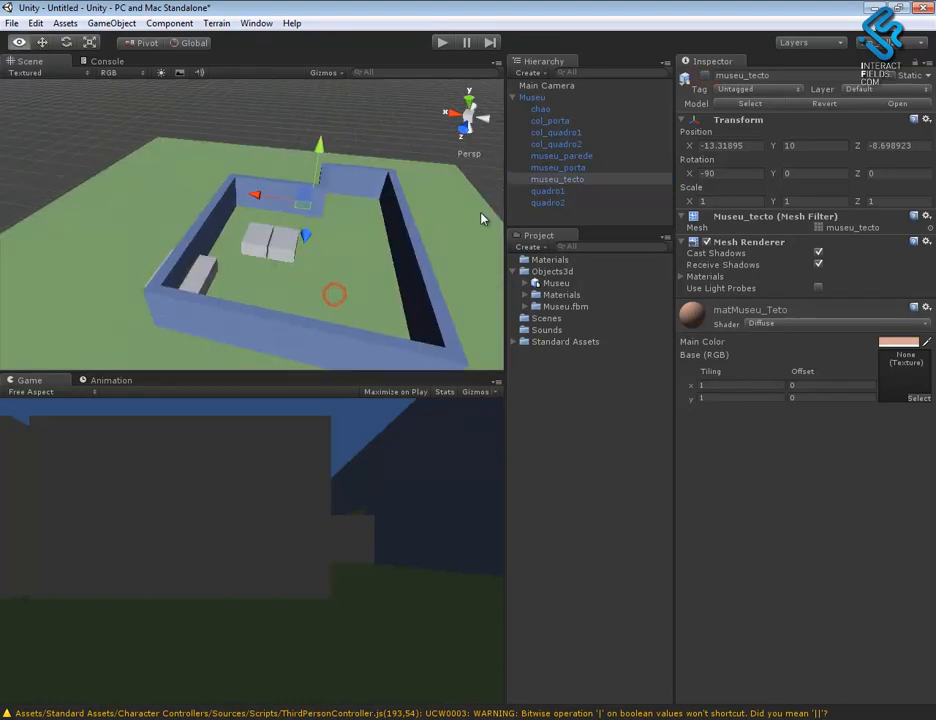
- Inspect the quadro1 and quadro2 painting objects and their materials
click(550, 191)
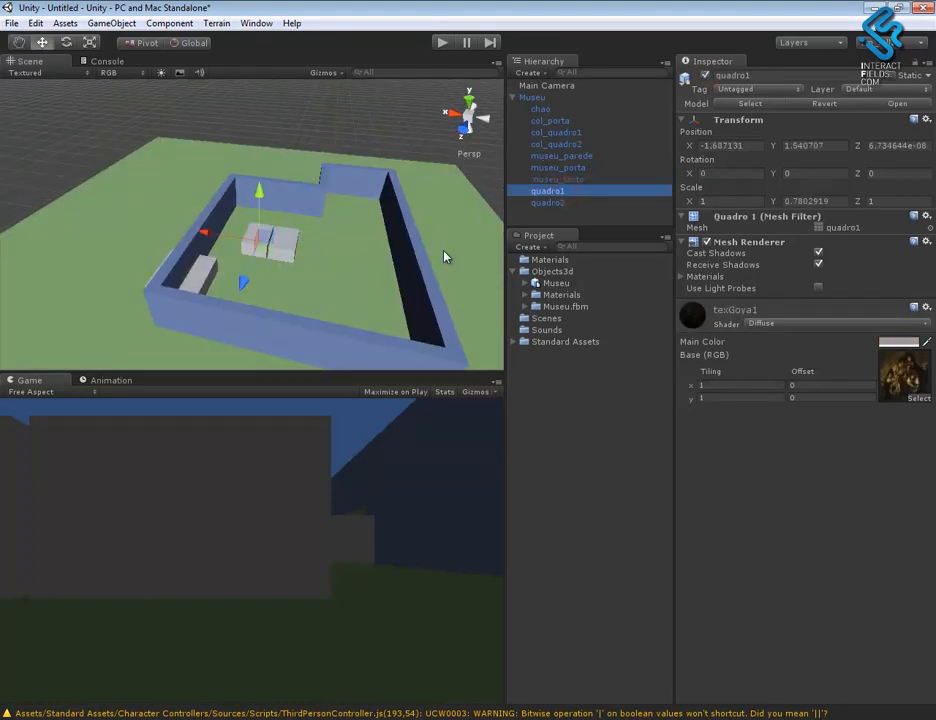
click(570, 203)
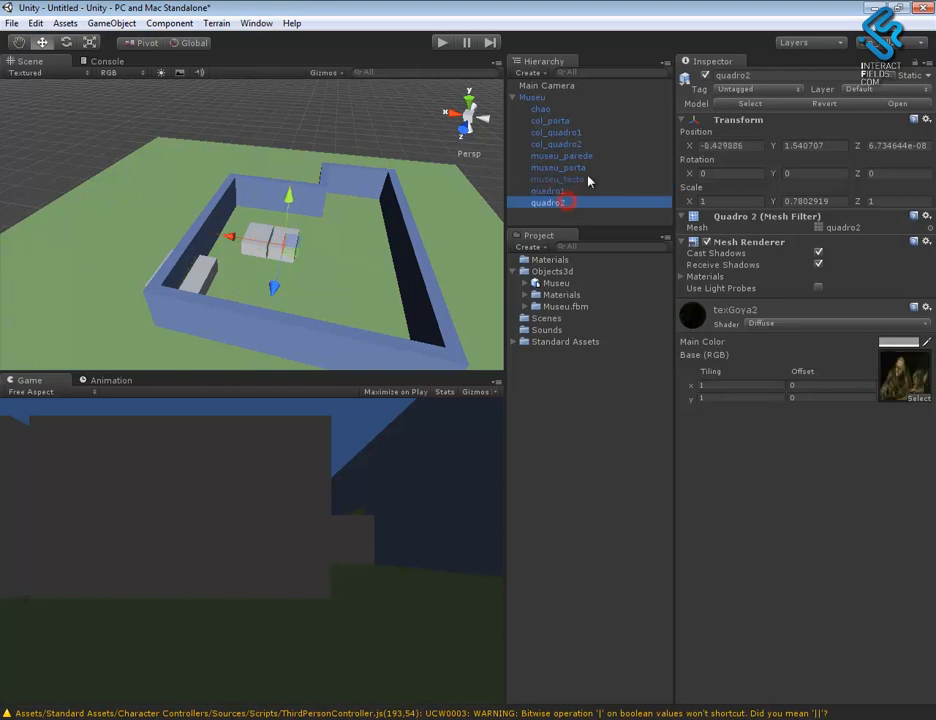
mouse_move(283, 305)
alt+mouse_down()
mouse_move(478, 185)
mouse_move(475, 221)
alt+mouse_up()
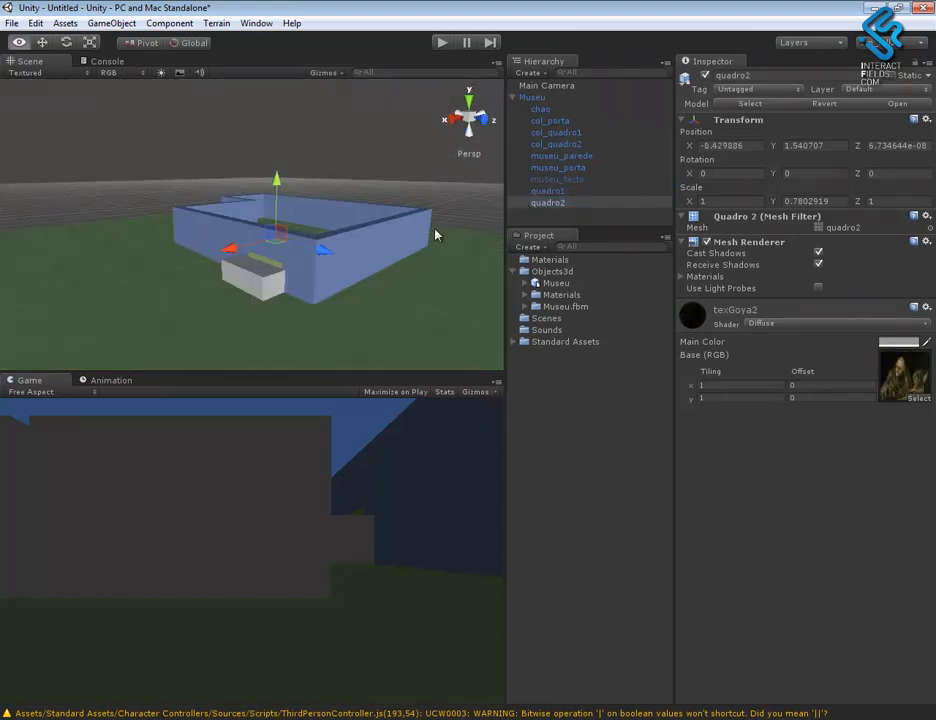
alt+drag(358, 224, 386, 225)
- Select the Main Camera, run the scene to examine the museum entrance around col_porta, and stop playback
click(549, 86)
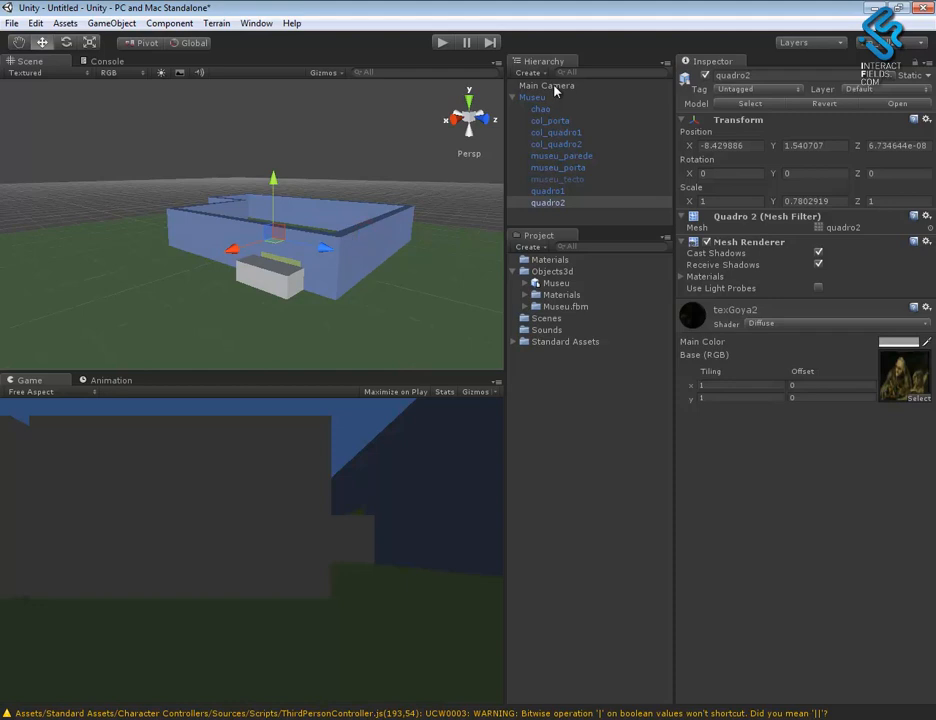
alt+drag(393, 291, 227, 224)
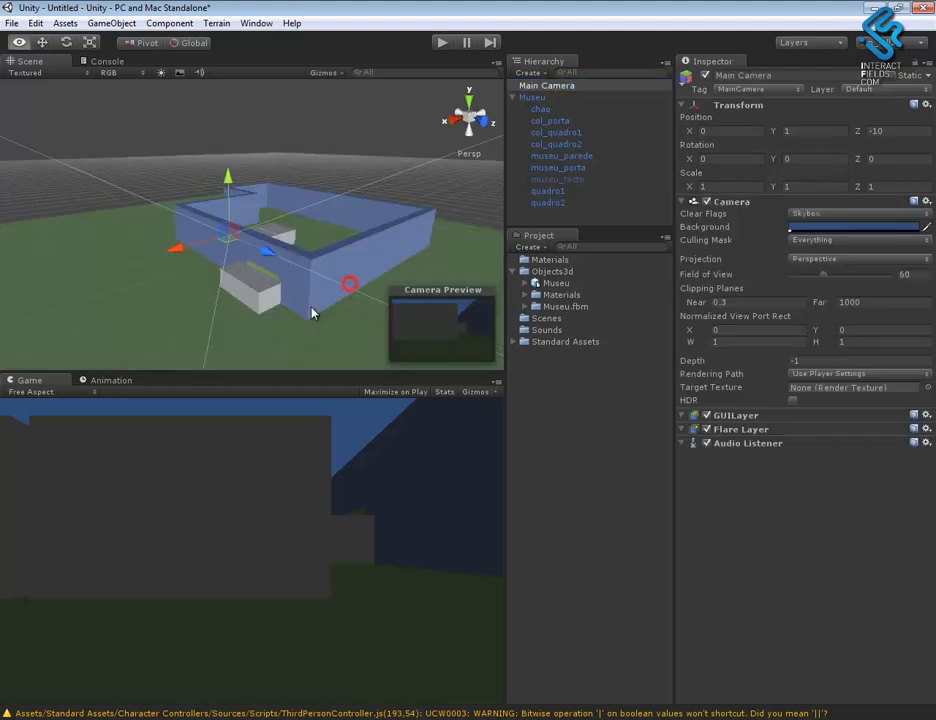
click(441, 42)
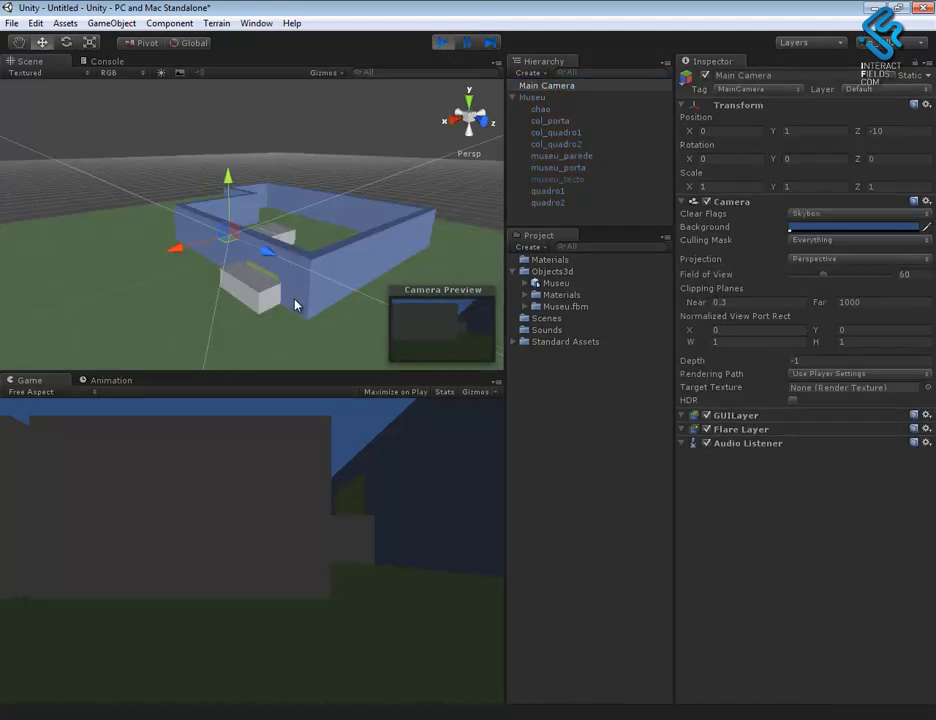
alt+drag(290, 314, 297, 283)
alt+right_drag(297, 283, 571, 431)
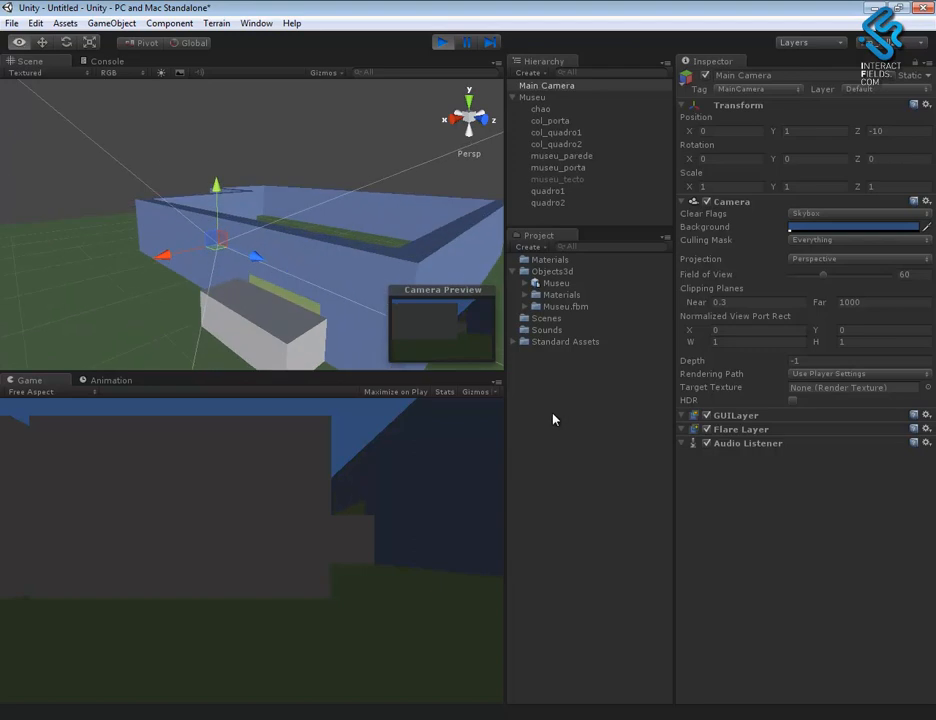
alt+drag(333, 332, 335, 266)
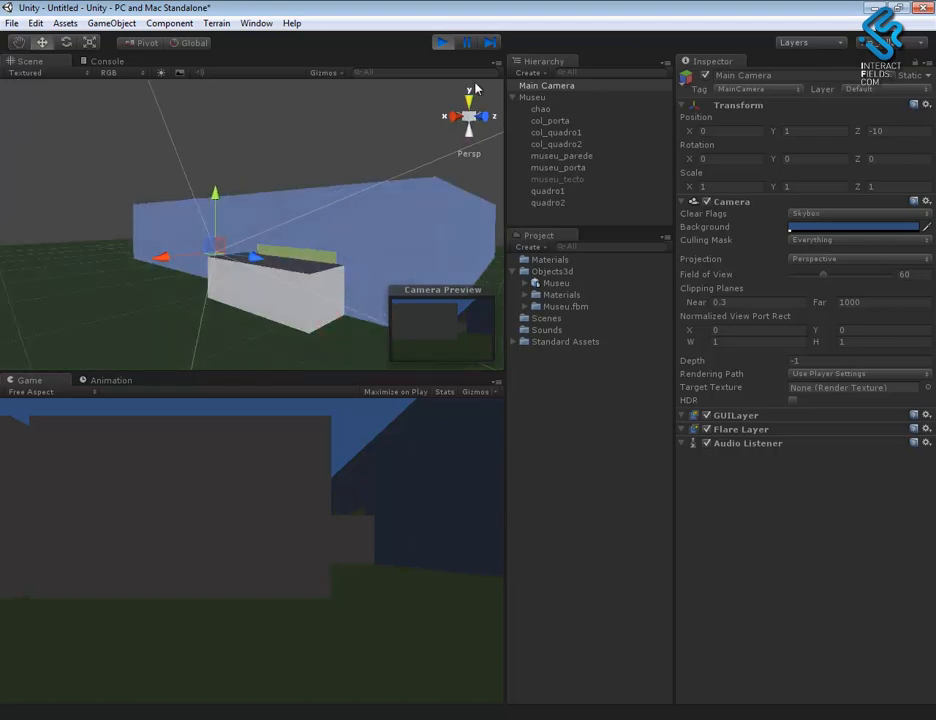
click(299, 293)
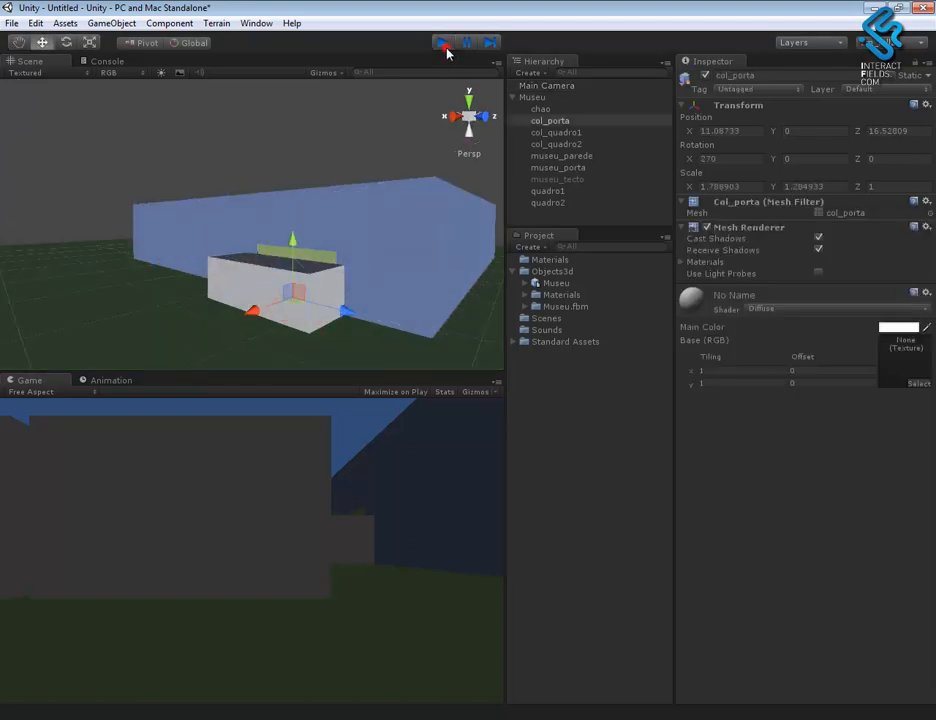
click(443, 43)
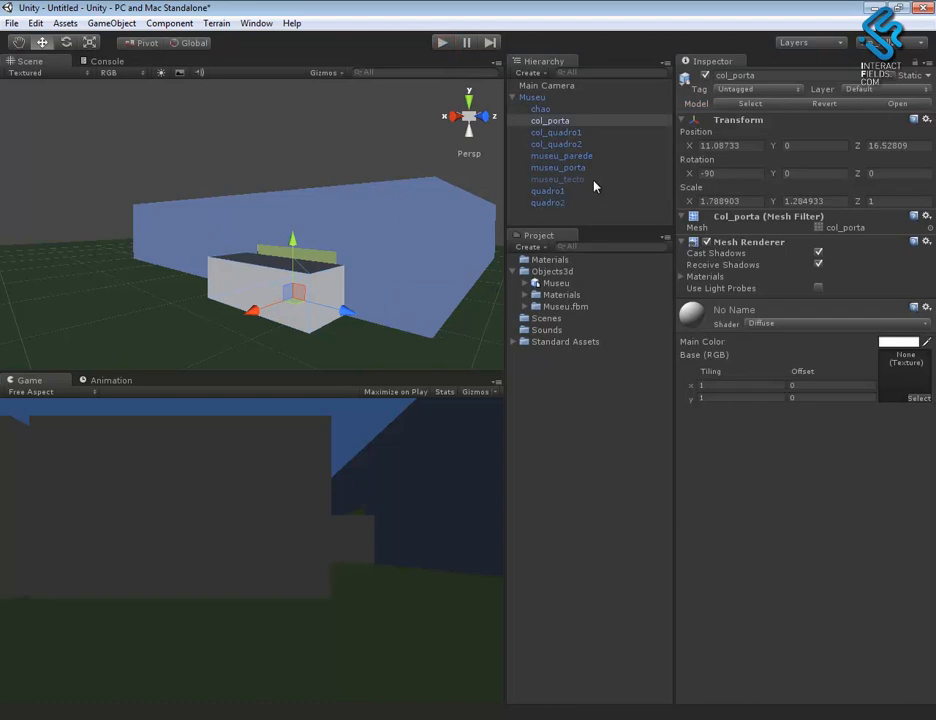
- Deactivate the col_porta object and run the scene briefly to check the door animation
click(565, 121)
click(705, 76)
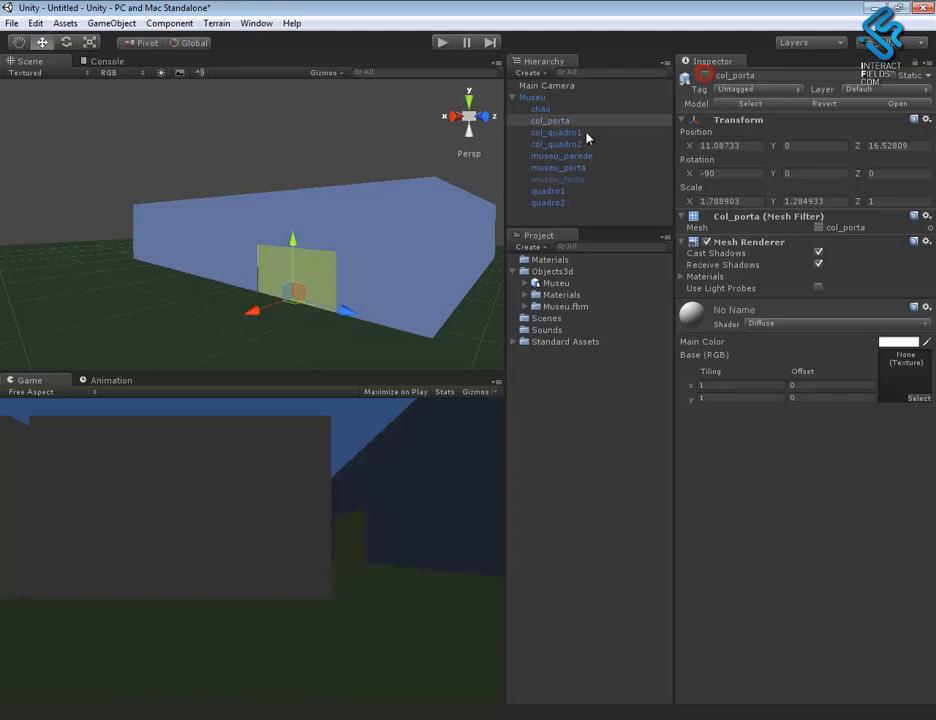
click(442, 43)
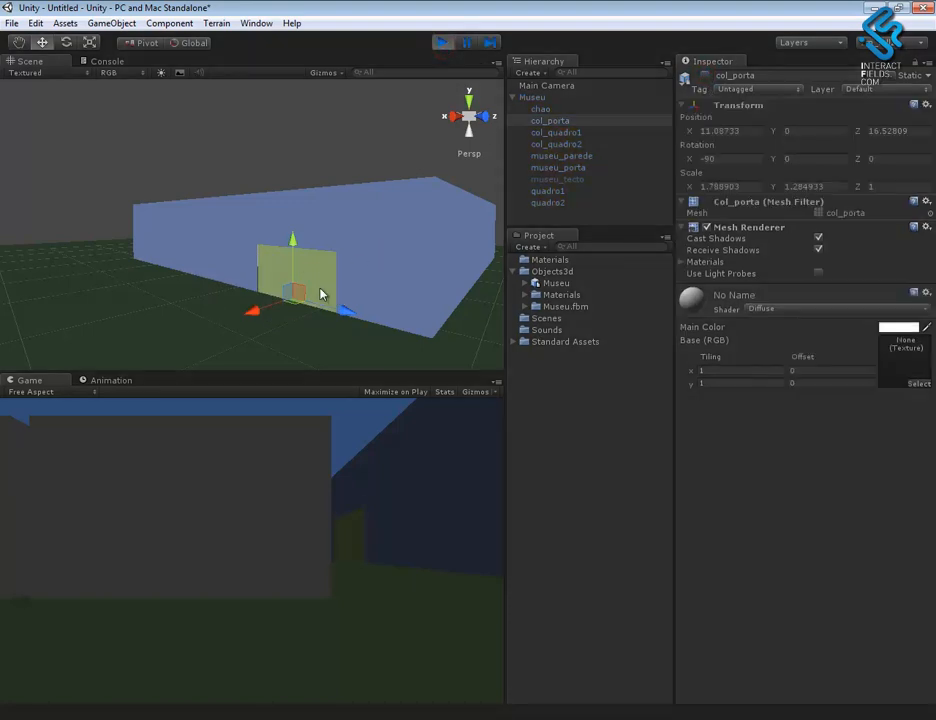
click(442, 43)
- Locate the Take 001 clip assigned to the Museu object's animation and replay the scene to watch the door
click(533, 97)
alt+drag(290, 320, 378, 291)
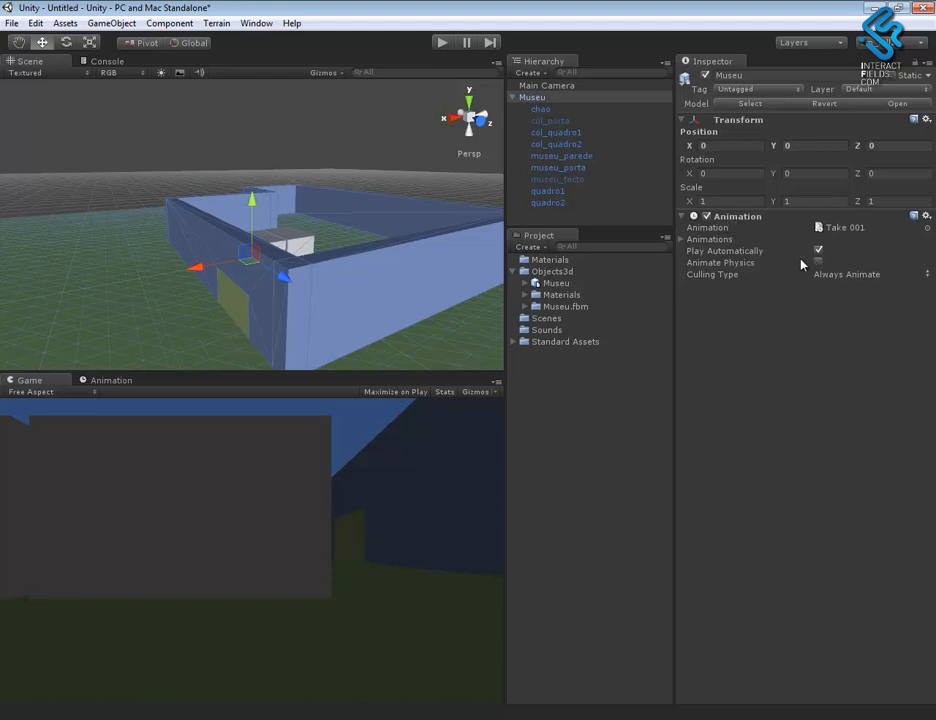
click(862, 230)
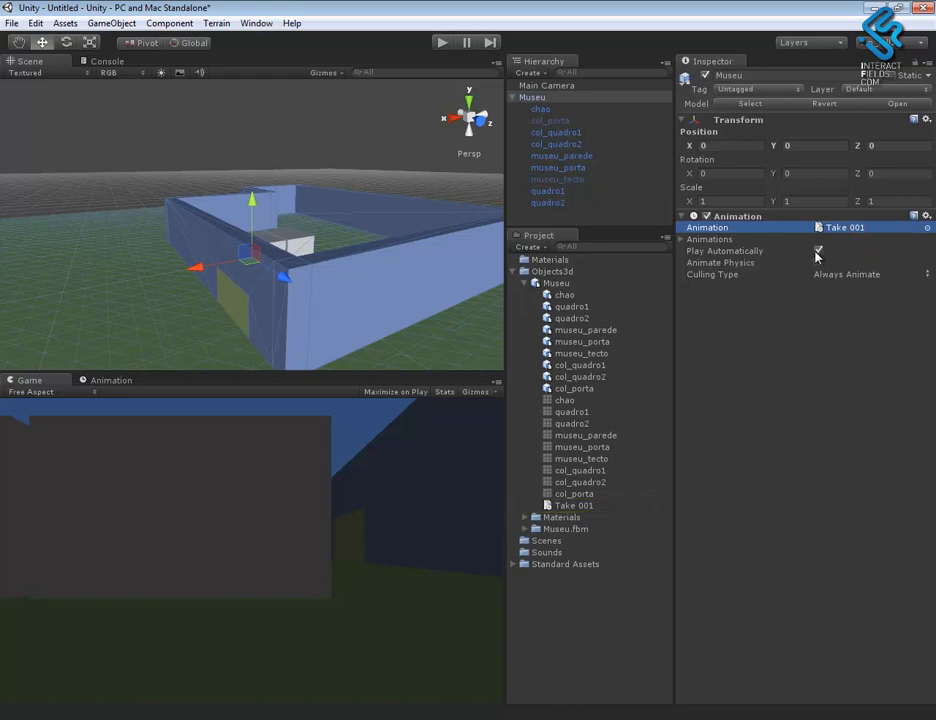
alt+drag(354, 282, 300, 272)
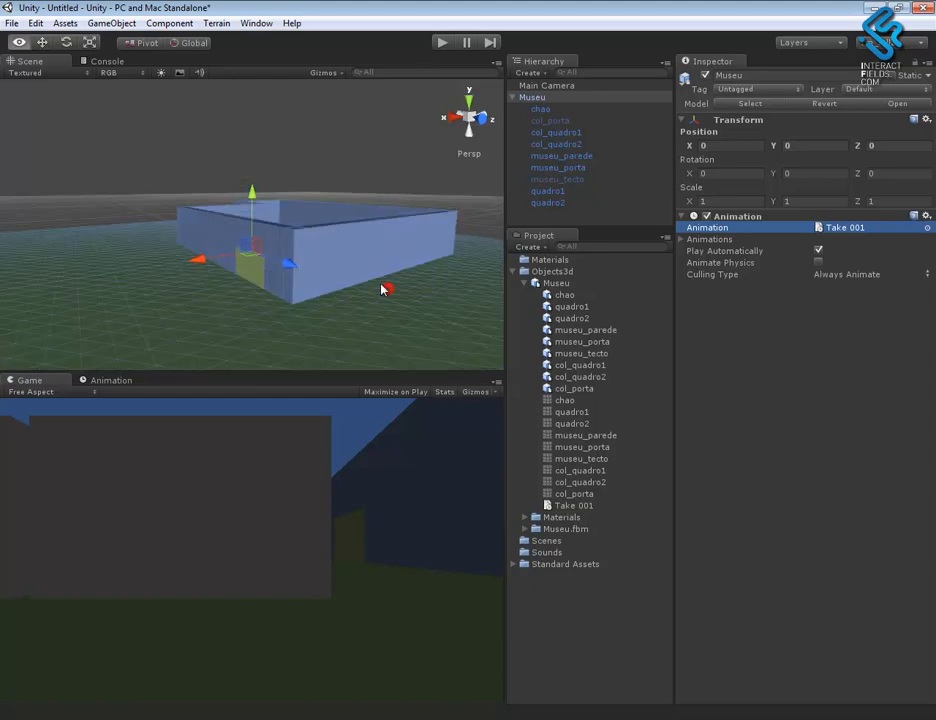
click(441, 43)
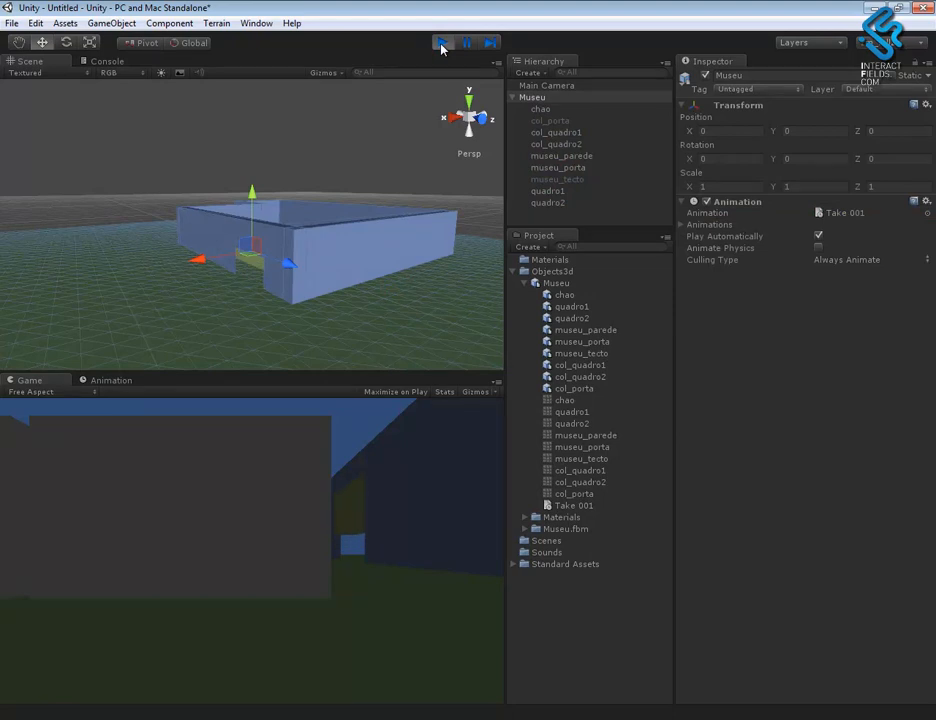
click(441, 43)
- Turn off Play Automatically for the Museu object's animation and open the Museu asset's import settings
alt+drag(385, 262, 382, 334)
alt+right_drag(365, 313, 403, 348)
mouse_move(382, 328)
alt+mouse_down()
mouse_move(409, 318)
mouse_move(419, 327)
mouse_move(378, 318)
mouse_move(389, 305)
mouse_move(355, 299)
mouse_move(272, 328)
mouse_move(435, 292)
alt+mouse_up()
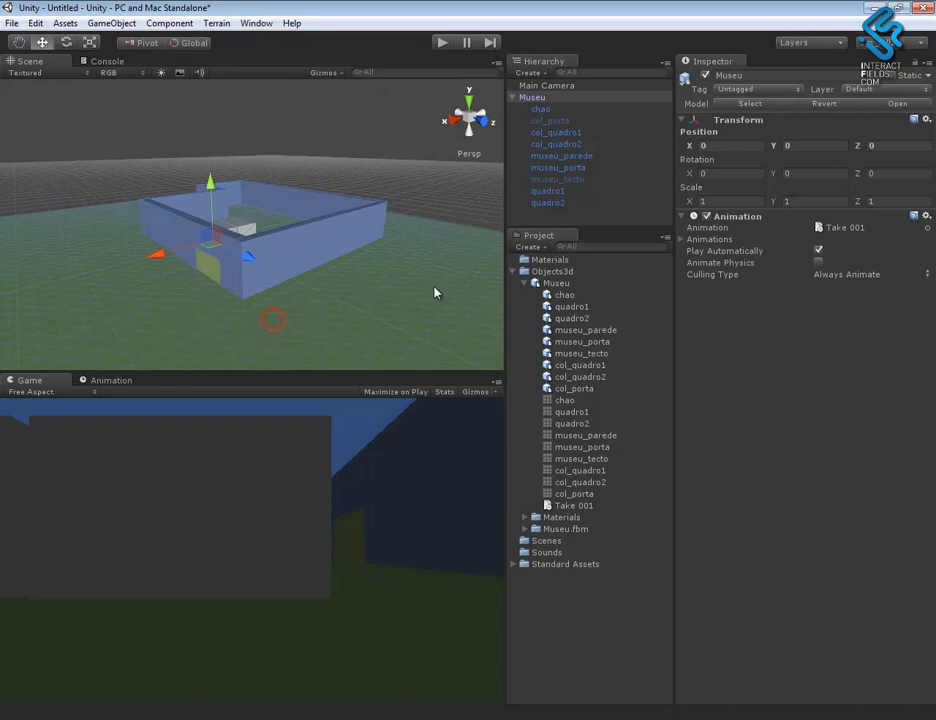
click(818, 251)
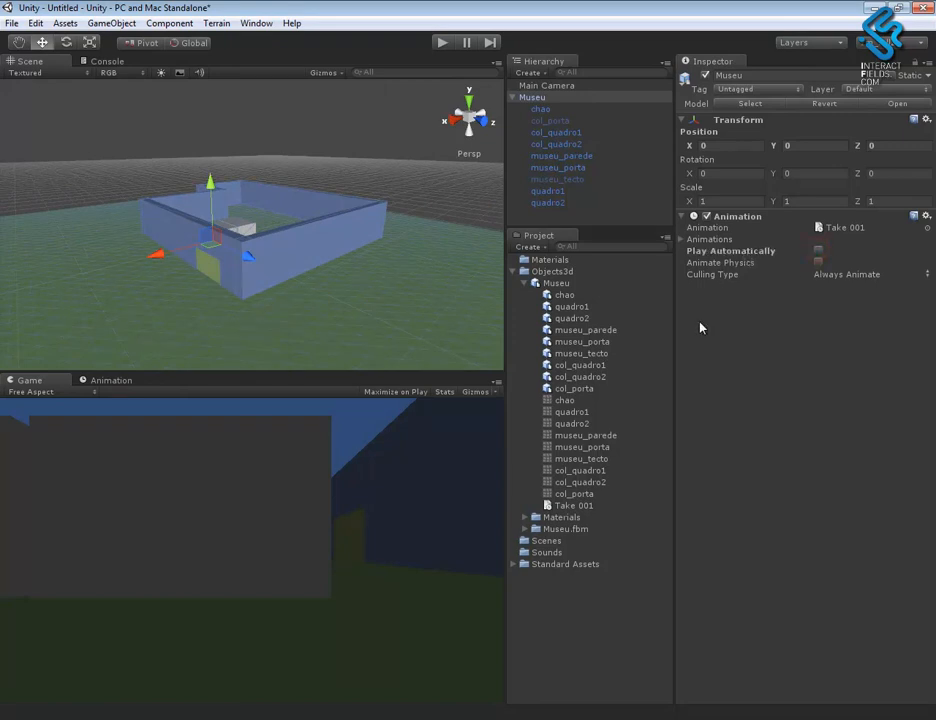
click(553, 284)
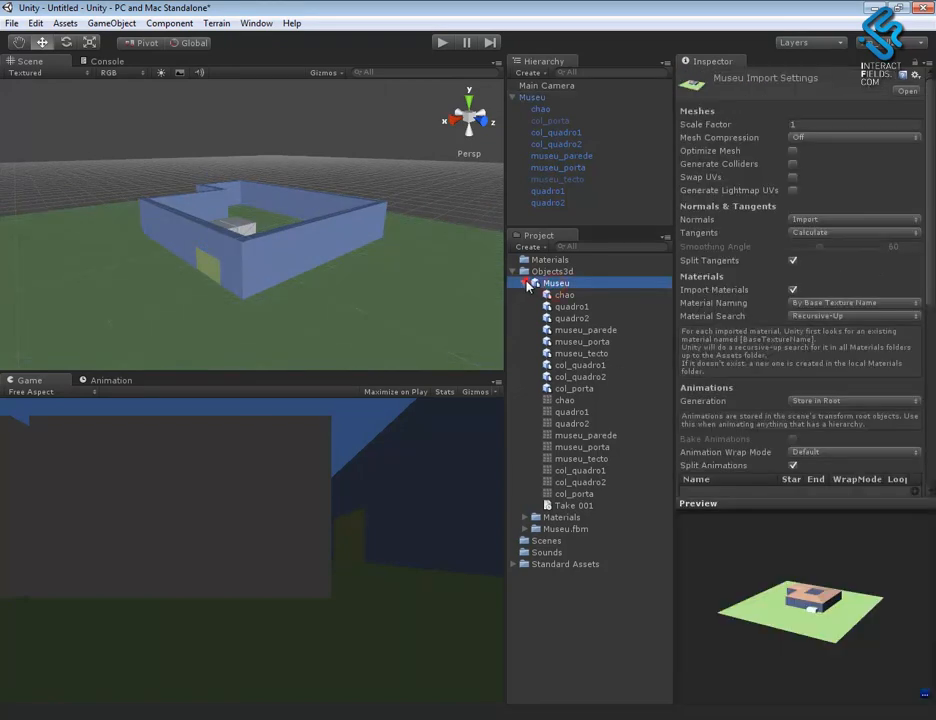
- Add a split animation clip named porta_abrir covering frames 1 to 50 to the Museu import settings
click(524, 283)
drag(930, 250, 935, 383)
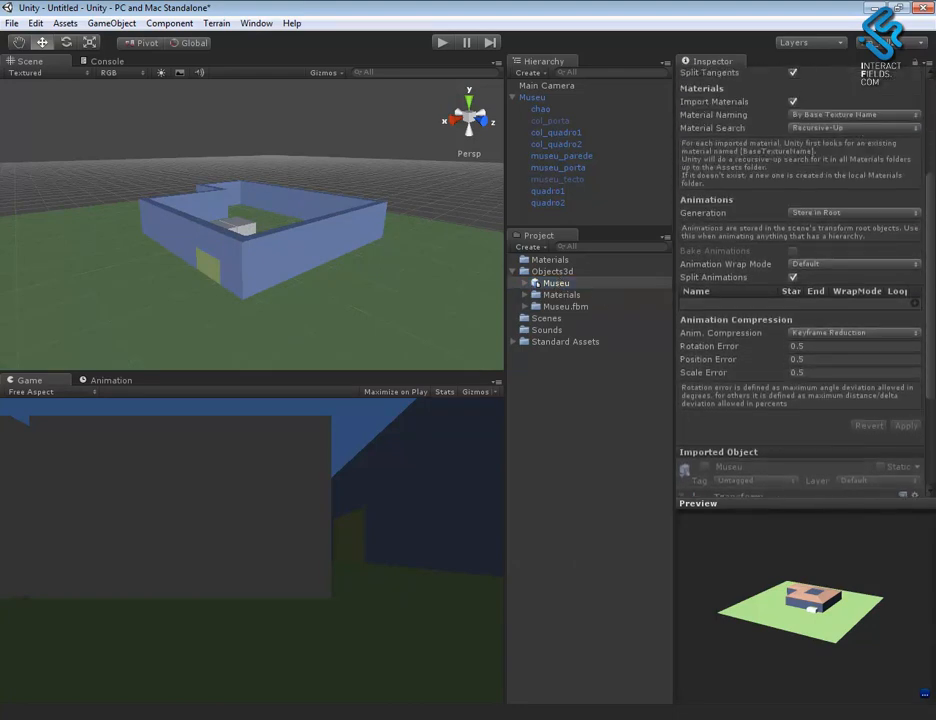
click(915, 303)
click(701, 302)
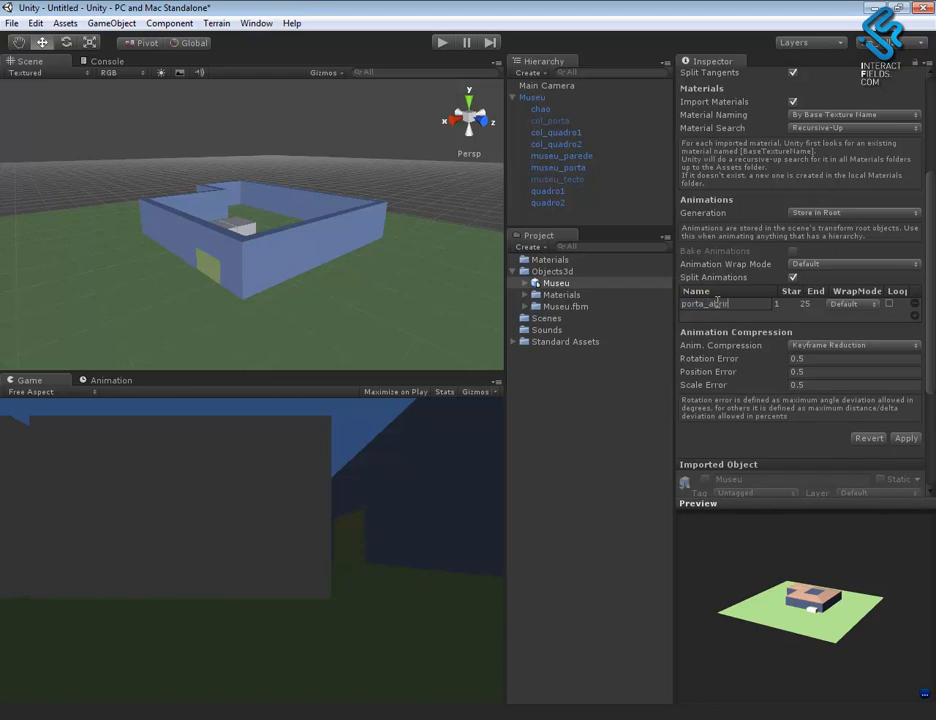
click(806, 303)
key(Return)
- Add a second split clip named porta_fechar covering frames 51 to 100 and apply the Museu import settings
click(914, 315)
click(713, 314)
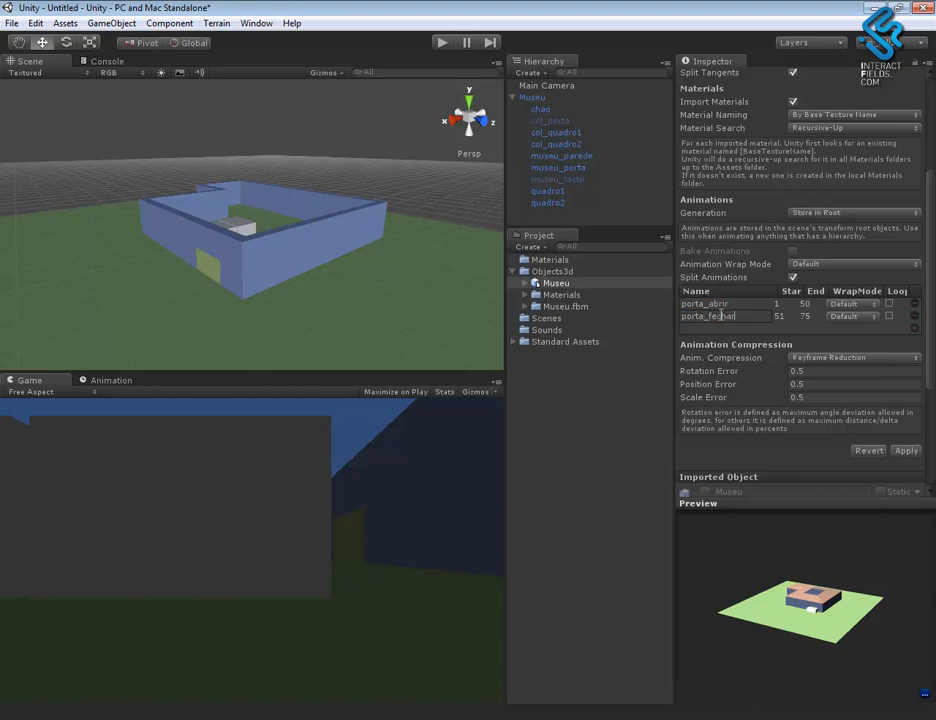
click(784, 317)
click(806, 316)
scroll(933, 430, down, 5)
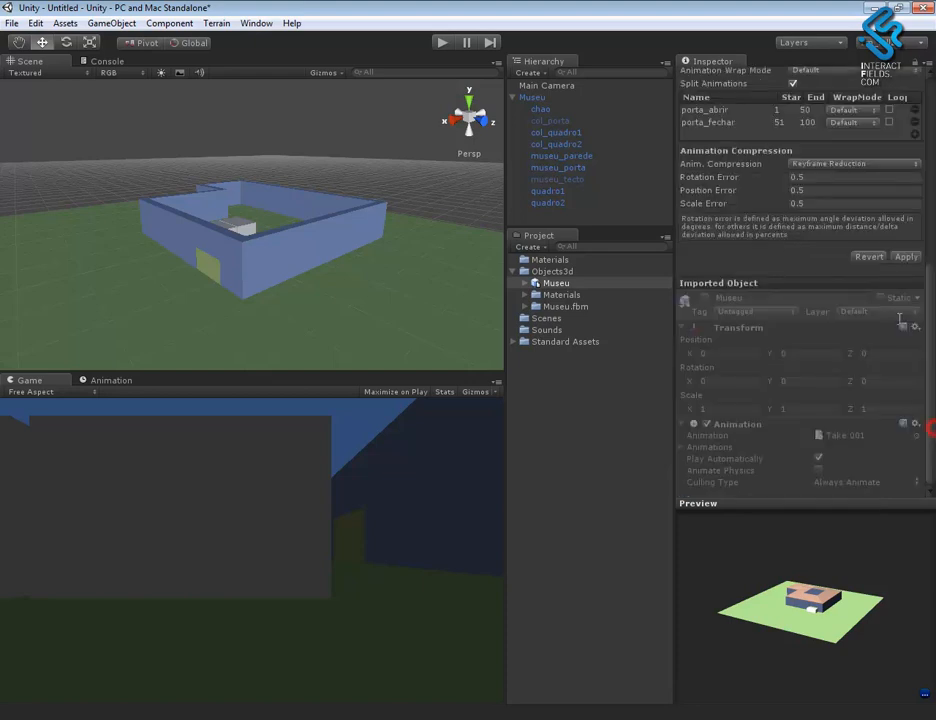
click(908, 257)
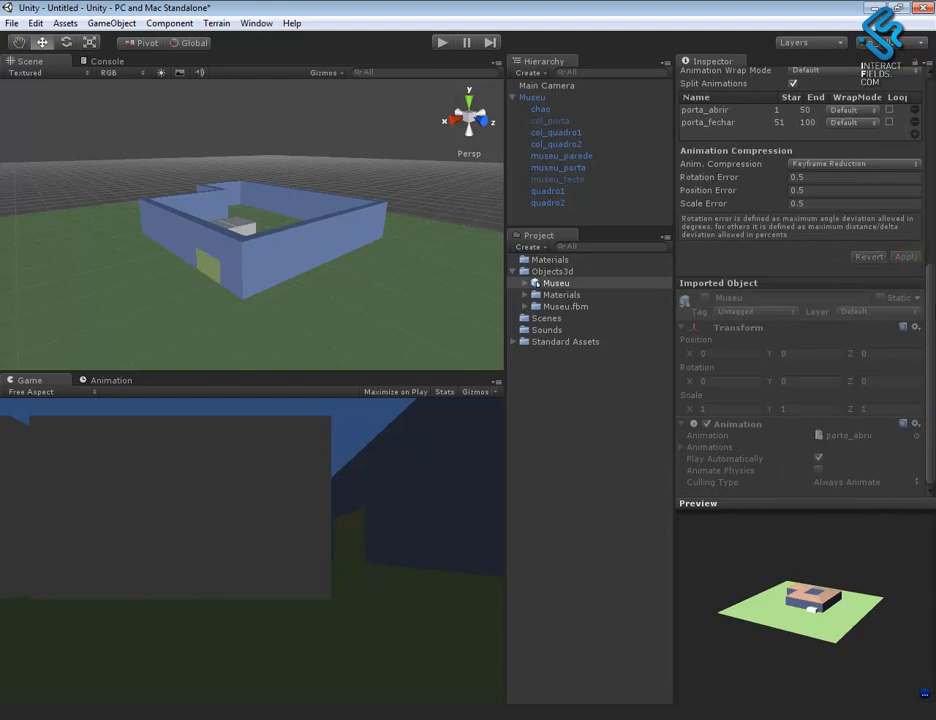
- Inspect the animation clips assigned to the Museu object and run the scene briefly to check the door
click(535, 98)
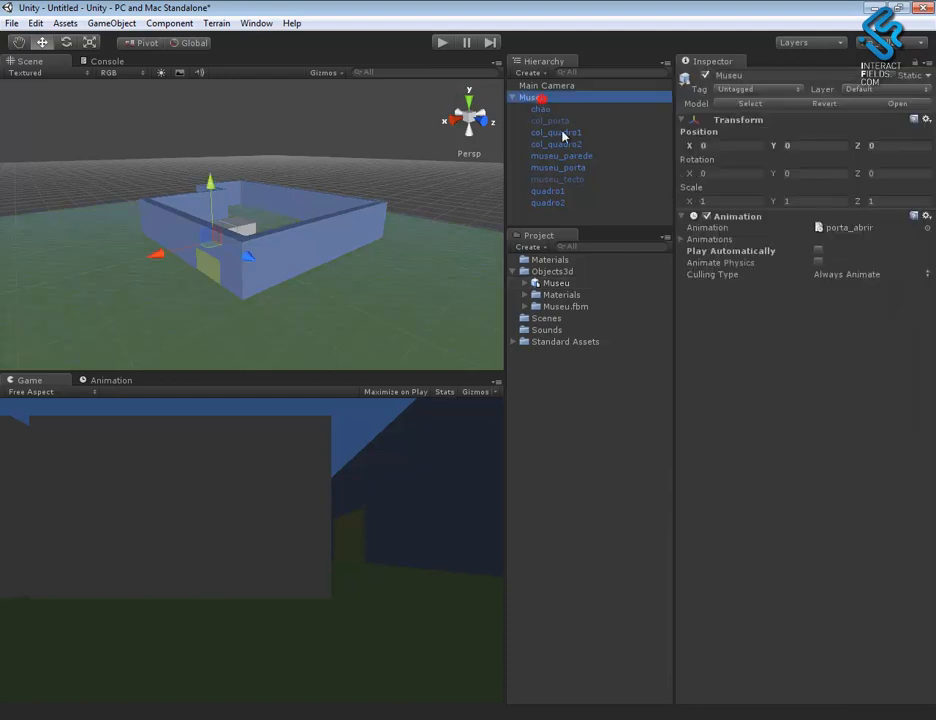
click(682, 241)
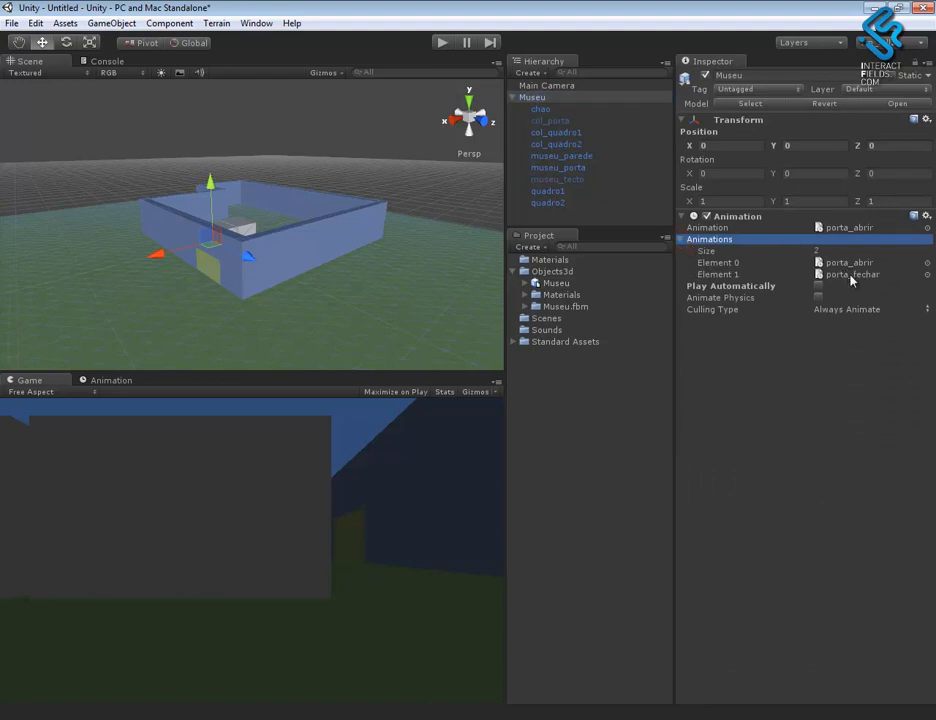
click(403, 307)
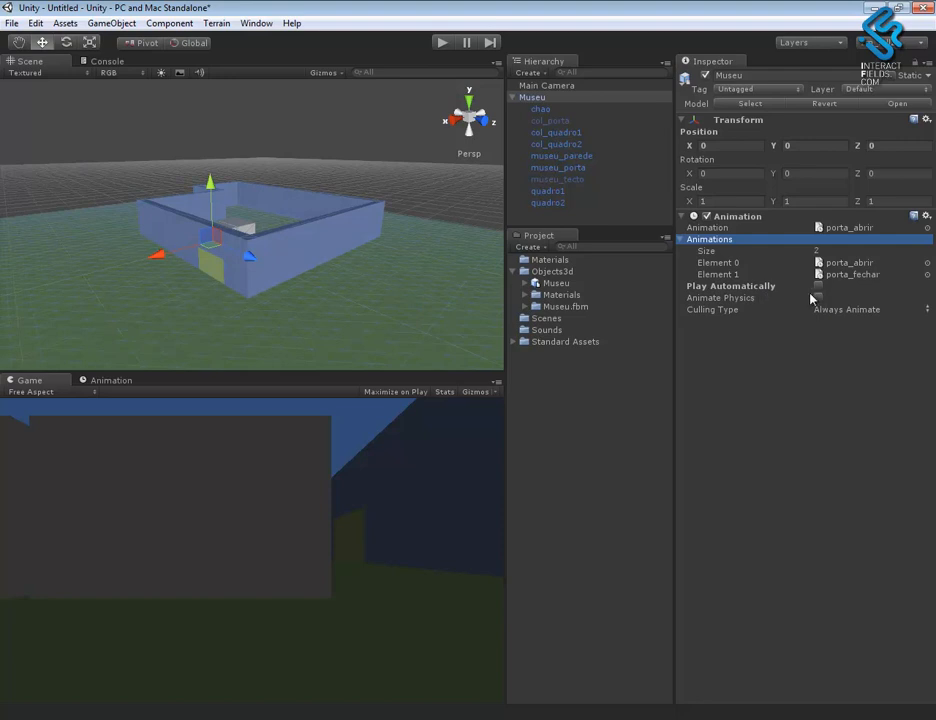
click(441, 42)
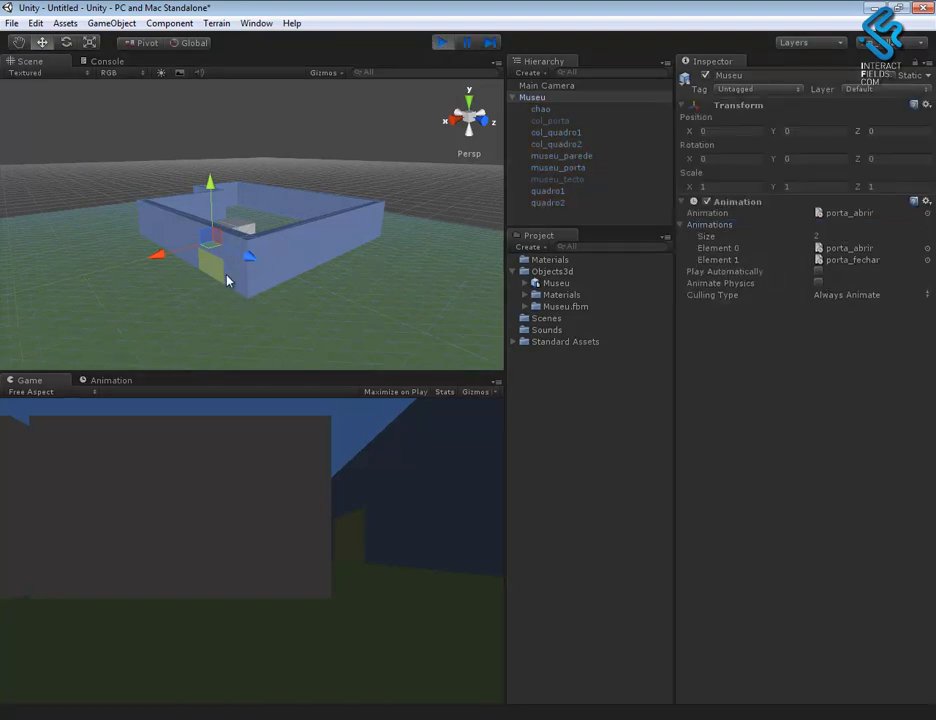
click(441, 44)
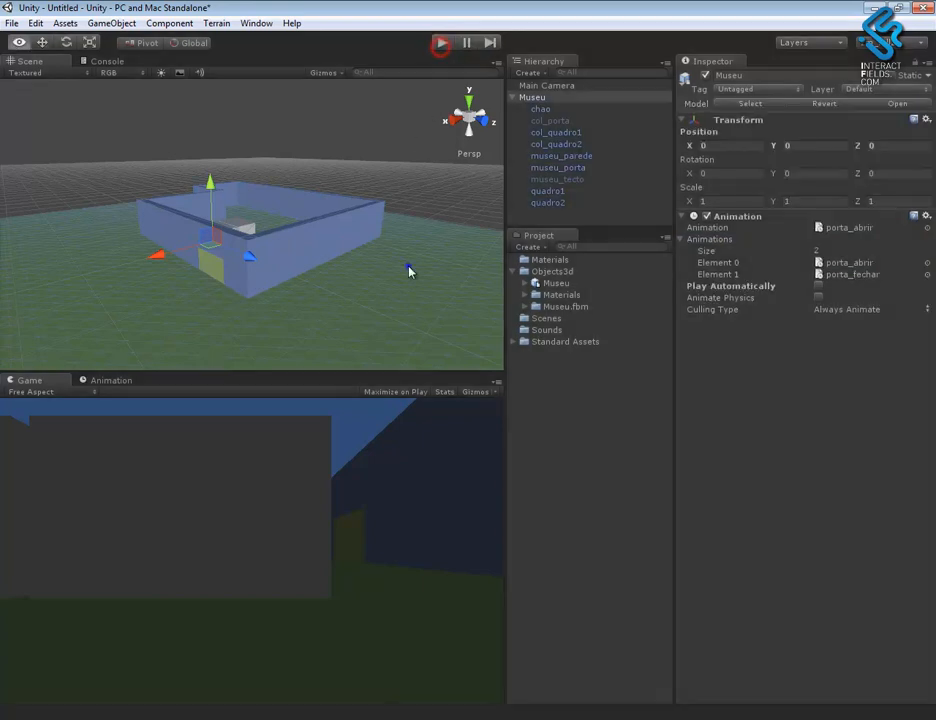
- Examine the museum and the collision boxes inside its walls from several angles
alt+right_drag(407, 267, 314, 254)
alt+drag(316, 250, 302, 276)
alt+right_drag(301, 274, 304, 319)
alt+drag(328, 303, 345, 322)
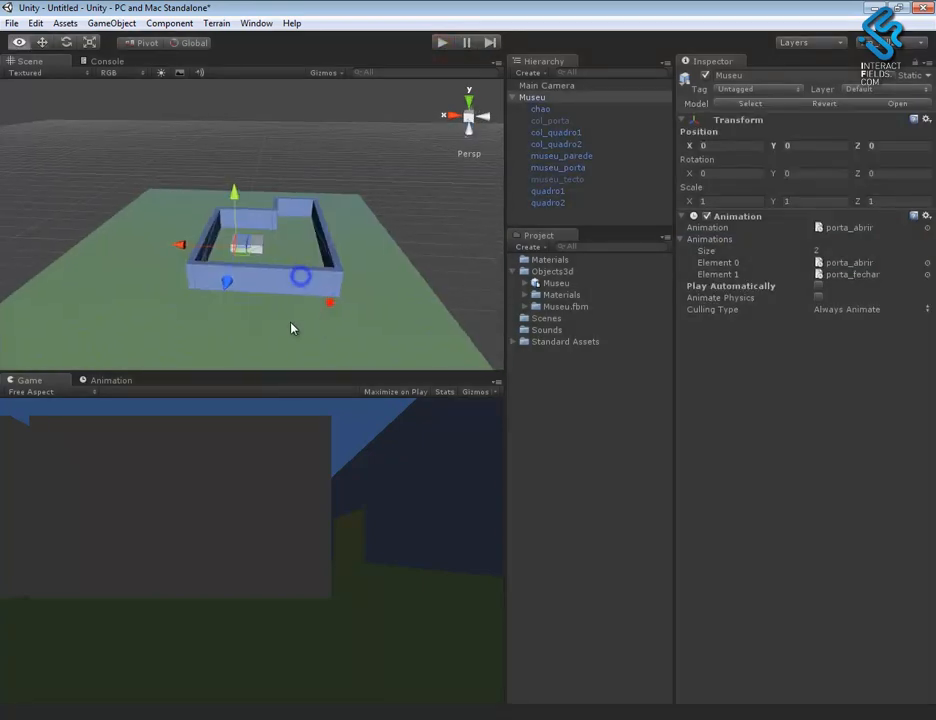
click(540, 422)
click(512, 272)
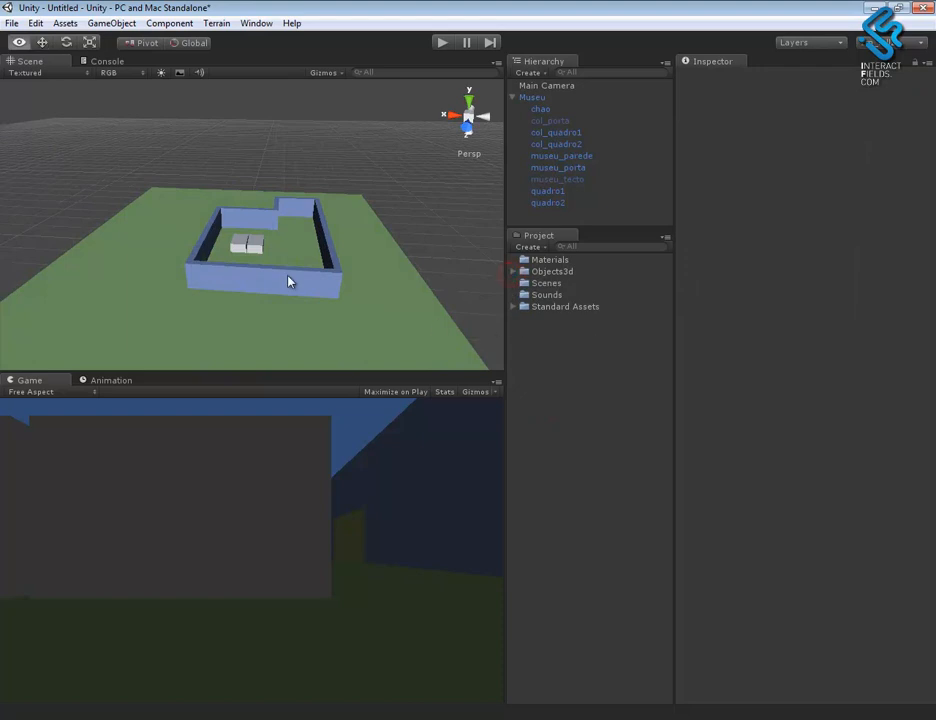
alt+drag(286, 274, 211, 280)
alt+right_drag(237, 280, 386, 338)
alt+drag(386, 338, 370, 320)
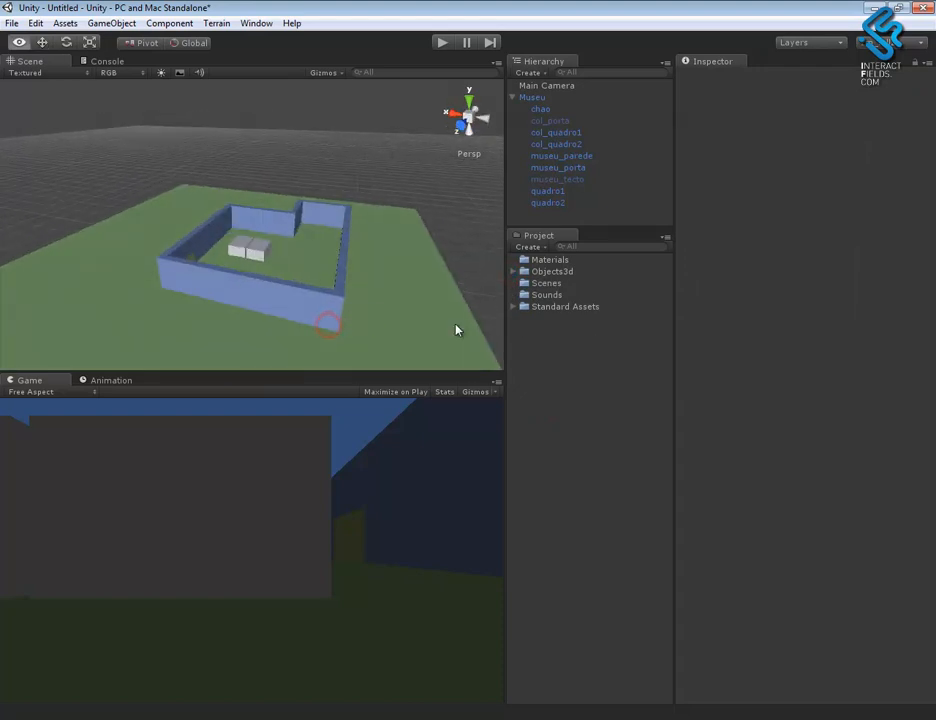
- Create a material named matColisoes in the project's top-level Materials folder
click(549, 260)
click(530, 247)
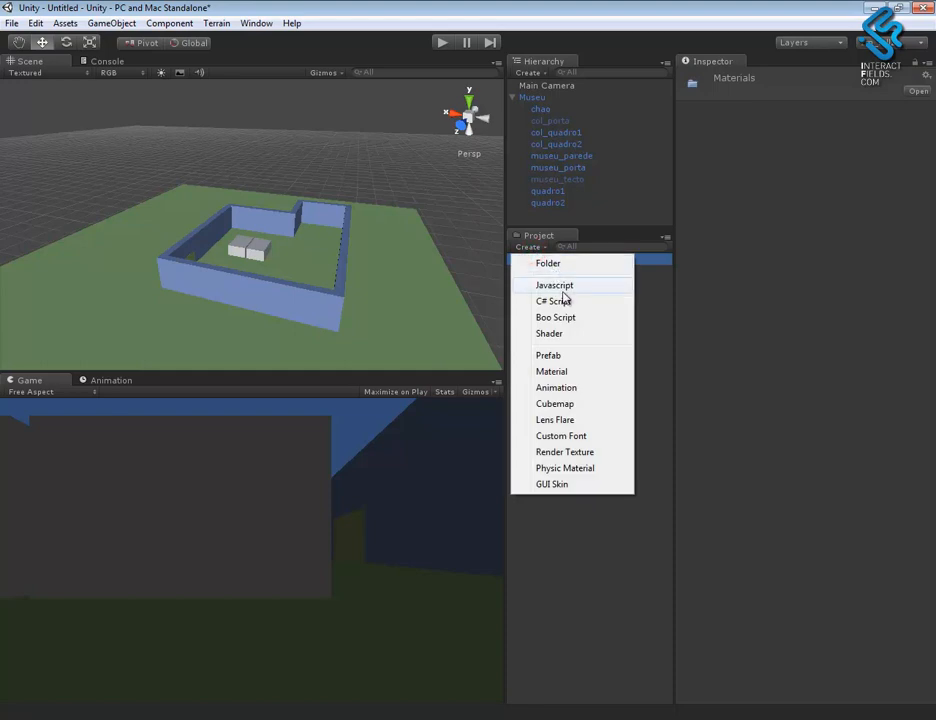
click(575, 373)
text(mat)
key(Caps_Lock)
text(C)
key(Caps_Lock)
text(olisoes)
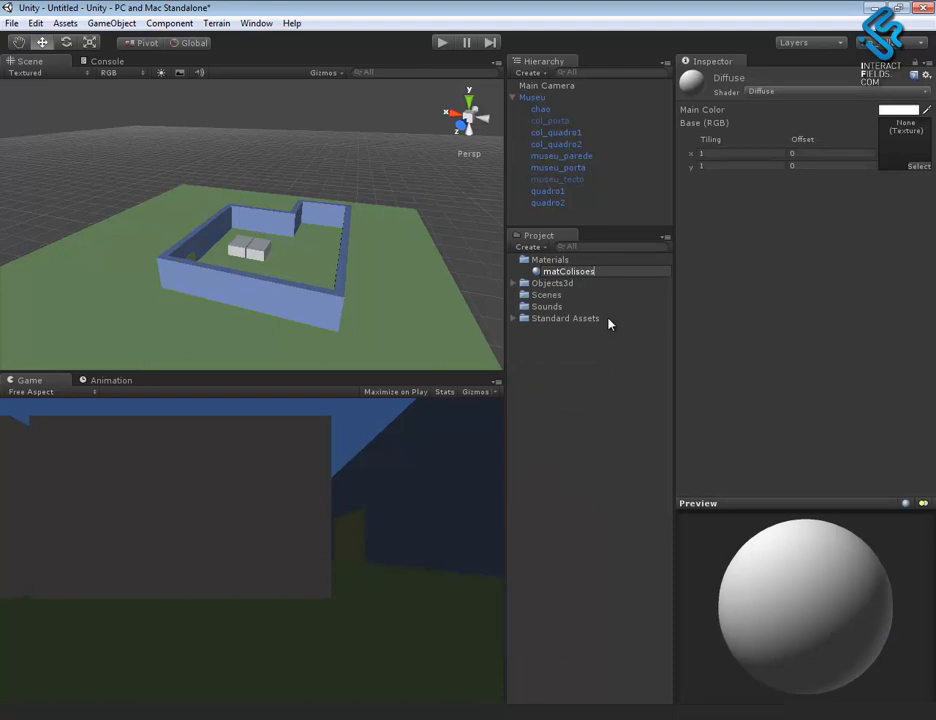
key(Return)
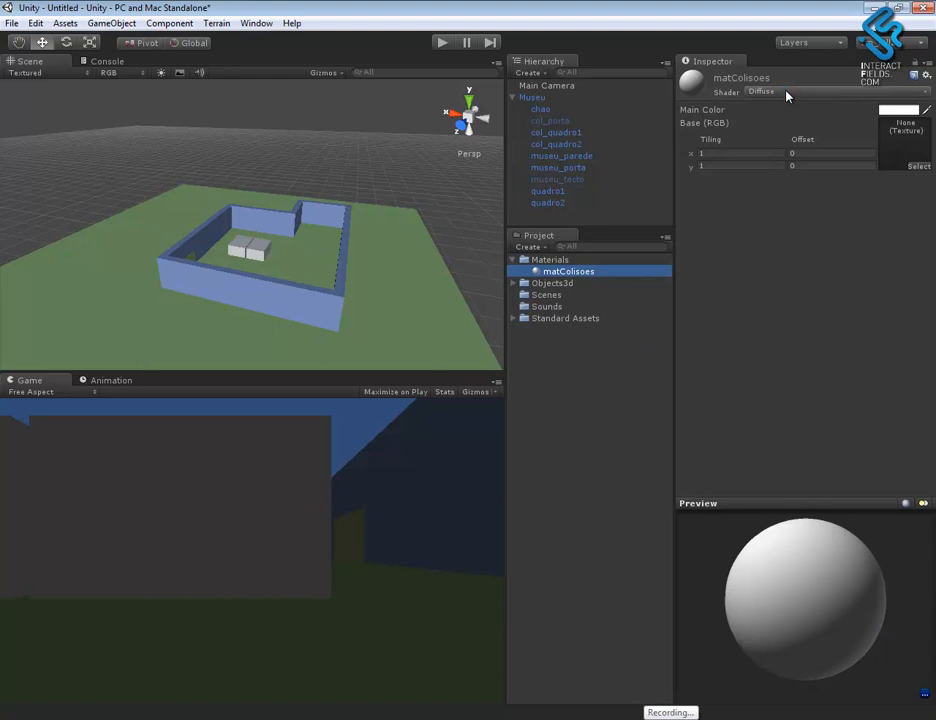
- Set the matColisoes material's shader to Transparent/Diffuse
click(556, 284)
click(560, 271)
click(797, 92)
mouse_move(850, 381)
click(651, 428)
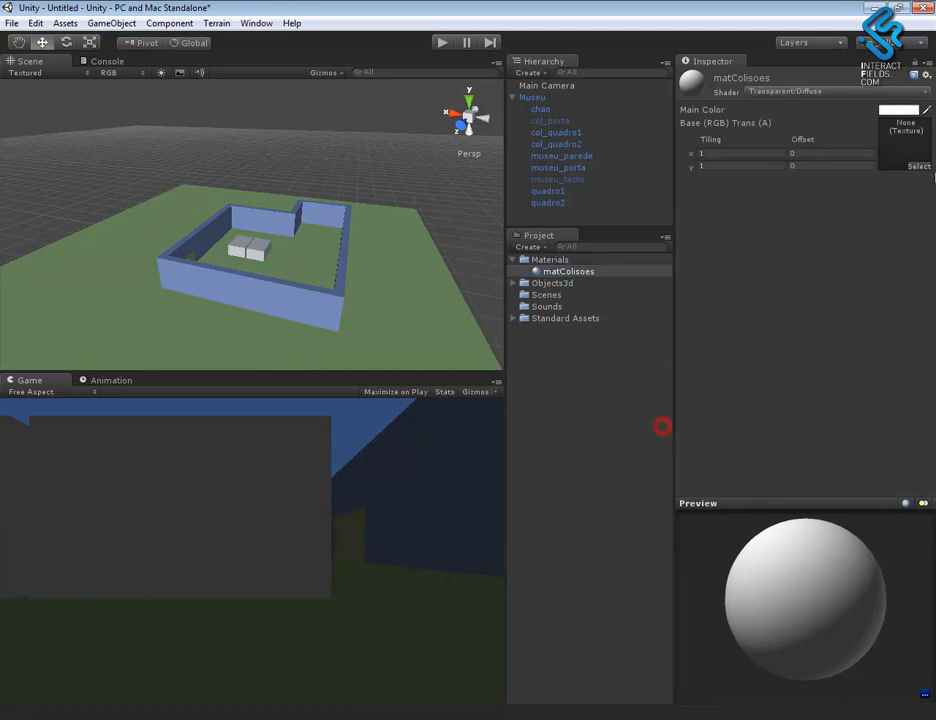
- Set the matColisoes material's main color to pure red with an alpha of 11
click(899, 110)
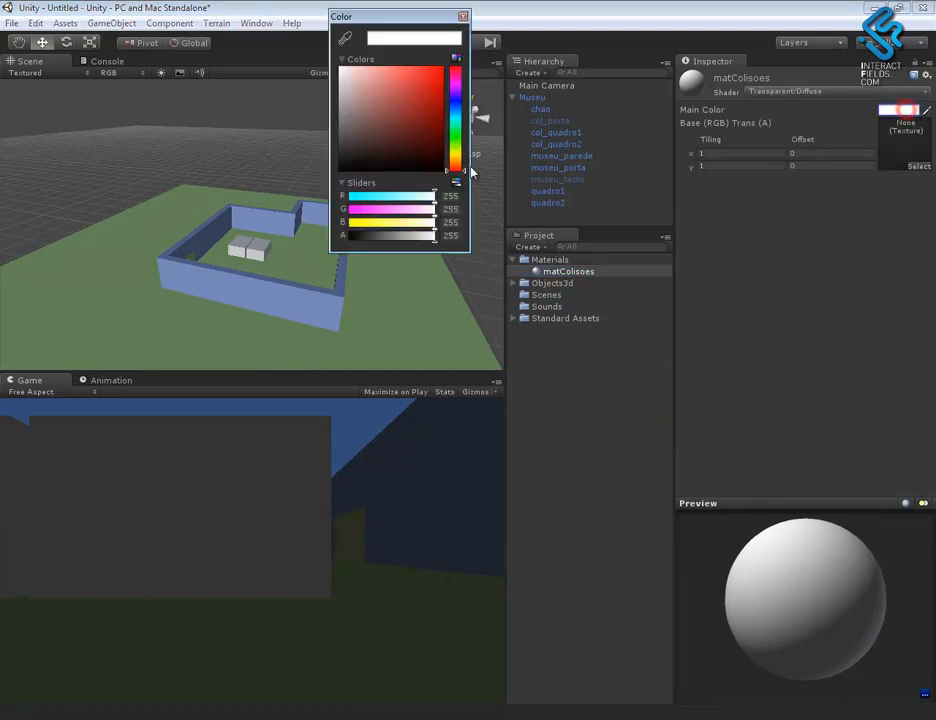
drag(430, 100, 467, 63)
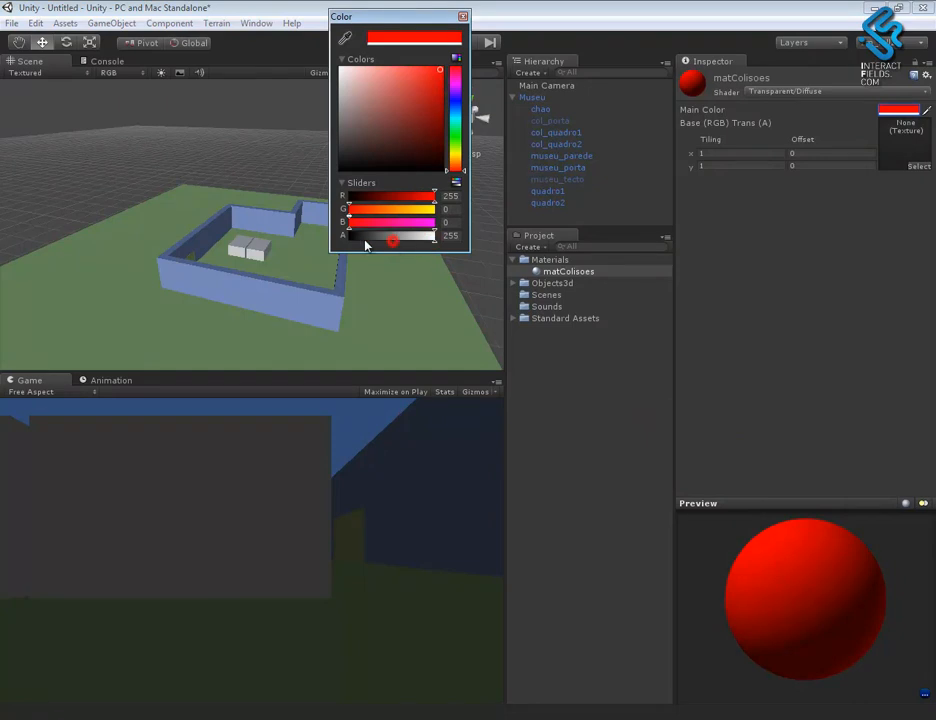
drag(366, 244, 356, 240)
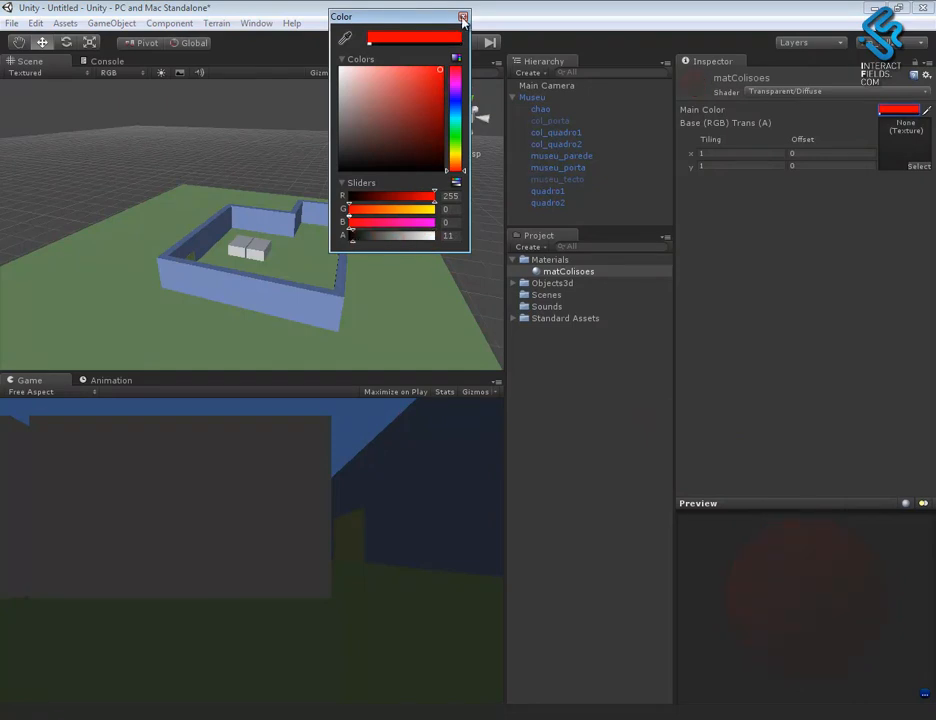
click(463, 18)
- Assign the matColisoes material to the two collision boxes around the paintings inside the museum
alt+drag(345, 309, 261, 326)
alt+right_drag(266, 216, 711, 514)
alt+right_drag(334, 274, 462, 355)
alt+drag(312, 342, 512, 318)
drag(555, 273, 340, 282)
drag(557, 281, 263, 317)
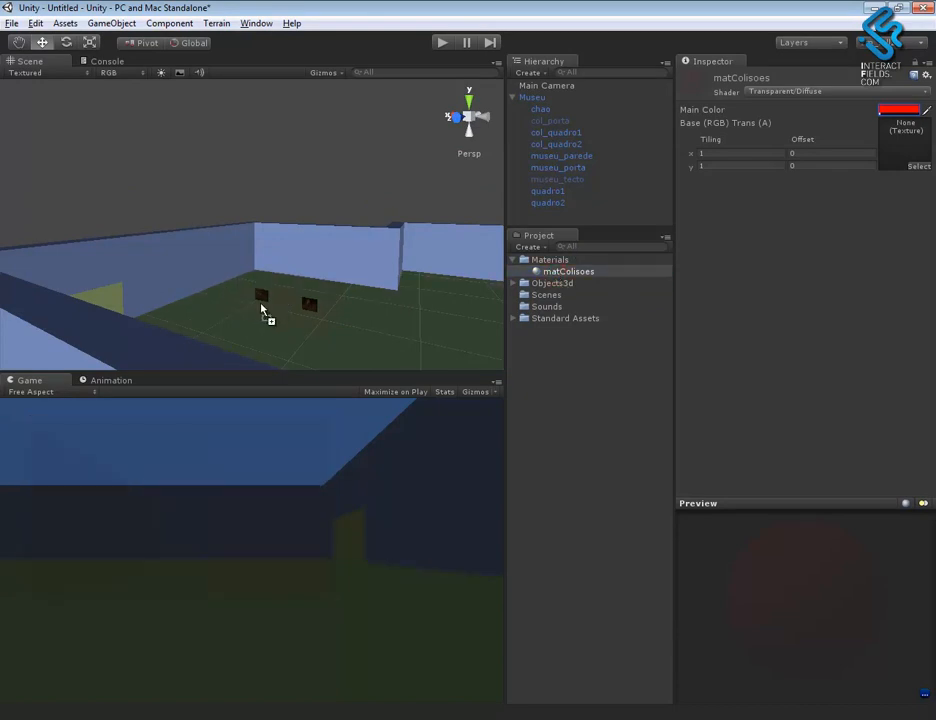
- Set the alpha of the matColisoes main color to 62, keeping it pure red
click(900, 110)
click(927, 117)
click(928, 113)
click(928, 114)
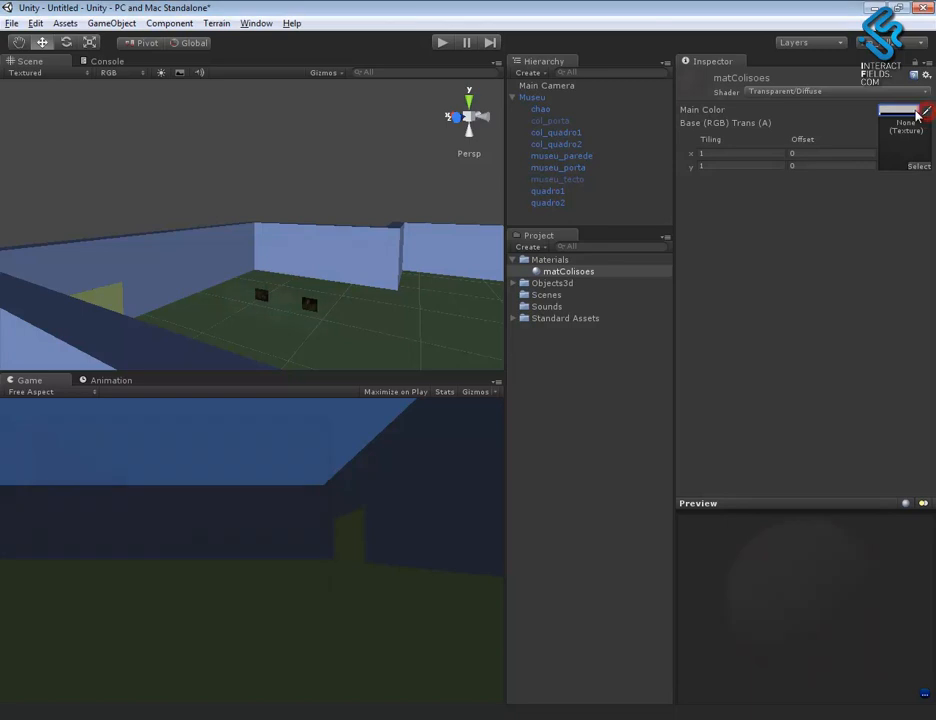
click(904, 109)
drag(422, 99, 440, 79)
drag(478, 45, 480, 42)
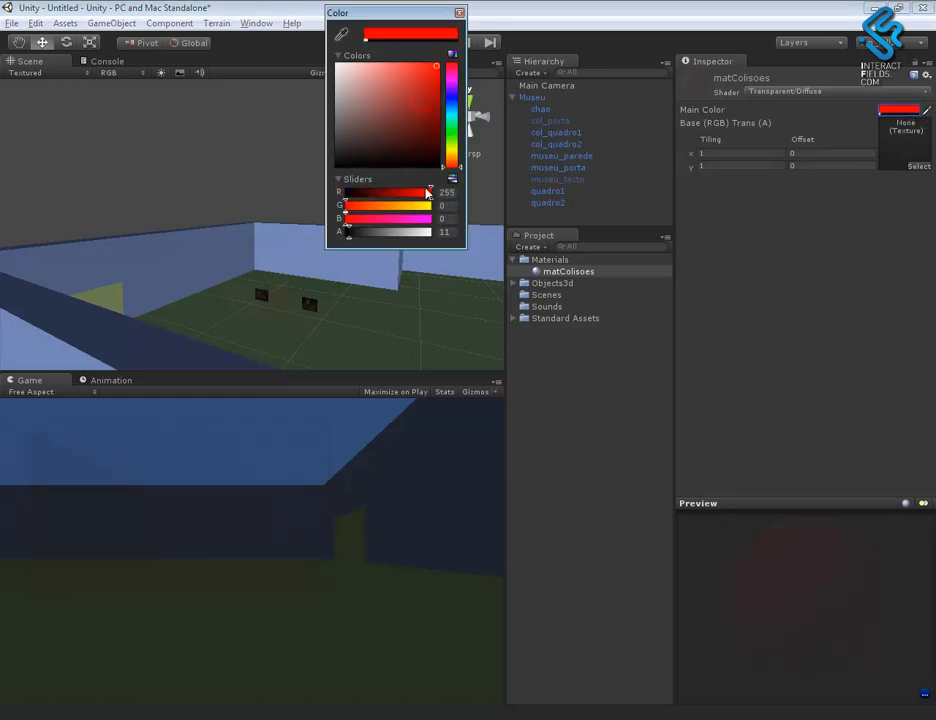
click(349, 238)
mouse_move(362, 240)
mouse_down()
mouse_move(391, 240)
mouse_move(378, 244)
mouse_up()
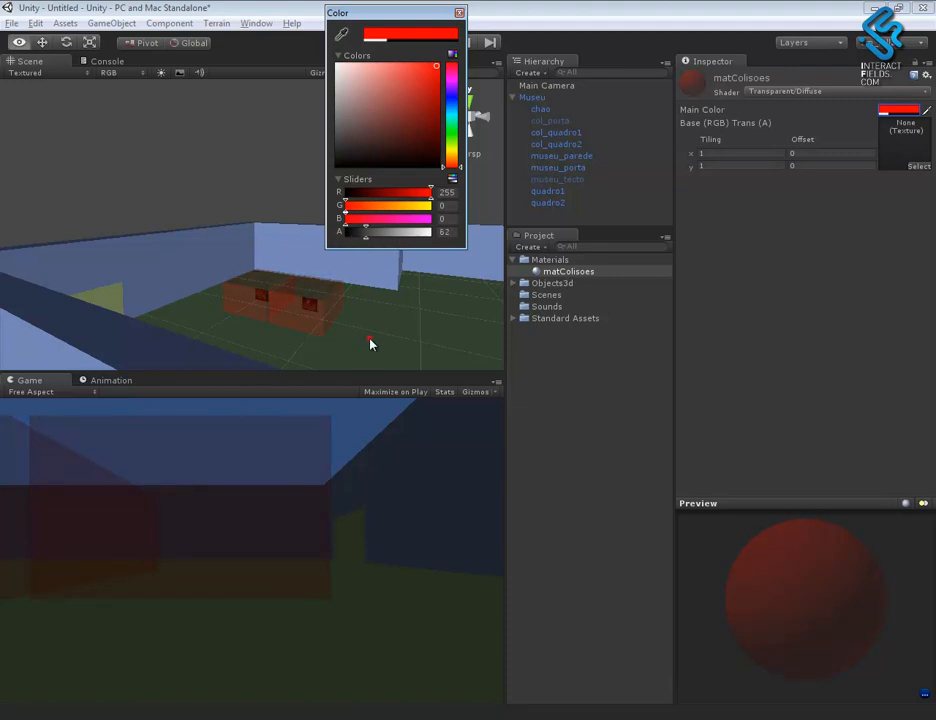
- Reactivate the col_porta object and assign the matColisoes material to its box at the museum door
click(368, 340)
alt+drag(400, 330, 430, 225)
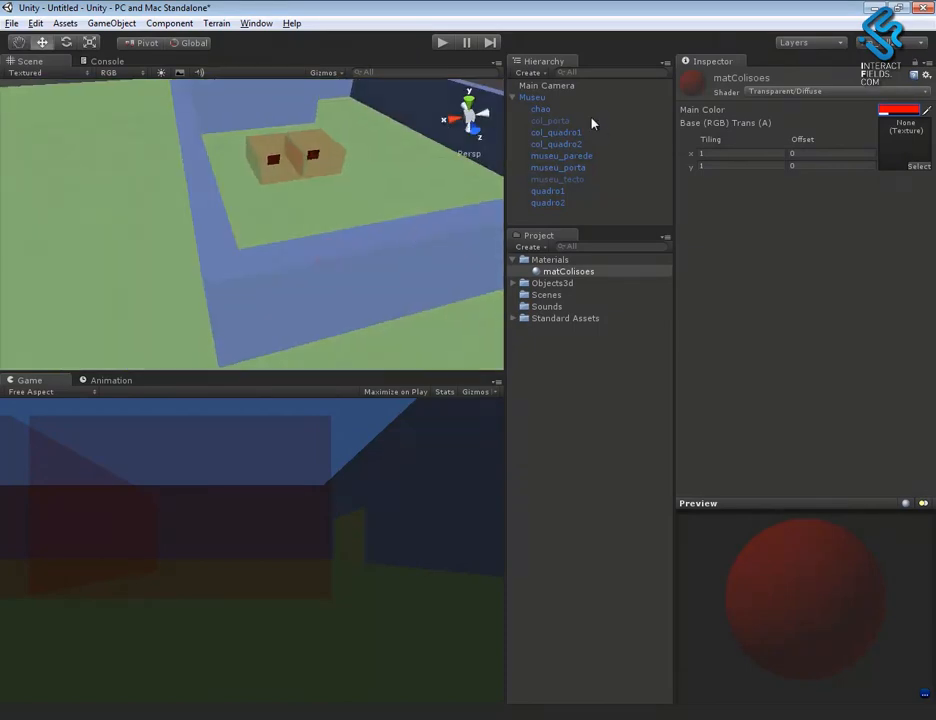
click(567, 120)
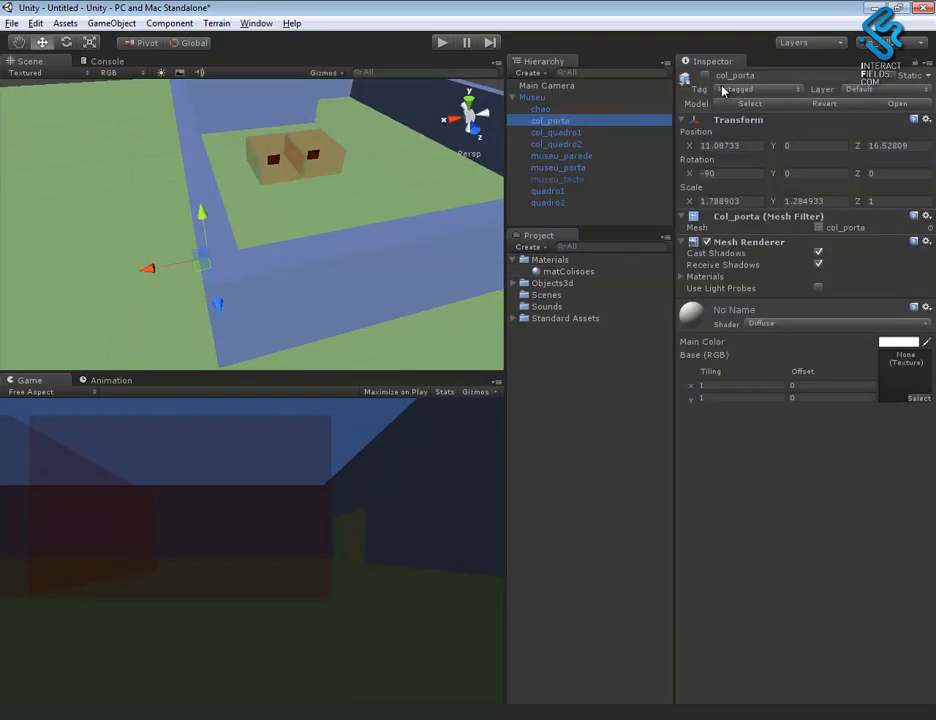
click(705, 76)
alt+drag(405, 259, 487, 286)
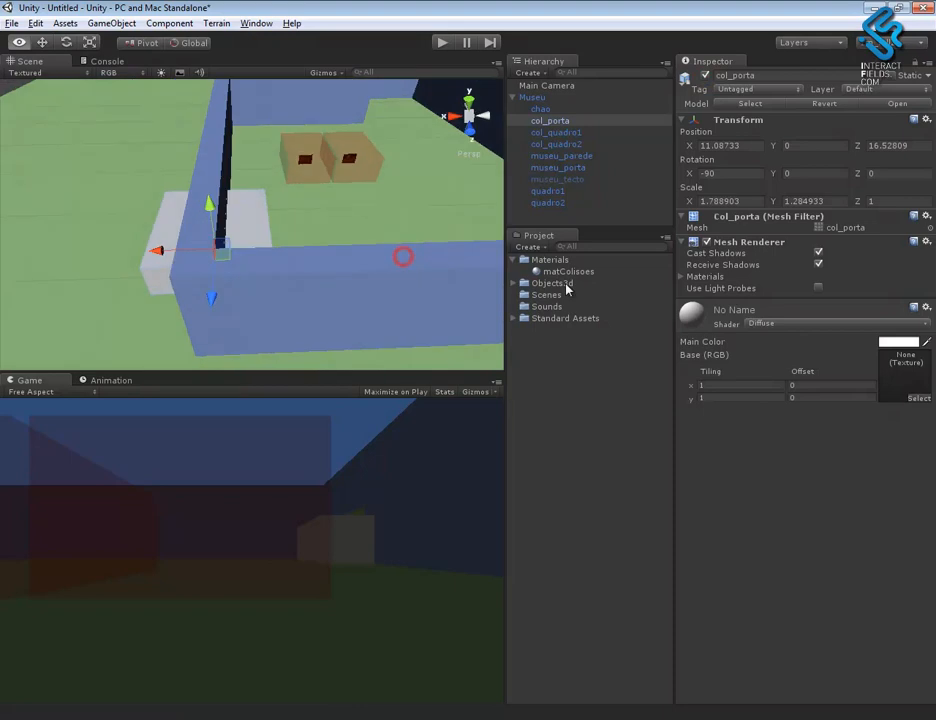
drag(575, 277, 175, 259)
alt+right_drag(175, 259, 238, 125)
alt+right_drag(334, 203, 304, 184)
alt+drag(318, 240, 345, 249)
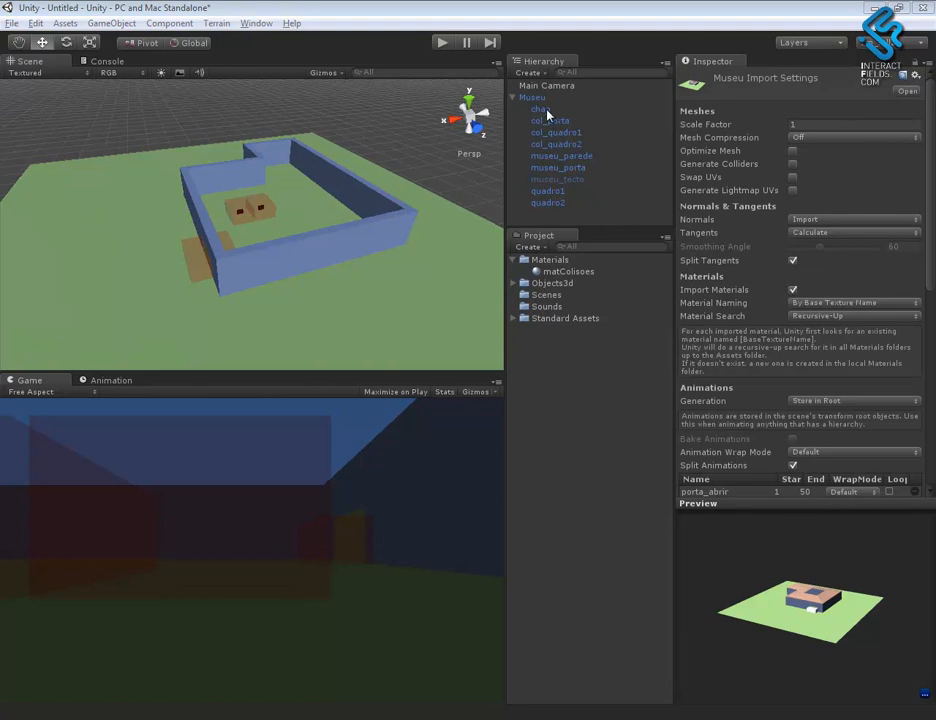
- Examine the imported materials in the Objects3d Materials folder, including matChao, matMuseu_Paredes, matMuseu_Porta, matMuseu_Teto and texGoya1
click(512, 284)
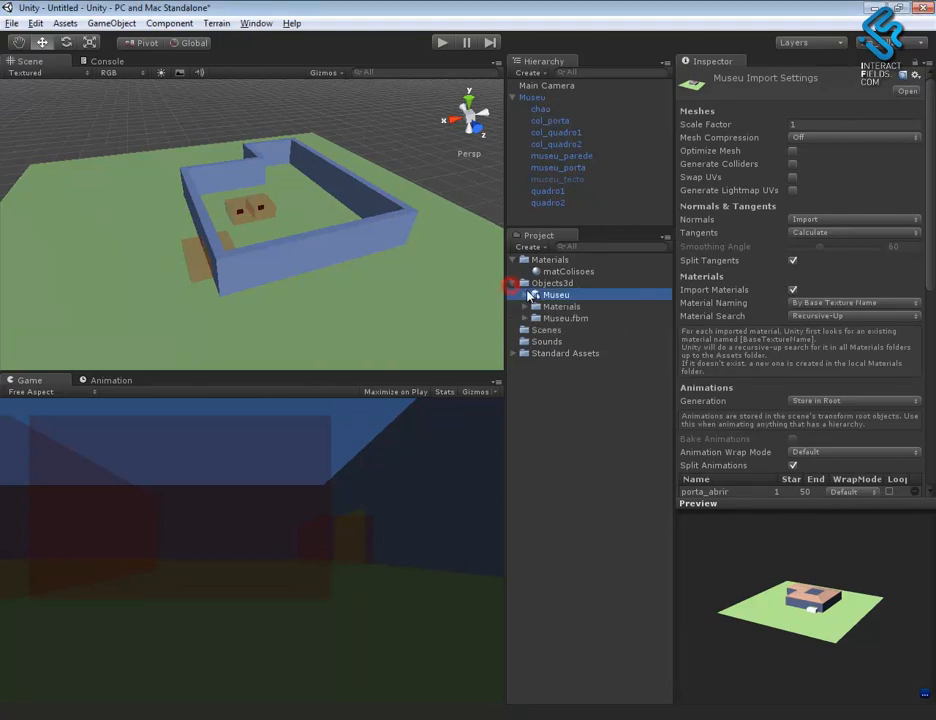
click(555, 295)
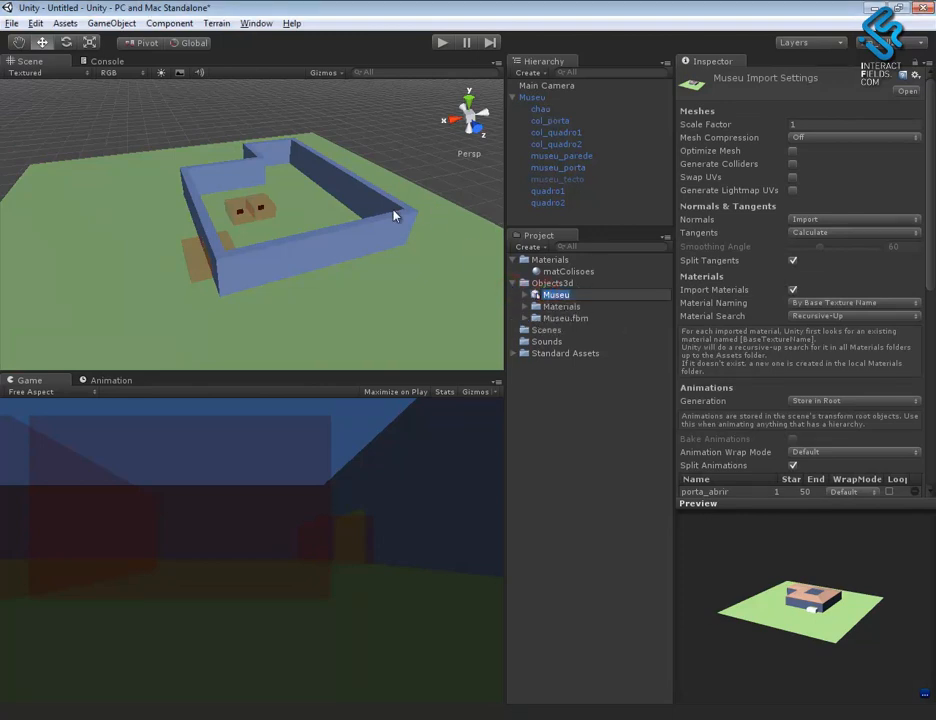
click(526, 307)
click(558, 307)
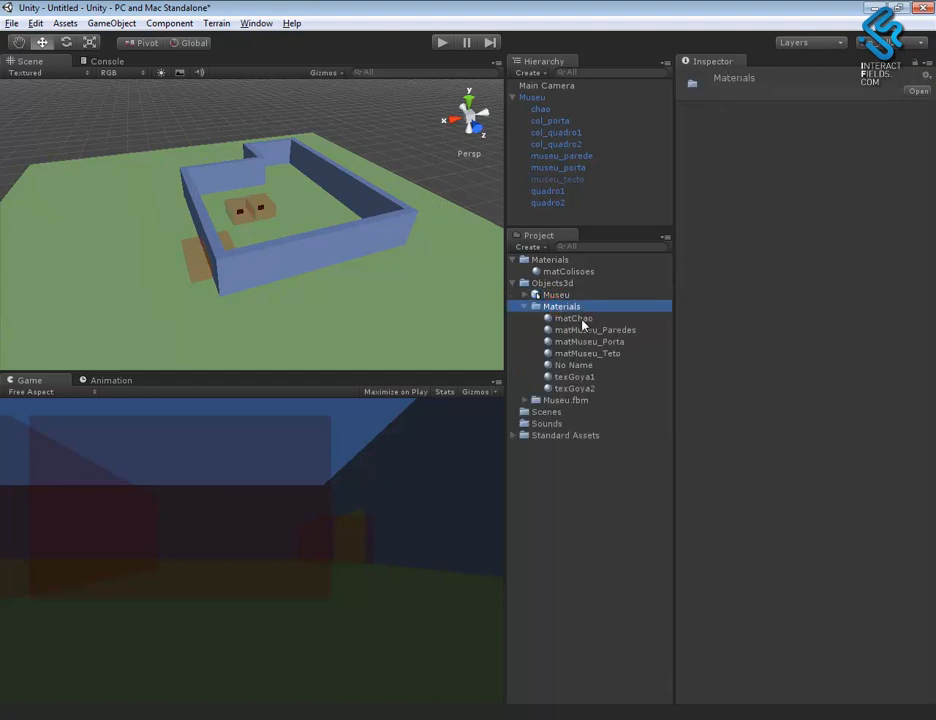
mouse_move(404, 305)
alt+mouse_down()
mouse_move(422, 274)
mouse_move(308, 305)
mouse_move(349, 293)
alt+mouse_up()
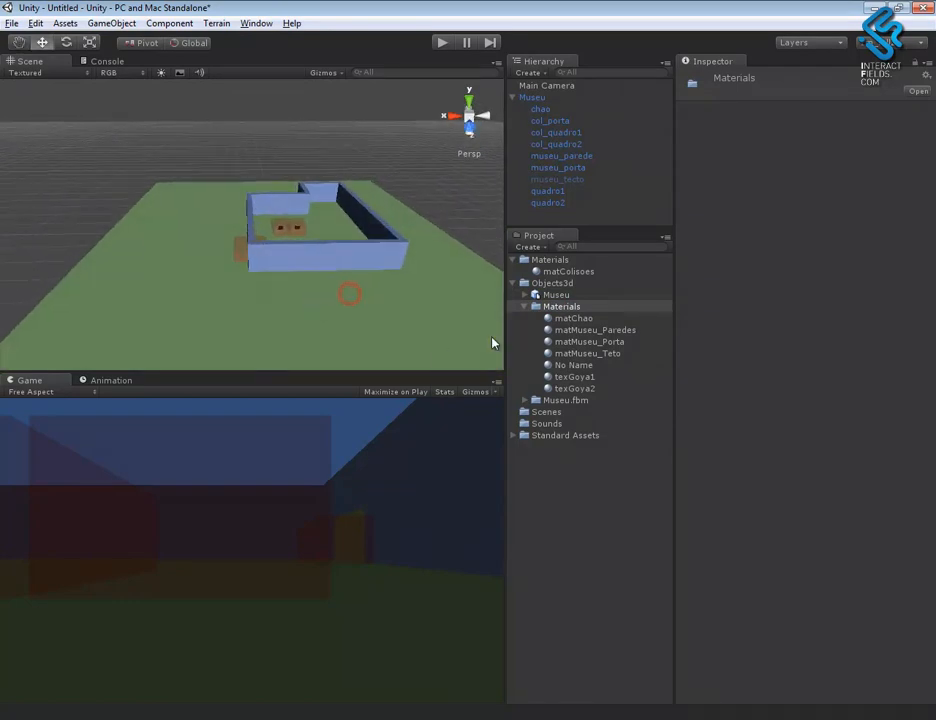
click(581, 319)
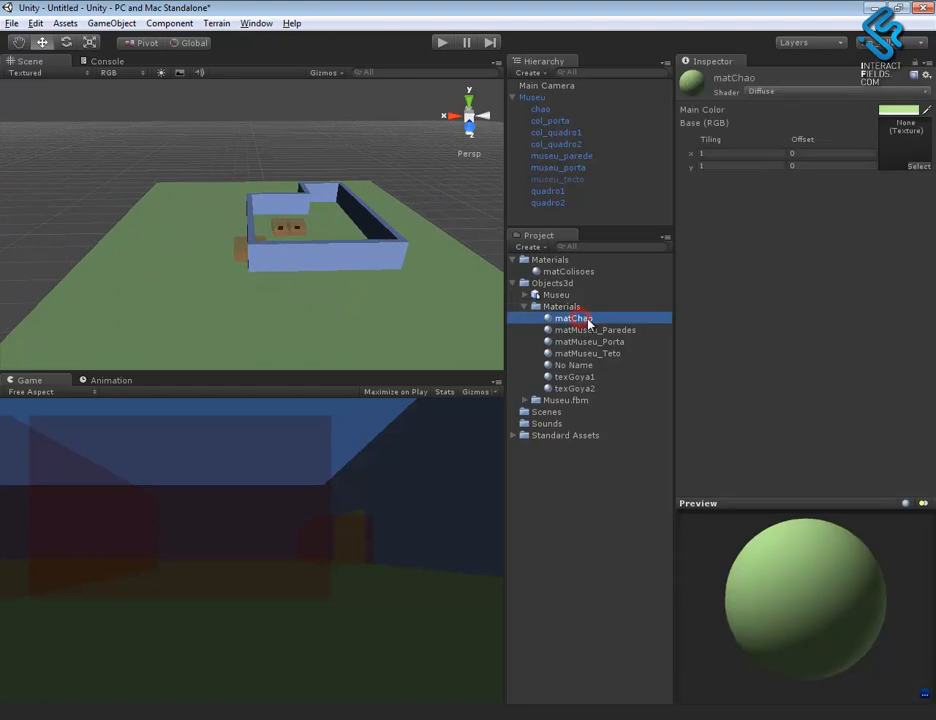
click(588, 331)
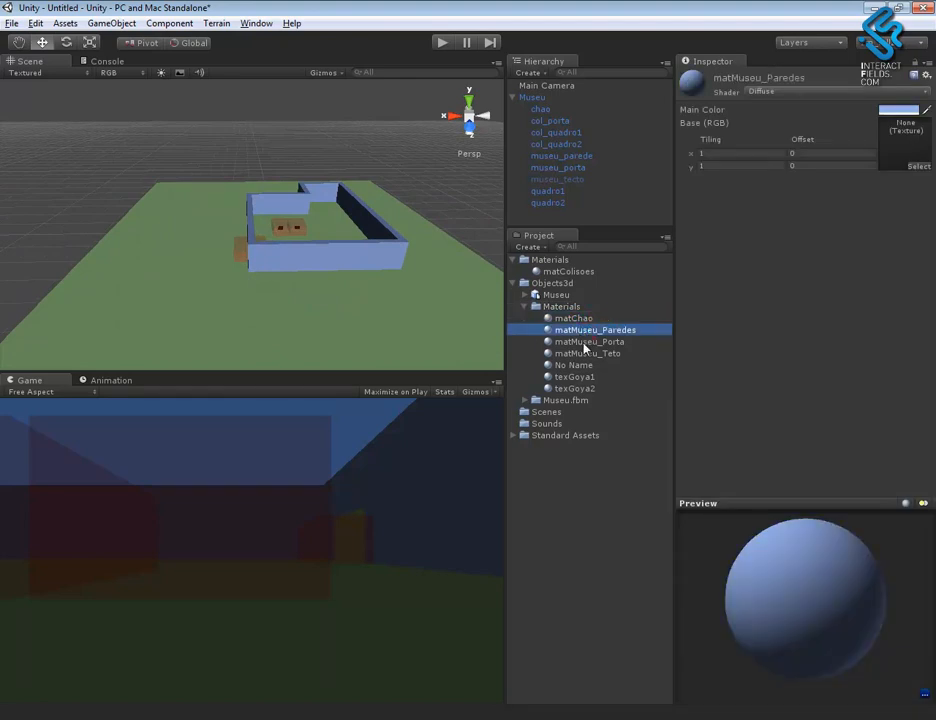
click(586, 344)
click(588, 354)
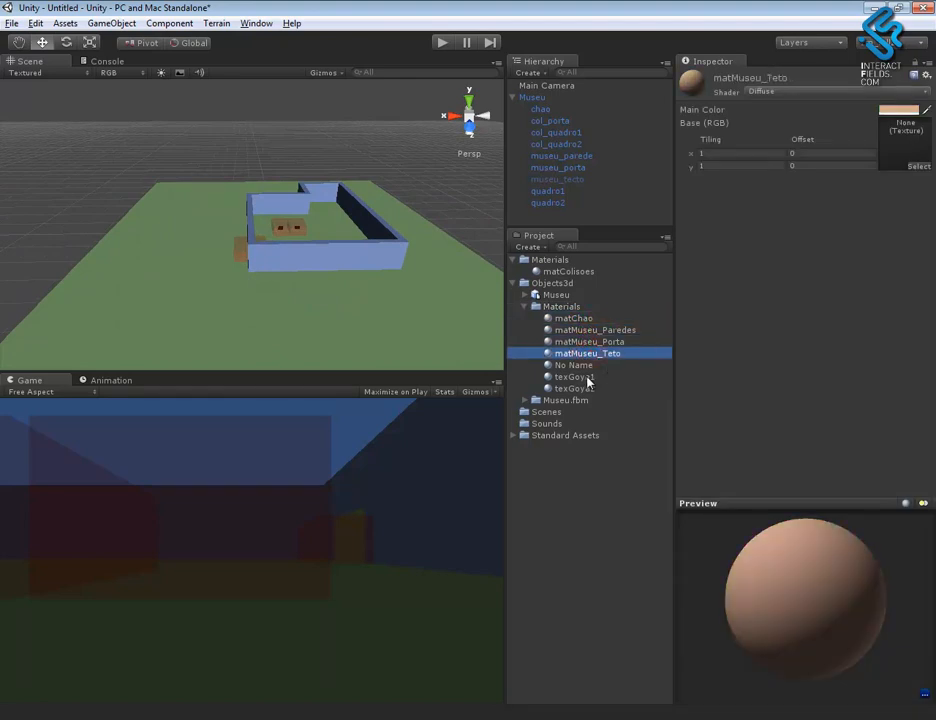
click(586, 377)
alt+right_drag(308, 242, 421, 299)
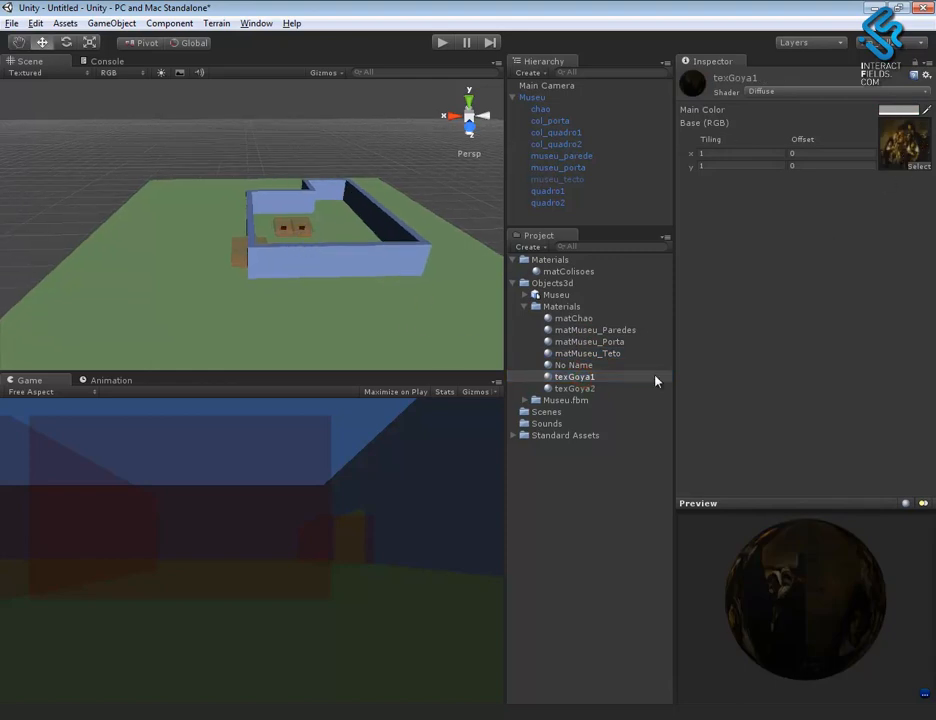
- Examine the texGoya2 and No Name materials and inspect the museum model and its collision boxes from several angles
click(576, 390)
click(579, 366)
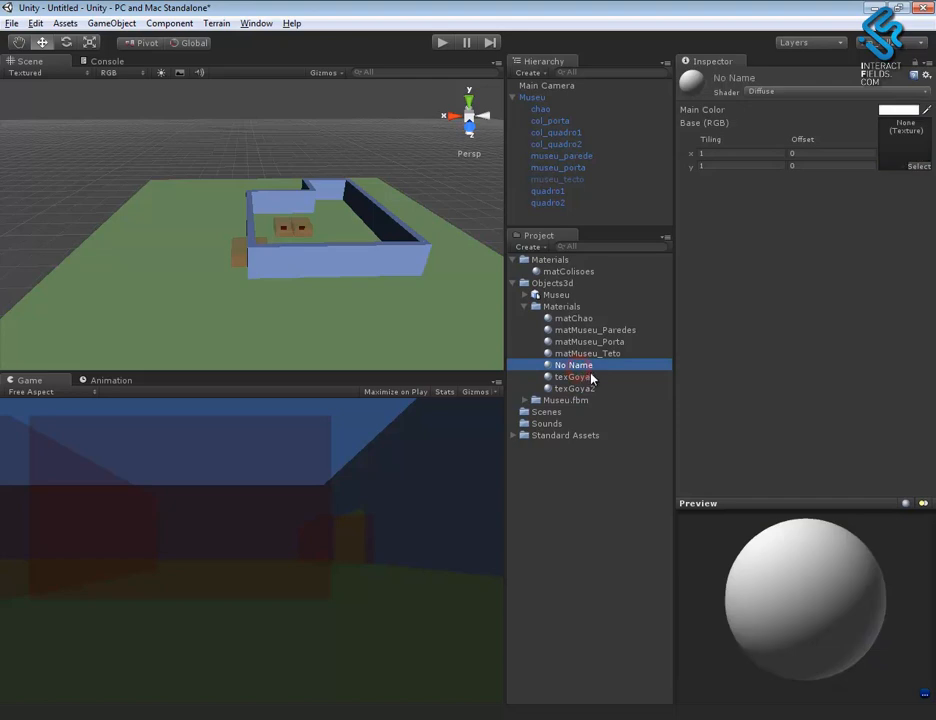
alt+right_drag(366, 268, 349, 177)
alt+right_drag(397, 235, 376, 213)
alt+middle_drag(405, 235, 376, 233)
alt+right_drag(435, 275, 673, 453)
alt+drag(427, 263, 262, 292)
alt+middle_drag(238, 245, 372, 274)
alt+drag(372, 274, 378, 205)
click(513, 97)
alt+drag(466, 139, 347, 205)
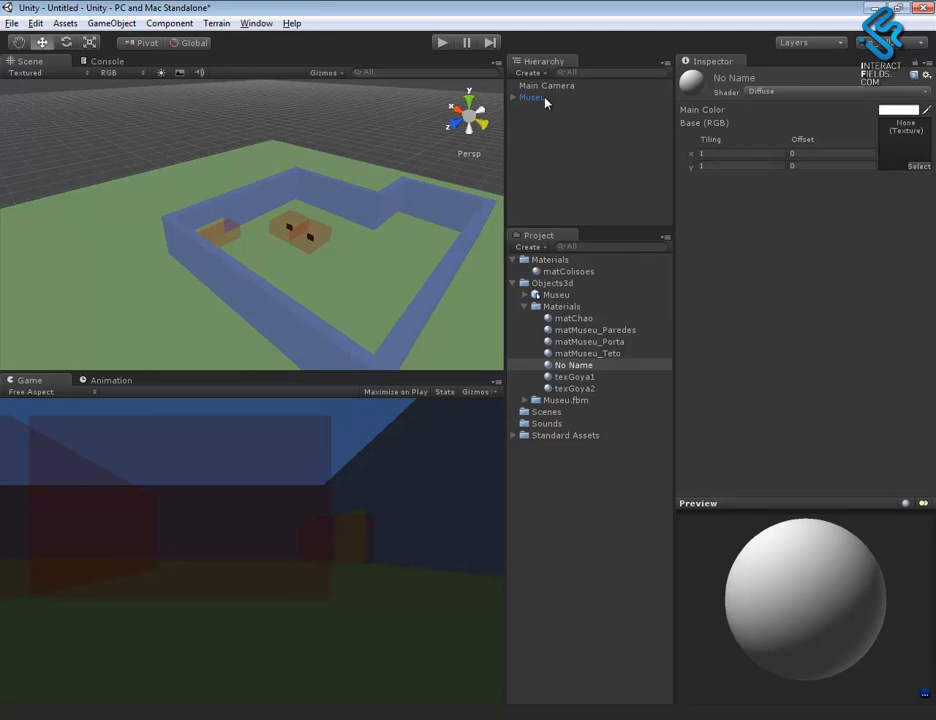
click(540, 97)
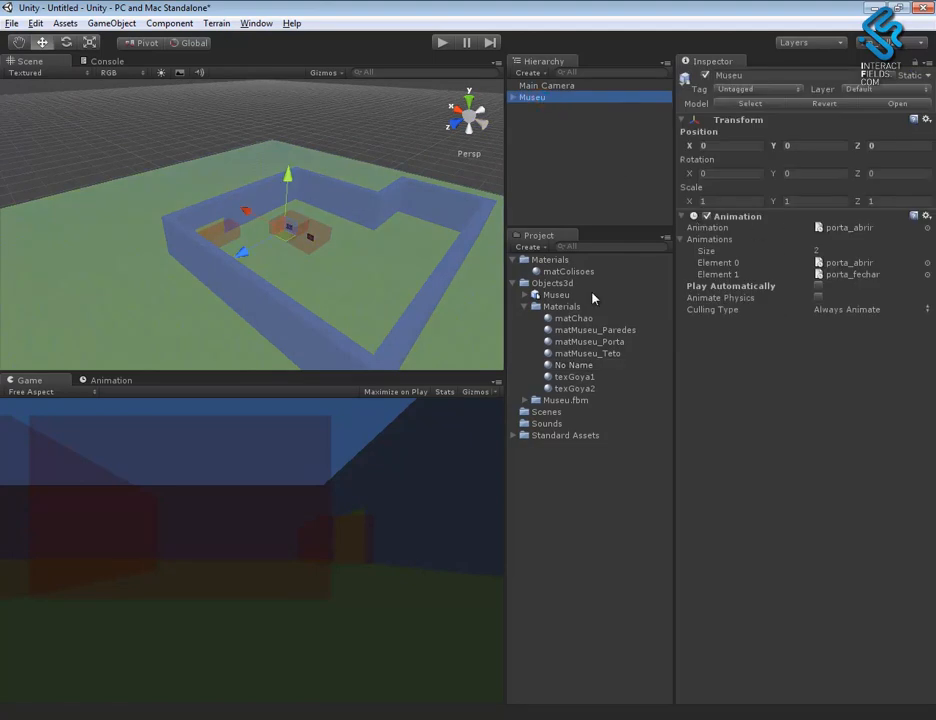
alt+drag(355, 265, 449, 272)
alt+drag(365, 250, 318, 186)
- Add a point light inside the museum with a range of about 29.2, placed at about X -16.4, Y 9.5, Z 9.8
click(120, 22)
mouse_move(110, 56)
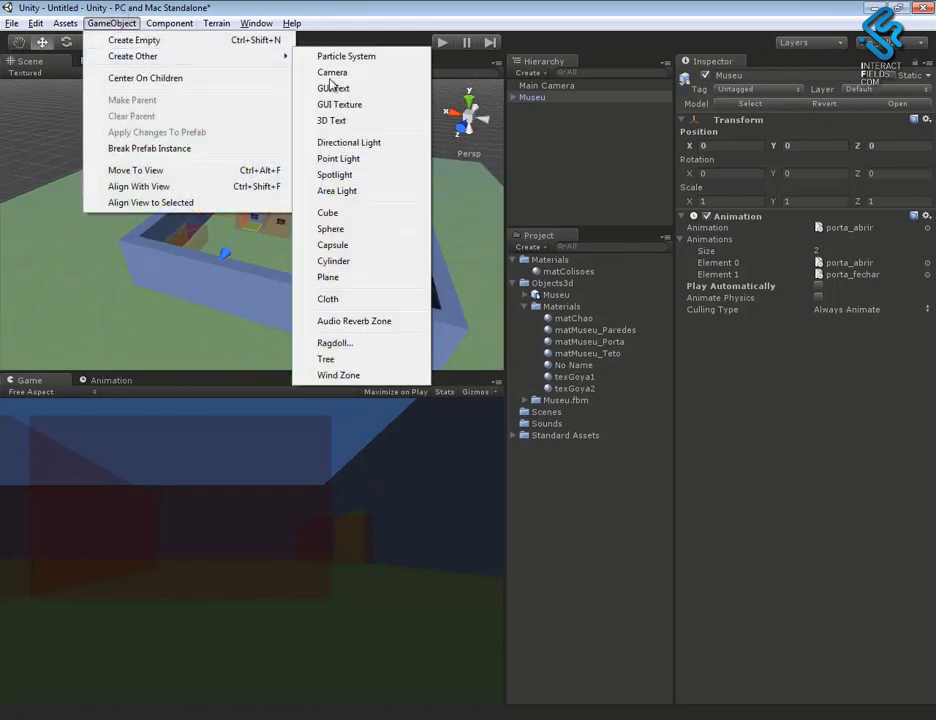
click(362, 159)
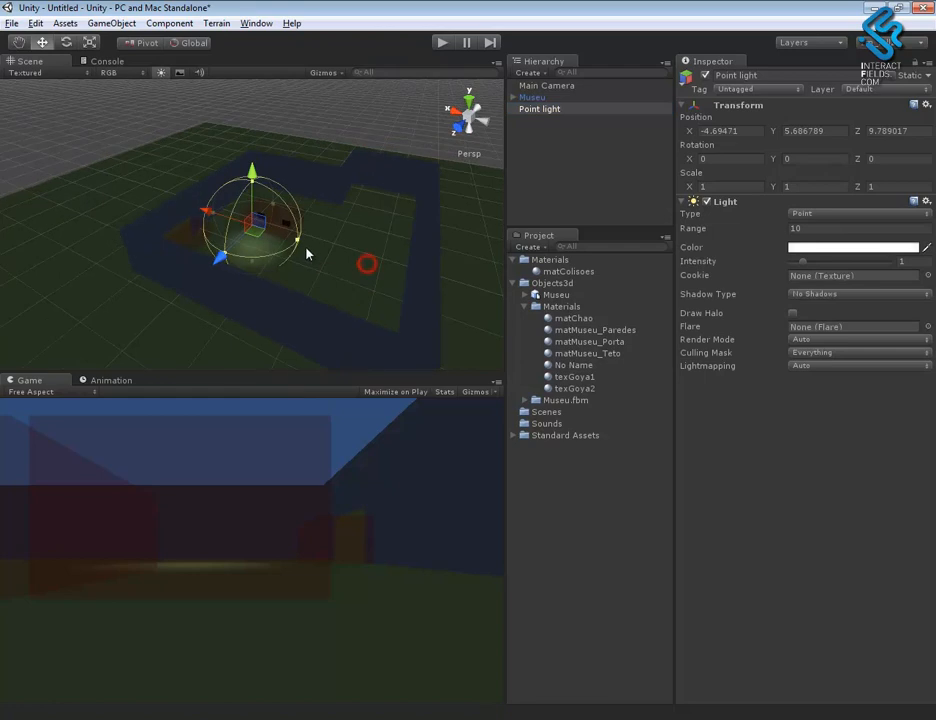
drag(297, 241, 391, 277)
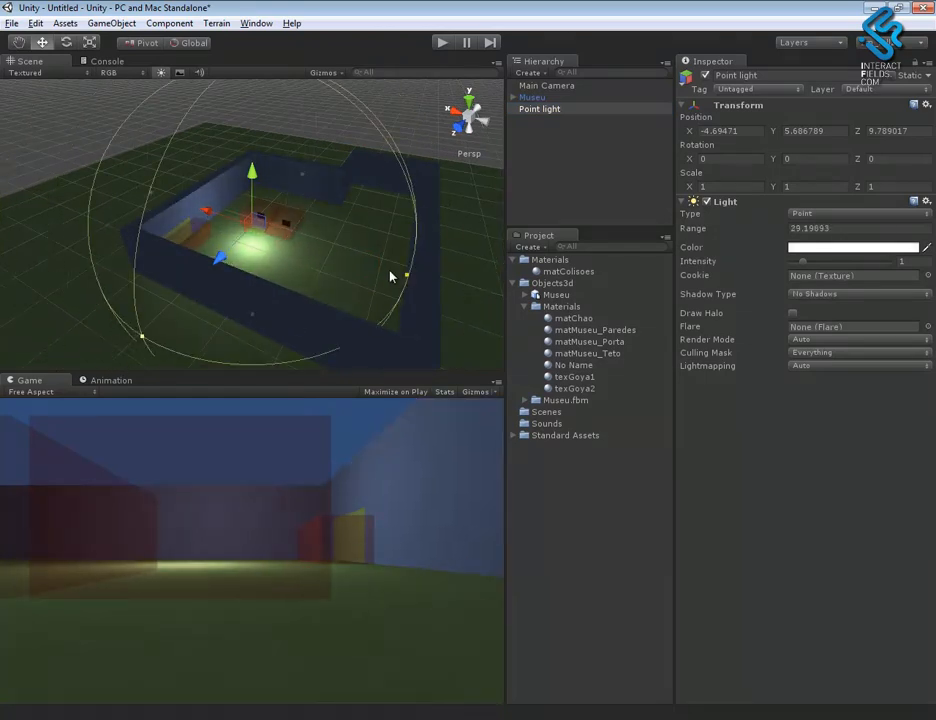
drag(252, 195, 274, 207)
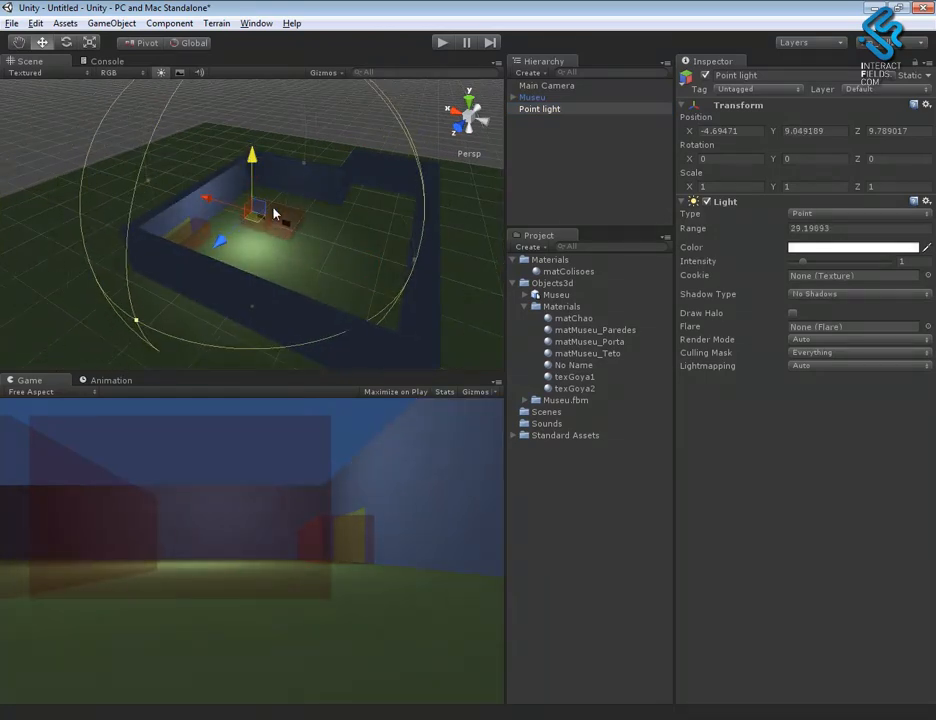
drag(205, 201, 319, 183)
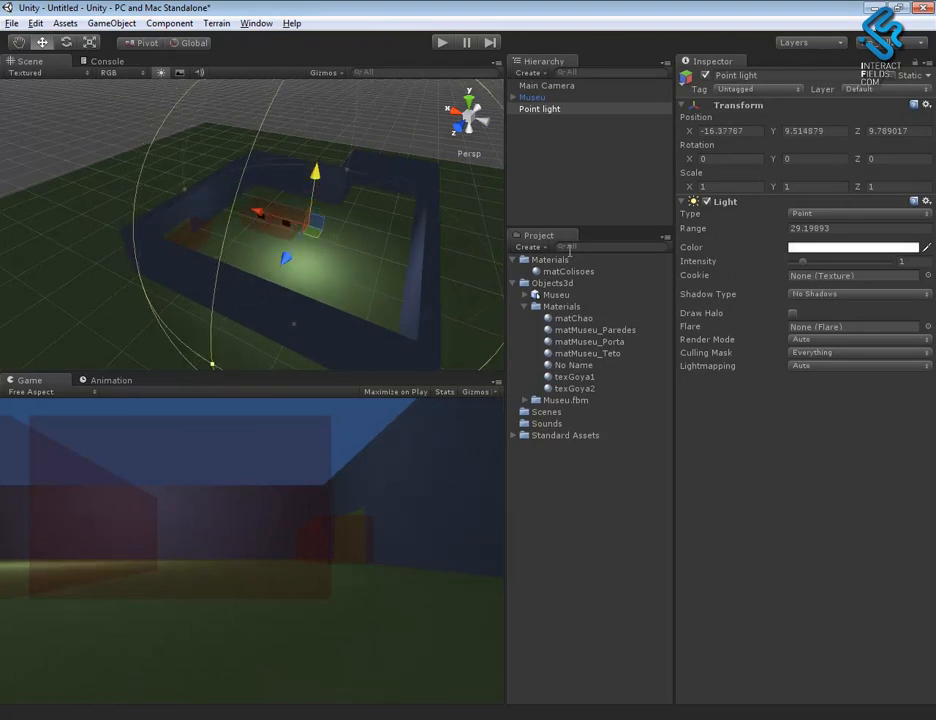
- Duplicate the point light and change the copy's light type to Directional
scroll(253, 117, down, 5)
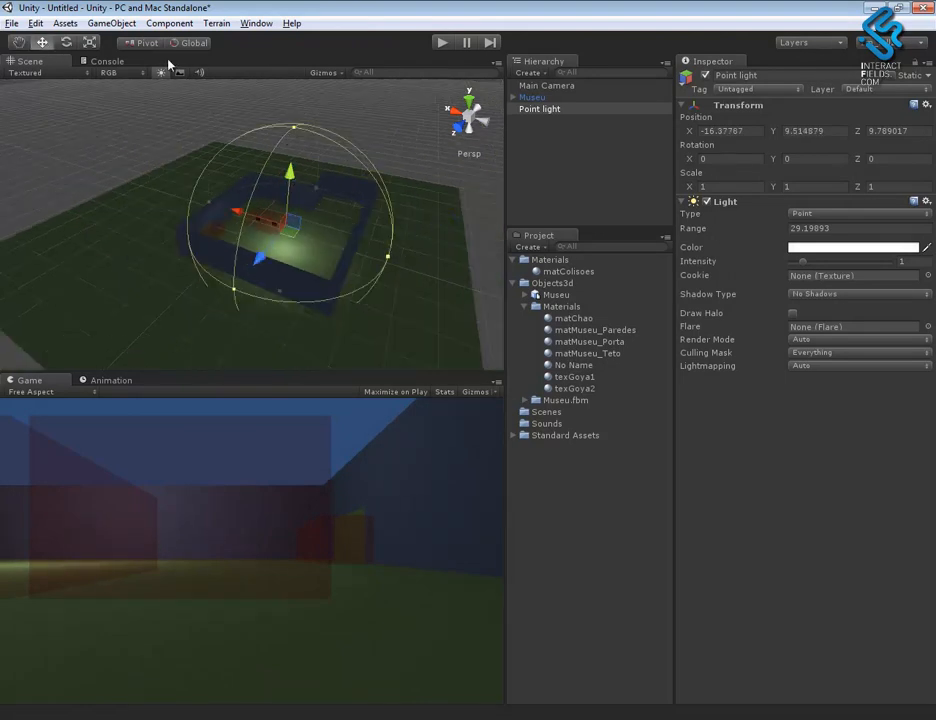
key(ctrl+d)
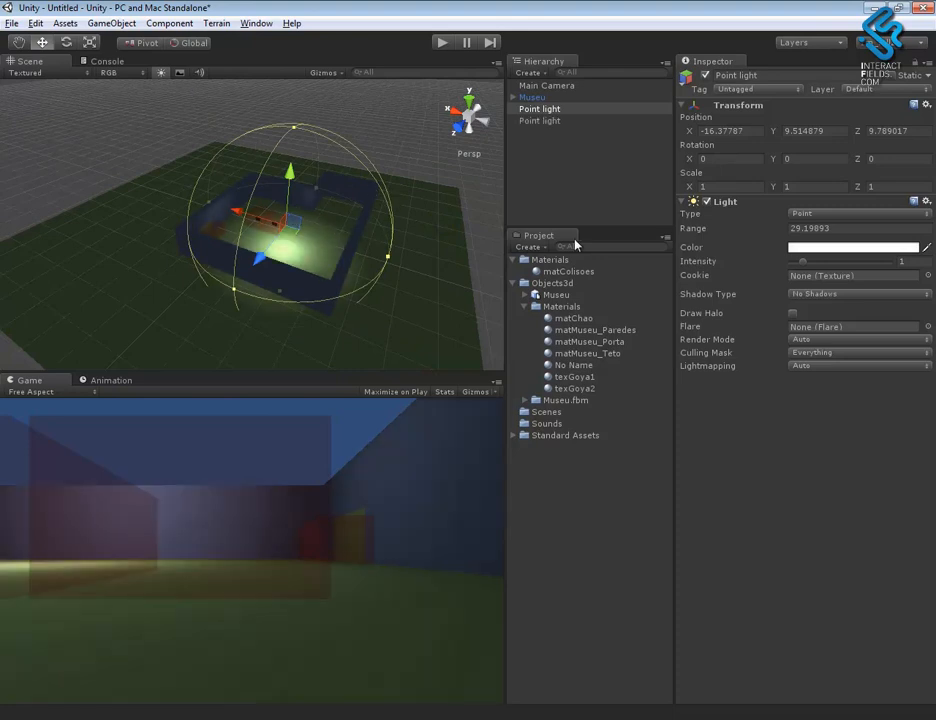
click(812, 213)
click(845, 246)
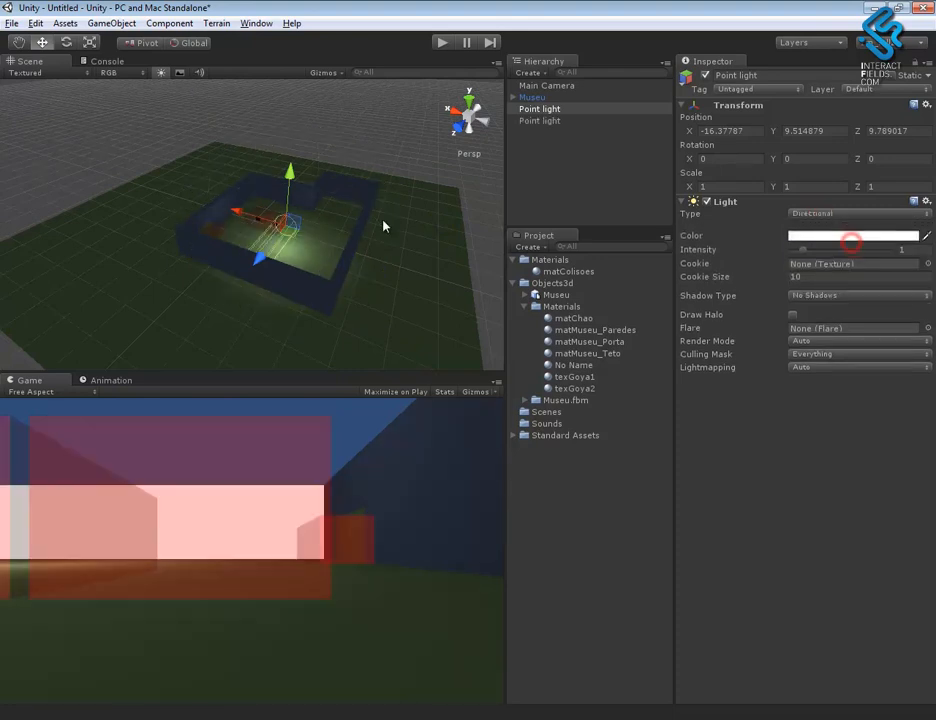
- Move the directional light above the museum to about Y 30.9, Z -11.9 and tilt it about 5.9° on X
drag(288, 178, 203, 219)
drag(226, 169, 305, 130)
key(e)
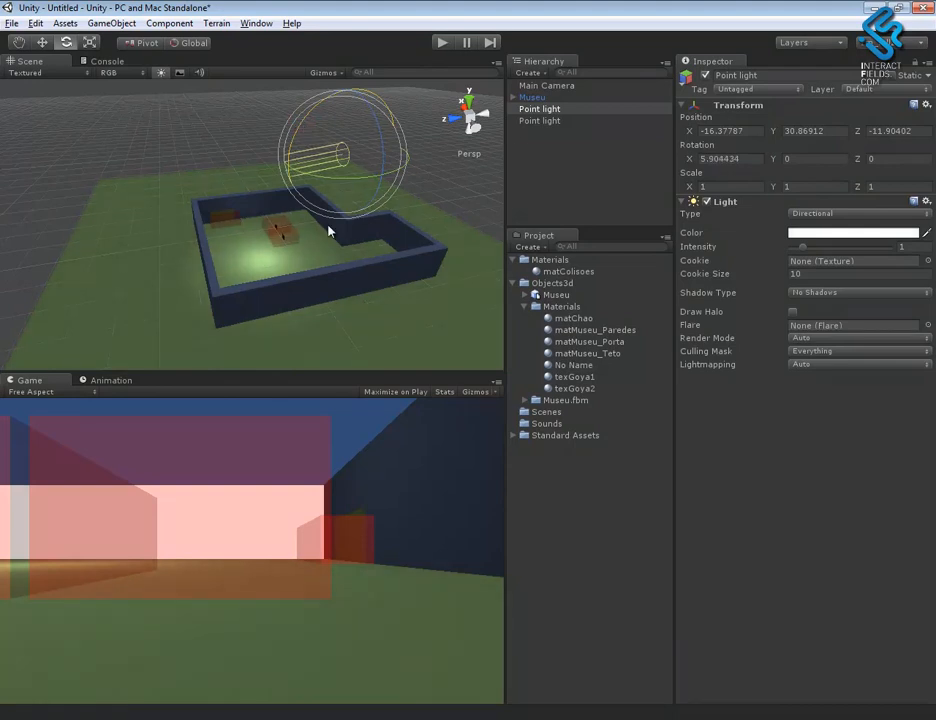
- Set the interior point light's intensity to 1.41 and its range to 40.22, and raise it to about Y 14.3
double_click(573, 120)
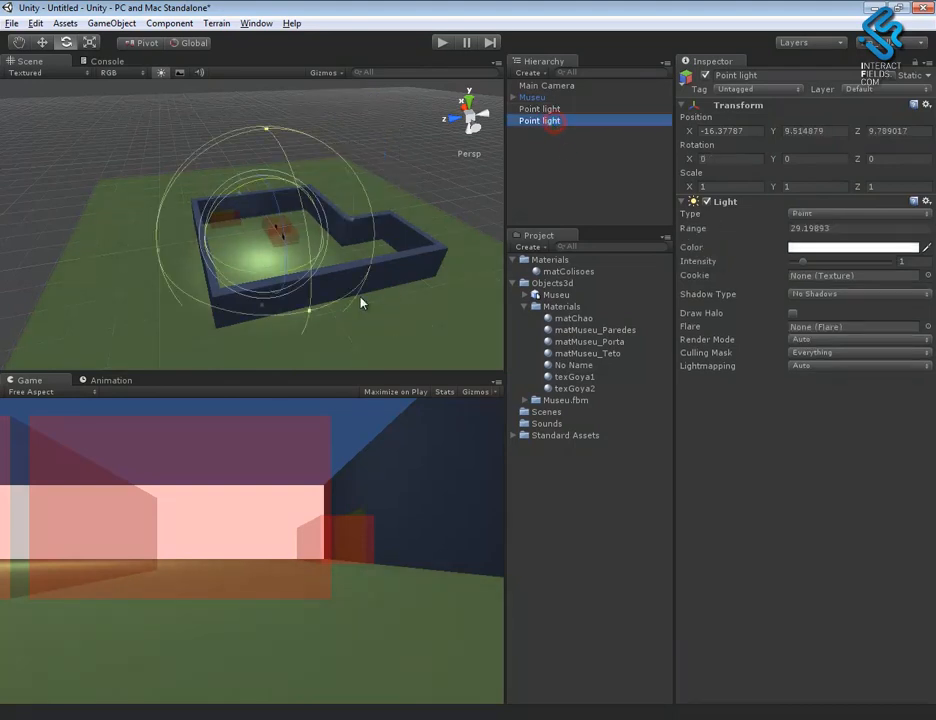
click(378, 267)
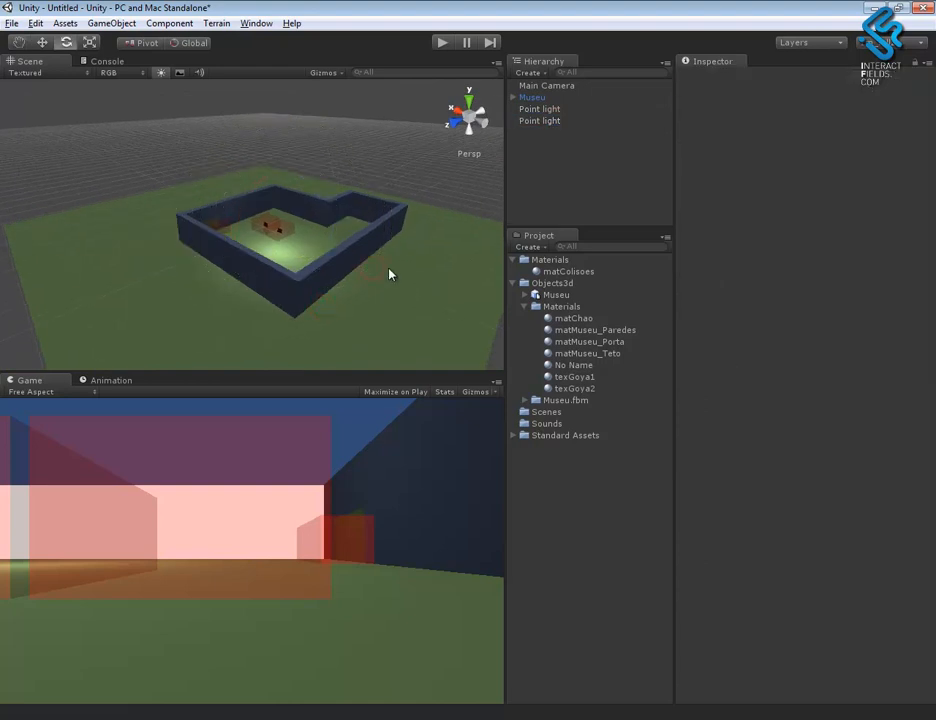
click(555, 108)
click(535, 121)
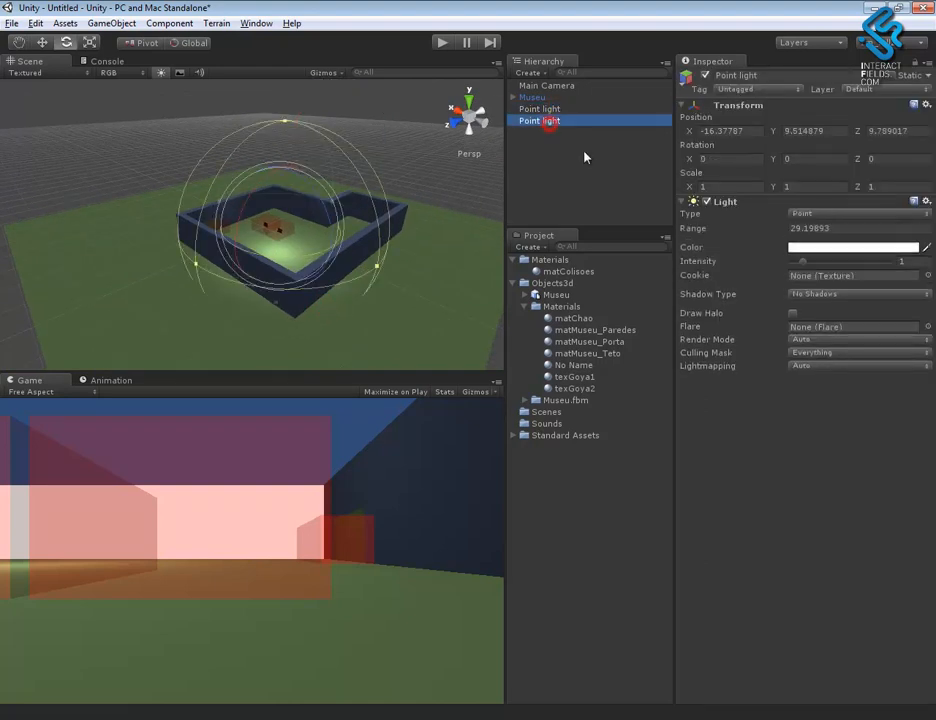
drag(803, 262, 807, 267)
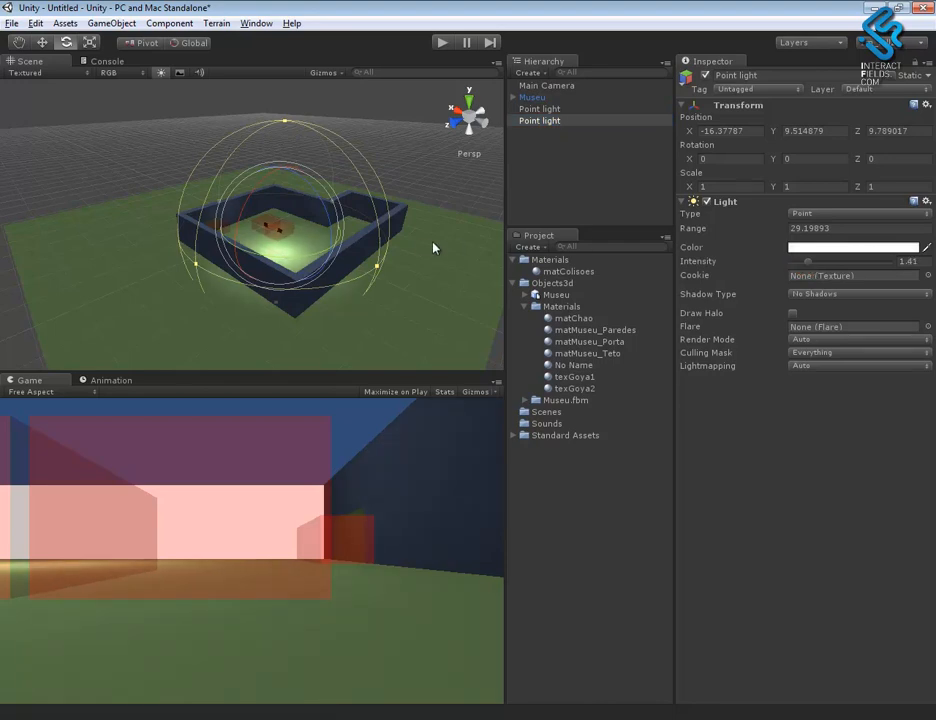
key(w)
drag(288, 187, 284, 168)
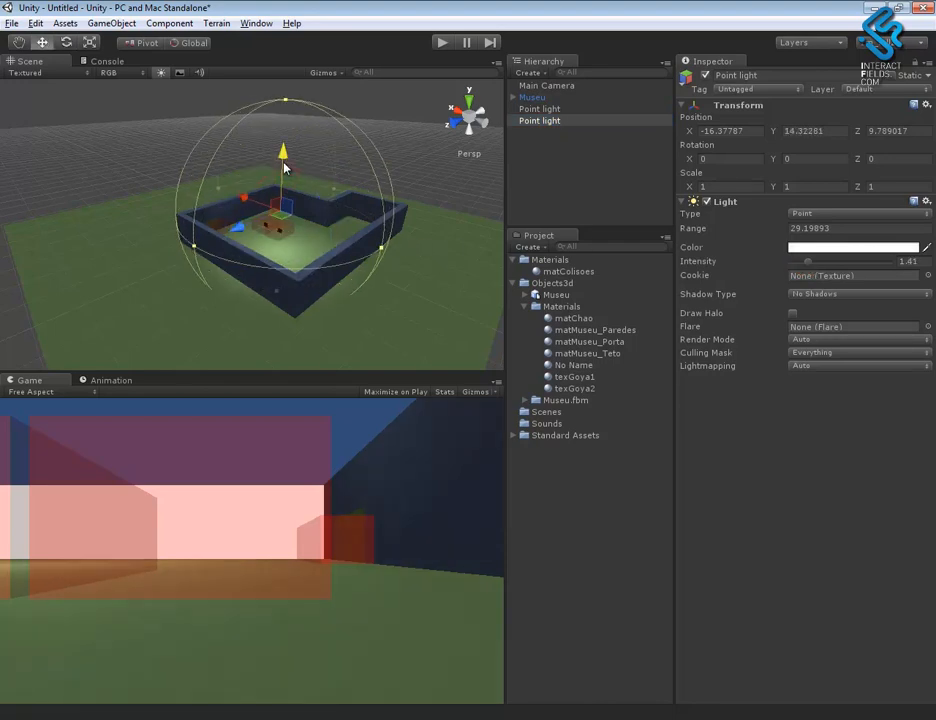
drag(697, 237, 43, 254)
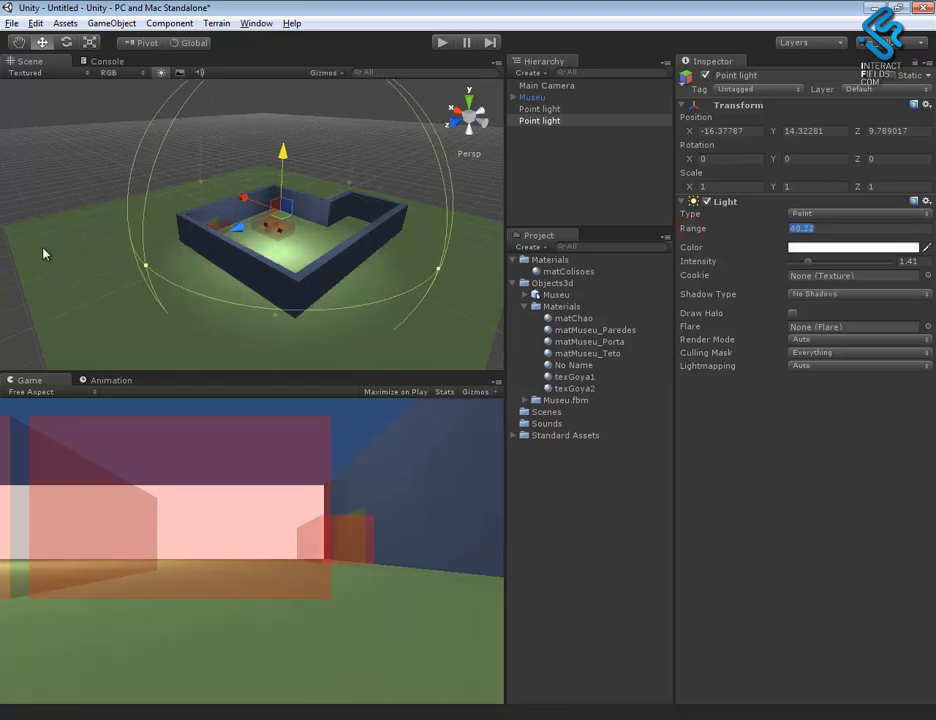
- Move the interior point light to about X -5.6, Y 5.3, Z 2 and lower its intensity to 0.35
alt+drag(368, 275, 239, 313)
drag(213, 222, 239, 228)
alt+drag(378, 290, 337, 328)
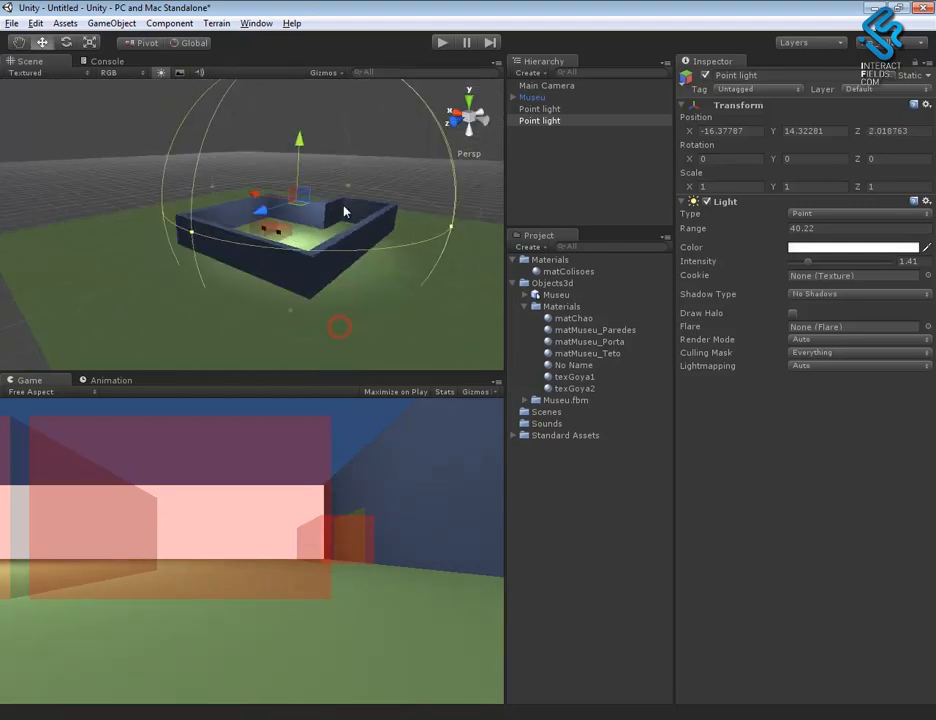
drag(296, 148, 296, 180)
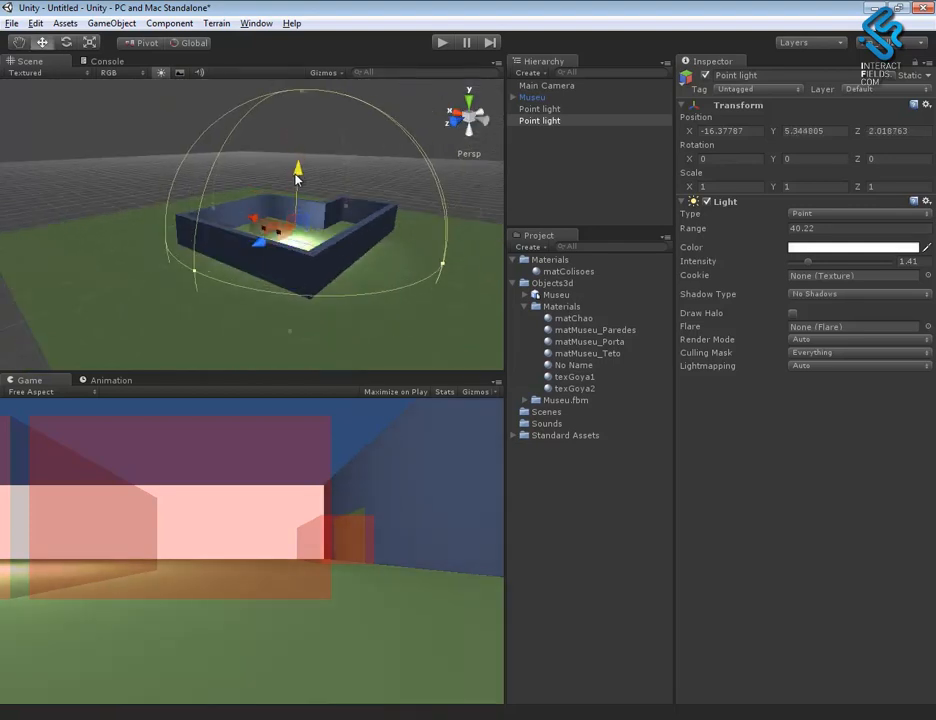
drag(807, 262, 795, 268)
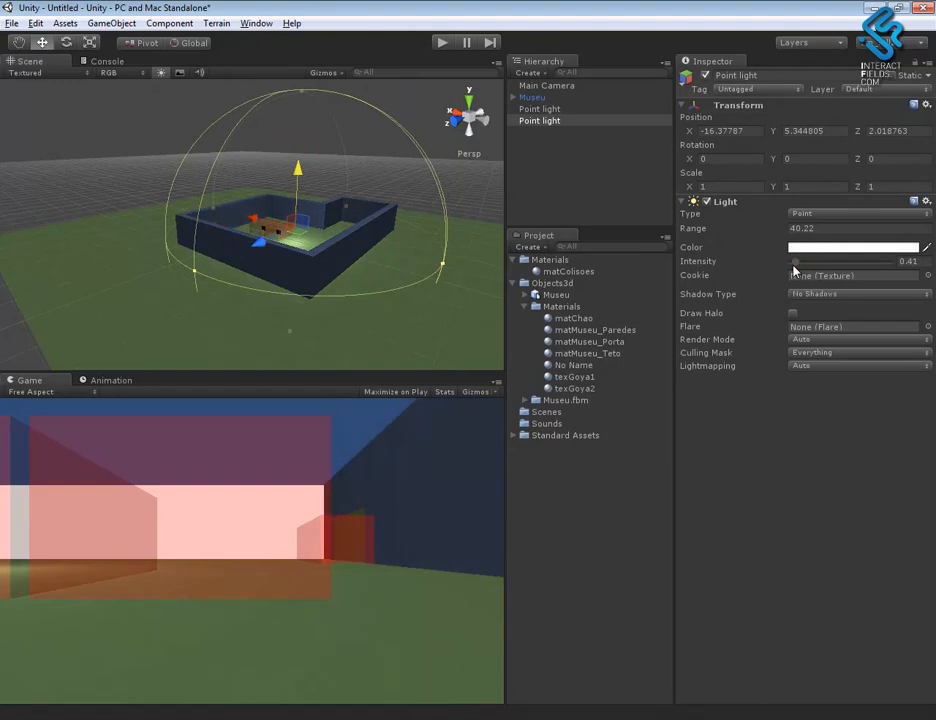
alt+drag(360, 262, 283, 222)
- Duplicate the interior point light, place the copy at about X -24, Y 8.3, Z 2 and set its intensity to 0.4
key(ctrl+d)
drag(340, 193, 338, 185)
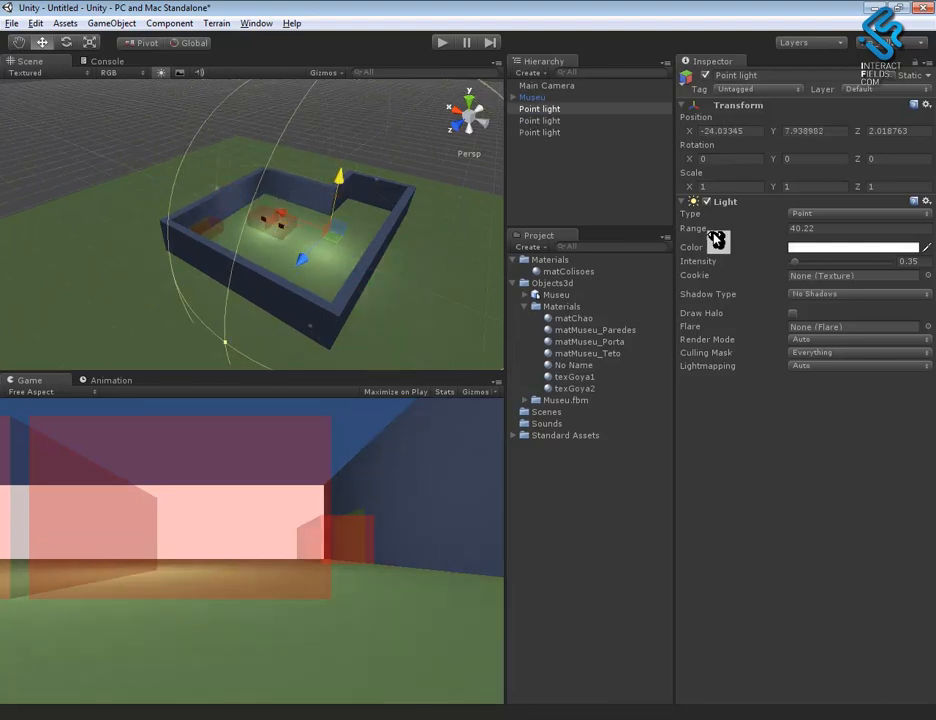
drag(706, 265, 705, 266)
drag(338, 178, 341, 176)
alt+drag(331, 279, 500, 291)
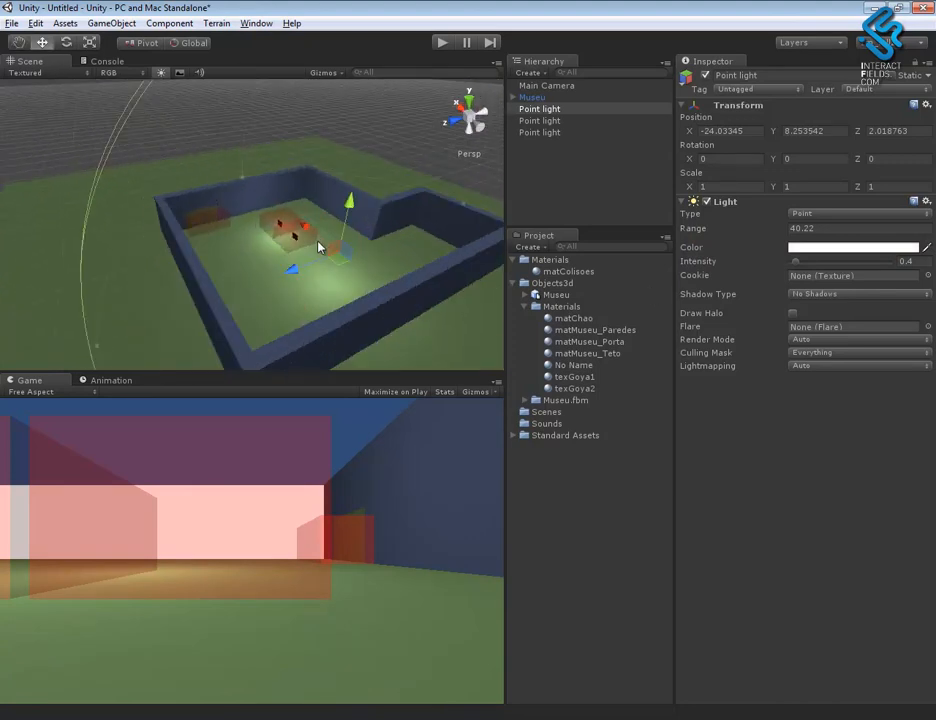
alt+drag(321, 245, 428, 238)
- Increase the range of the point light near the paintings to about 44.2 and its intensity to 0.41
ctrl+click(557, 120)
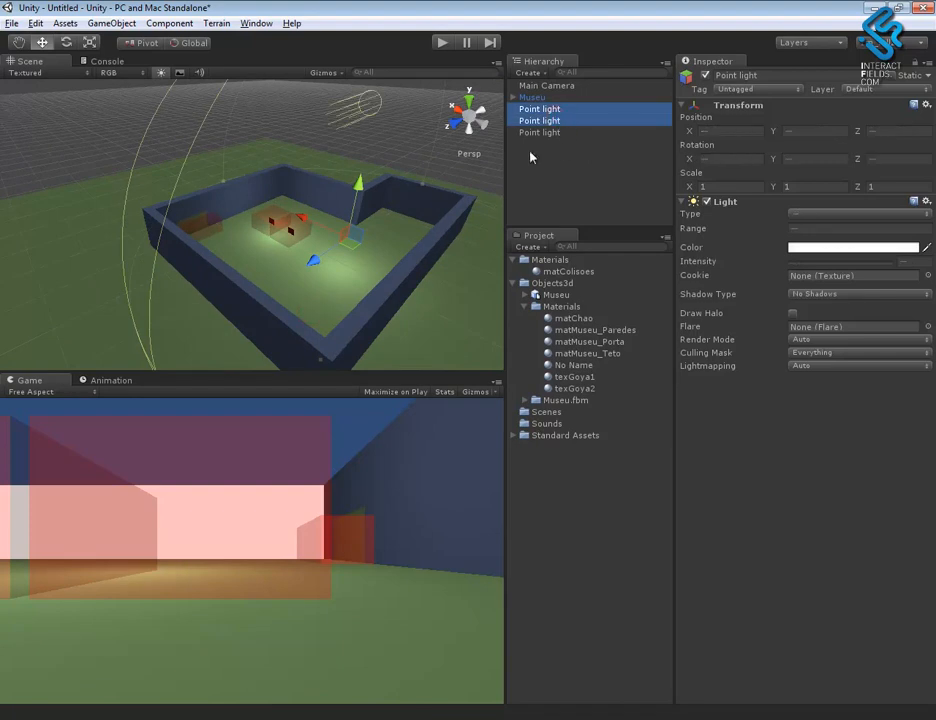
click(558, 134)
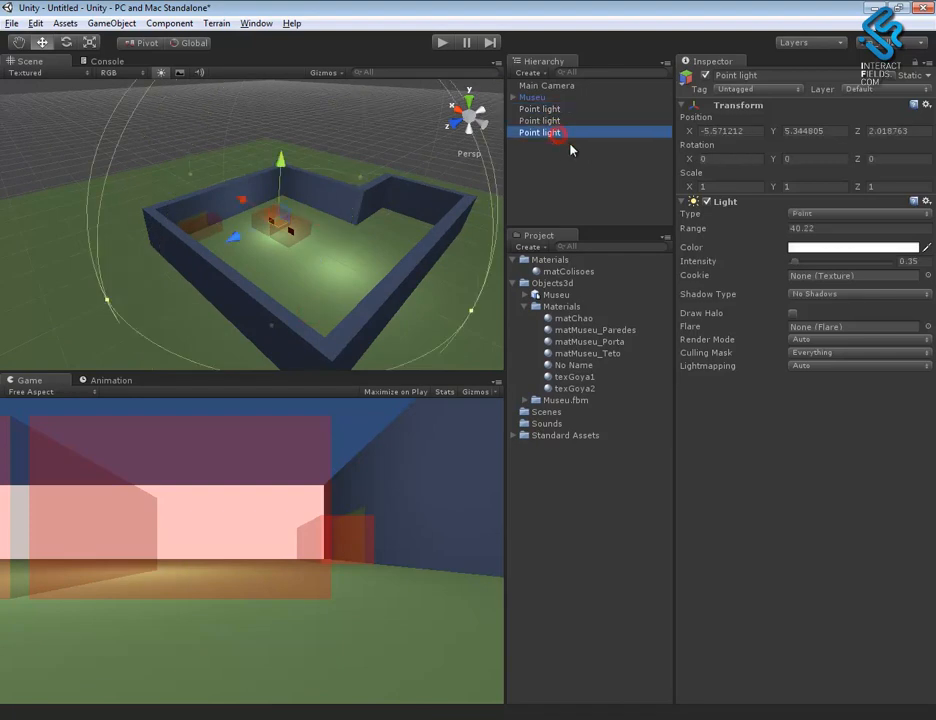
click(711, 263)
drag(472, 313, 492, 320)
drag(799, 267, 801, 267)
alt+drag(386, 257, 345, 258)
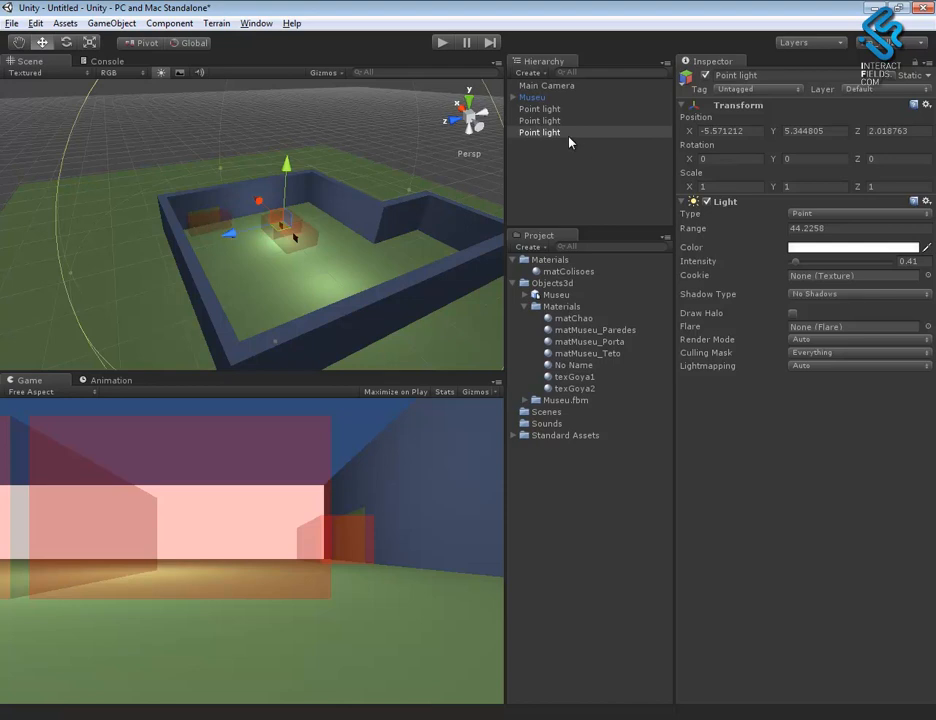
- Try another copy of the point light at about X -25.7, Y 17.1, Z -16.7, and delete that copy
key(ctrl+d)
drag(233, 236, 331, 245)
drag(333, 186, 368, 261)
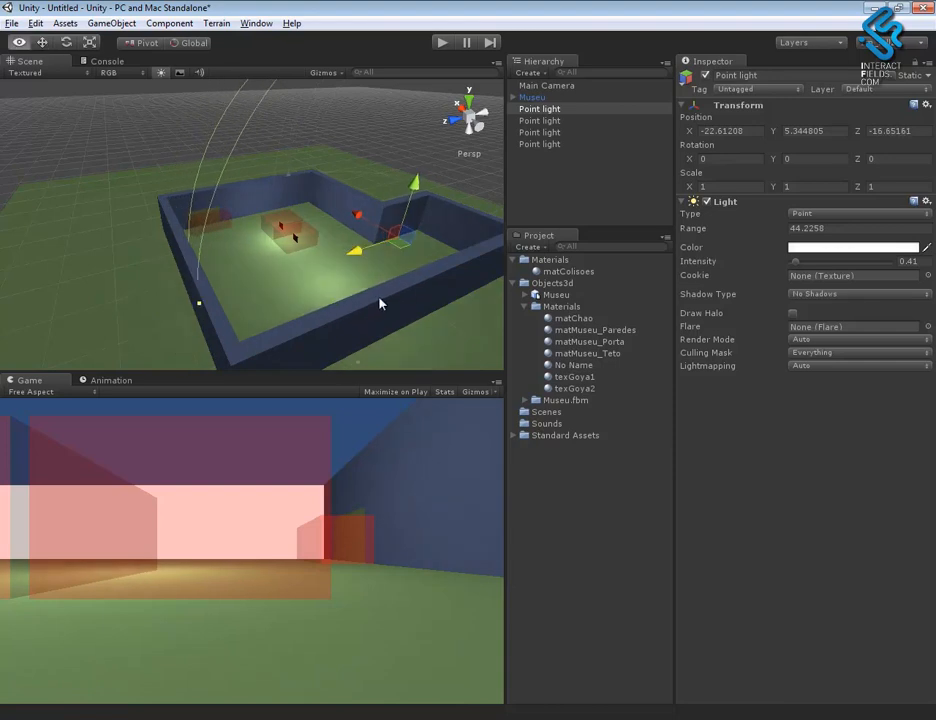
alt+drag(382, 305, 249, 347)
scroll(338, 186, down, 3)
drag(332, 245, 335, 257)
alt+drag(309, 324, 618, 262)
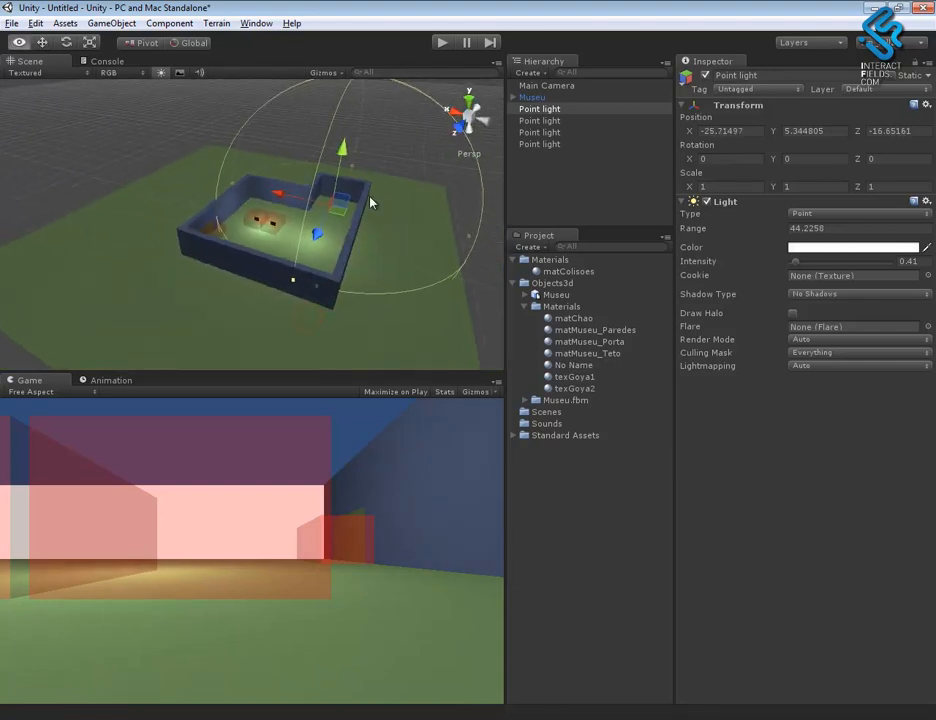
drag(341, 150, 348, 123)
alt+drag(358, 289, 372, 284)
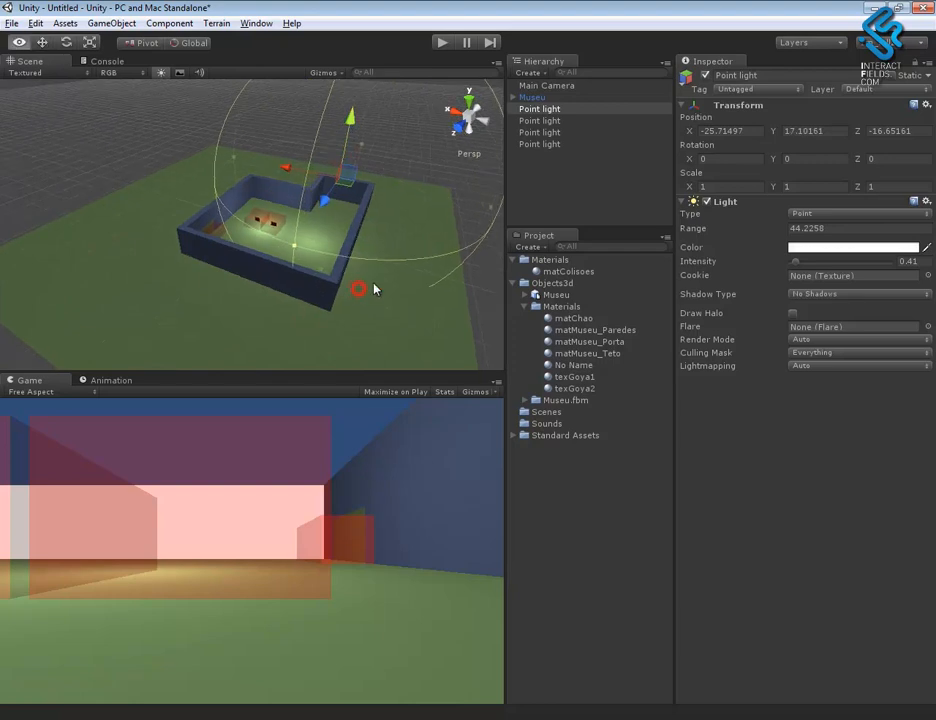
key(Delete)
- Inspect the lighting inside the museum and on the two paintings up close, and check the directional light's settings
alt+right_drag(331, 236, 459, 325)
alt+drag(384, 275, 215, 250)
alt+right_drag(215, 247, 311, 286)
alt+drag(257, 270, 402, 285)
alt+right_drag(400, 280, 601, 393)
mouse_move(311, 303)
alt+mouse_down()
mouse_move(355, 252)
mouse_move(370, 269)
alt+mouse_up()
alt+right_drag(278, 223, 820, 510)
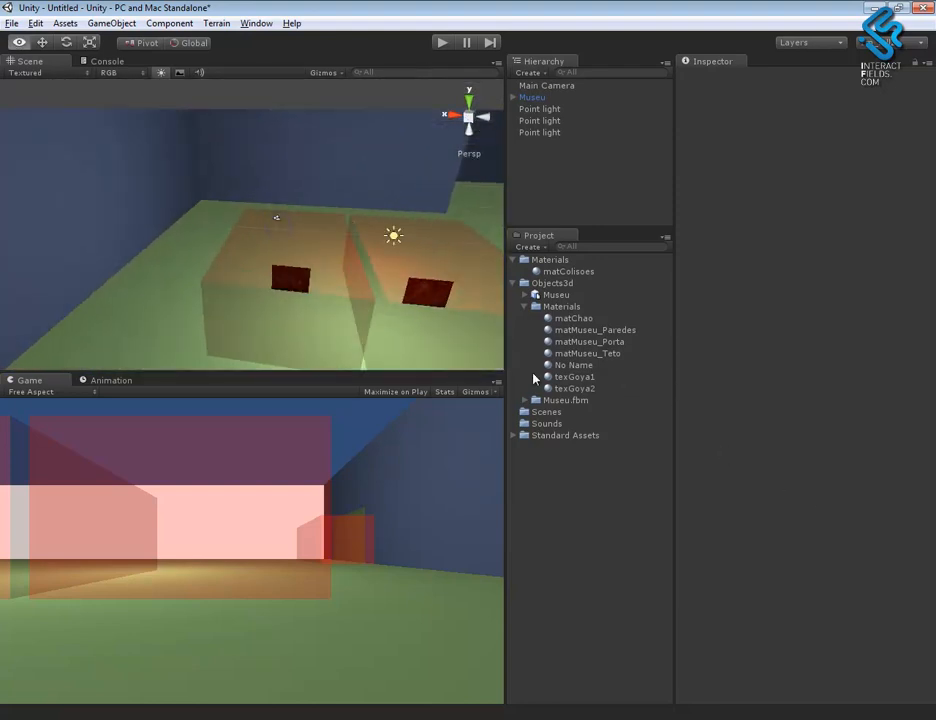
alt+middle_drag(443, 283, 453, 234)
mouse_move(410, 245)
alt+mouse_down()
mouse_move(360, 246)
mouse_move(384, 244)
mouse_move(318, 286)
alt+mouse_up()
alt+right_drag(318, 286, 303, 116)
alt+right_drag(272, 217, 215, 162)
click(560, 121)
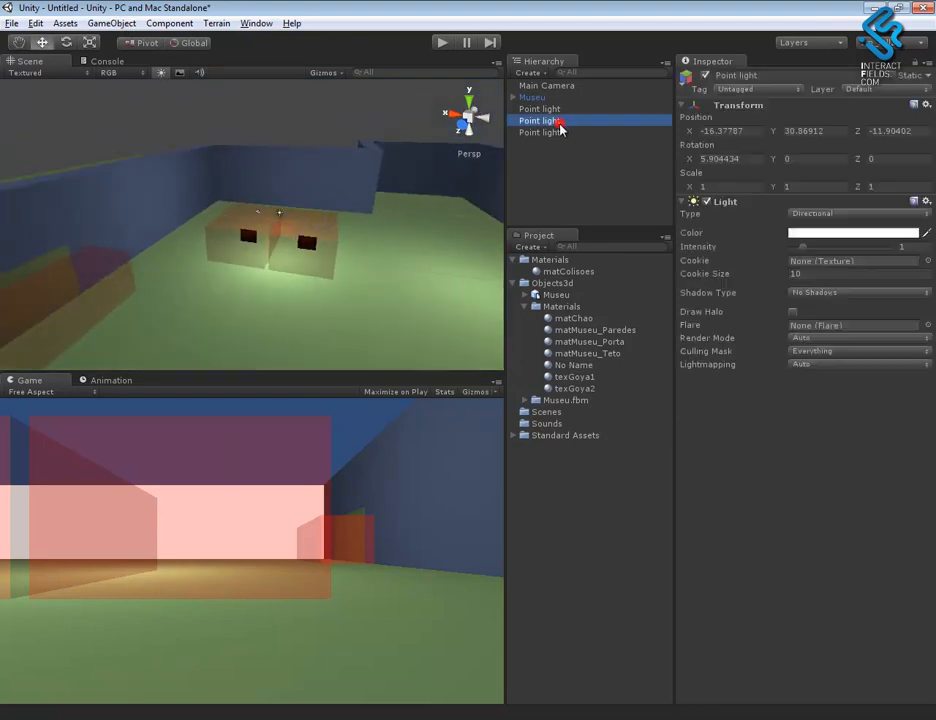
- Add a spotlight inside the museum and move it in front of the paintings to about Z 7.1
click(113, 24)
mouse_move(133, 56)
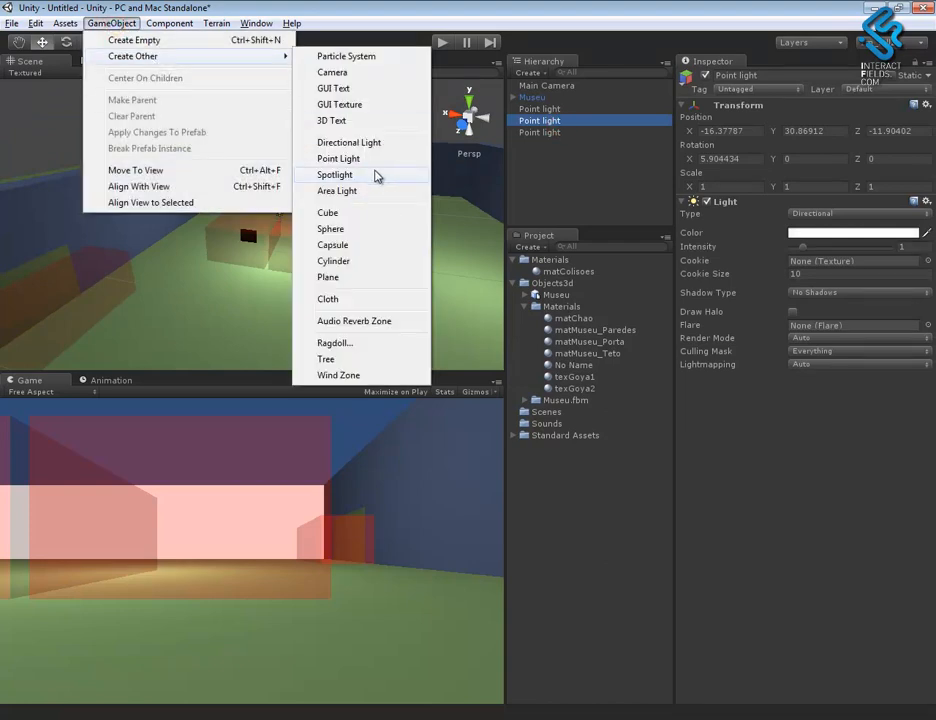
click(371, 177)
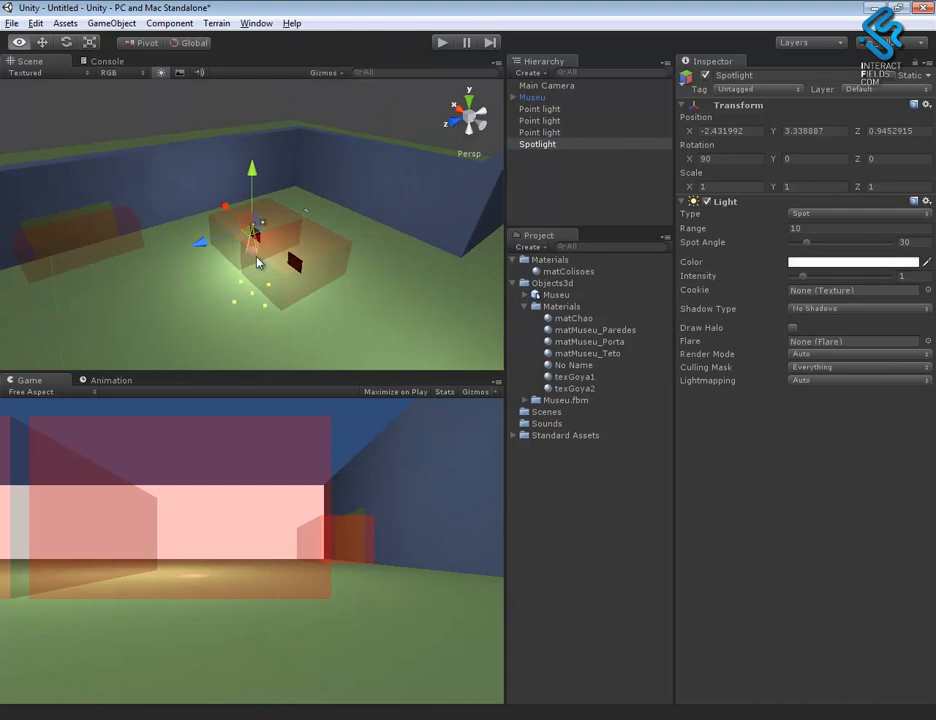
drag(210, 240, 152, 259)
- Rotate the spotlight toward the paintings, to about X 4.5, Y -180, Z -180
key(r)
key(e)
drag(172, 204, 63, 390)
alt+drag(255, 347, 419, 249)
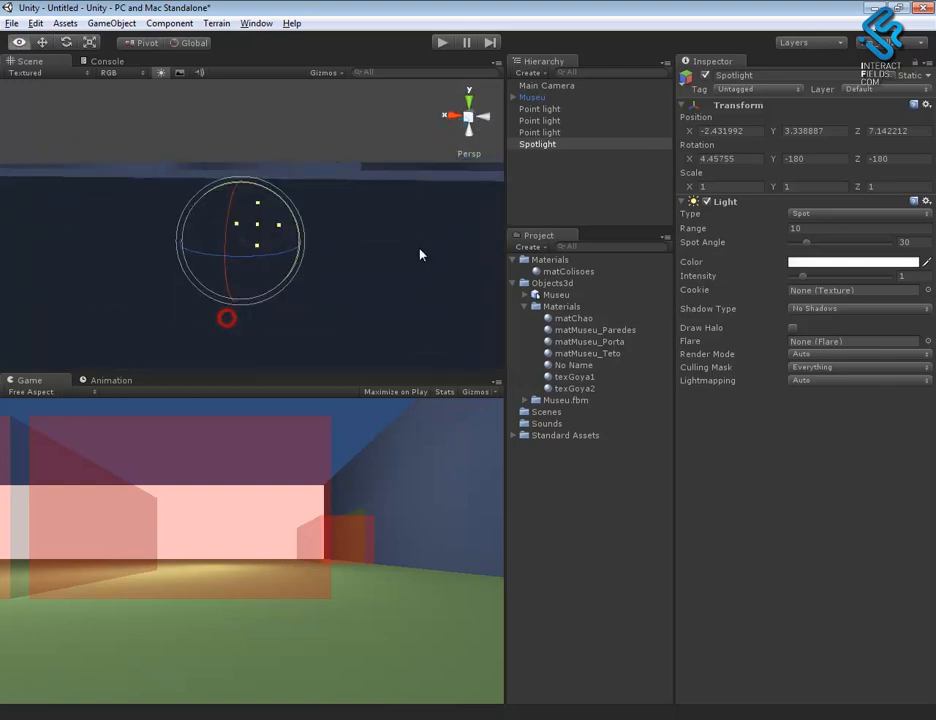
alt+right_drag(419, 249, 771, 415)
key(f)
alt+drag(340, 278, 142, 299)
alt+right_drag(255, 303, 163, 217)
alt+drag(200, 246, 235, 230)
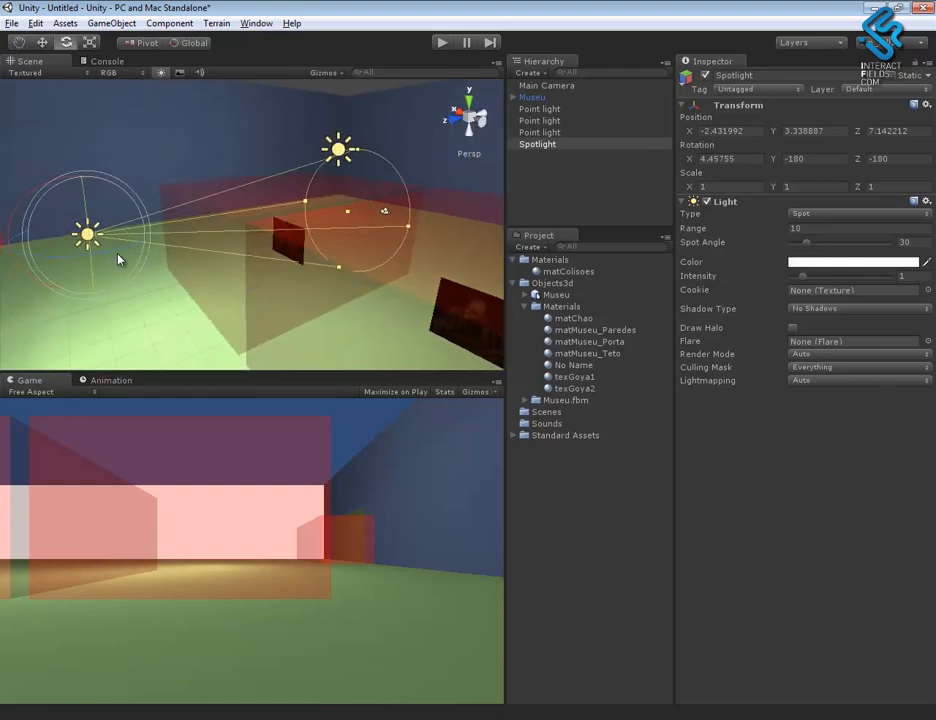
- Raise the spotlight's intensity to 3.12
alt+drag(142, 259, 127, 295)
key(w)
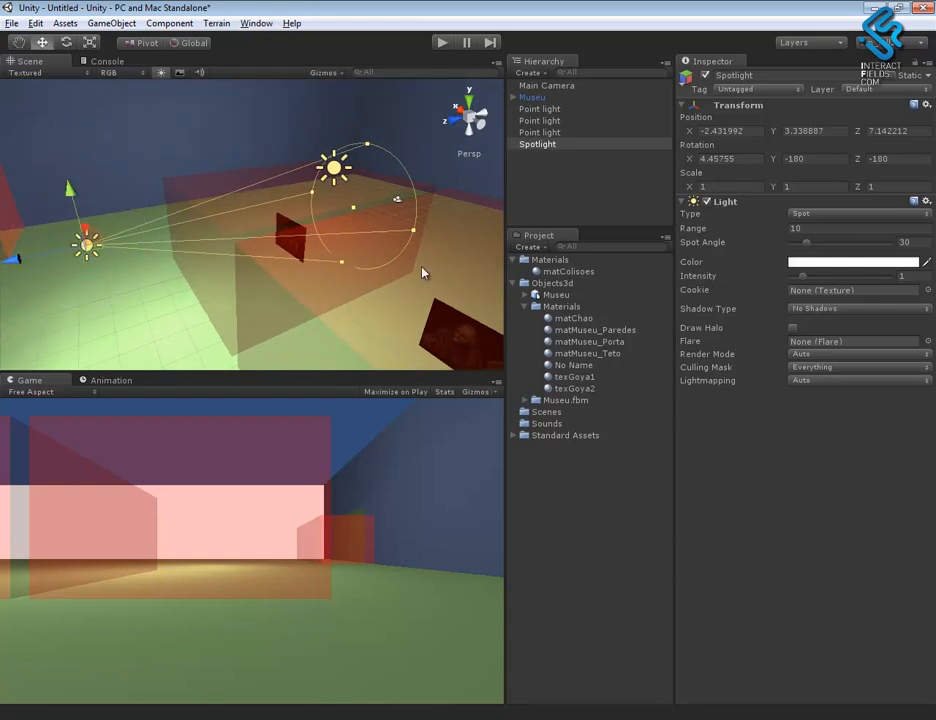
drag(803, 280, 829, 284)
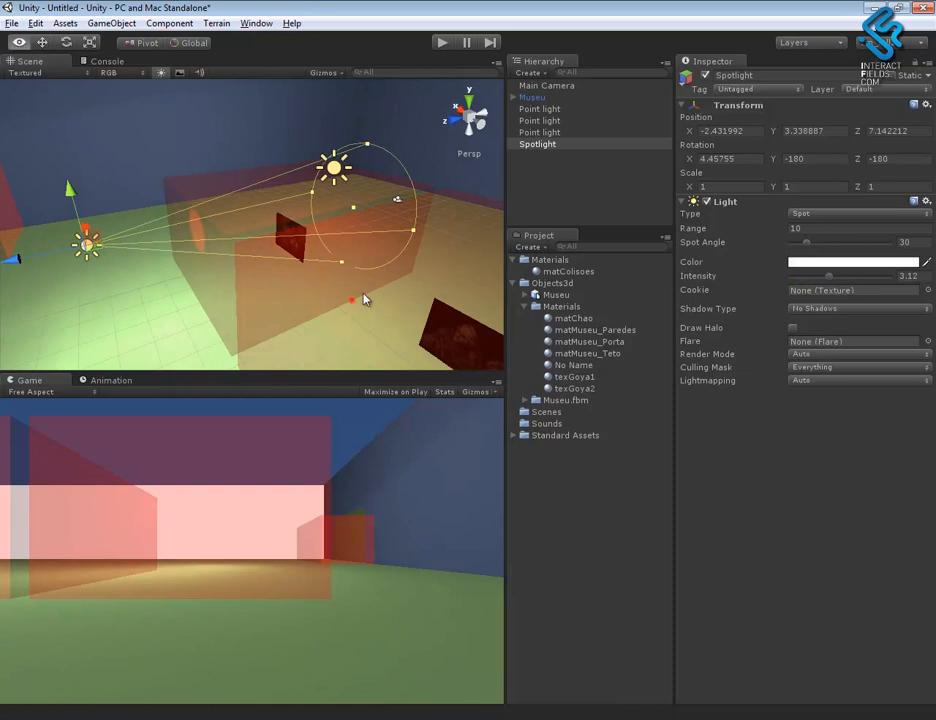
- Deactivate the painting collision boxes col_quadro1 and col_quadro2 under Museu
alt+drag(353, 301, 506, 284)
alt+right_drag(345, 284, 430, 300)
alt+drag(283, 313, 374, 225)
click(234, 313)
alt+drag(276, 302, 328, 287)
click(514, 98)
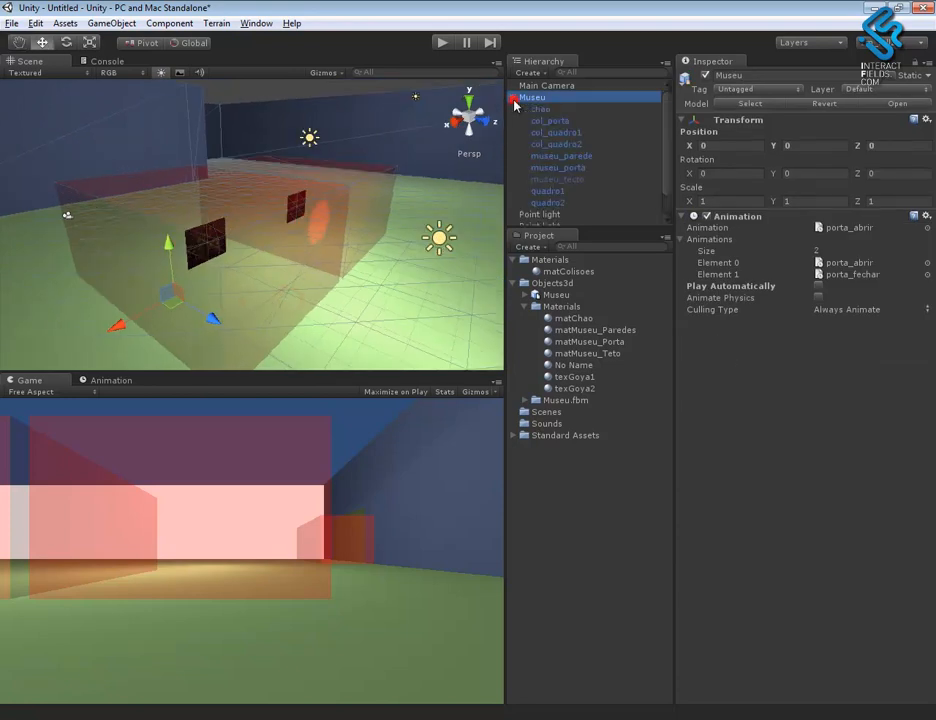
click(575, 144)
ctrl+click(578, 132)
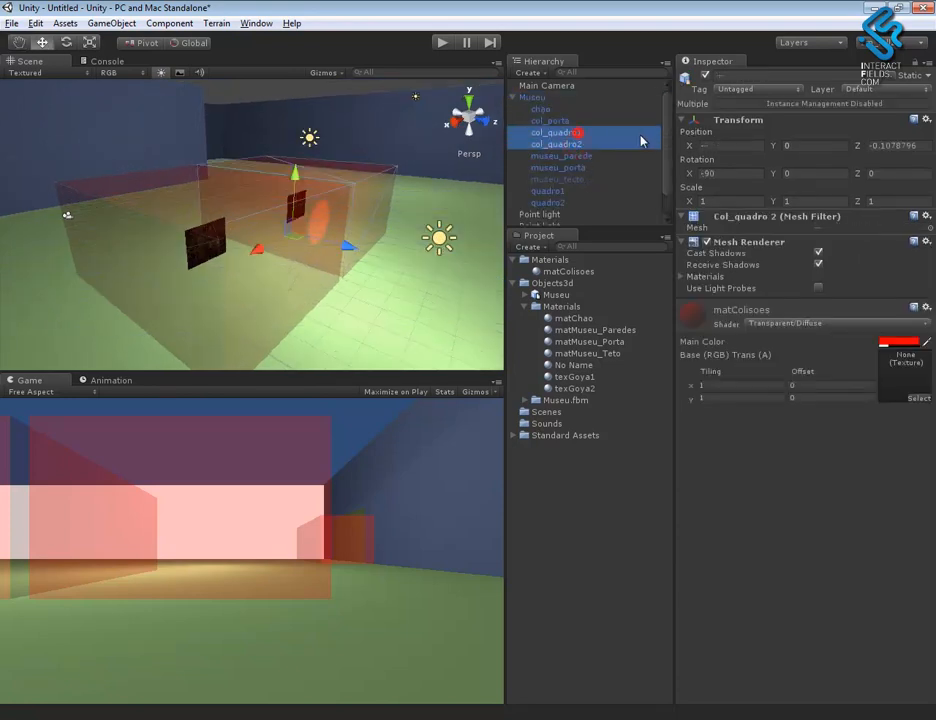
click(706, 76)
alt+drag(391, 288, 390, 233)
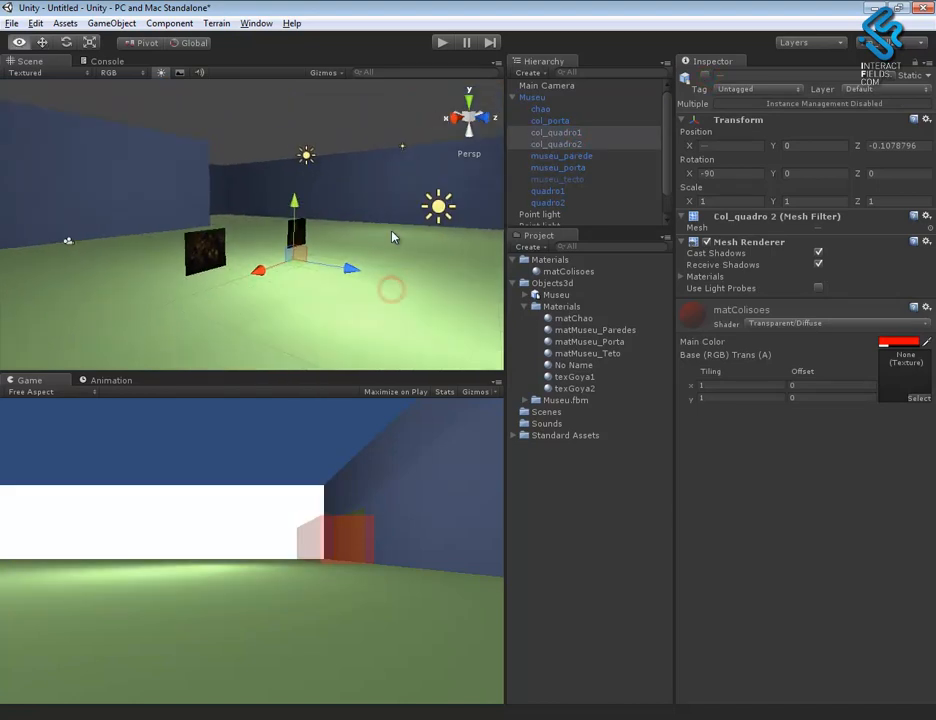
- Move the spotlight along X to about -1.3, in line with the first painting
click(445, 203)
alt+drag(340, 274, 280, 294)
drag(305, 242, 240, 243)
alt+drag(272, 294, 438, 282)
click(158, 317)
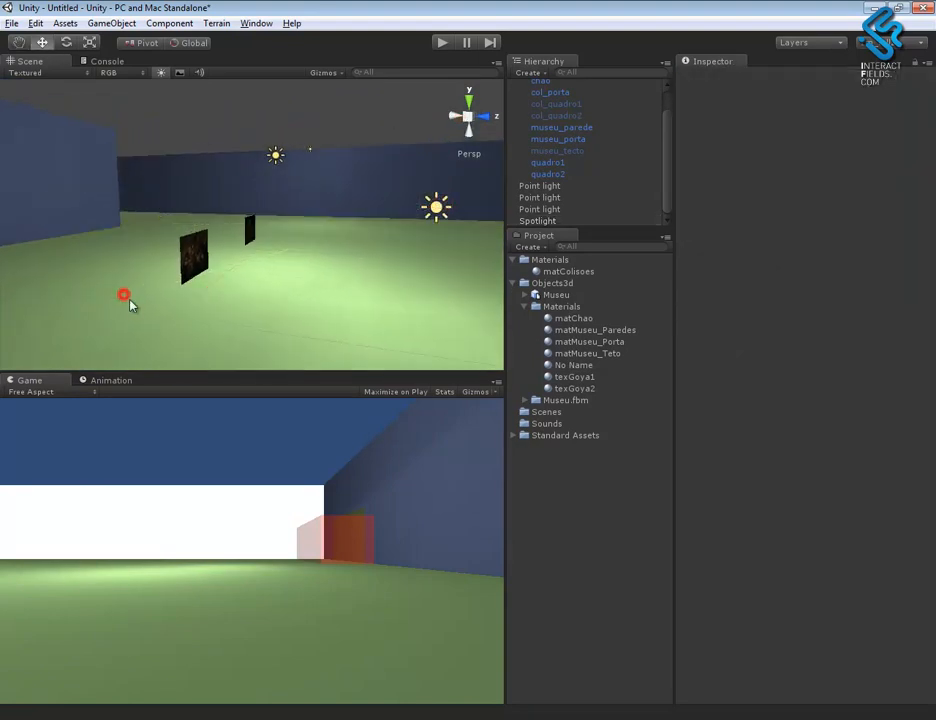
click(446, 220)
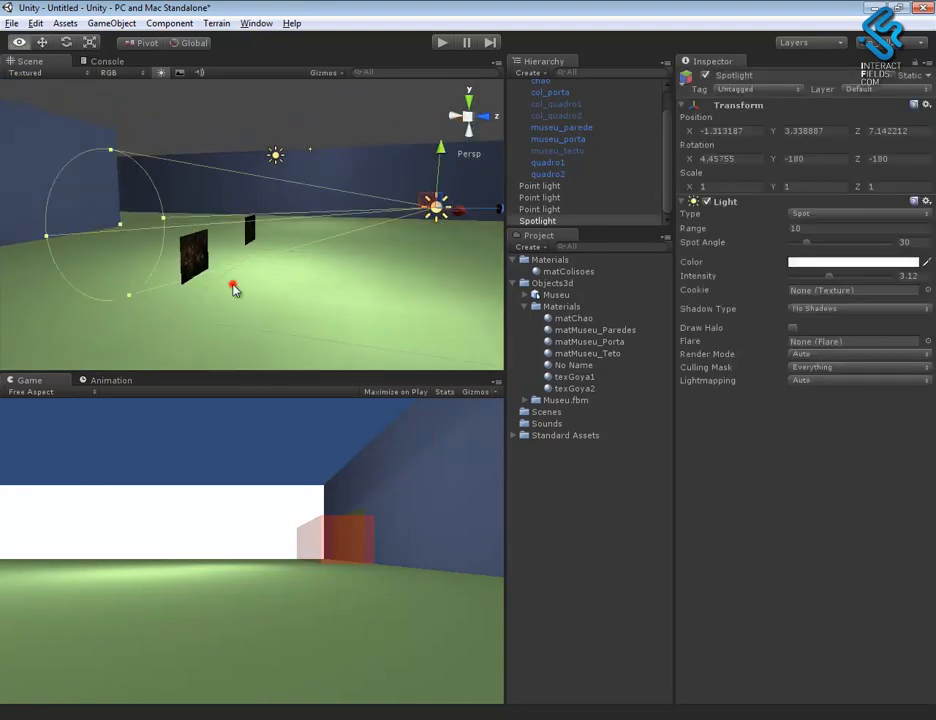
- Move the spotlight close to the first painting at about Y 1.6, Z 2.5, with range about 11.2 and spot angle about 74
alt+drag(234, 288, 240, 287)
drag(693, 231, 150, 286)
alt+drag(335, 317, 430, 240)
alt+drag(343, 278, 353, 214)
drag(305, 155, 295, 212)
alt+drag(289, 280, 315, 257)
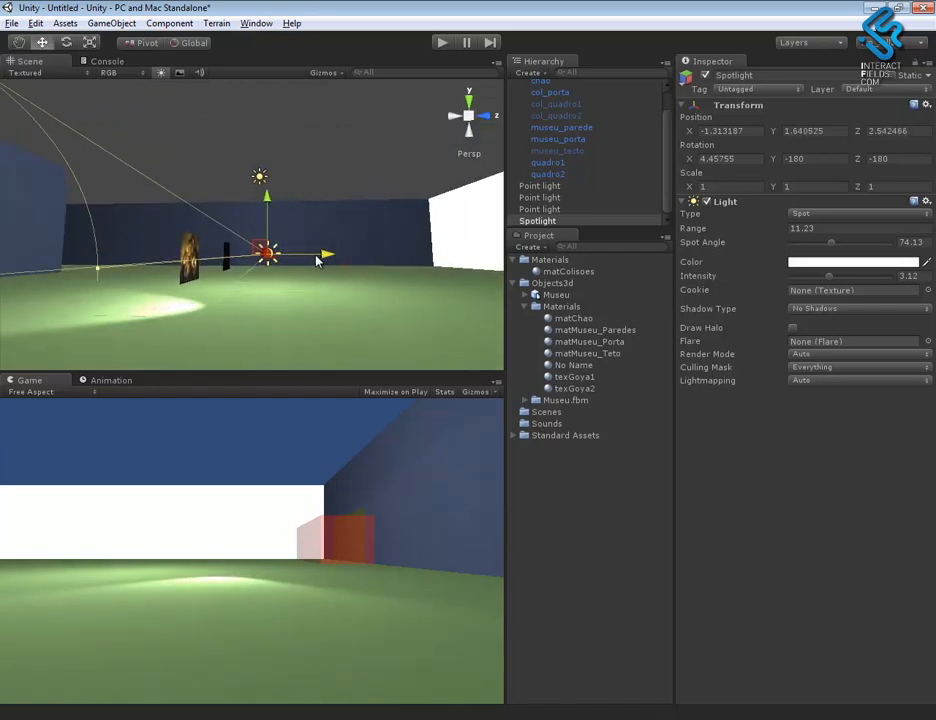
alt+drag(340, 320, 920, 415)
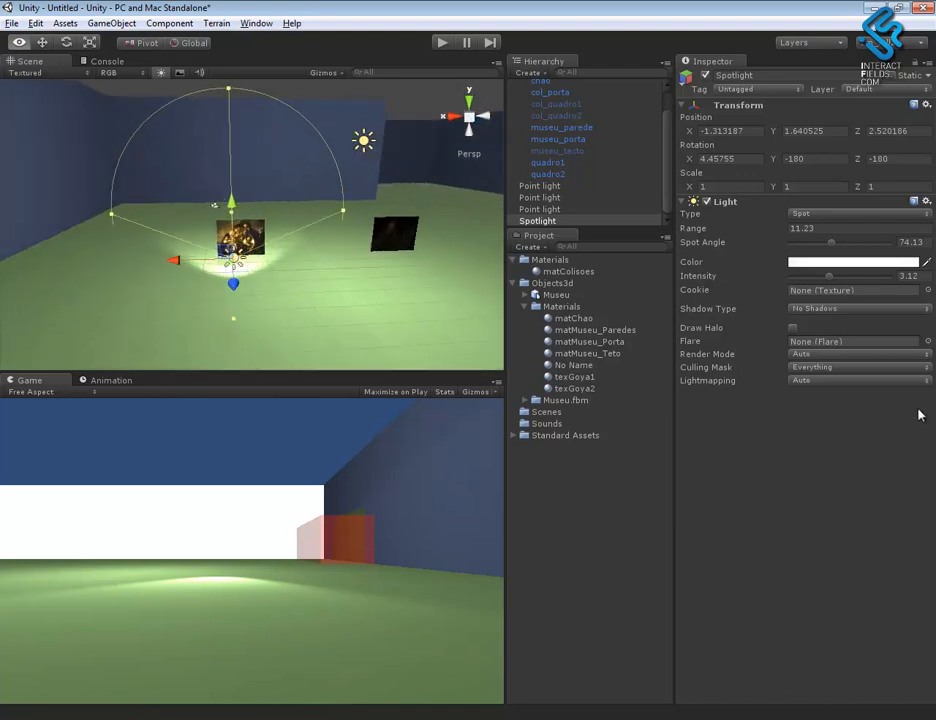
mouse_move(320, 315)
alt+mouse_down()
mouse_move(226, 324)
mouse_move(416, 351)
mouse_move(318, 295)
mouse_move(318, 313)
mouse_move(313, 288)
mouse_move(320, 313)
alt+mouse_up()
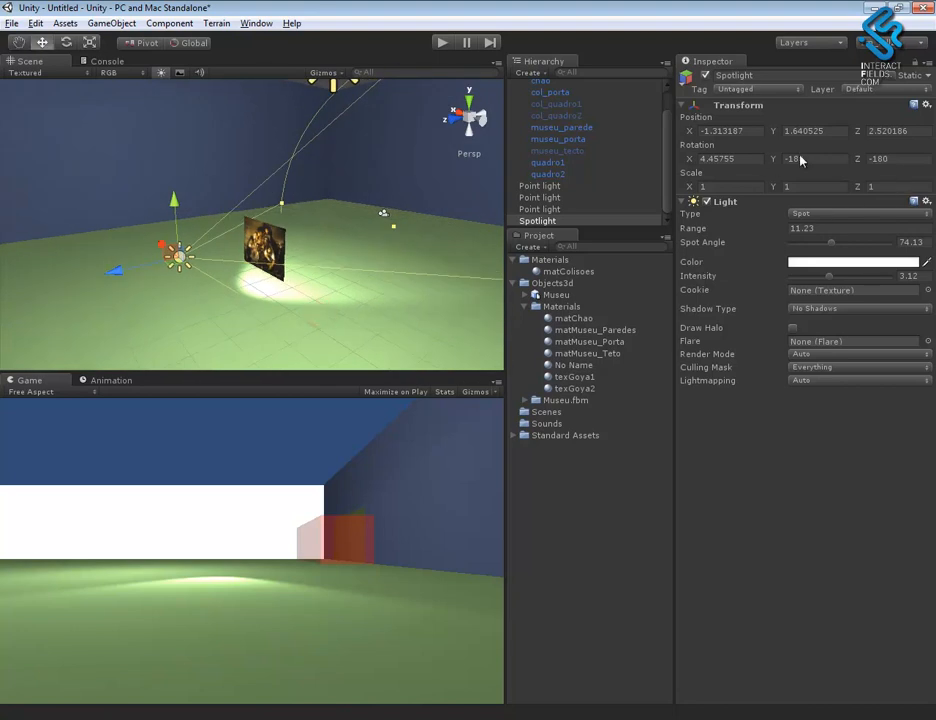
- Add two user layers, naming User Layer 8 quadro1 and User Layer 9 quadro2
click(808, 43)
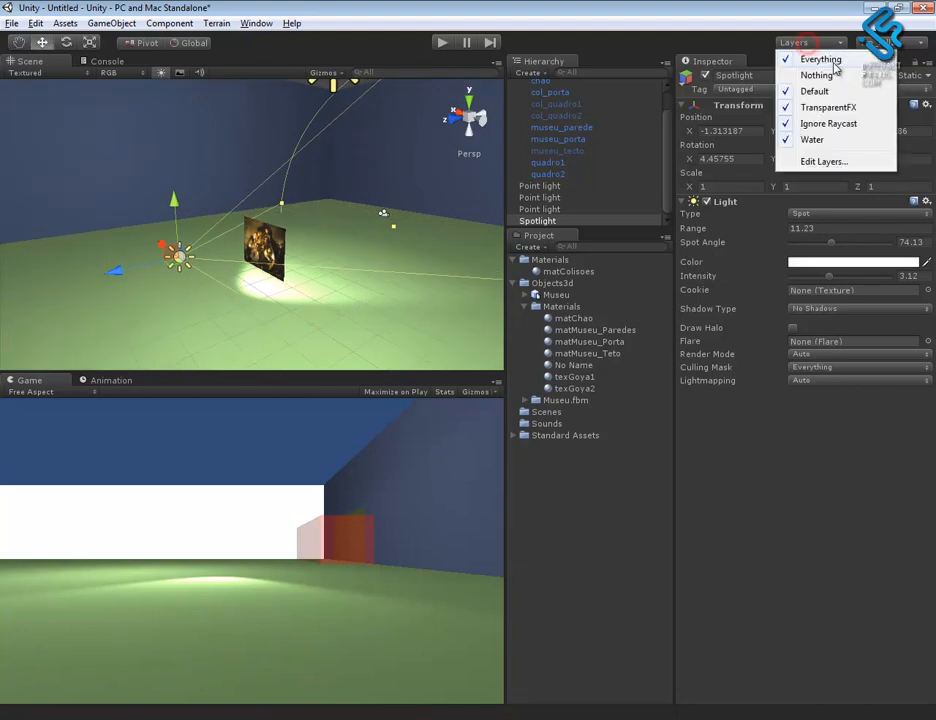
click(825, 162)
click(813, 216)
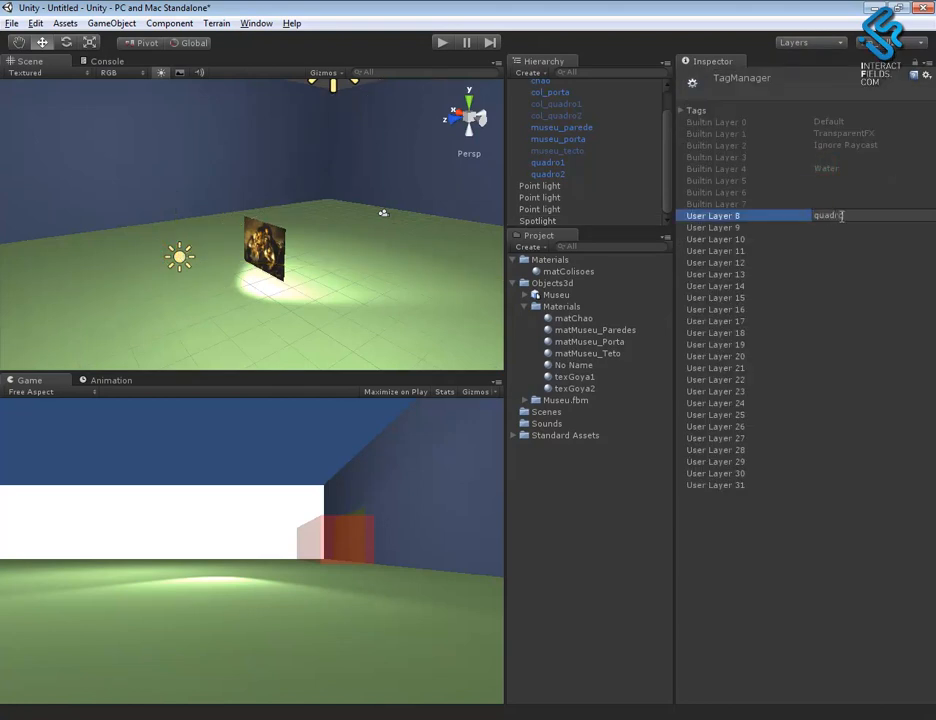
key(Return)
click(841, 228)
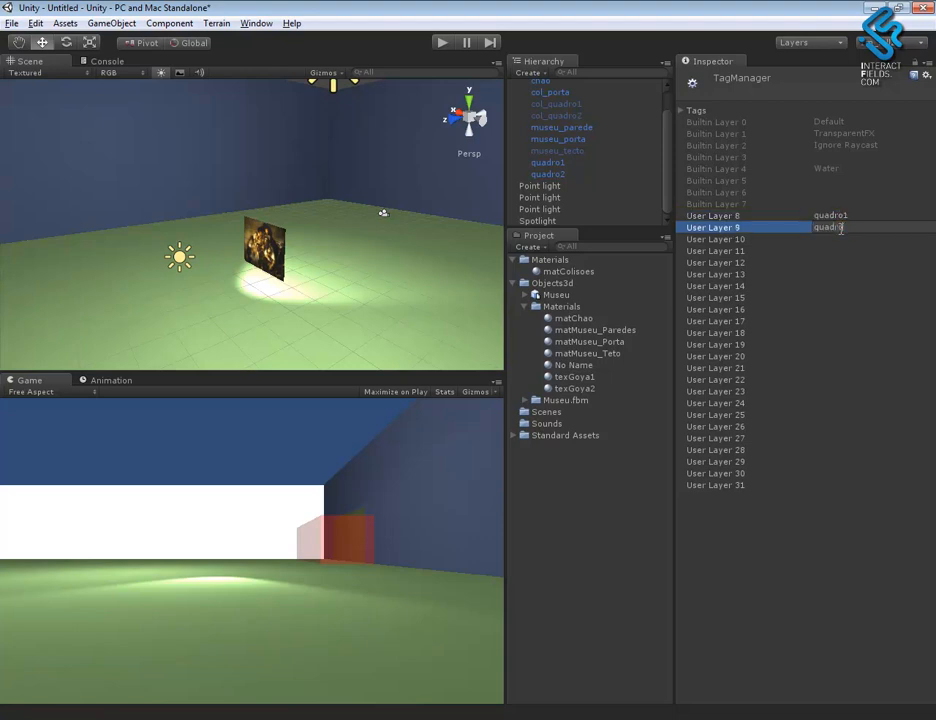
key(Return)
- Assign the painting object quadro1 to the quadro1 layer
alt+drag(299, 280, 432, 285)
click(248, 236)
mouse_move(320, 258)
alt+right_down()
mouse_move(843, 504)
mouse_move(690, 243)
alt+right_up()
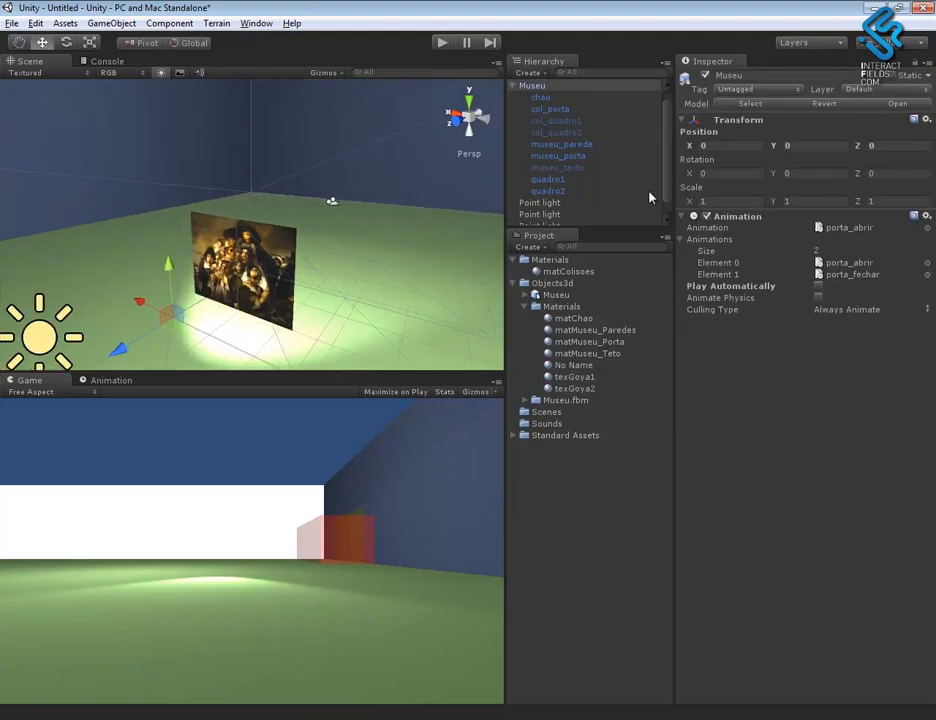
click(557, 179)
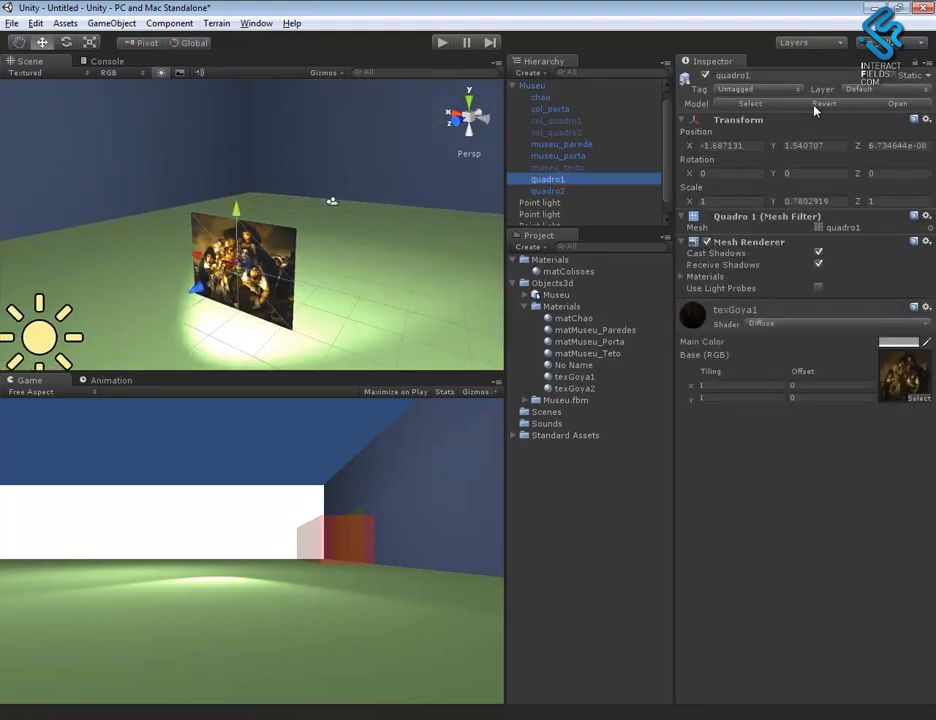
click(868, 89)
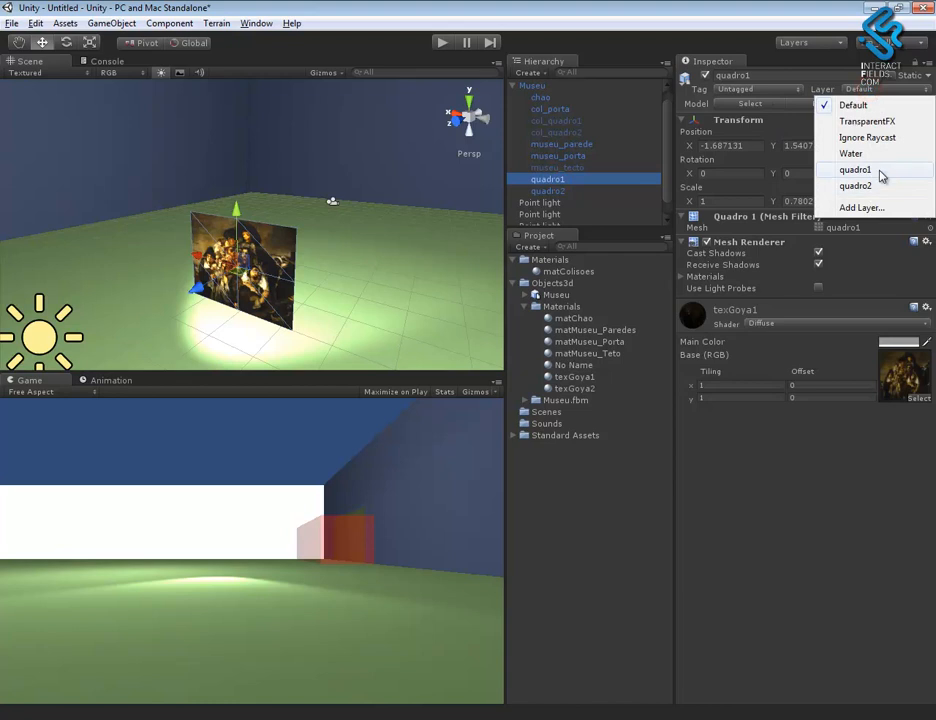
click(856, 170)
- Assign the painting object quadro2 to the quadro2 layer
mouse_move(332, 203)
alt+mouse_down()
mouse_move(338, 214)
mouse_move(295, 236)
mouse_move(378, 236)
alt+mouse_up()
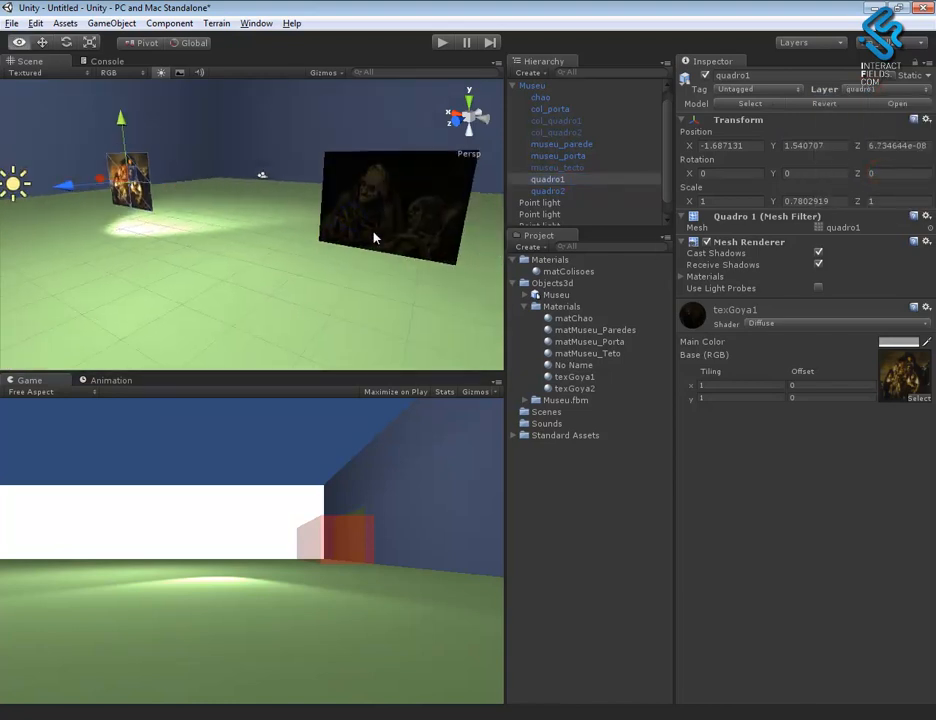
click(564, 191)
click(862, 89)
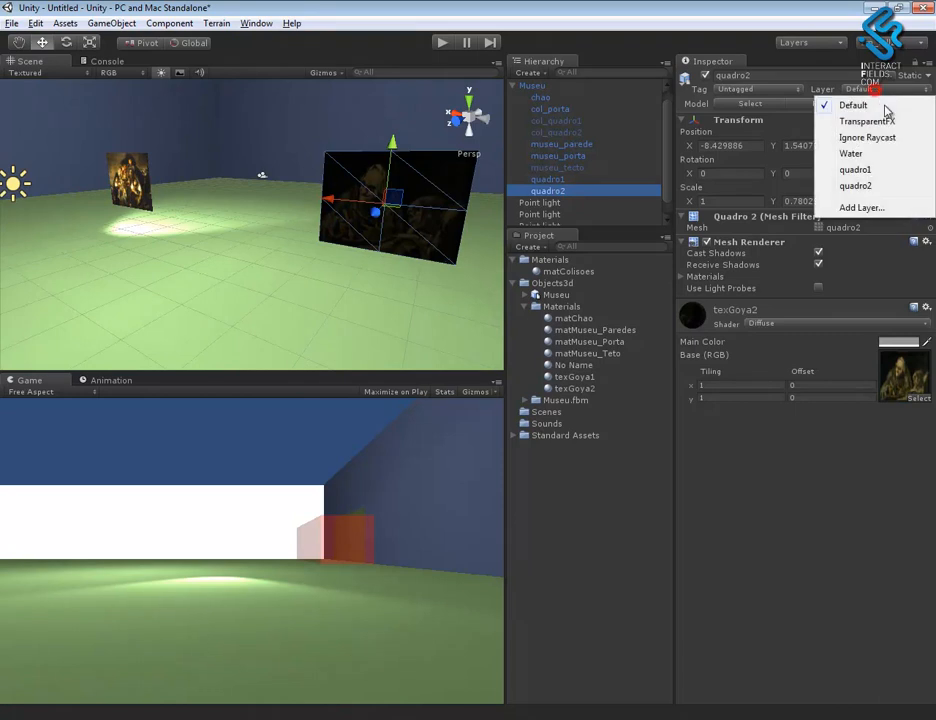
click(855, 188)
- Limit the spotlight's culling mask to the quadro1 layer only
alt+middle_drag(211, 254, 347, 286)
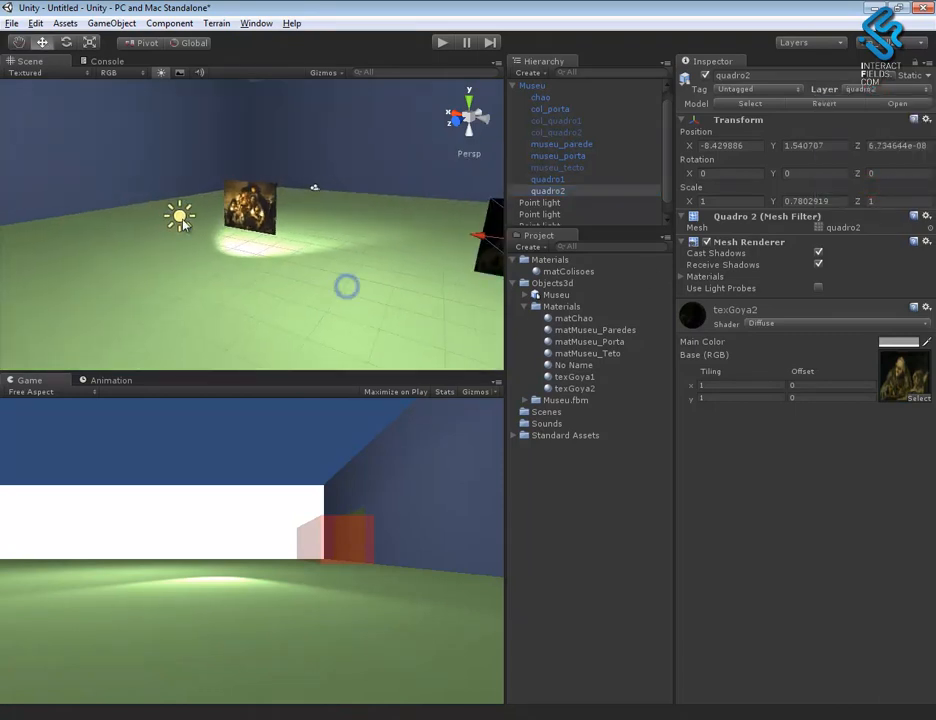
click(180, 215)
alt+drag(246, 260, 349, 262)
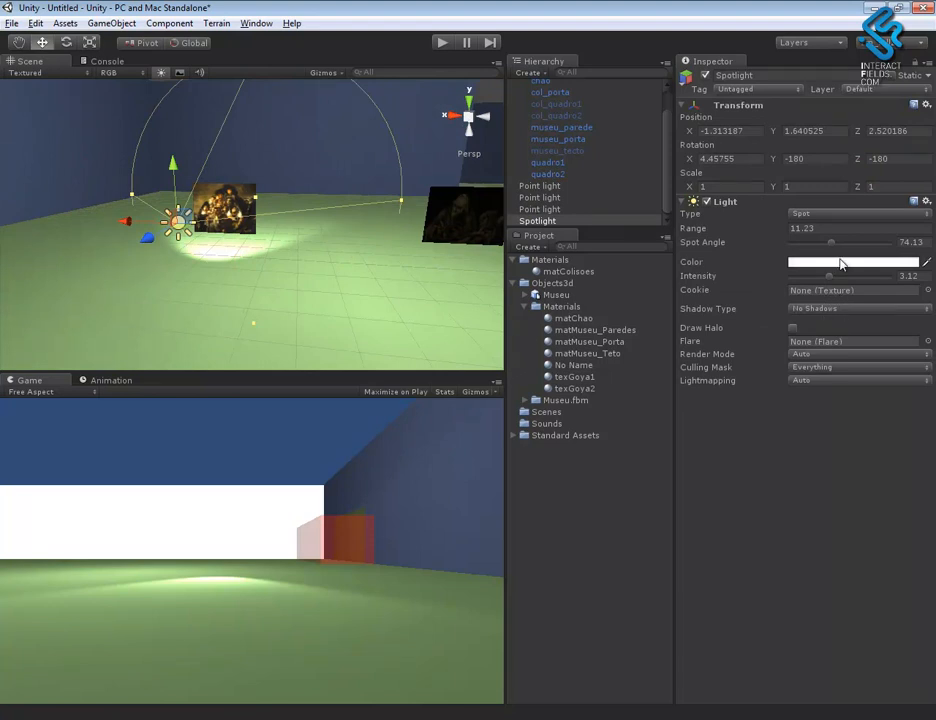
click(827, 370)
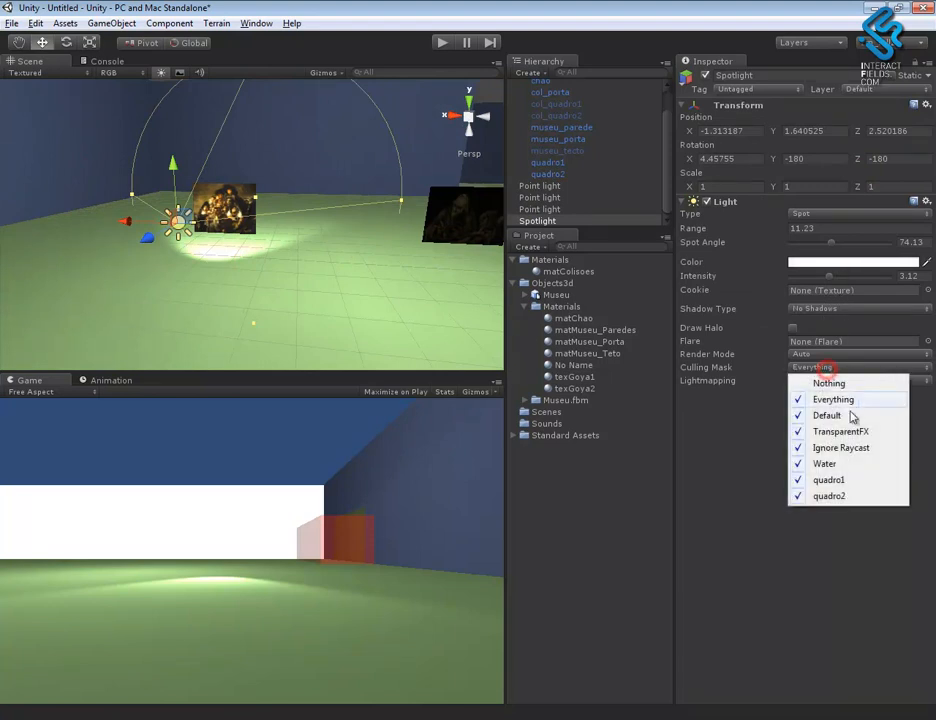
click(830, 480)
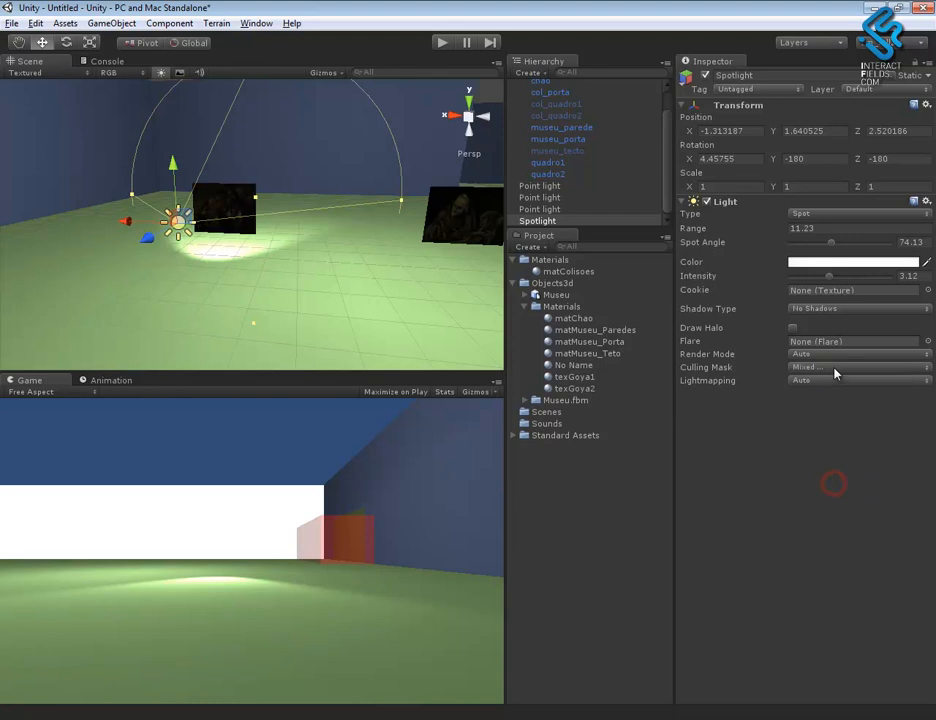
click(819, 368)
click(818, 382)
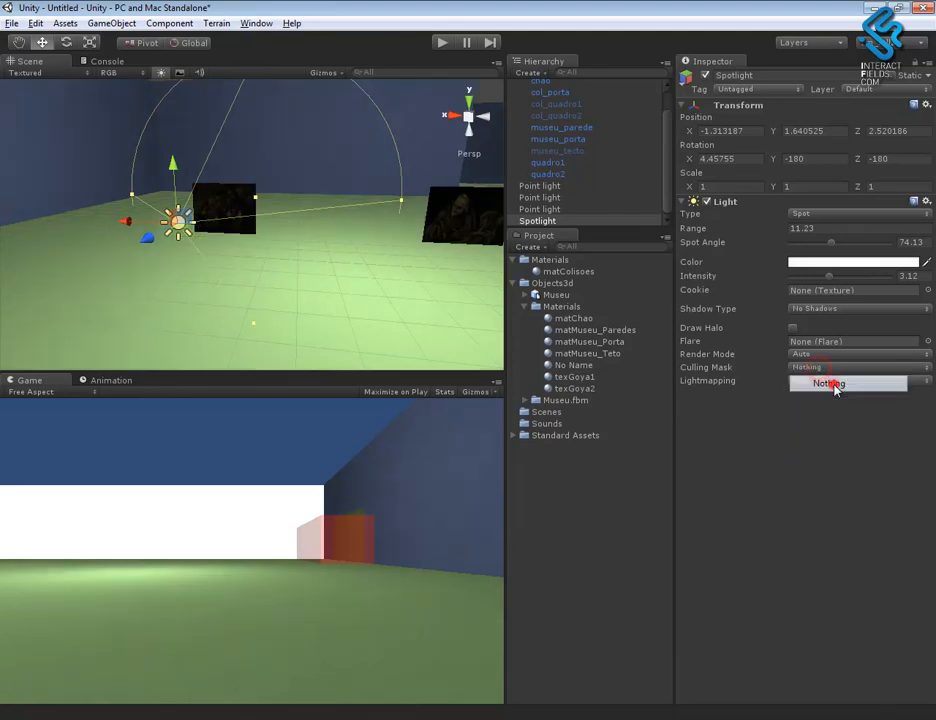
click(830, 480)
- Rename the spotlight quadro1_luz
mouse_move(344, 289)
alt+mouse_down()
mouse_move(197, 285)
mouse_move(303, 294)
mouse_move(275, 283)
alt+mouse_up()
mouse_move(335, 323)
alt+mouse_down()
mouse_move(422, 345)
mouse_move(404, 339)
alt+mouse_up()
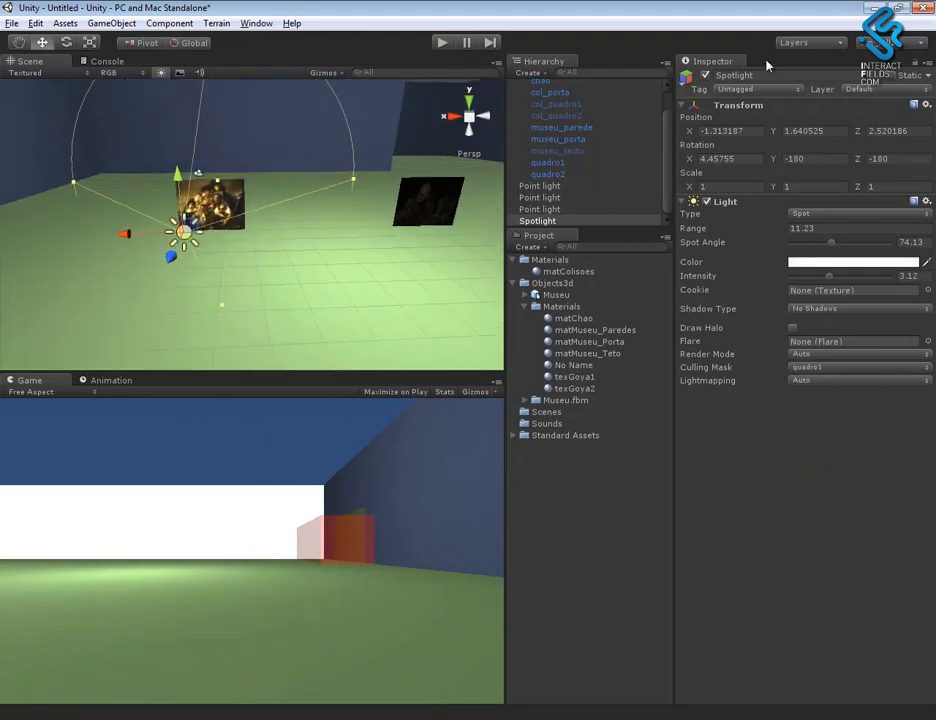
text(quadro1_luz)
- Duplicate the quadro1_luz spotlight and move the copy in front of the second painting, to about X -8.2
mouse_move(133, 232)
mouse_down()
mouse_move(241, 249)
mouse_move(293, 246)
mouse_move(143, 267)
mouse_move(255, 253)
mouse_move(428, 286)
mouse_move(372, 313)
mouse_move(382, 292)
mouse_move(226, 236)
mouse_move(308, 296)
mouse_up()
key(ctrl+d)
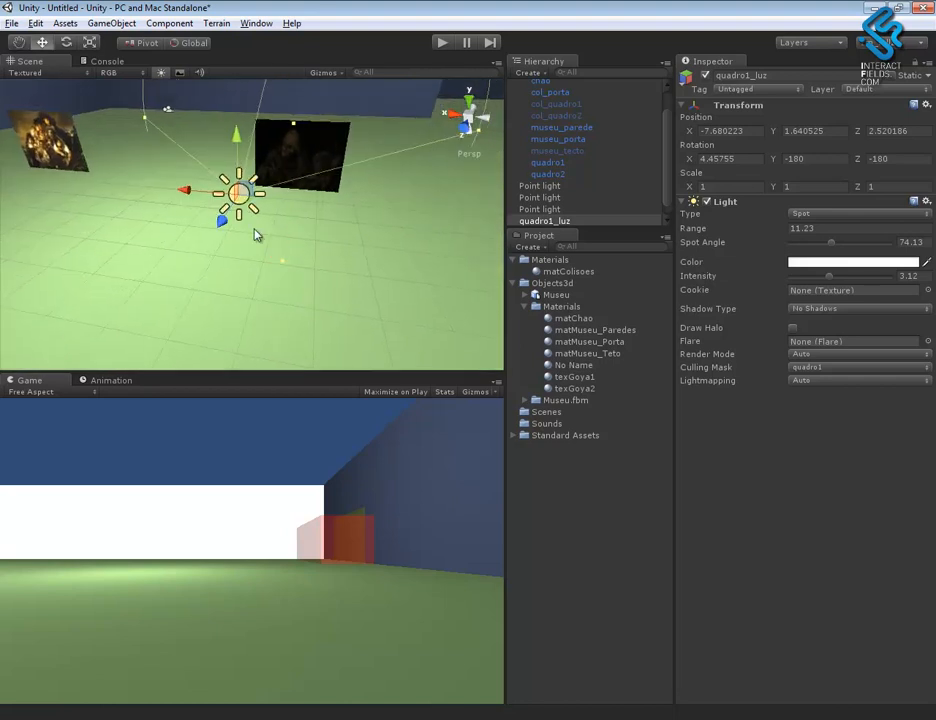
drag(184, 192, 224, 196)
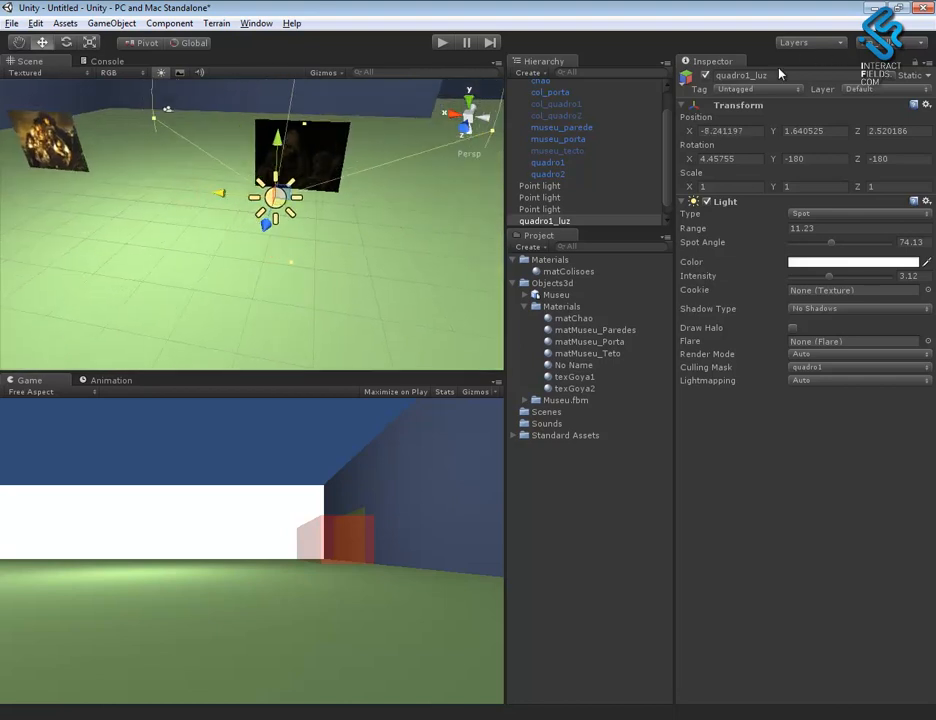
- Rename the duplicated spotlight quadro2_luz and add the quadro2 layer to its culling mask
click(749, 75)
text(2)
key(Return)
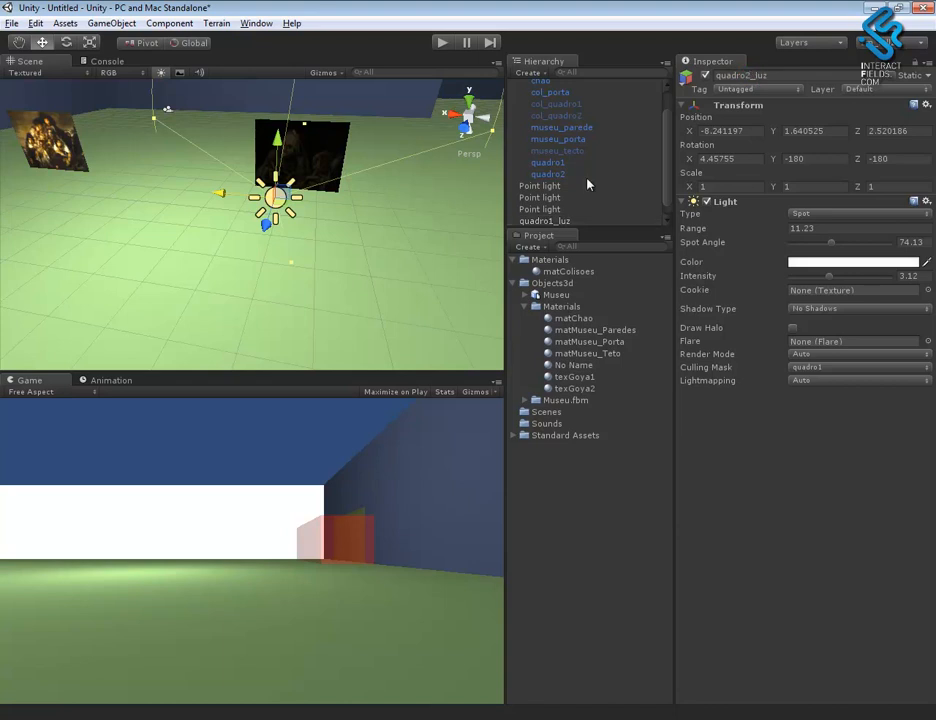
alt+drag(349, 261, 251, 251)
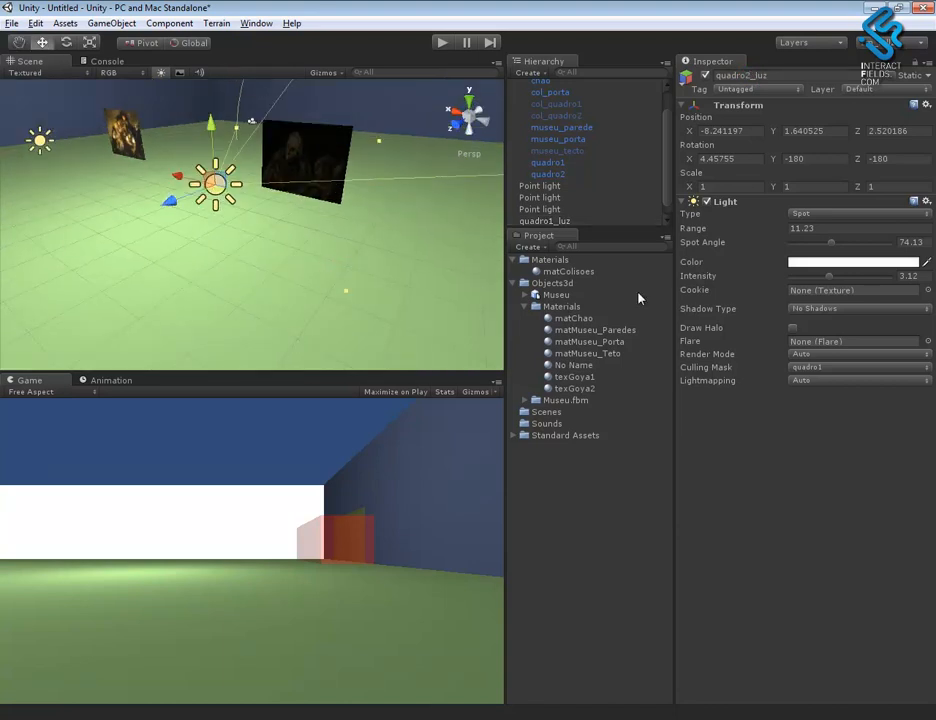
click(815, 367)
click(837, 494)
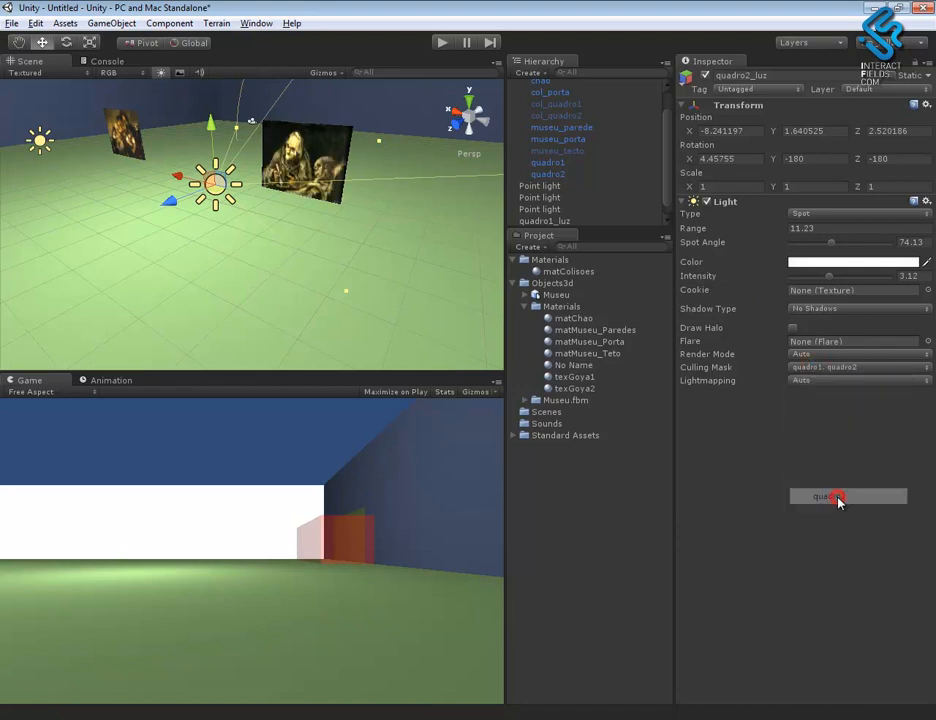
- Duplicate the two paintings quadro1 and quadro2 together with their spotlights quadro1_luz and quadro2_luz
alt+drag(410, 319, 335, 270)
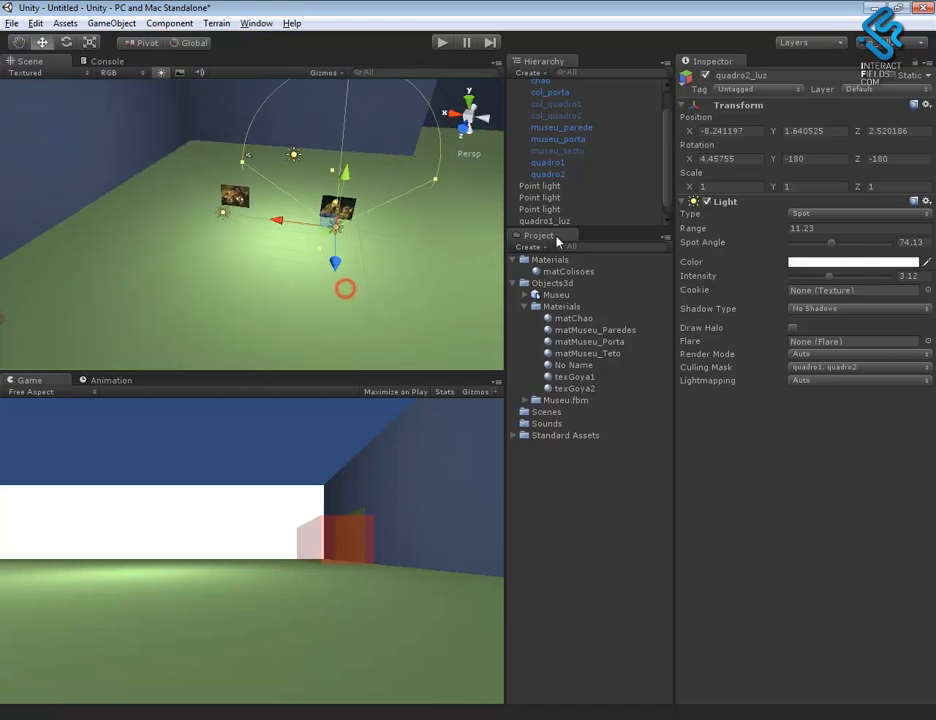
click(575, 162)
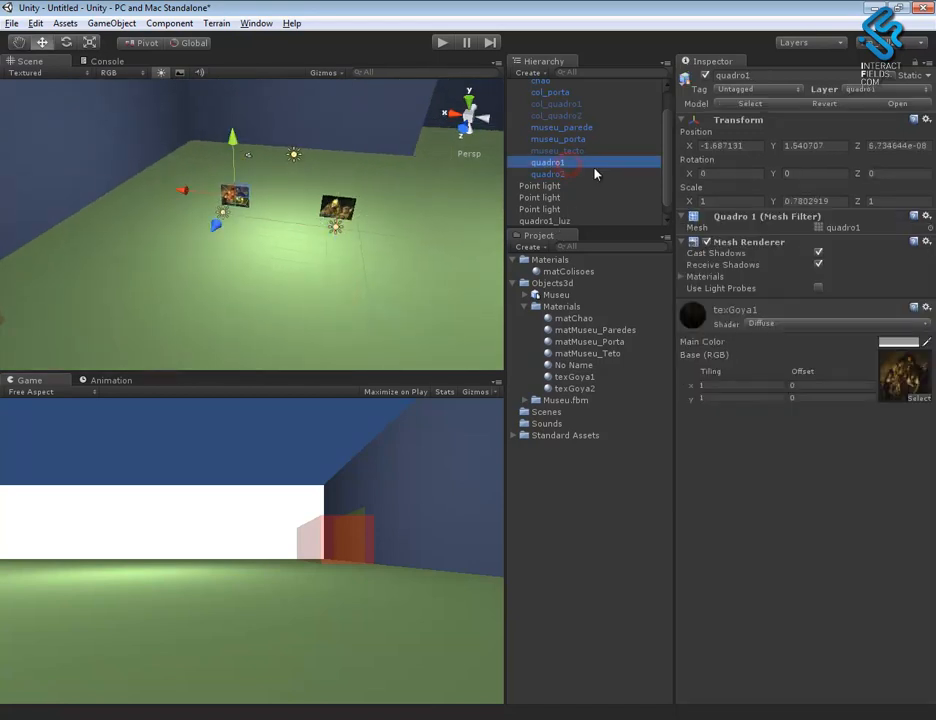
ctrl+click(569, 174)
drag(667, 183, 672, 210)
ctrl+click(563, 209)
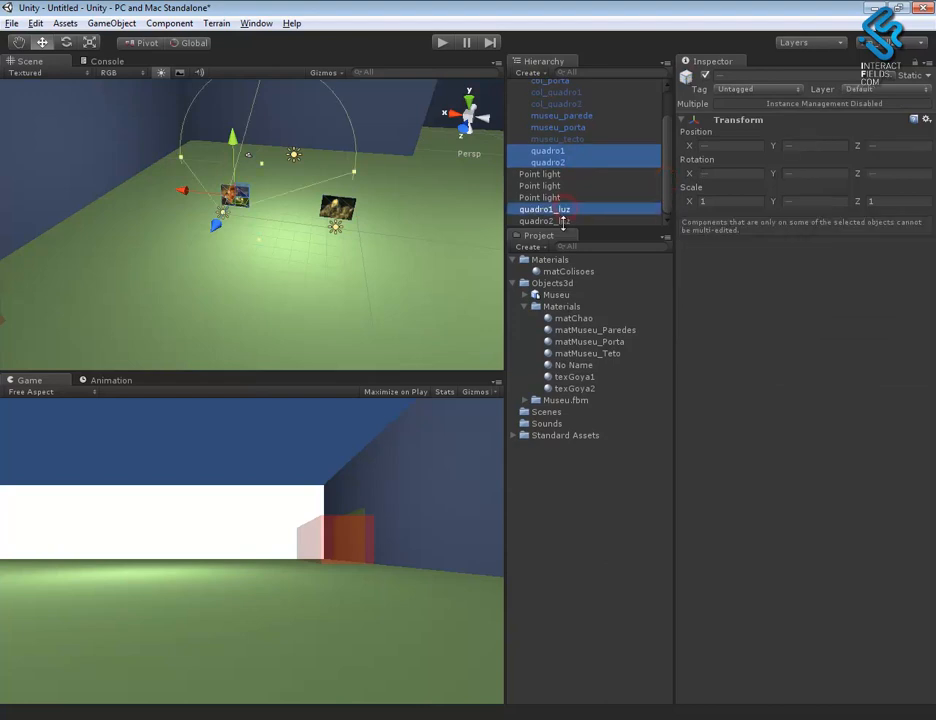
ctrl+click(545, 221)
alt+right_drag(370, 309, 190, 150)
alt+middle_drag(322, 265, 359, 280)
alt+right_drag(378, 297, 188, 180)
alt+middle_drag(317, 273, 343, 309)
alt+right_drag(343, 310, 318, 246)
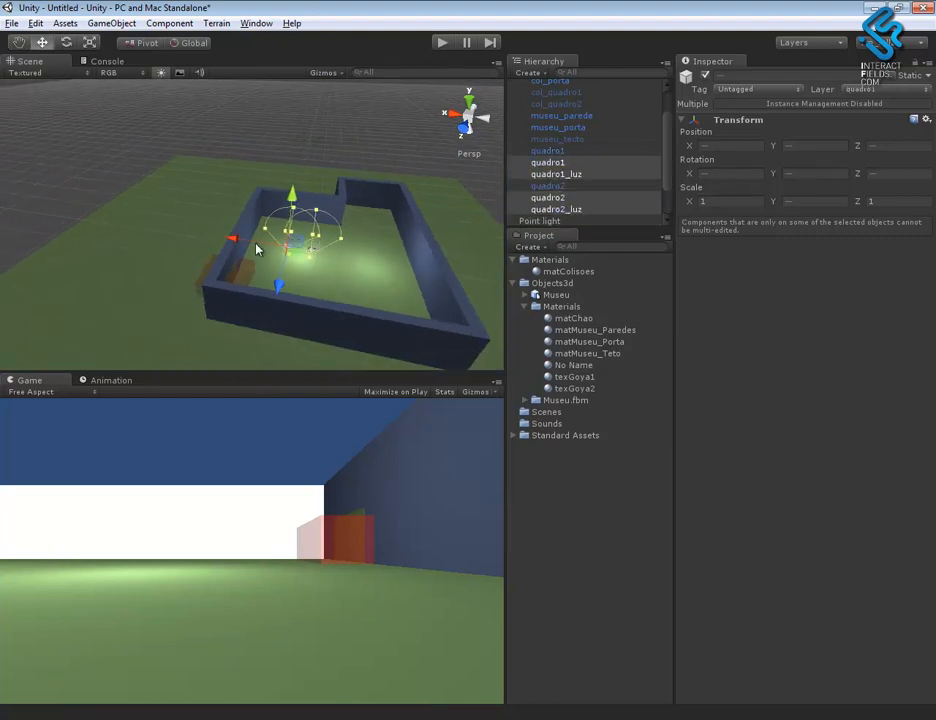
- Move the copied paintings and spotlights together along X, well outside the museum walls
drag(234, 243, 34, 211)
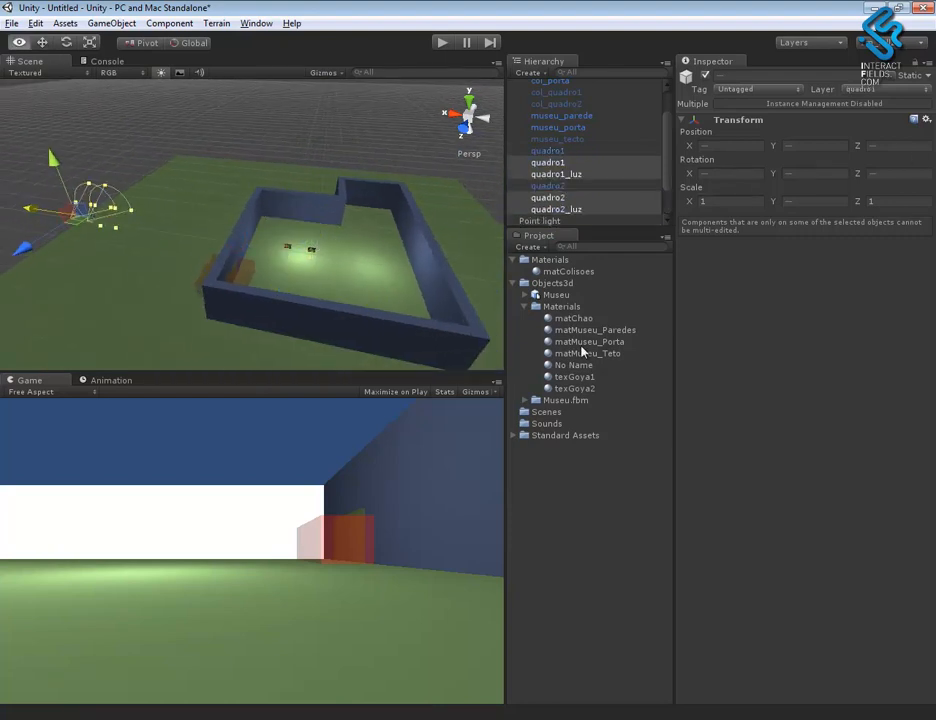
alt+middle_drag(338, 228, 495, 232)
alt+right_drag(366, 213, 411, 187)
drag(172, 210, 36, 193)
alt+drag(132, 228, 276, 200)
alt+middle_drag(276, 200, 305, 244)
key(f)
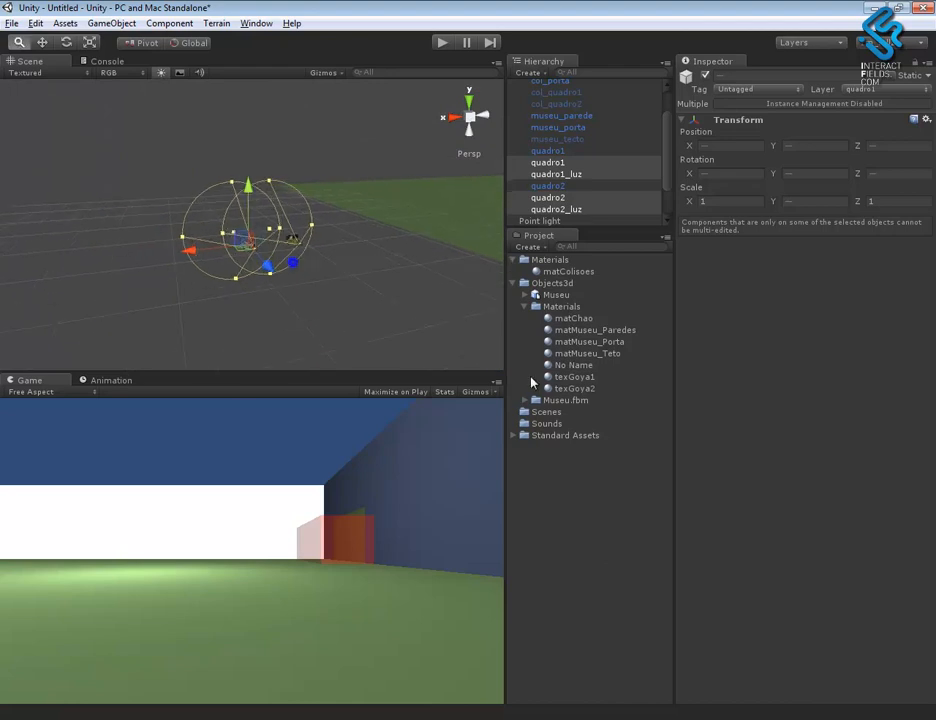
- Examine the copied paintings outside the museum and the original paintings inside its walls
alt+drag(256, 280, 289, 314)
click(234, 324)
alt+drag(234, 324, 345, 247)
alt+right_drag(382, 251, 334, 238)
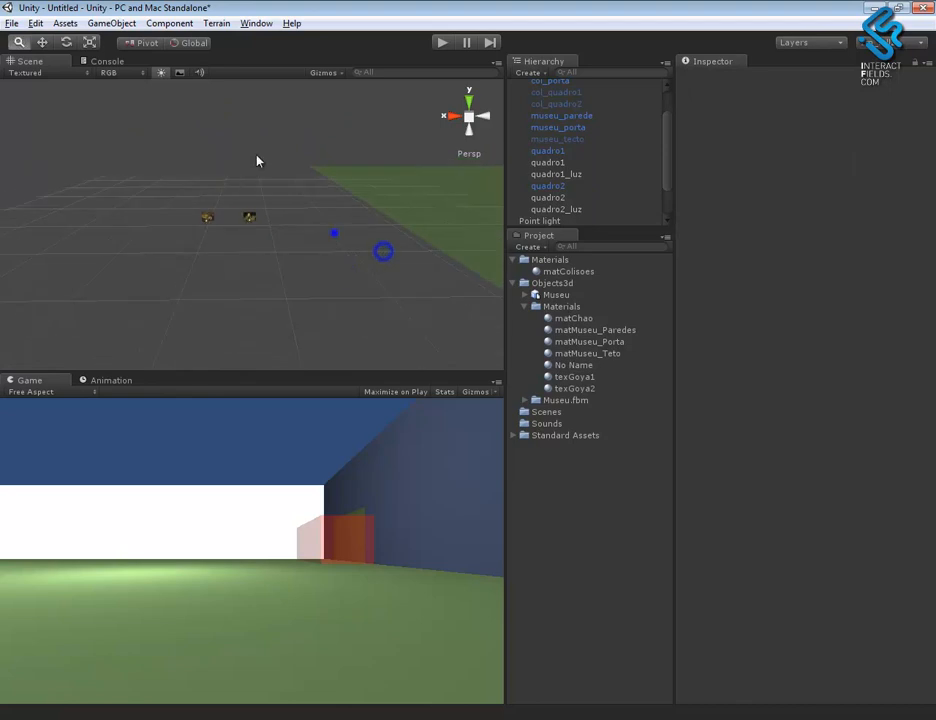
middle_drag(334, 236, 224, 263)
alt+right_drag(397, 297, 325, 230)
middle_drag(325, 230, 208, 224)
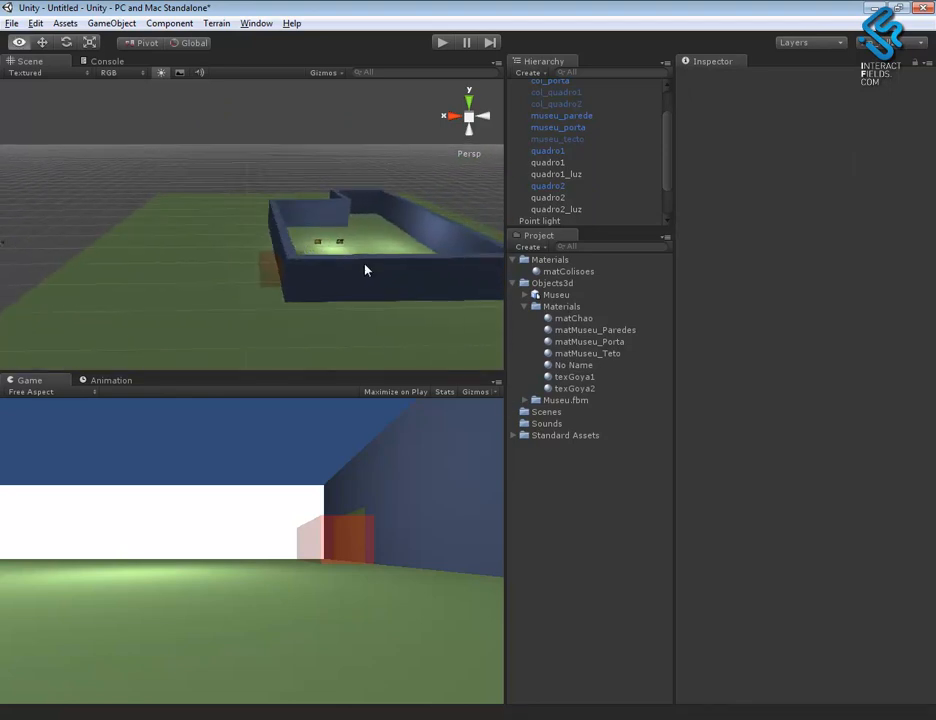
alt+right_drag(368, 257, 586, 459)
middle_drag(431, 268, 401, 247)
alt+drag(397, 241, 346, 308)
alt+right_drag(324, 251, 450, 336)
middle_drag(450, 336, 276, 257)
alt+right_drag(234, 172, 438, 298)
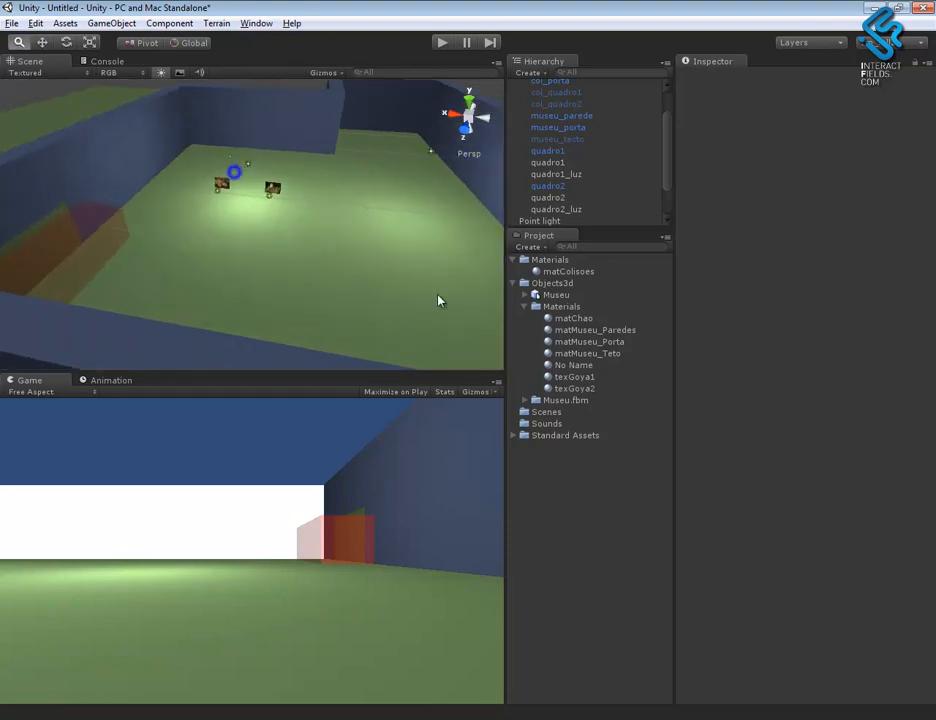
- Activate the two hidden collision boxes col_quadro2 and col_quadro1 around the original paintings
click(566, 139)
click(576, 104)
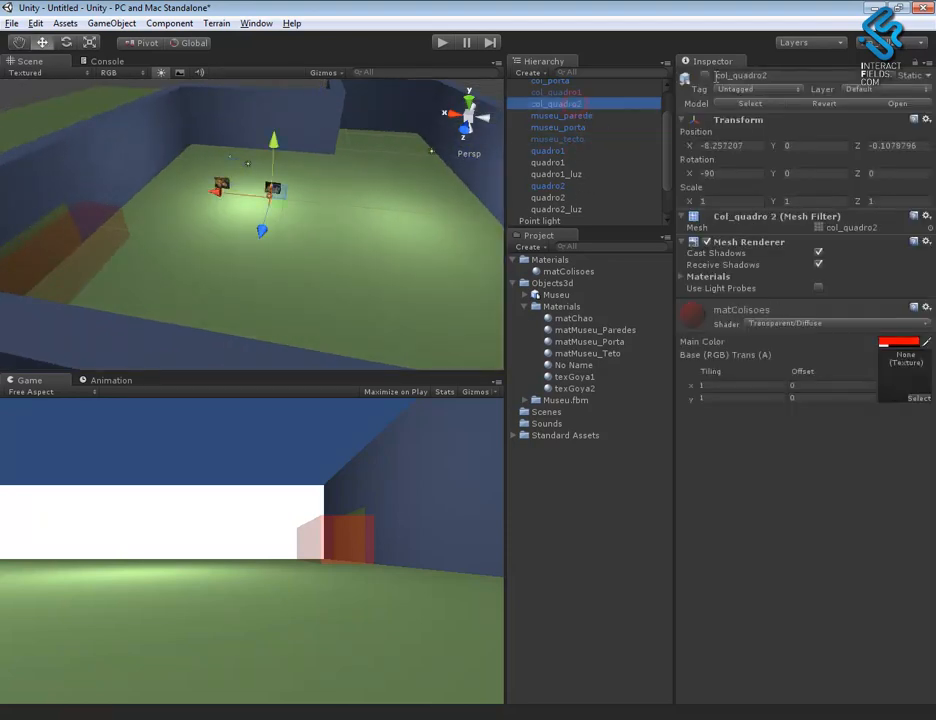
click(705, 76)
click(578, 94)
click(705, 76)
- Collapse the Museu object's hierarchy and create a new camera near the copied paintings outside the museum
mouse_move(338, 226)
alt+mouse_down()
mouse_move(387, 229)
mouse_move(341, 250)
alt+mouse_up()
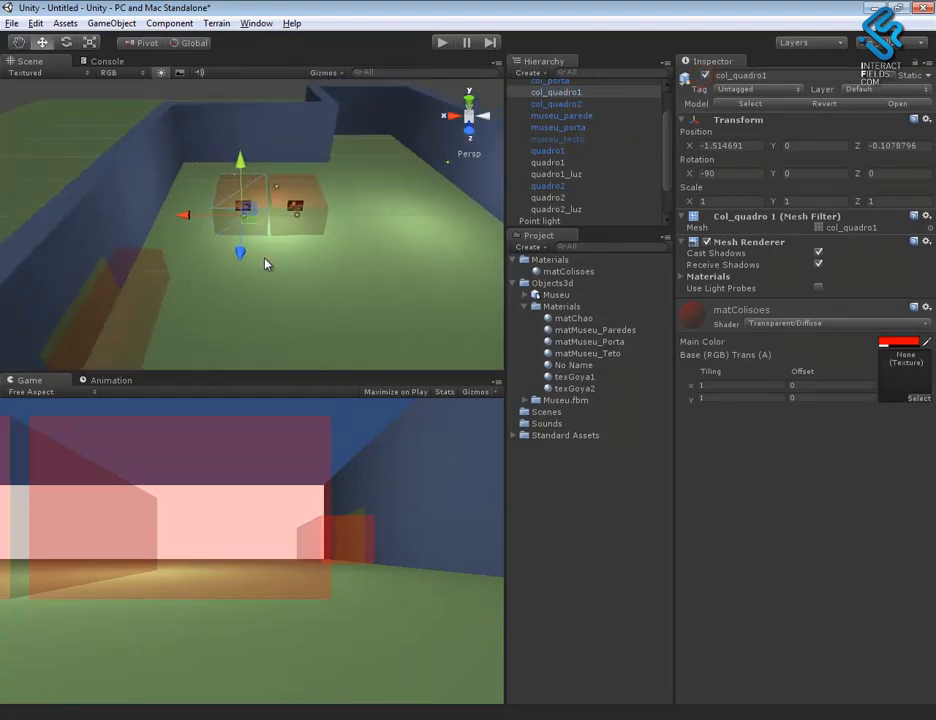
alt+right_drag(274, 243, 240, 210)
alt+middle_drag(245, 212, 430, 247)
alt+right_drag(430, 247, 840, 515)
alt+right_drag(510, 281, 172, 284)
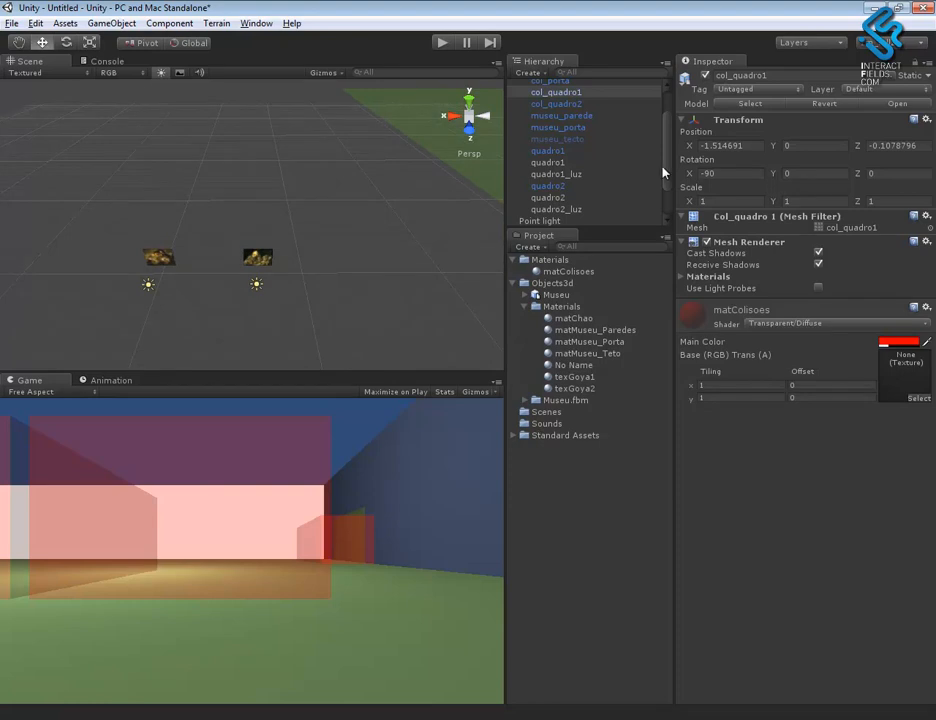
drag(663, 170, 671, 131)
click(513, 97)
click(557, 175)
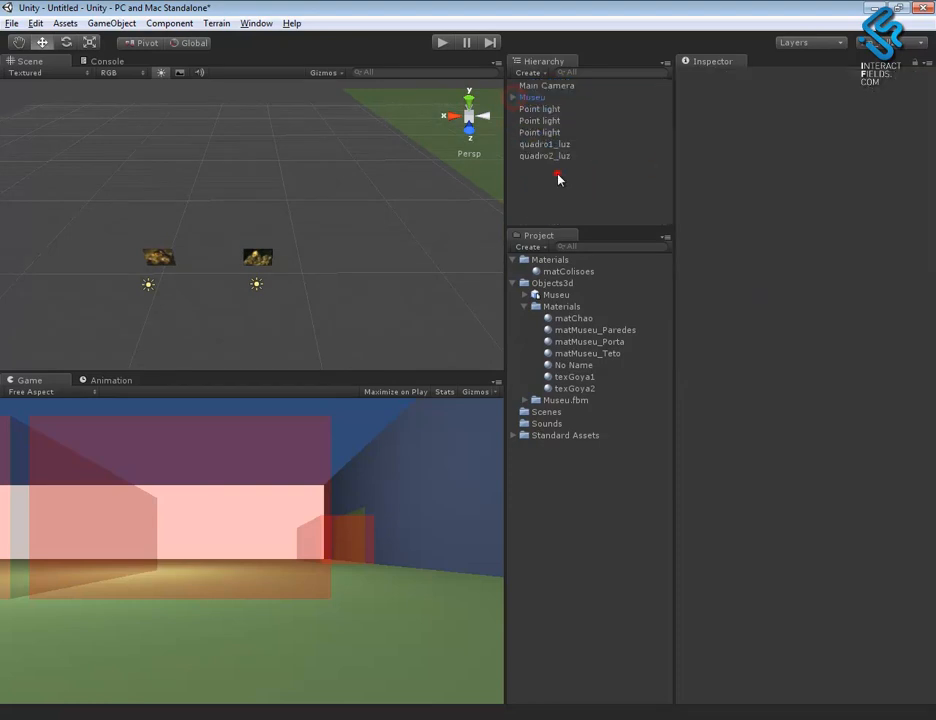
click(111, 23)
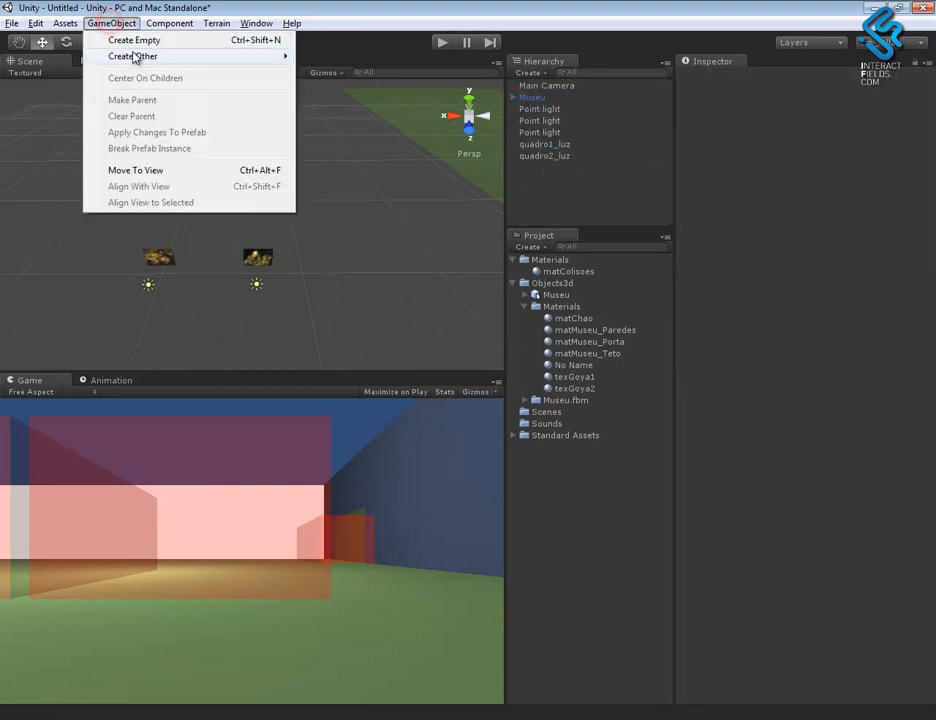
mouse_move(134, 56)
click(333, 73)
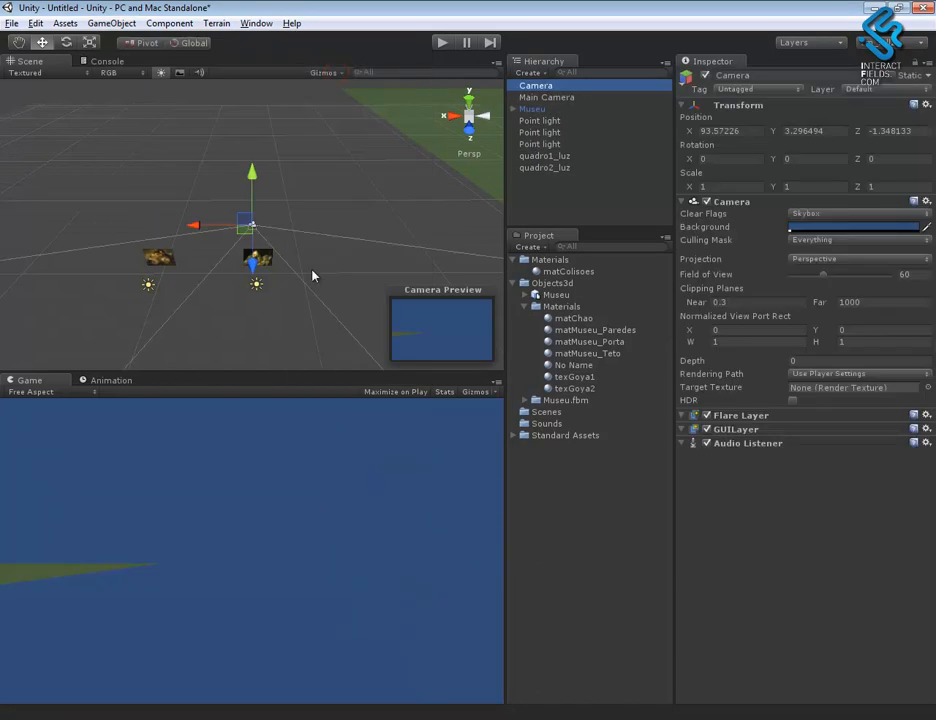
- Move the new camera in front of the copied second painting, to about X 92.3, Z 3.2
alt+drag(318, 286, 115, 356)
drag(208, 259, 179, 285)
drag(172, 234, 171, 253)
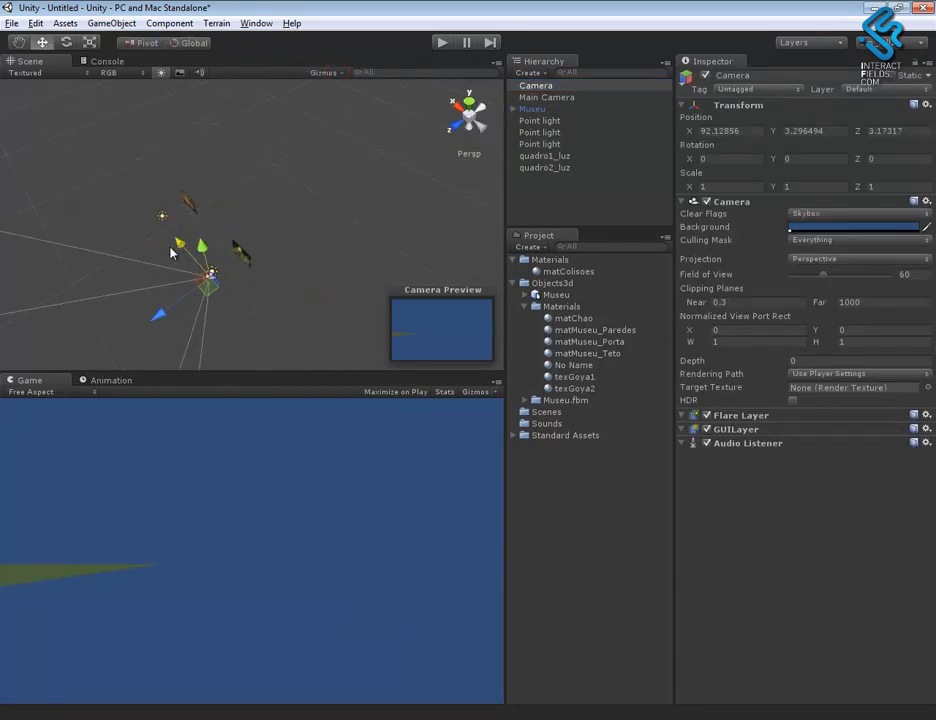
- Turn the new camera to face the copied second painting with a Y rotation of 180 and lower it to about Y 1.6
key(e)
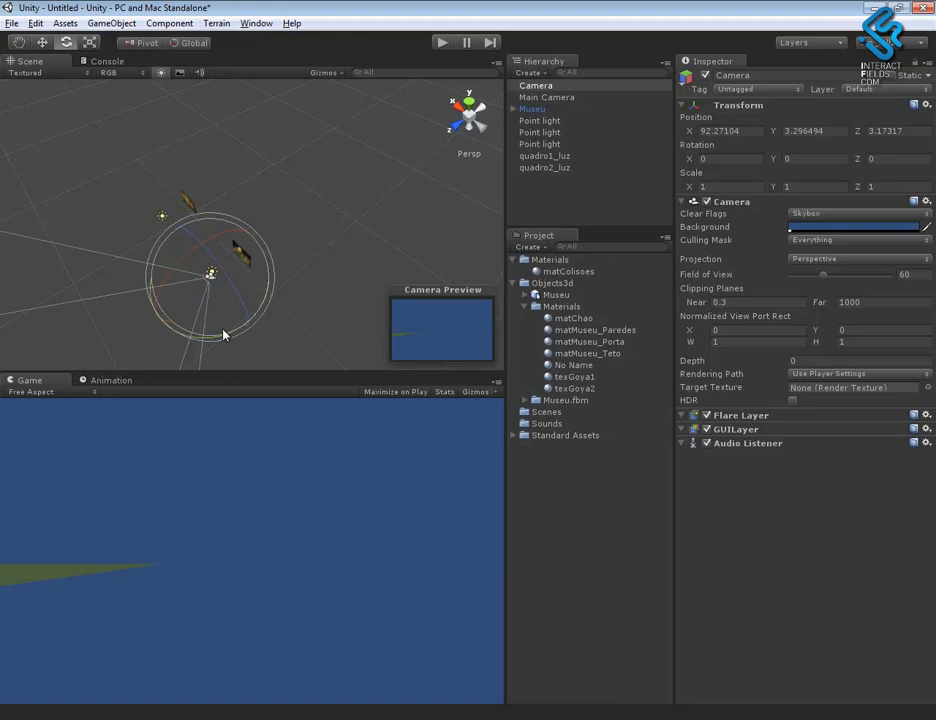
drag(215, 338, 758, 150)
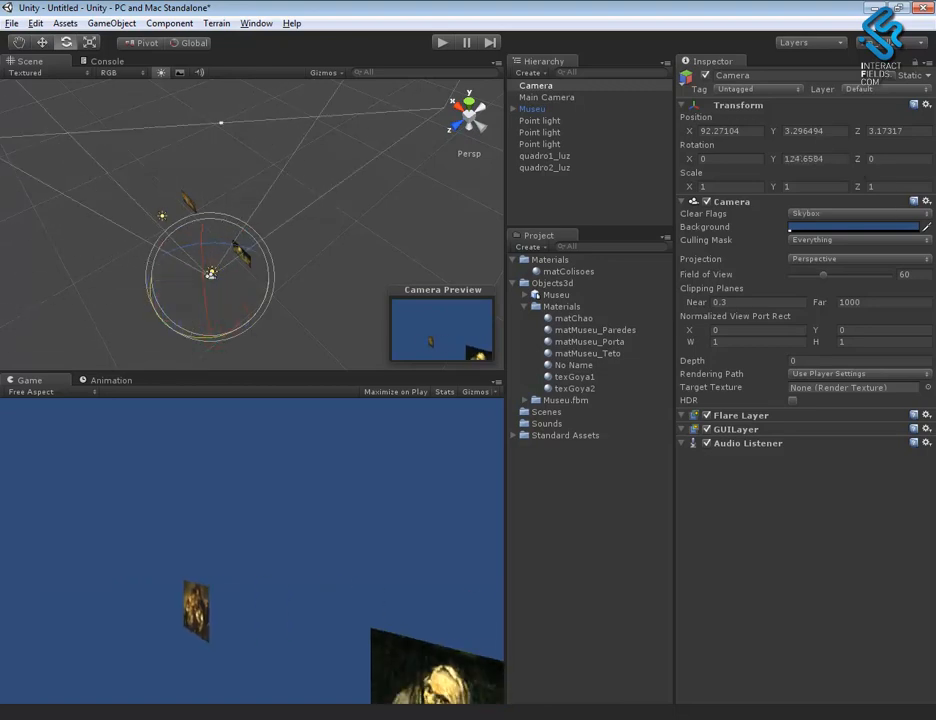
drag(253, 323, 130, 334)
key(w)
mouse_move(207, 248)
mouse_down()
mouse_move(208, 265)
mouse_move(222, 268)
mouse_up()
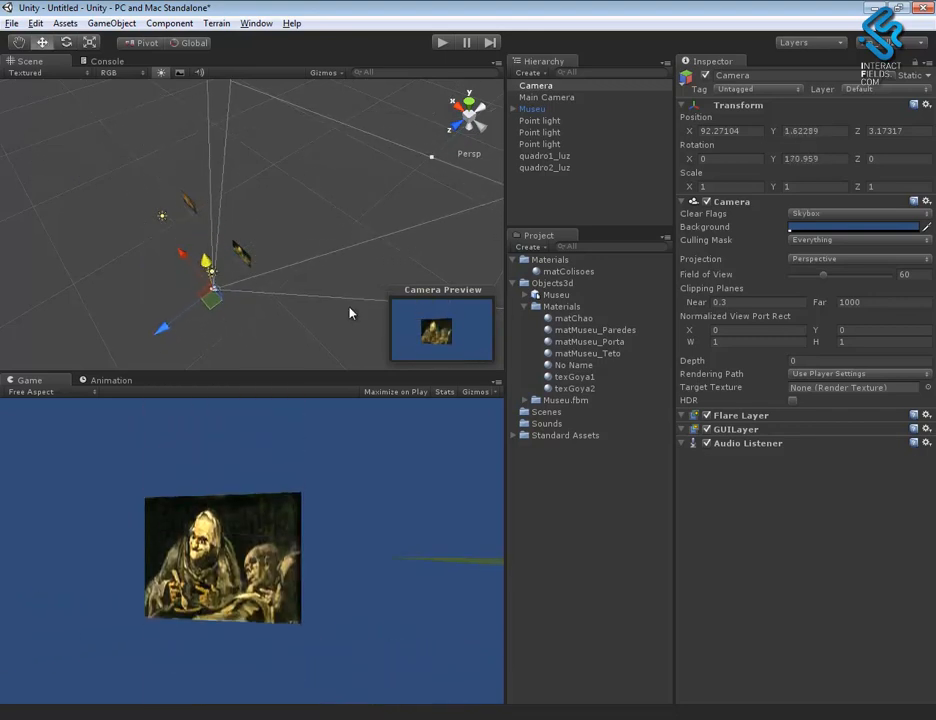
click(828, 159)
text(180)
- Move the camera closer so the copied second painting is centred in its frame, at about X 93.06, Z 1.75
mouse_move(270, 290)
alt+mouse_down()
mouse_move(338, 276)
mouse_move(345, 234)
alt+mouse_up()
alt+right_drag(324, 301, 688, 455)
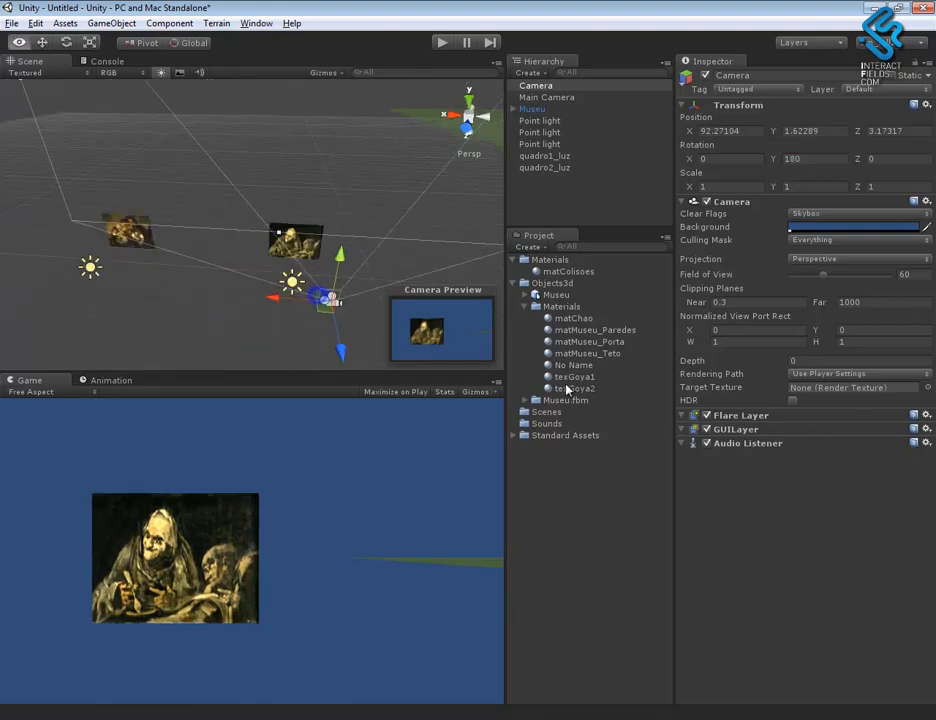
key(w)
drag(272, 296, 247, 294)
alt+drag(294, 321, 556, 417)
mouse_move(419, 266)
mouse_down()
mouse_move(236, 236)
mouse_move(161, 203)
mouse_up()
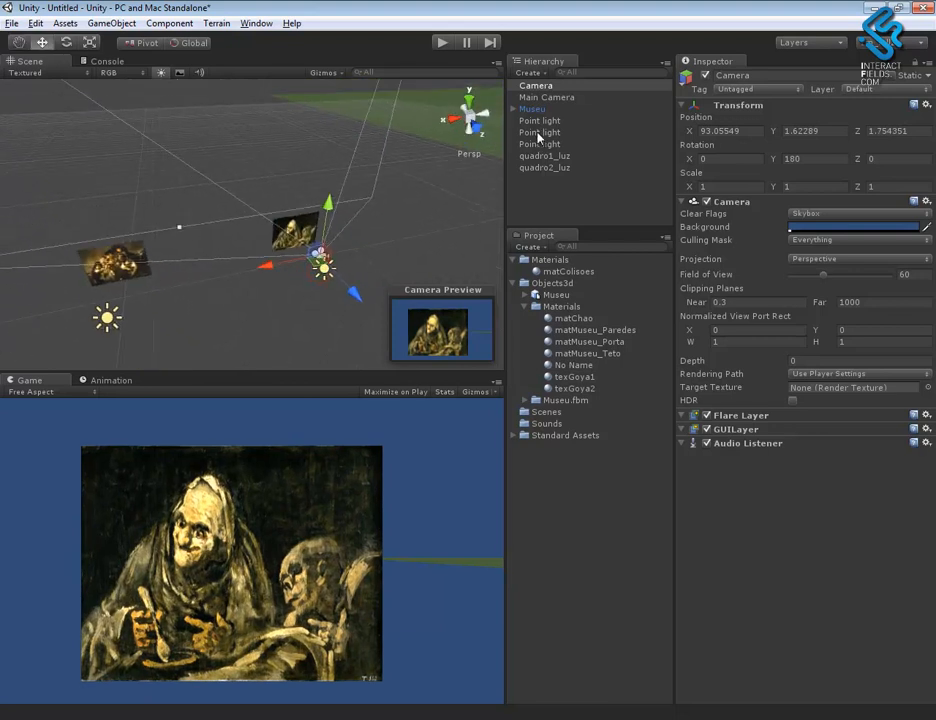
- Rename the new camera Cam2
click(775, 74)
text(C)
key(Caps_Lock)
- Duplicate Cam2, move the copy in front of the copied first painting at about X 99.84, and rename it Cam1
mouse_move(326, 313)
alt+mouse_down()
mouse_move(302, 308)
mouse_move(270, 275)
alt+mouse_up()
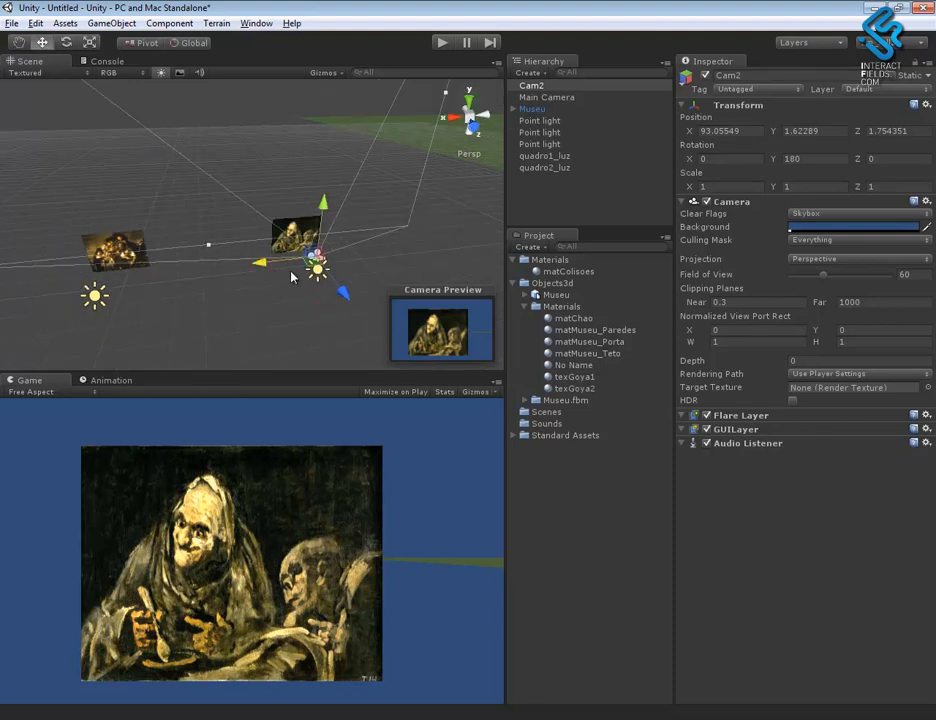
key(ctrl+d)
mouse_move(272, 272)
mouse_down()
mouse_move(74, 268)
mouse_move(155, 260)
mouse_up()
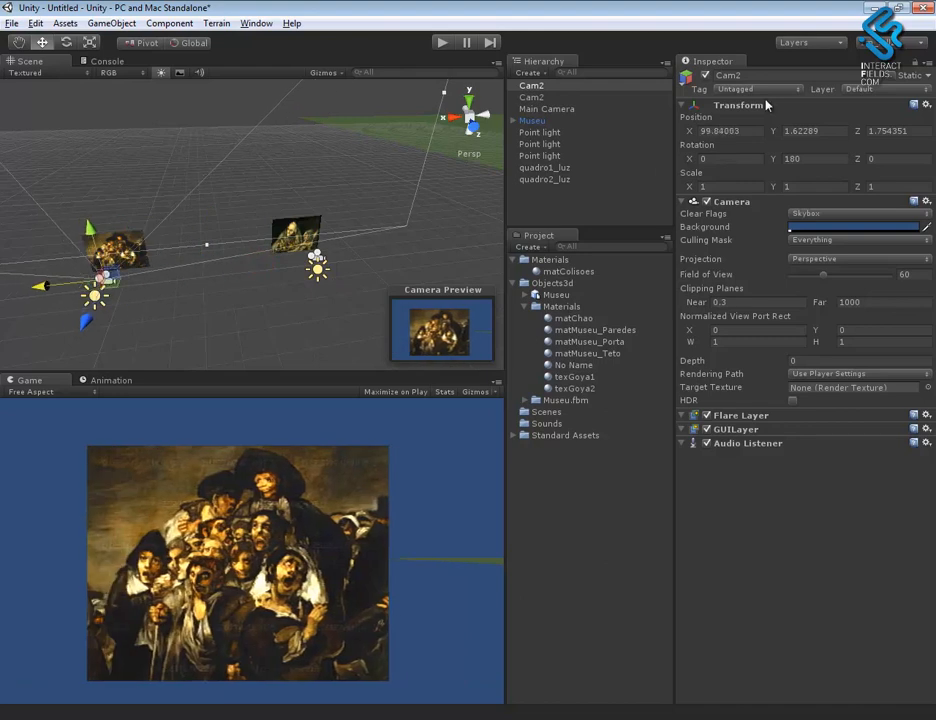
click(755, 77)
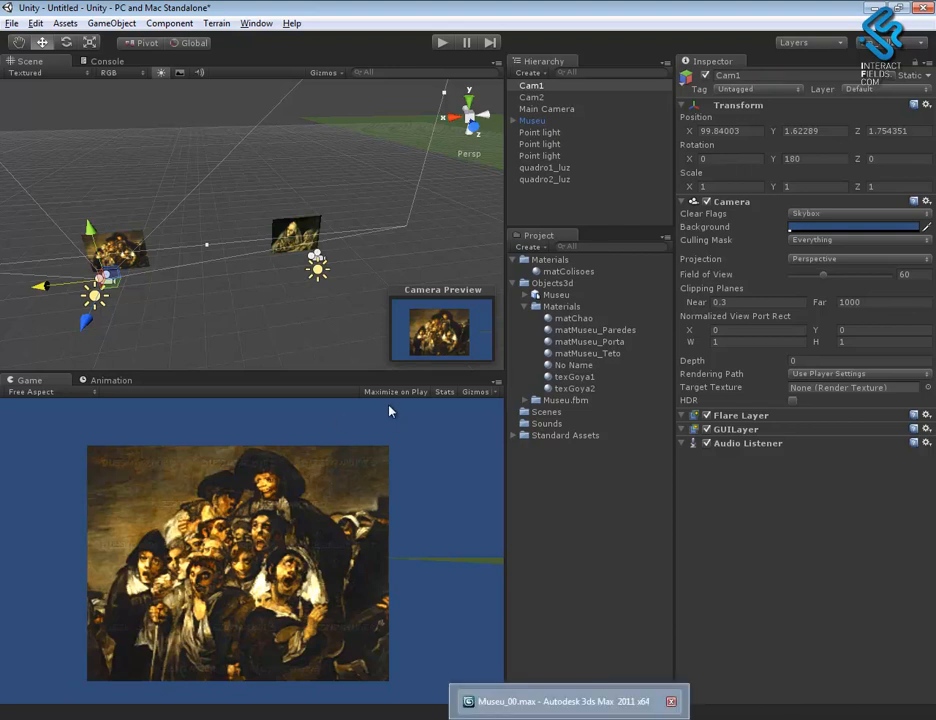
- Compare the depth settings of Cam1 and Cam2, trying a depth of 1 on Cam2 before setting it back to 0
alt+drag(209, 317, 163, 306)
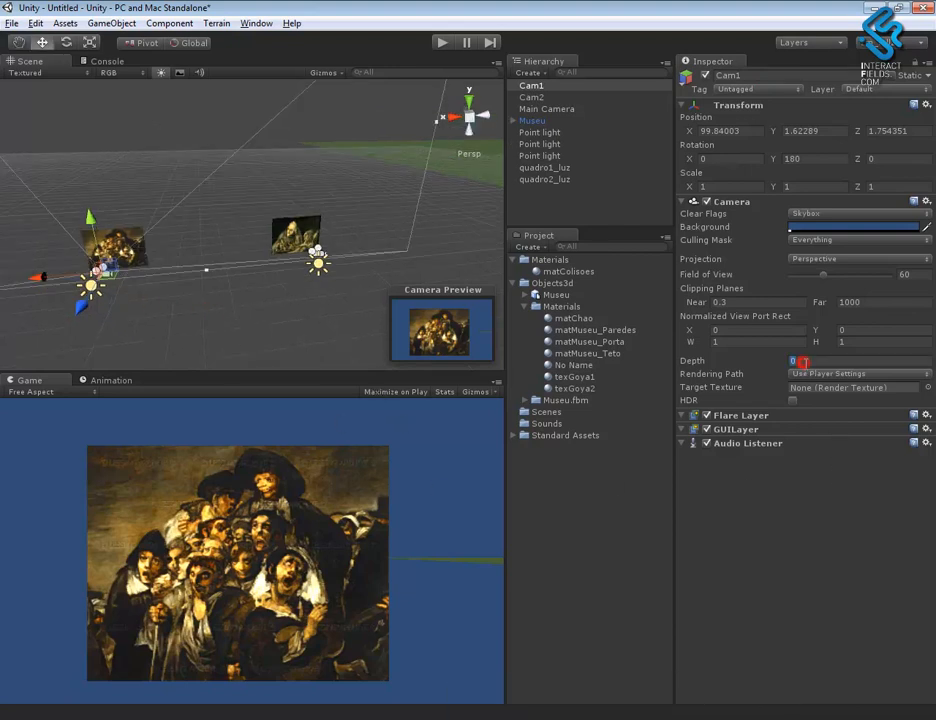
alt+drag(217, 314, 159, 216)
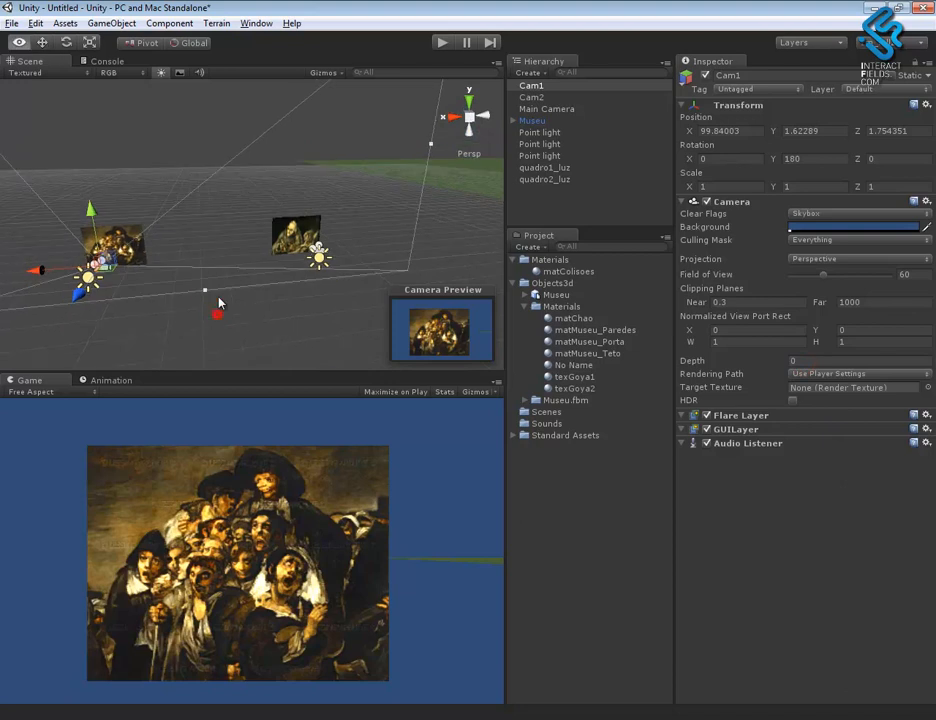
click(802, 362)
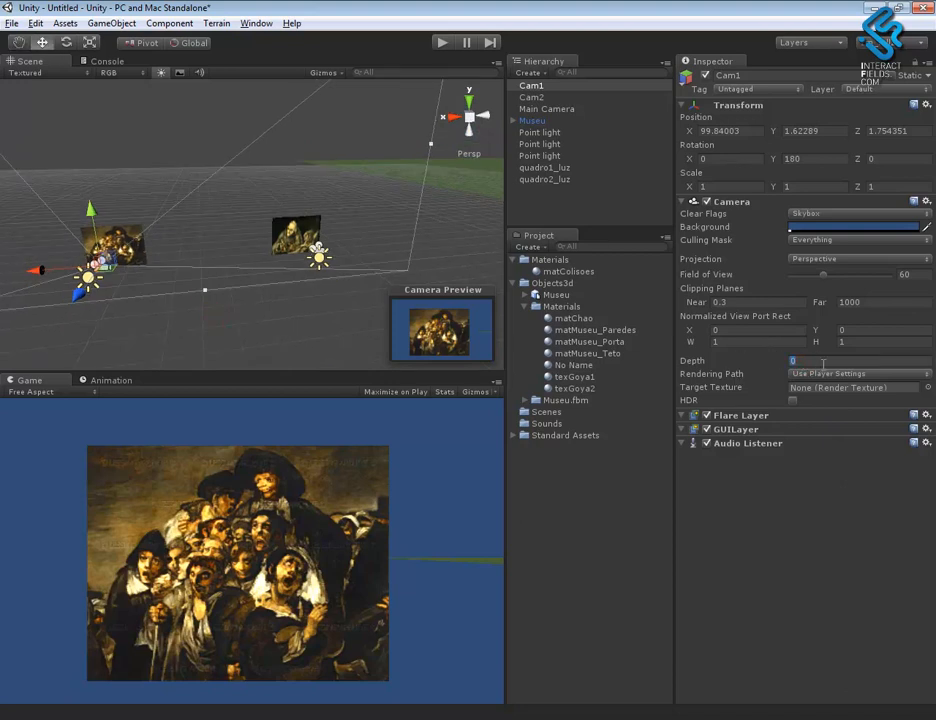
alt+drag(345, 268, 362, 262)
click(540, 98)
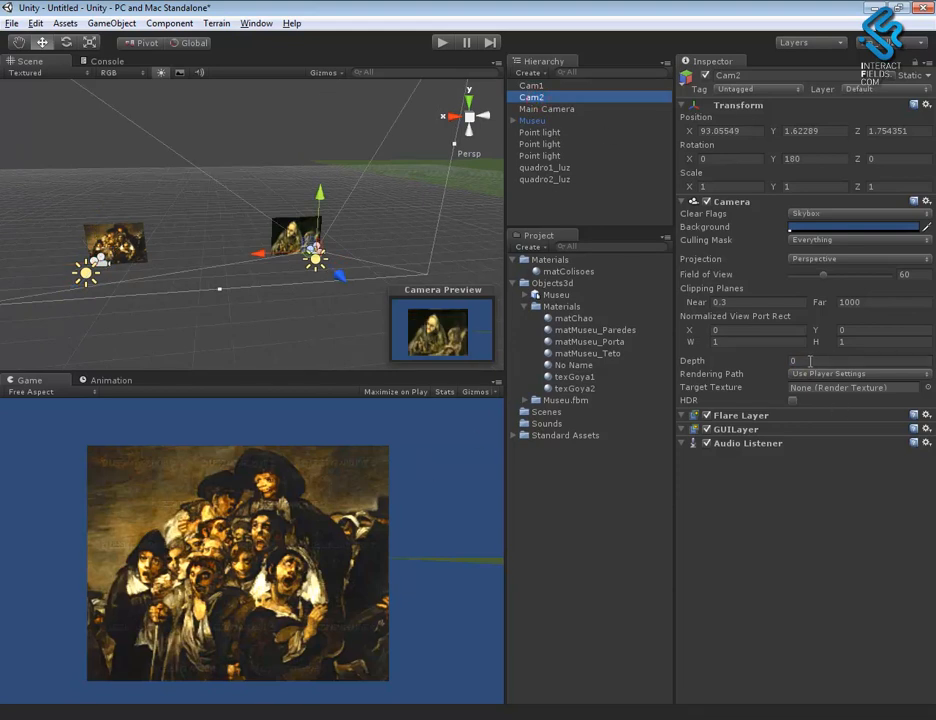
click(808, 361)
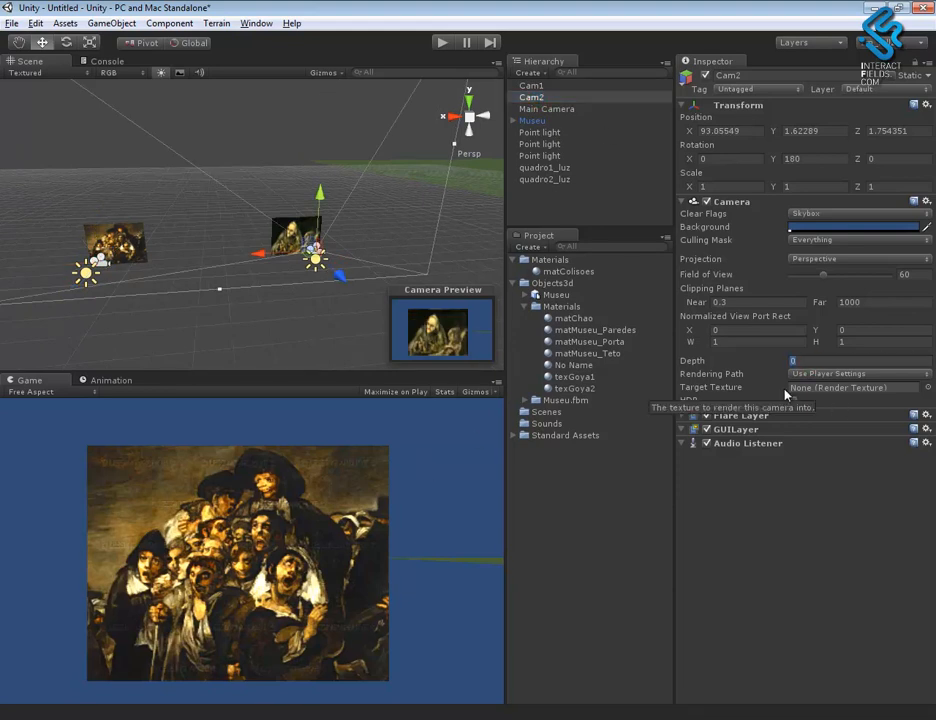
text(1)
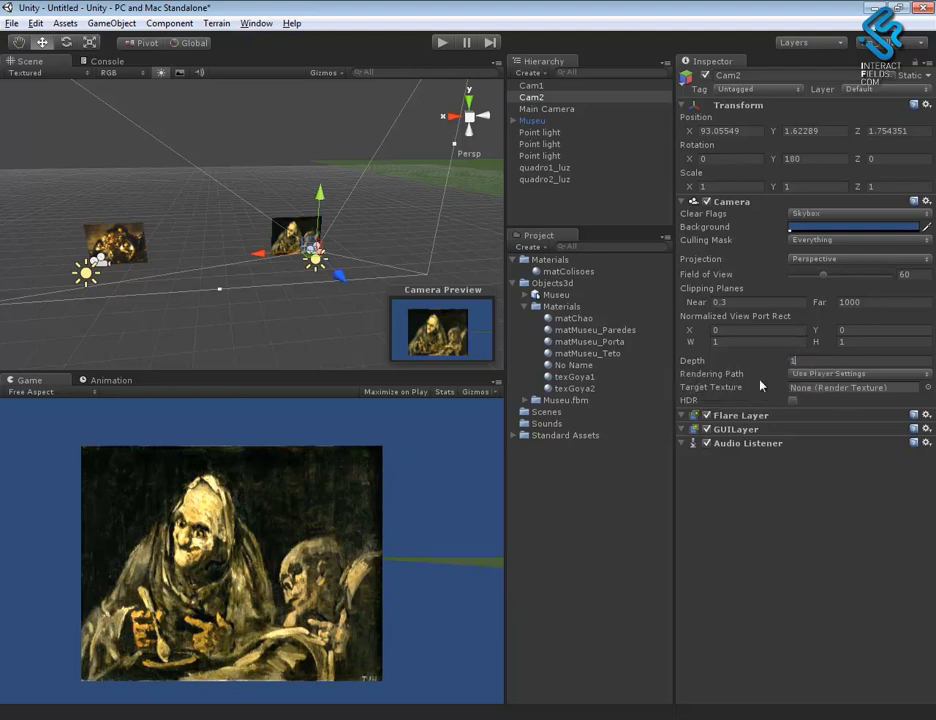
alt+drag(373, 315, 291, 294)
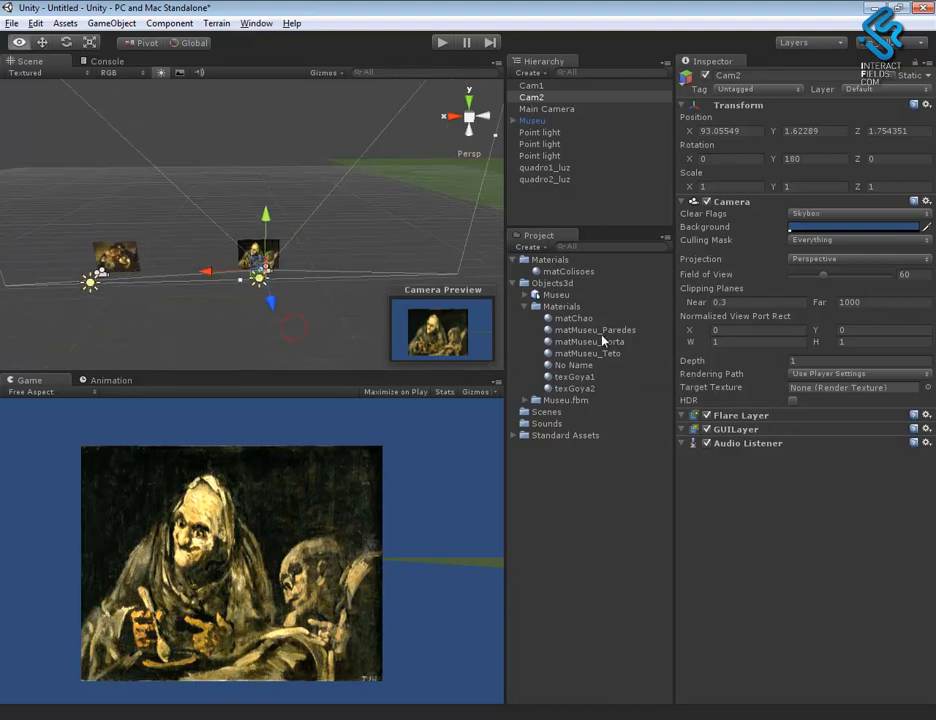
key(w)
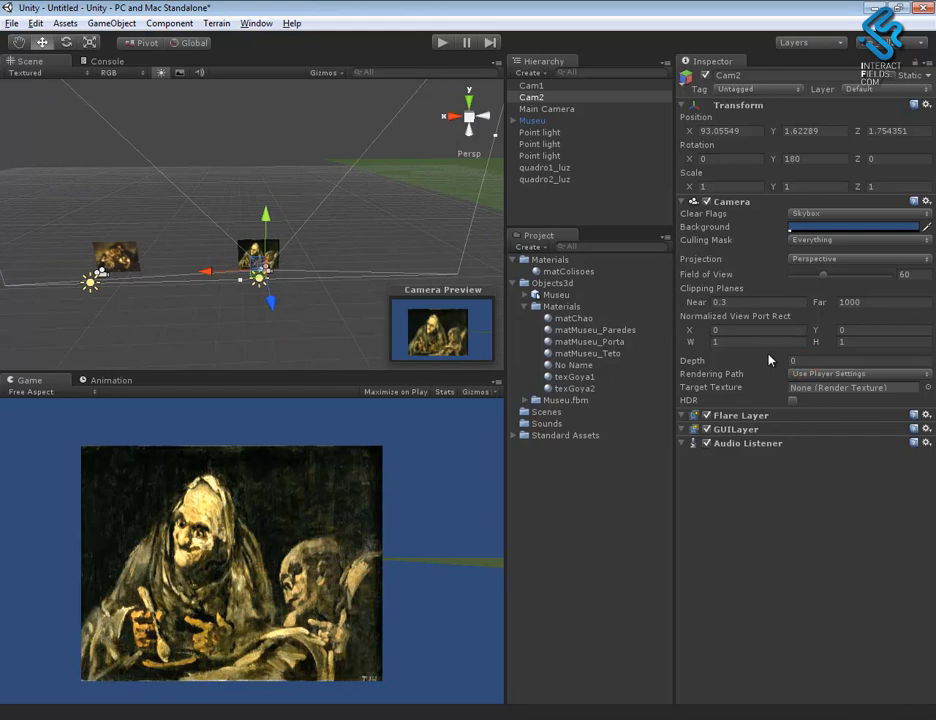
- Delete the scene's original Main Camera
alt+drag(236, 223, 359, 296)
alt+right_drag(359, 296, 282, 244)
alt+drag(318, 292, 205, 160)
alt+right_drag(205, 160, 140, 222)
alt+drag(135, 240, 313, 267)
alt+right_drag(317, 244, 180, 285)
click(575, 109)
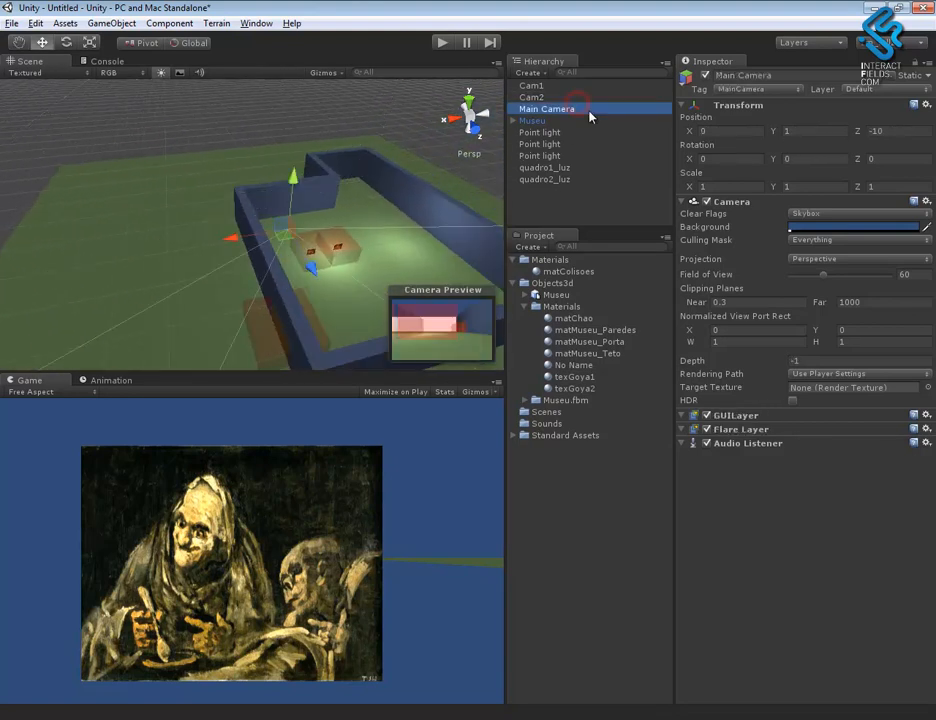
key(Delete)
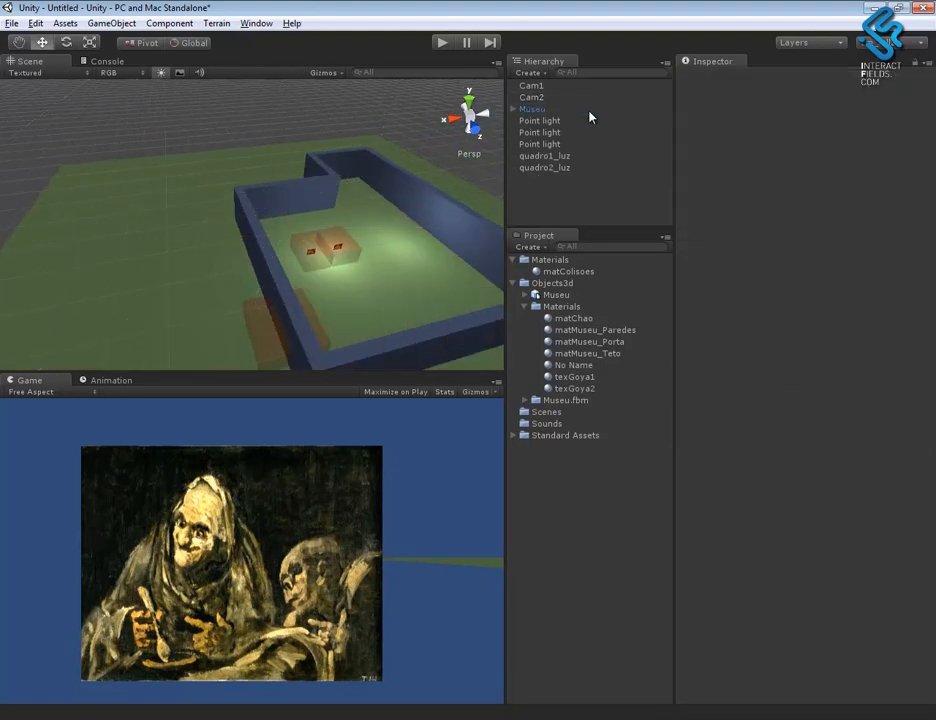
- Add the First Person Controller prefab from the Standard Assets character controllers to the scene
click(523, 306)
click(512, 353)
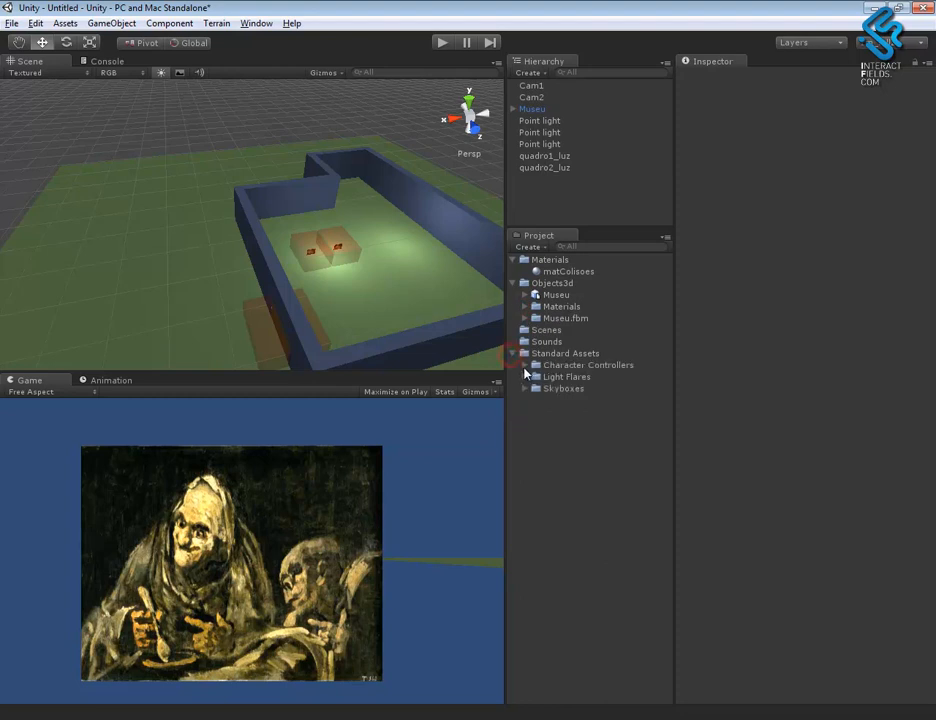
click(524, 365)
drag(580, 395, 568, 203)
key(f)
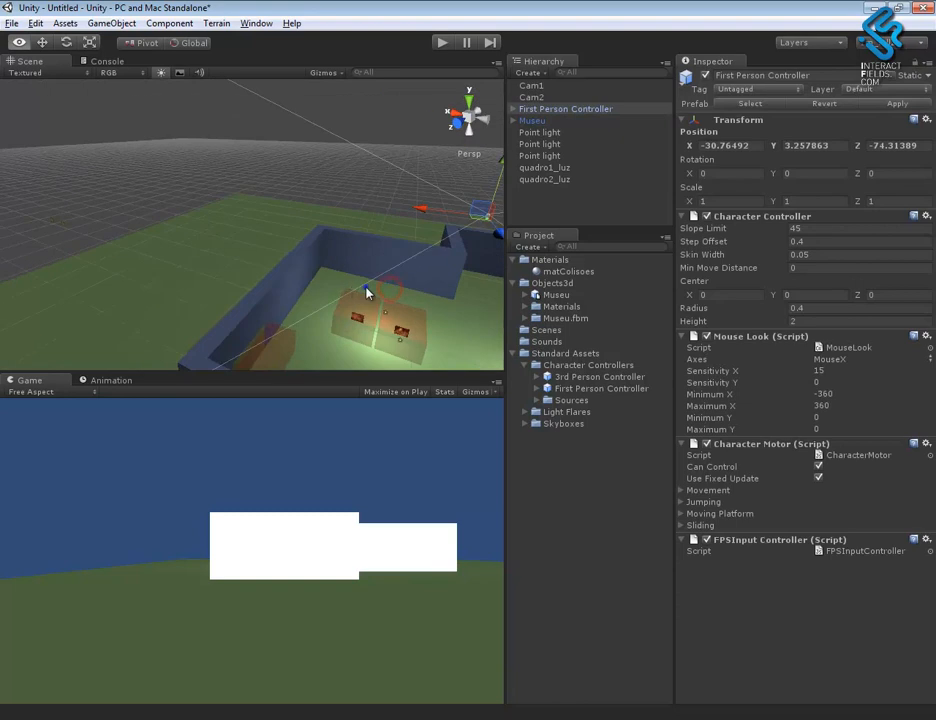
- Move the First Person Controller toward the museum and rotate it about Y to about 174.6 degrees
alt+right_drag(366, 286, 351, 246)
alt+drag(351, 246, 359, 240)
alt+right_drag(359, 240, 333, 243)
mouse_move(333, 243)
alt+mouse_down()
mouse_move(228, 334)
mouse_move(351, 237)
alt+mouse_up()
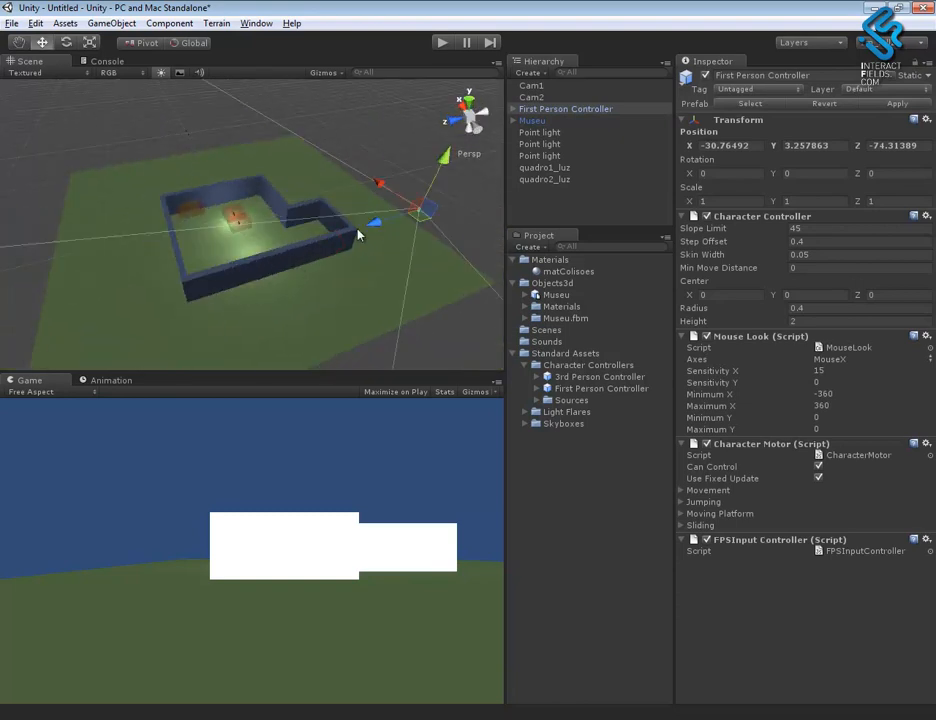
drag(294, 230, 251, 218)
alt+drag(291, 288, 40, 262)
key(e)
drag(863, 159, 791, 133)
- Place the First Person Controller inside the museum facing the paintings, at about X -2.6, Z 11.7
key(w)
alt+drag(311, 332, 670, 308)
drag(245, 221, 163, 225)
drag(229, 268, 305, 284)
alt+right_drag(305, 284, 605, 442)
alt+drag(259, 330, 142, 267)
alt+drag(142, 267, 313, 302)
alt+right_drag(323, 308, 316, 331)
mouse_move(316, 331)
alt+mouse_down()
mouse_move(317, 343)
mouse_move(318, 328)
alt+mouse_up()
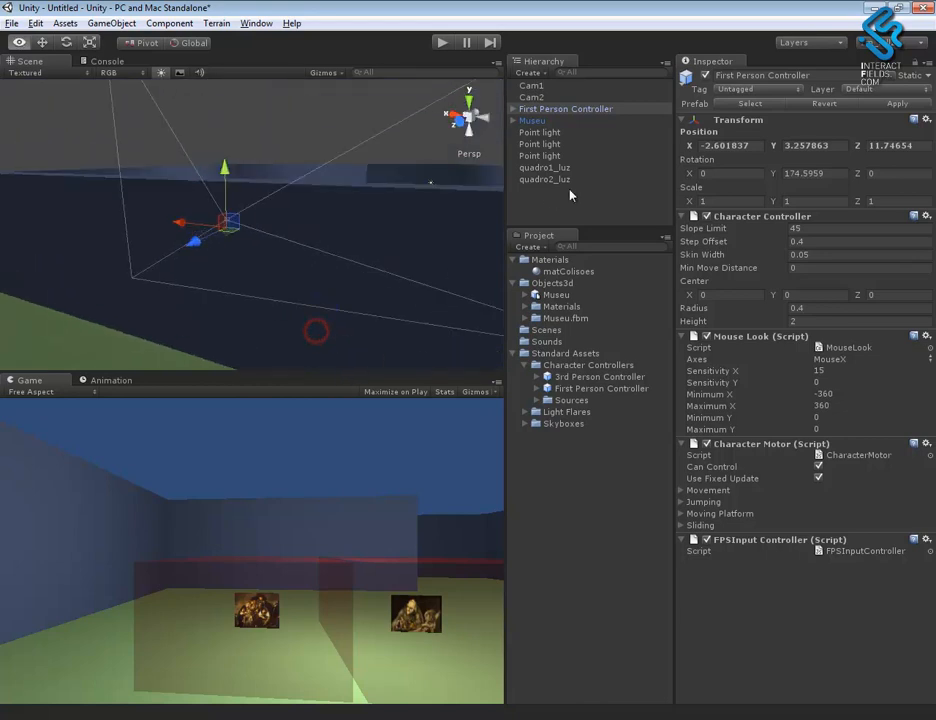
- Examine the Main Camera inside the First Person Controller and its place in the museum relative to the paintings outside
click(512, 108)
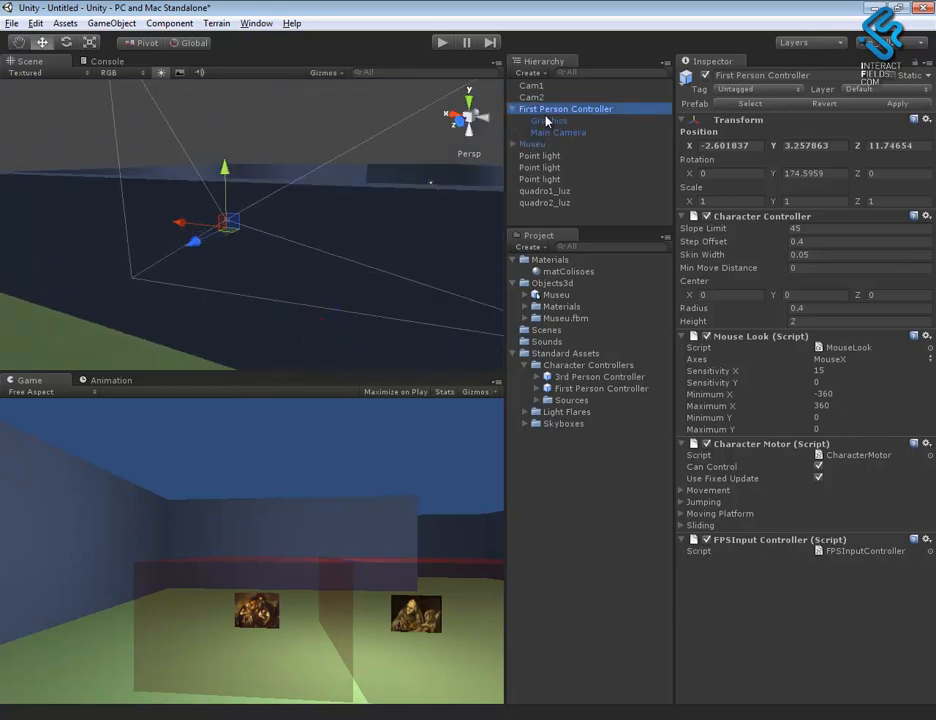
click(567, 132)
alt+drag(253, 283, 316, 288)
alt+right_drag(316, 288, 253, 244)
alt+drag(253, 244, 251, 269)
alt+right_drag(252, 273, 131, 135)
alt+drag(131, 135, 196, 238)
alt+middle_drag(196, 238, 424, 368)
alt+right_drag(424, 368, 259, 259)
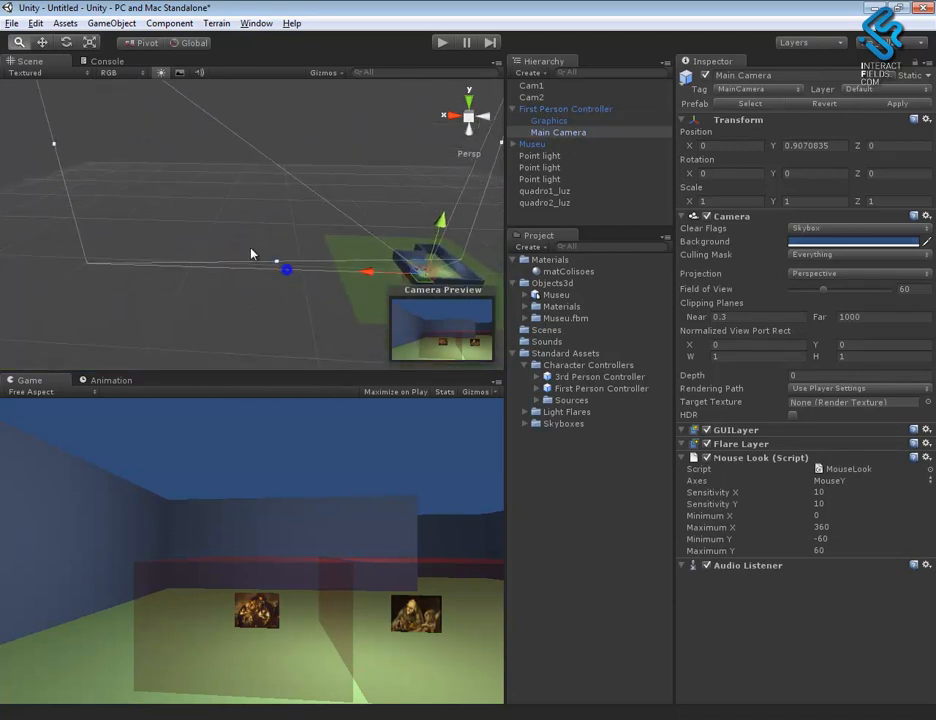
alt+middle_drag(259, 259, 218, 208)
alt+right_drag(218, 208, 495, 394)
alt+drag(495, 394, 273, 284)
alt+right_drag(273, 284, 719, 558)
alt+middle_drag(424, 355, 408, 322)
alt+drag(332, 246, 170, 241)
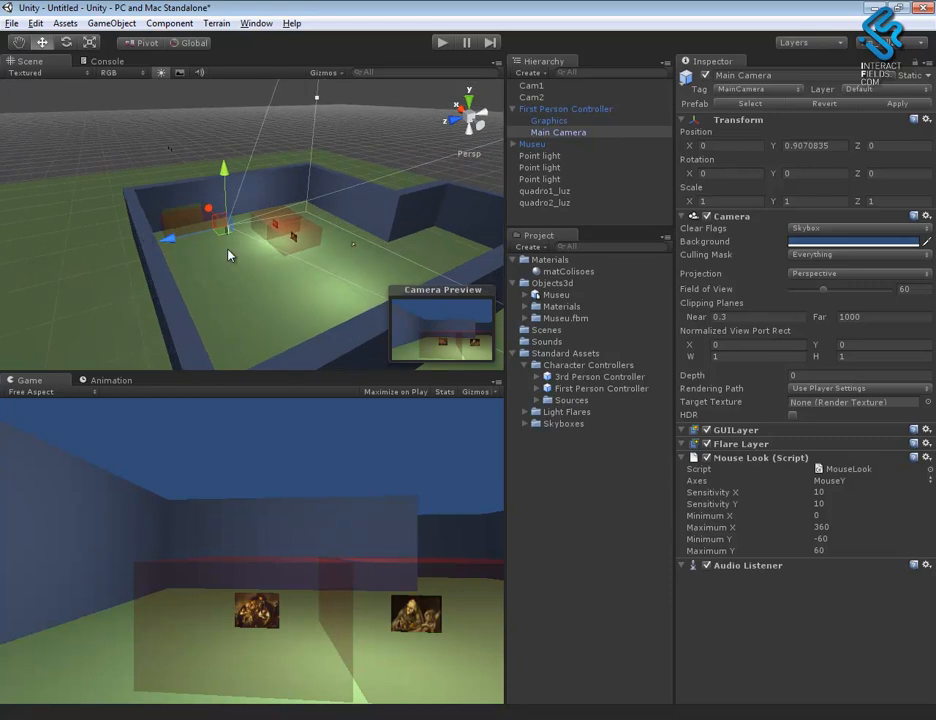
- Set the culling mask of Cam1, at the painting copies outside the museum, to only the quadro1 layer
alt+drag(251, 263, 335, 266)
click(530, 86)
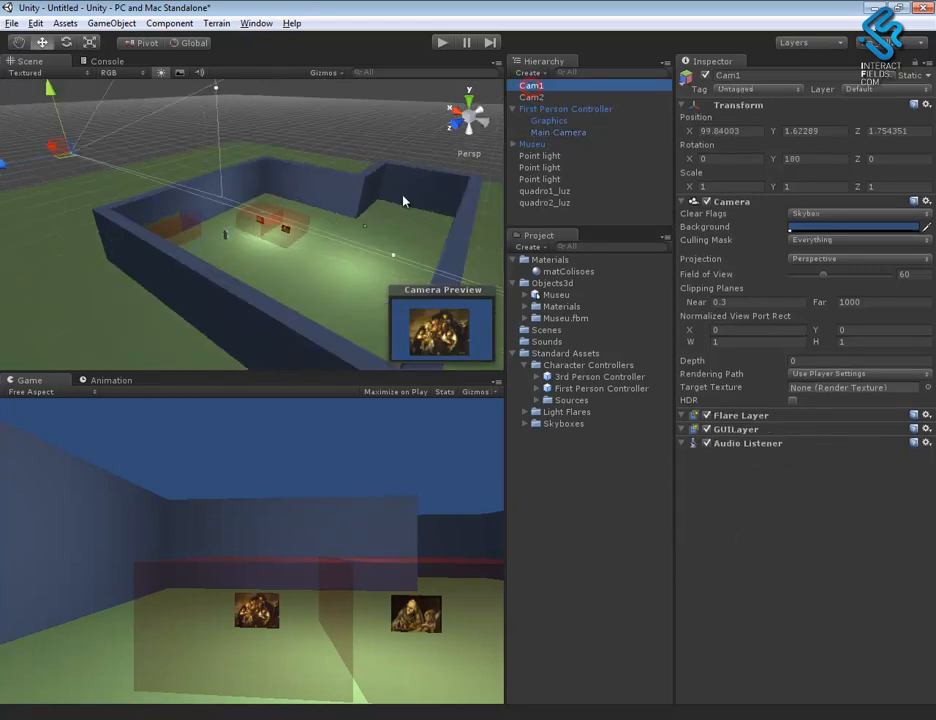
alt+drag(144, 165, 393, 207)
alt+middle_drag(197, 203, 543, 243)
alt+drag(345, 267, 329, 150)
mouse_move(308, 250)
alt+mouse_down()
mouse_move(292, 192)
mouse_move(299, 230)
alt+mouse_up()
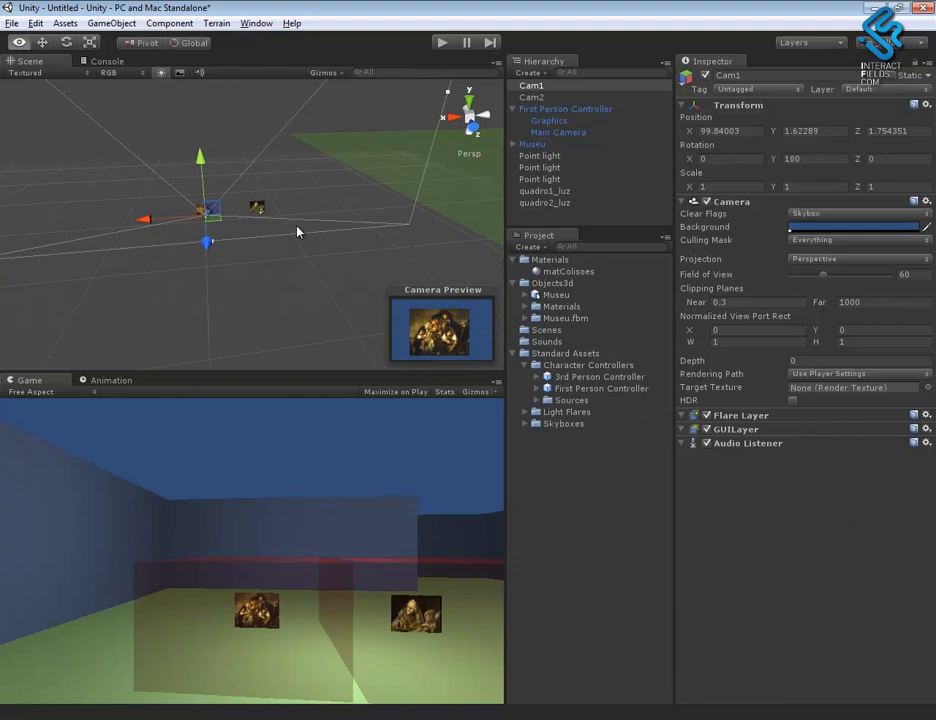
key(w)
alt+right_drag(215, 257, 530, 390)
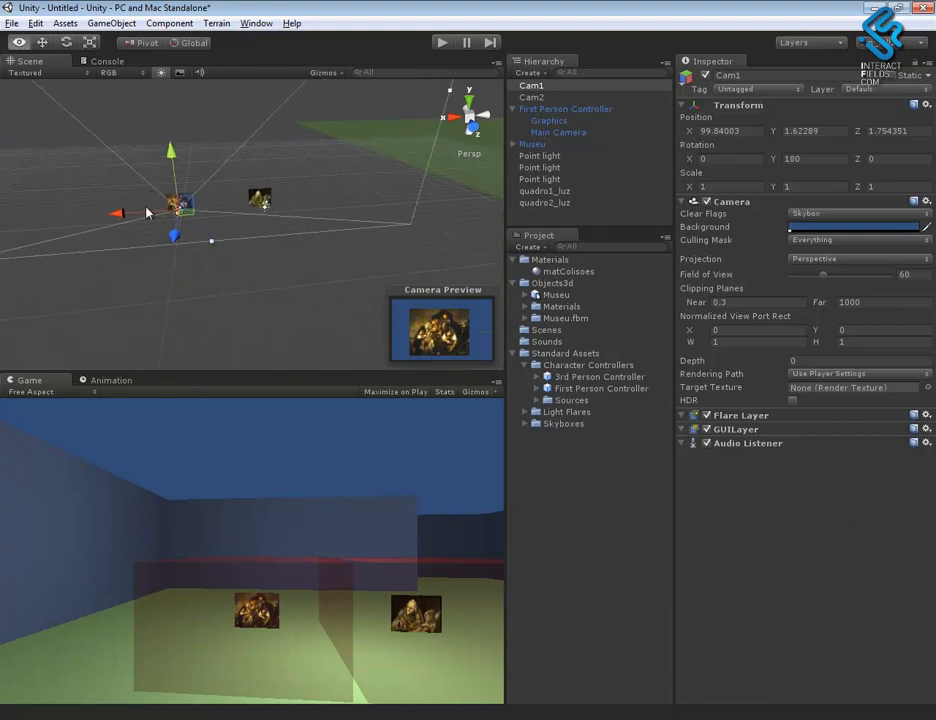
mouse_move(190, 222)
alt+right_down()
mouse_move(866, 535)
mouse_move(850, 512)
alt+right_up()
mouse_move(326, 292)
alt+mouse_down()
mouse_move(263, 280)
mouse_move(324, 294)
alt+mouse_up()
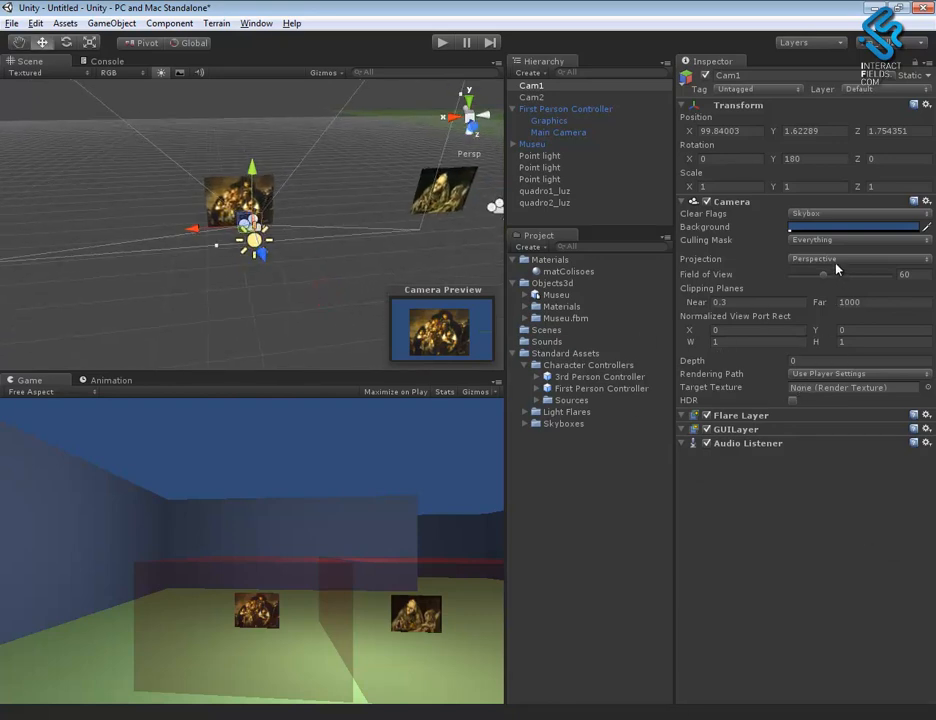
click(815, 241)
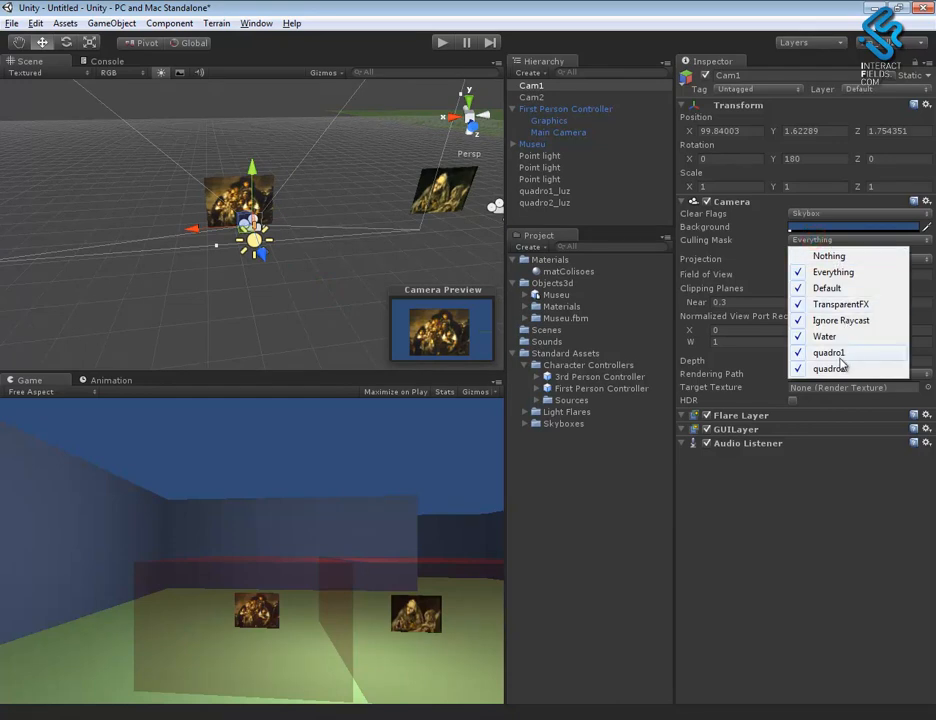
click(822, 256)
click(818, 242)
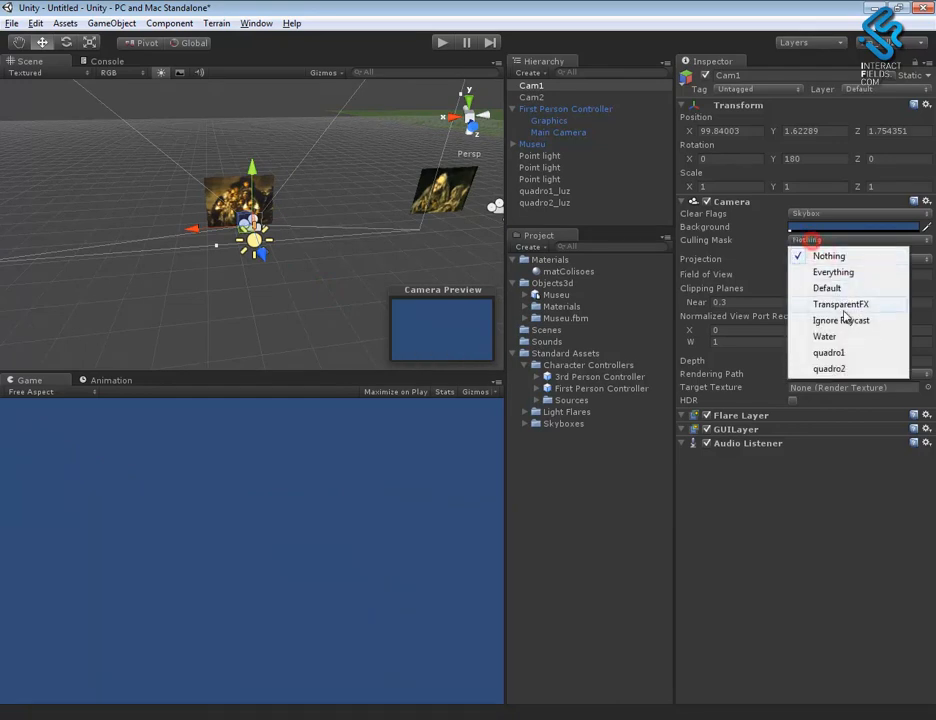
click(830, 353)
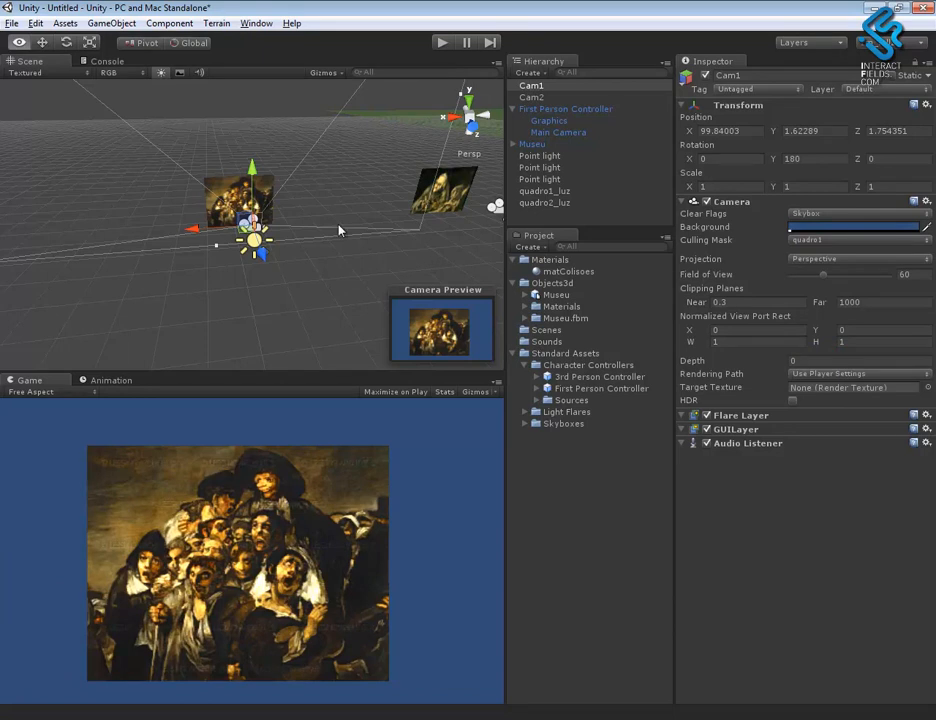
- Set the culling mask of Cam2, in front of the second painting copy, to only the quadro2 layer
alt+drag(428, 262, 115, 255)
click(242, 240)
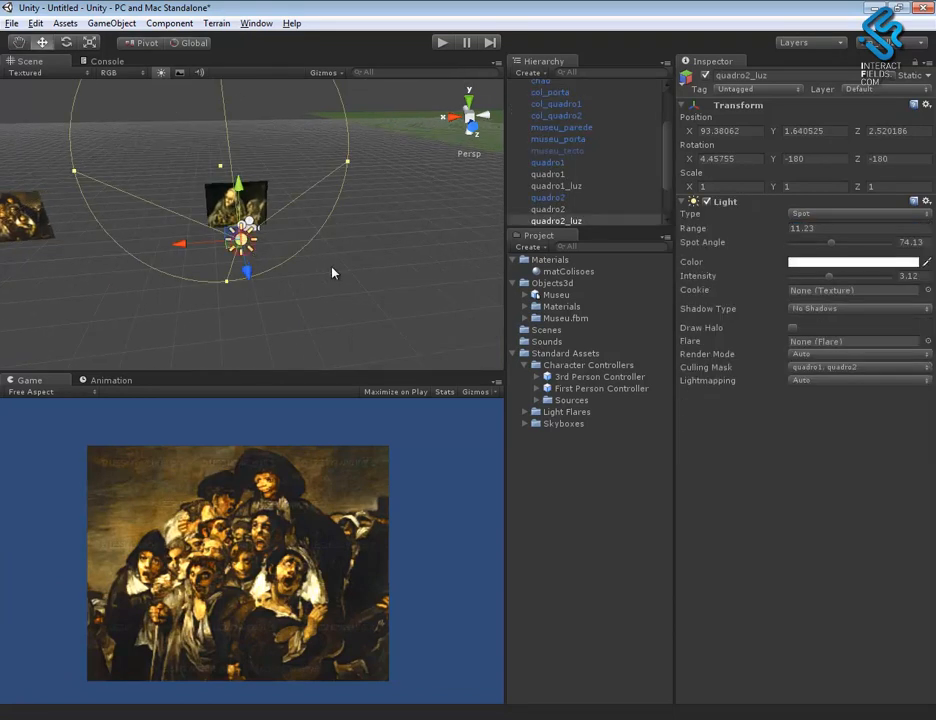
alt+drag(227, 208, 322, 246)
click(228, 228)
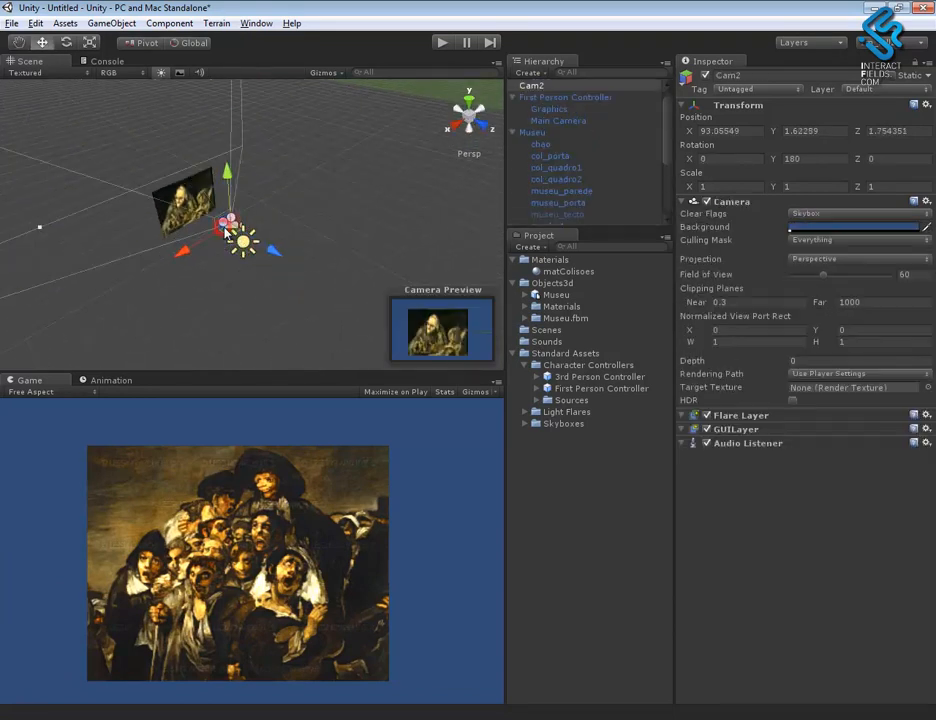
click(830, 240)
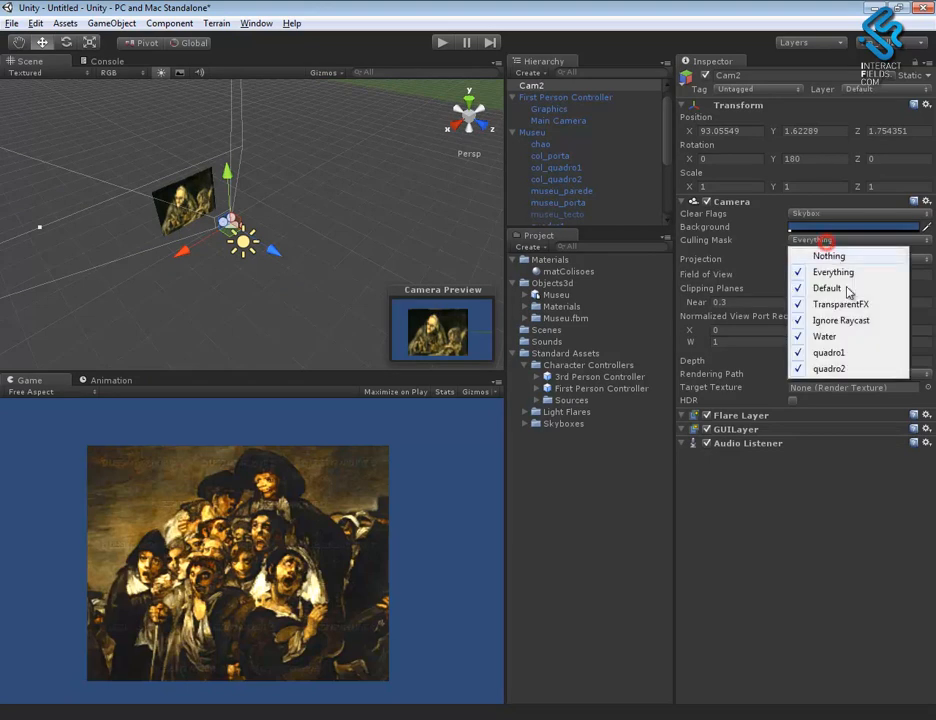
click(829, 256)
click(800, 241)
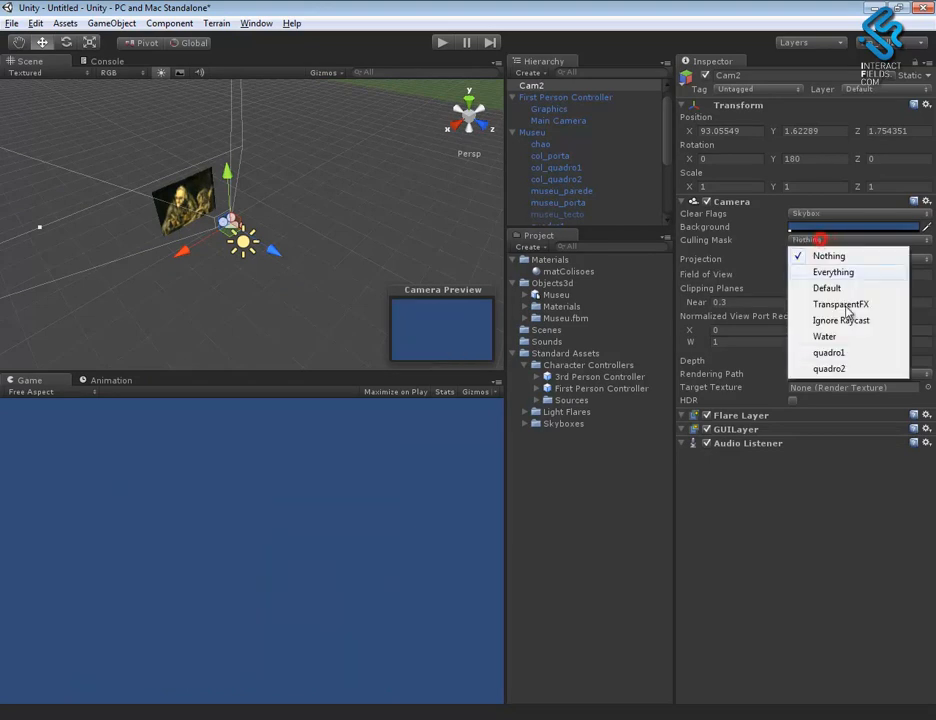
click(829, 369)
- Add a new layer named museu as User Layer 10
mouse_move(245, 210)
alt+mouse_down()
mouse_move(267, 224)
mouse_move(226, 255)
mouse_move(322, 270)
mouse_move(274, 236)
mouse_move(344, 262)
mouse_move(230, 157)
mouse_move(104, 157)
mouse_move(171, 130)
mouse_move(287, 197)
mouse_move(250, 205)
mouse_move(199, 241)
alt+mouse_up()
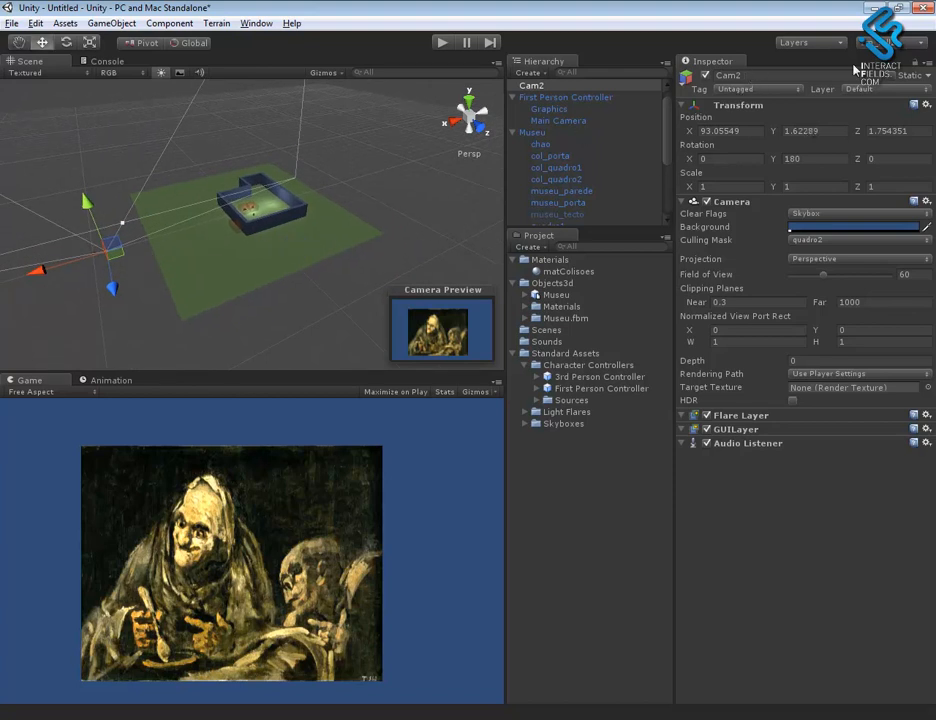
click(893, 42)
click(812, 42)
click(812, 194)
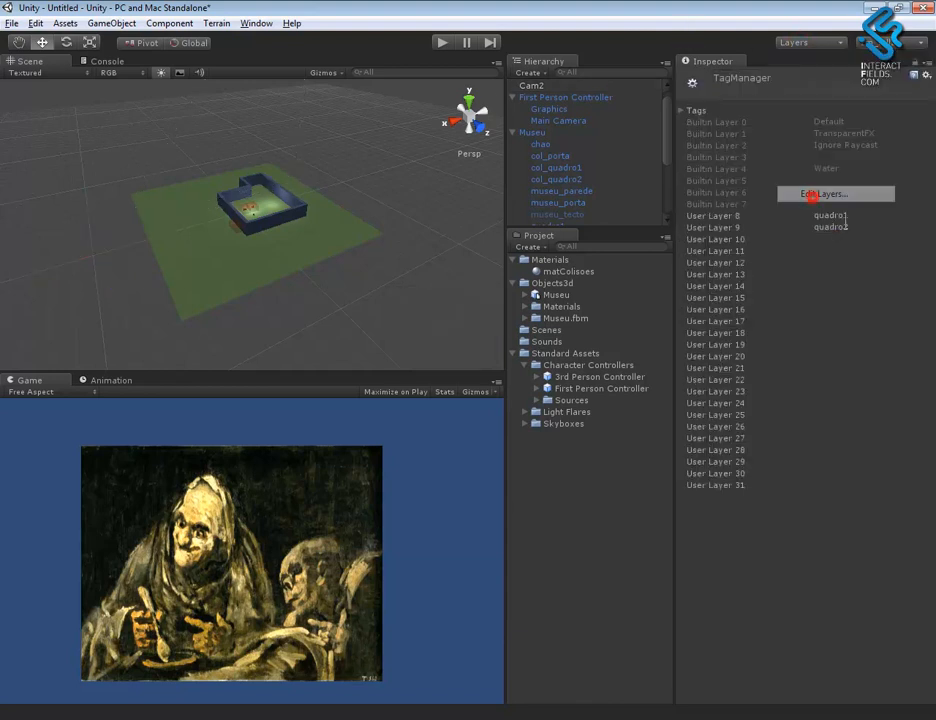
click(840, 240)
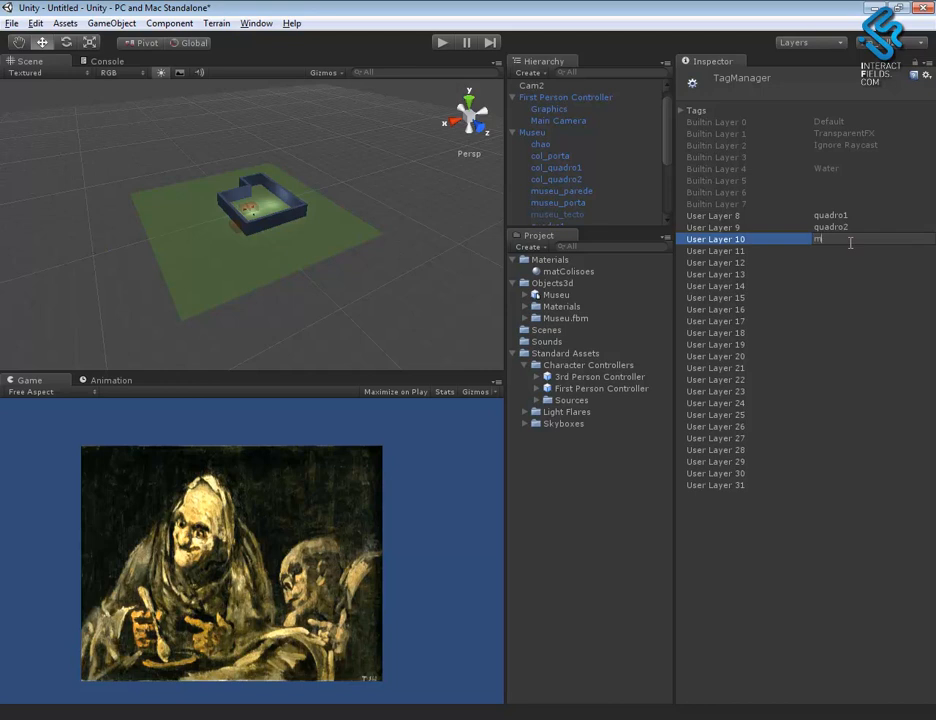
key(Return)
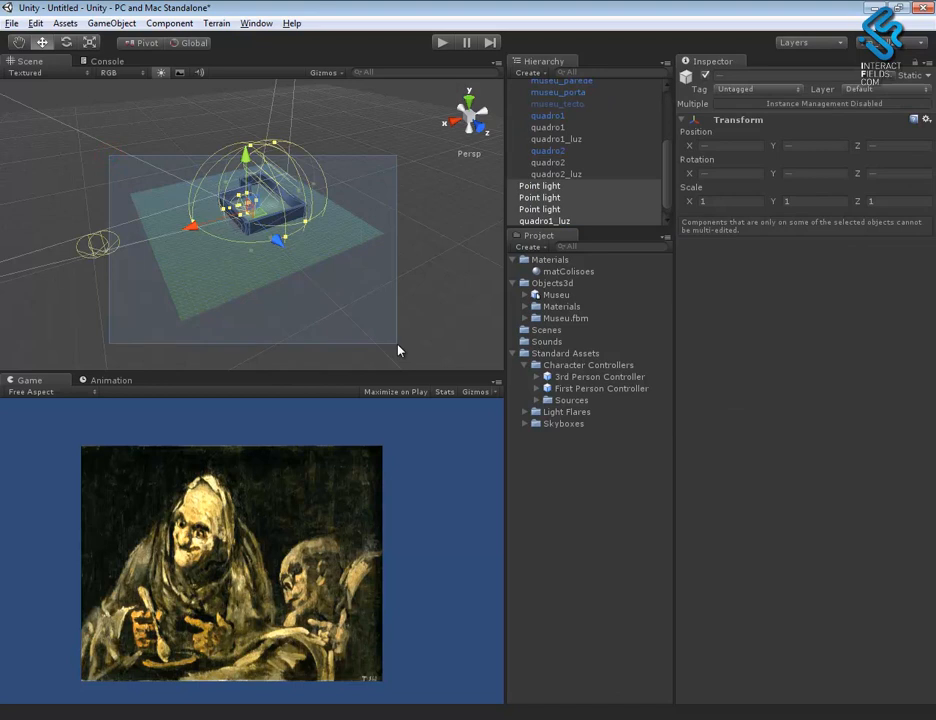
alt+drag(349, 308, 168, 243)
drag(69, 202, 129, 257)
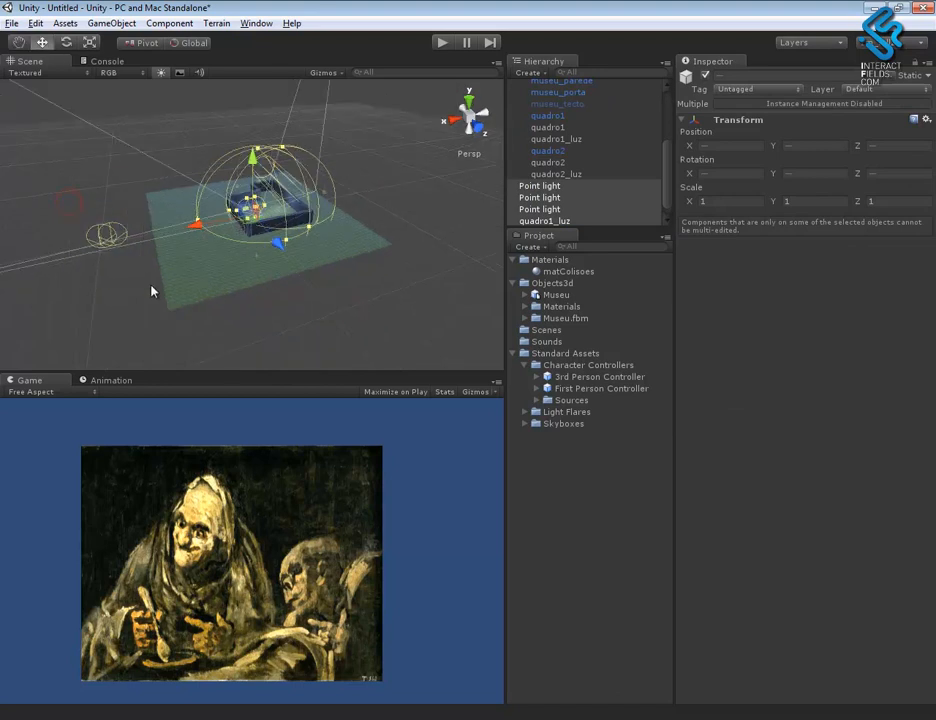
click(361, 364)
drag(424, 319, 213, 186)
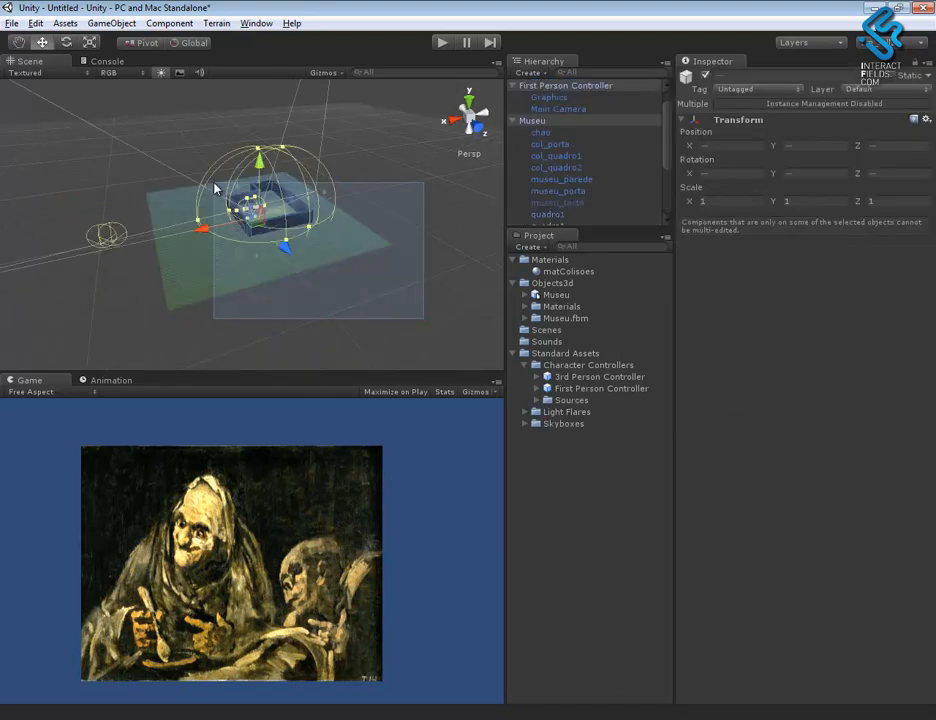
click(351, 289)
drag(418, 299, 252, 183)
alt+drag(367, 270, 340, 247)
mouse_move(669, 160)
mouse_down()
mouse_move(672, 205)
mouse_move(677, 155)
mouse_up()
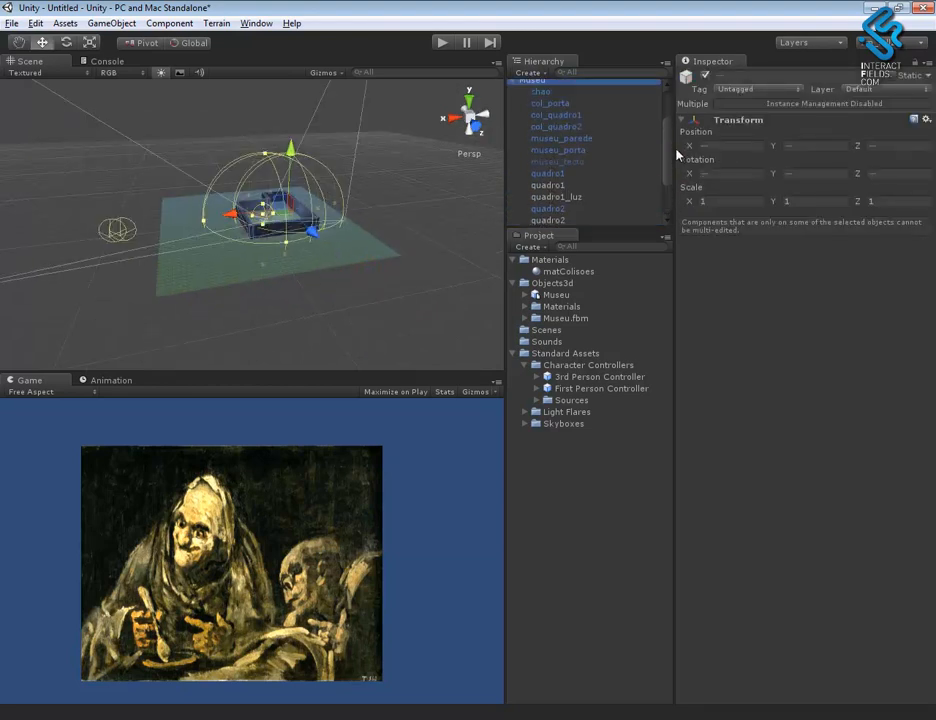
- Assign Museu with its floor, collision, wall, door, ceiling and original quadro1 and quadro2 objects to the museu layer, including all children
click(548, 86)
ctrl+click(553, 92)
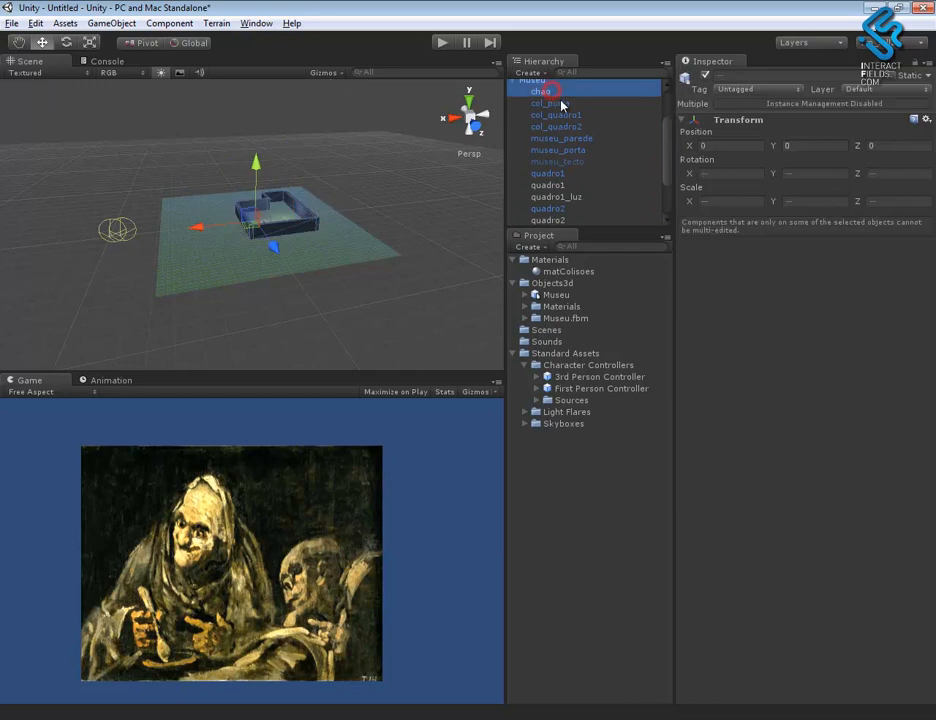
ctrl+click(571, 104)
ctrl+click(572, 115)
ctrl+click(572, 127)
ctrl+click(562, 138)
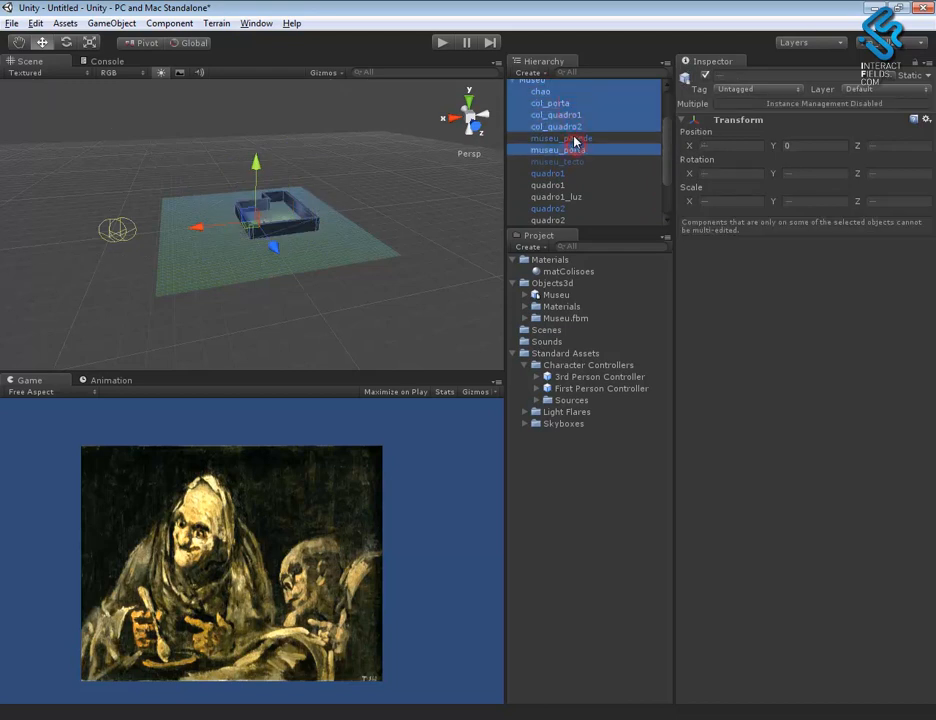
ctrl+click(575, 150)
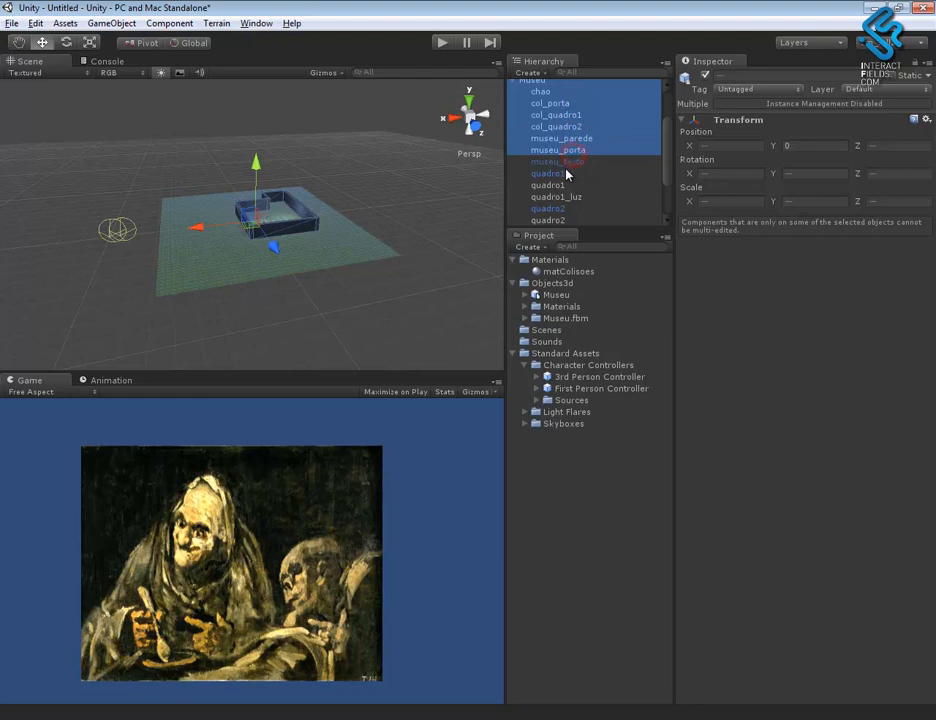
ctrl+click(562, 161)
drag(667, 176, 668, 202)
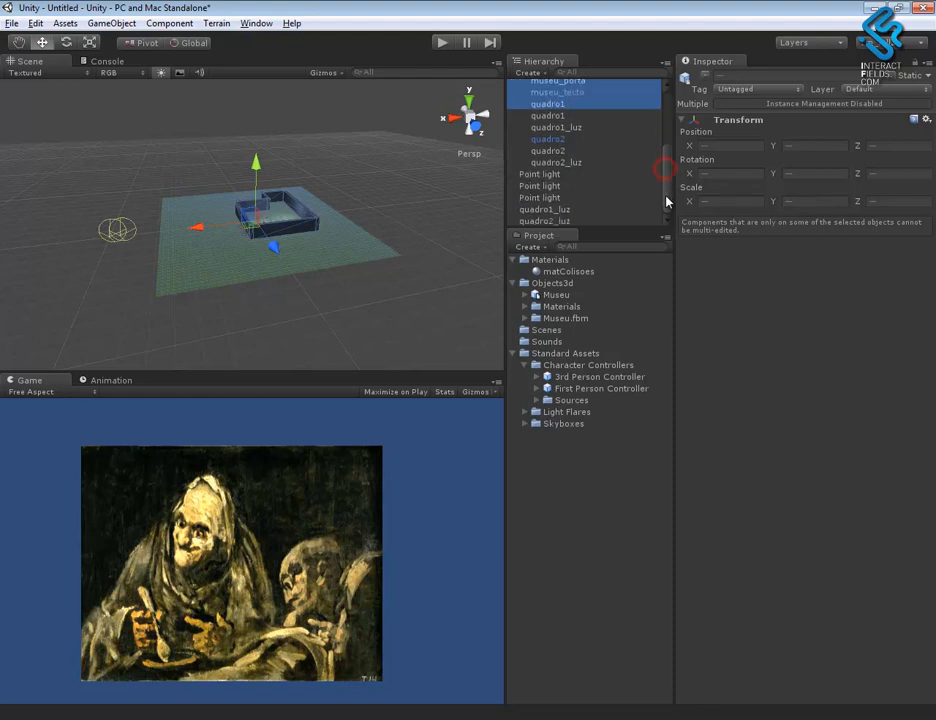
ctrl+click(568, 140)
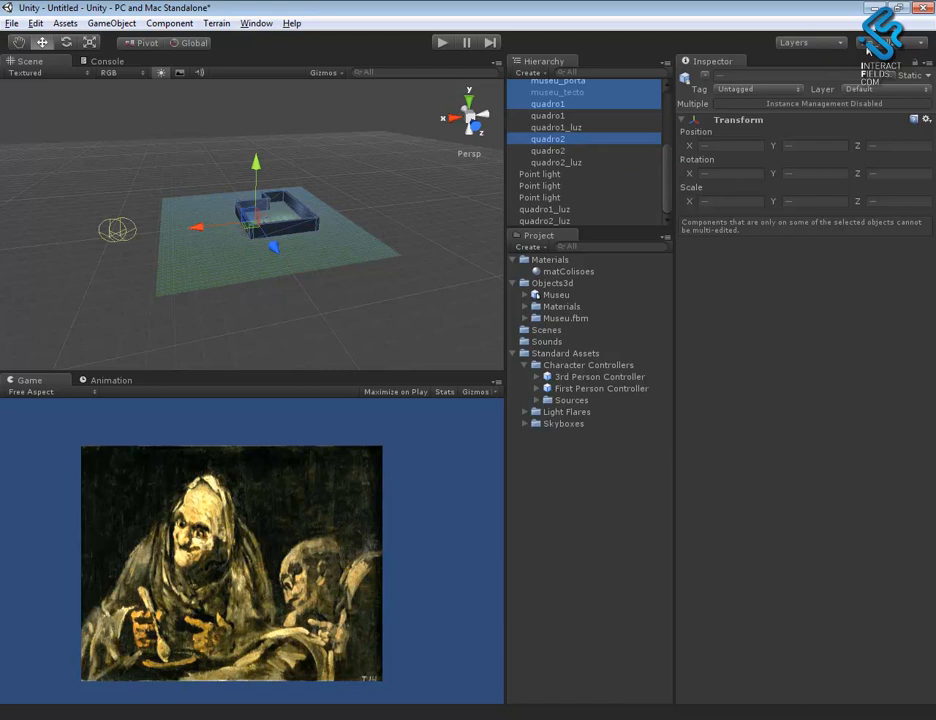
click(808, 43)
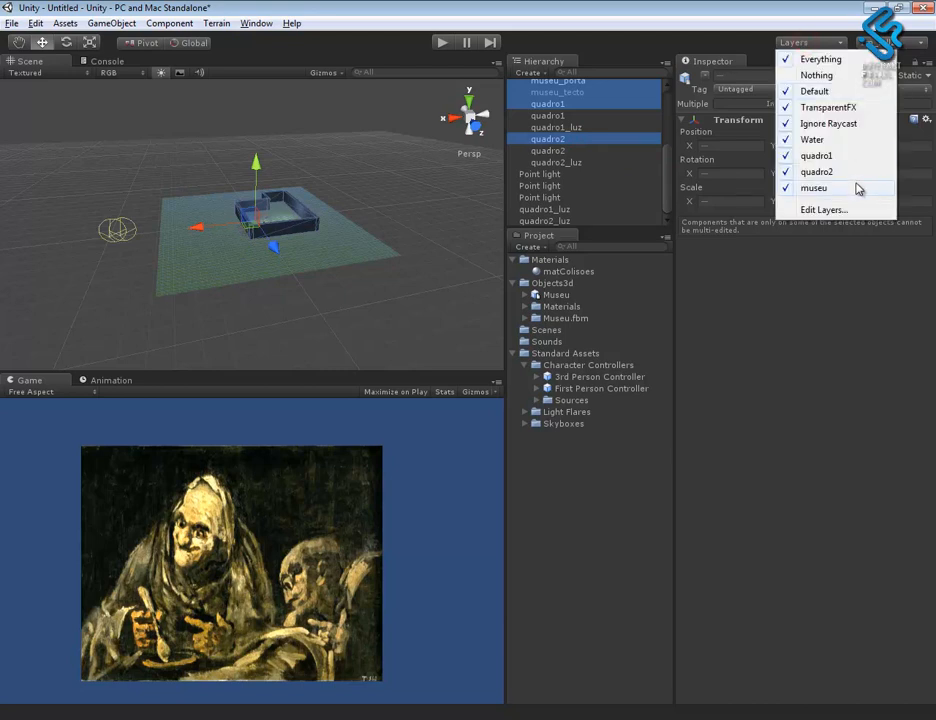
click(776, 373)
click(865, 89)
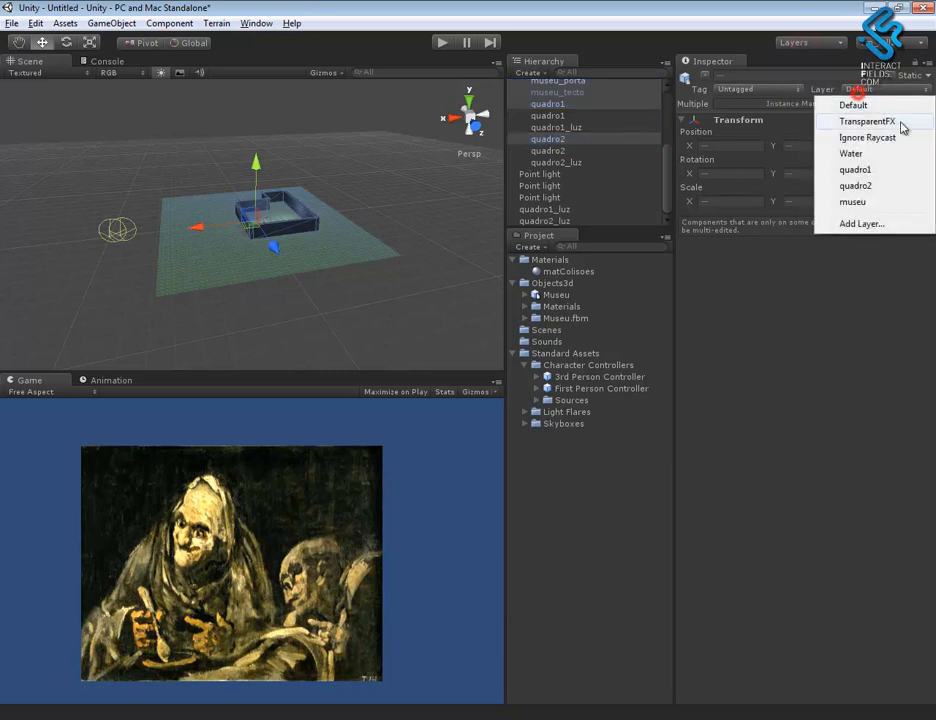
click(870, 202)
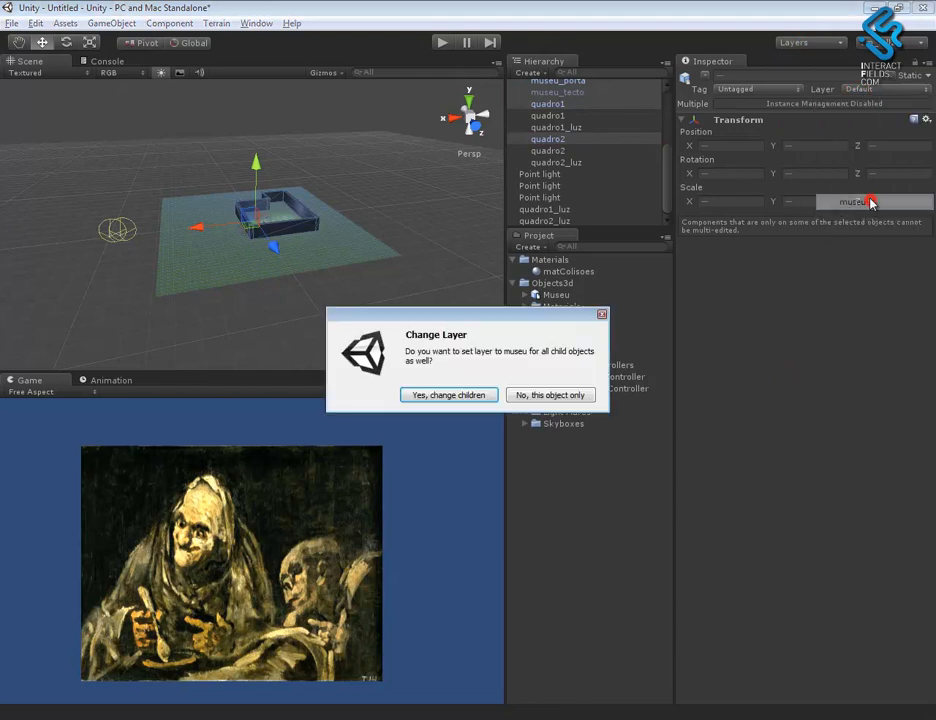
click(448, 395)
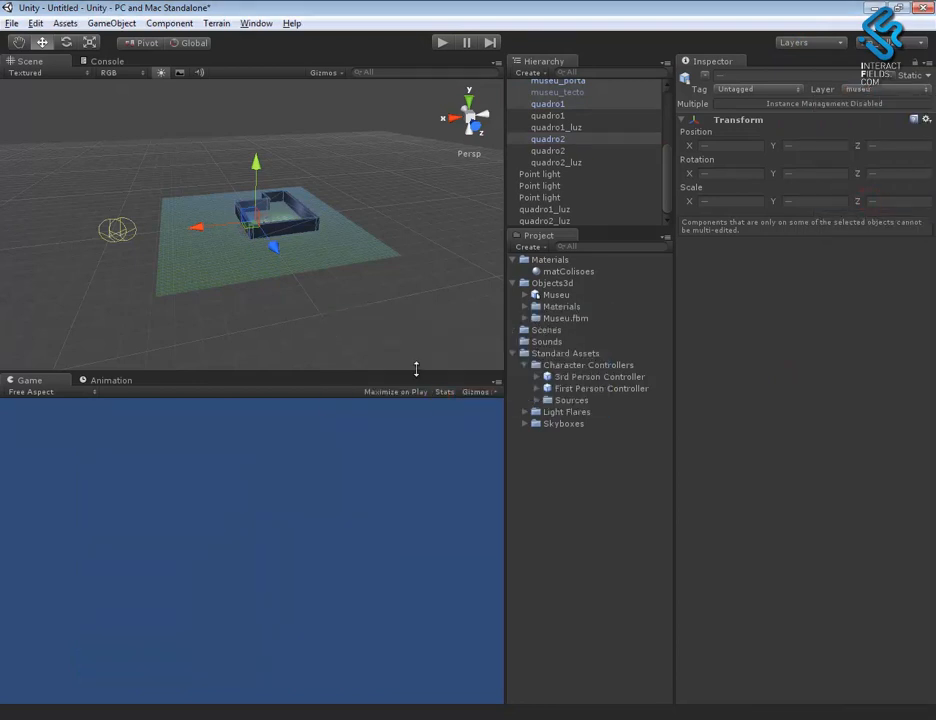
- Assign the quadro2 painting copy in front of Cam2, outside the museum, to the quadro2 layer
alt+drag(217, 267, 305, 280)
alt+right_drag(305, 280, 752, 512)
middle_drag(288, 264, 349, 243)
alt+drag(349, 243, 298, 221)
mouse_move(303, 255)
alt+right_down()
mouse_move(895, 652)
mouse_move(382, 294)
alt+right_up()
click(382, 293)
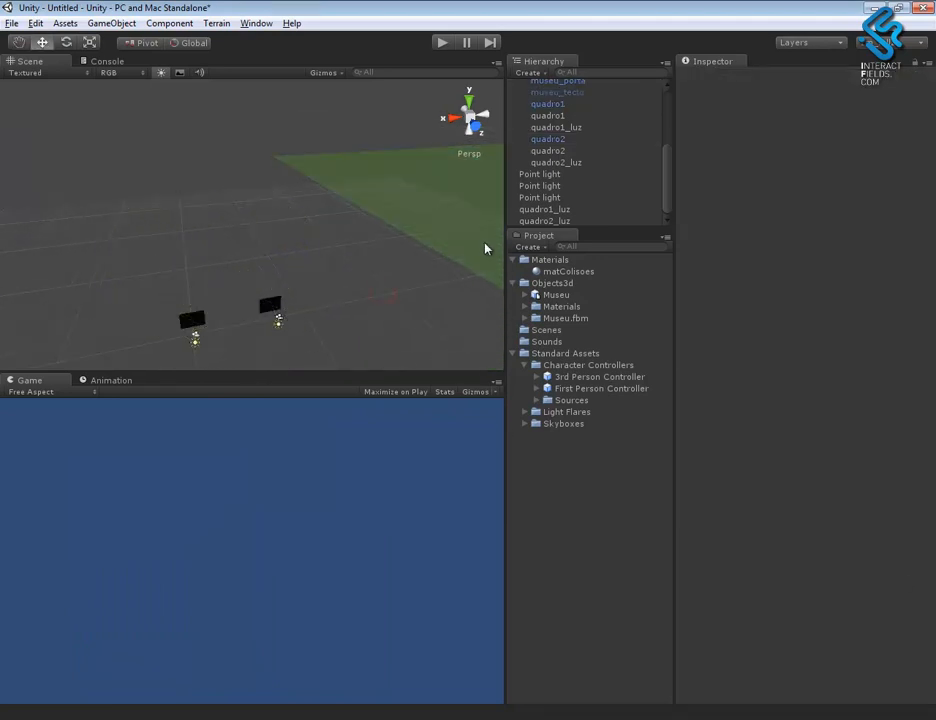
alt+middle_drag(380, 185, 378, 146)
alt+right_drag(290, 249, 890, 660)
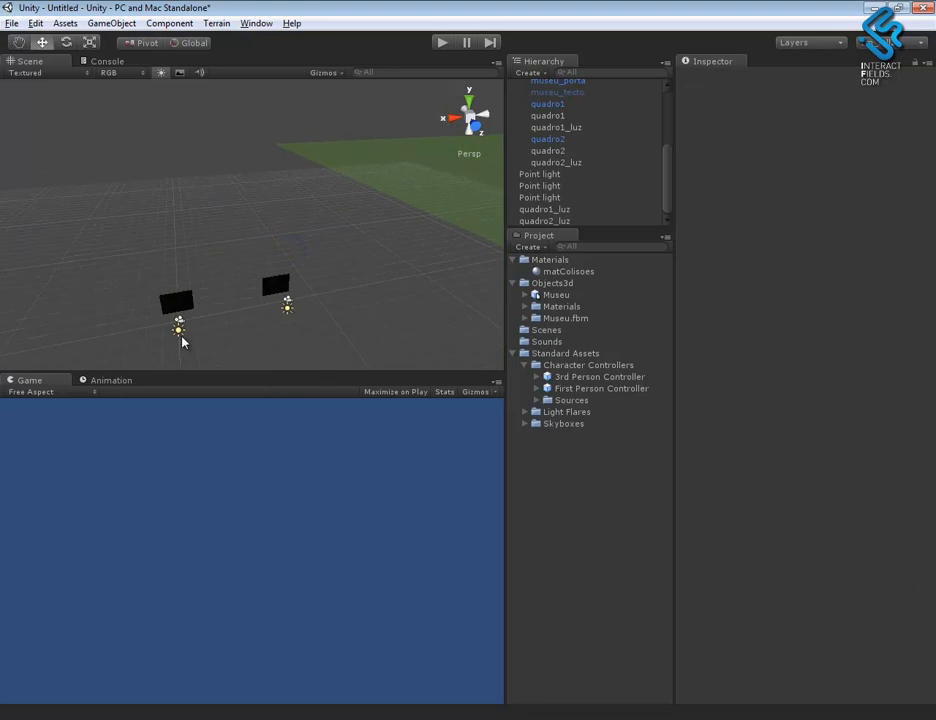
click(286, 303)
key(f)
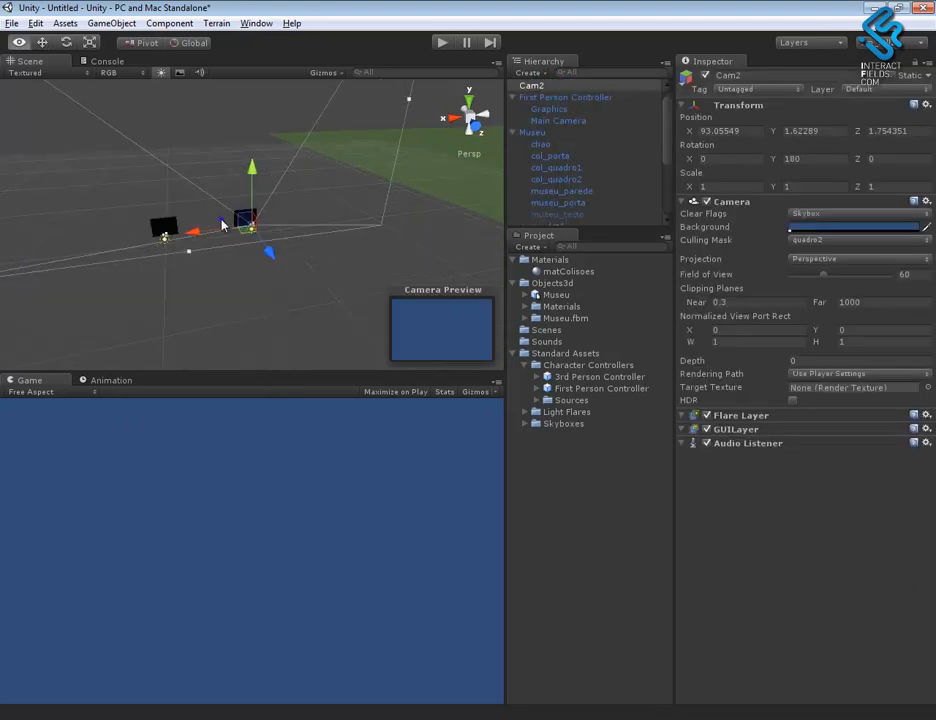
alt+drag(180, 255, 334, 325)
click(238, 311)
click(256, 234)
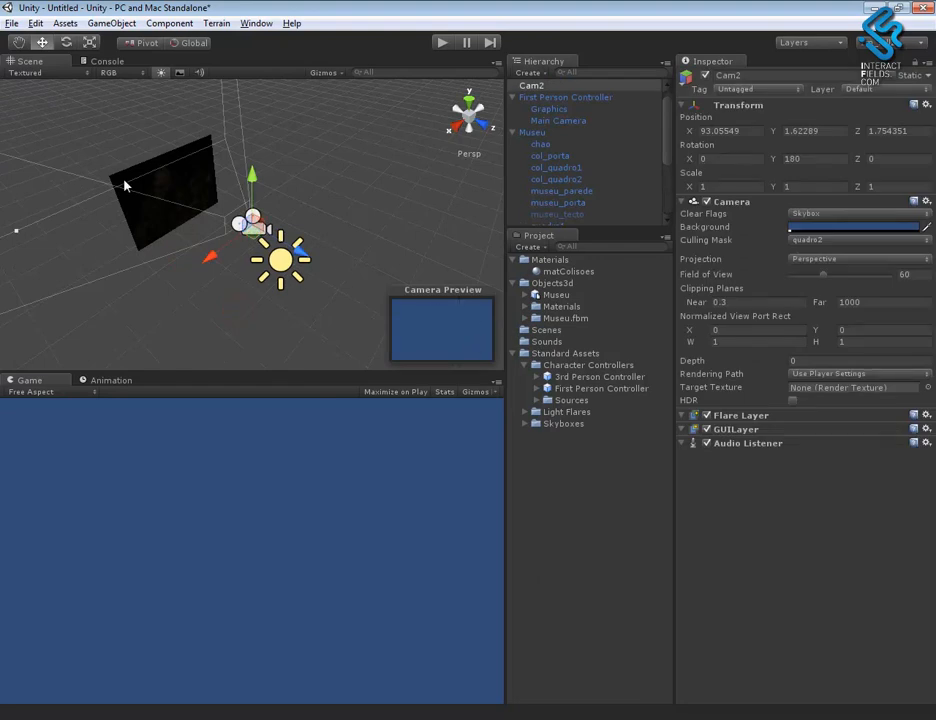
click(163, 193)
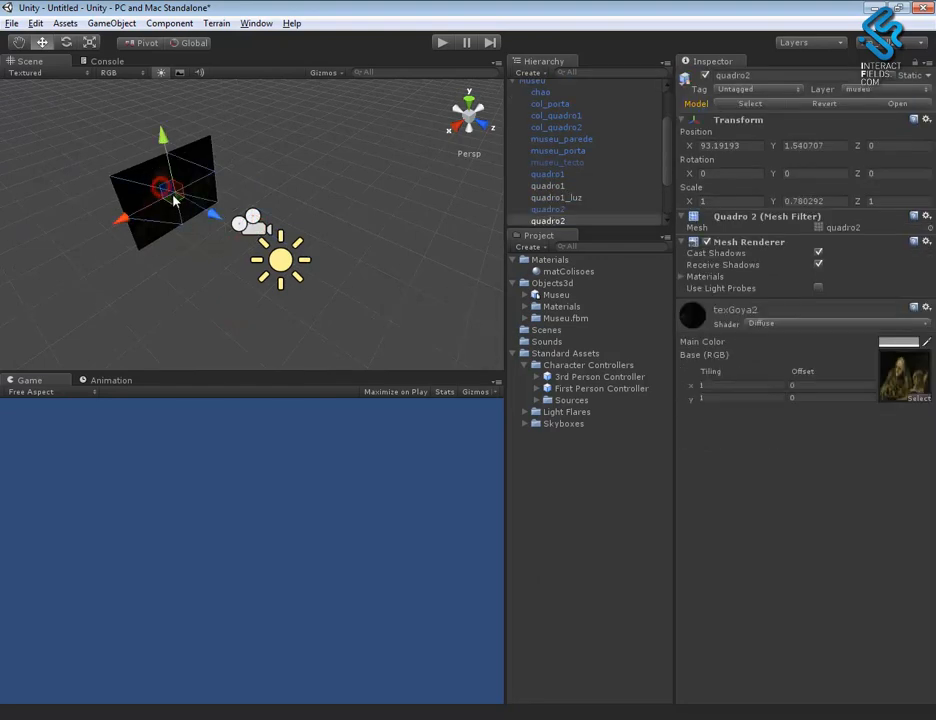
click(877, 90)
click(883, 189)
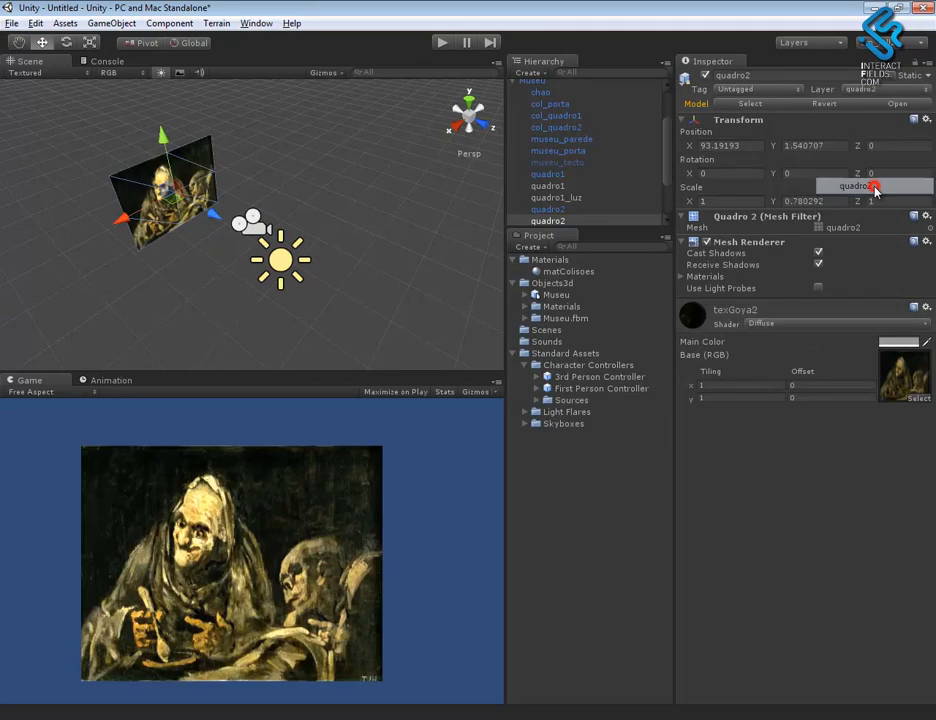
- Assign the quadro1 painting copy in front of Cam1, outside the museum, to the quadro1 layer
mouse_move(296, 304)
alt+mouse_down()
mouse_move(182, 278)
mouse_move(31, 161)
mouse_move(228, 245)
alt+mouse_up()
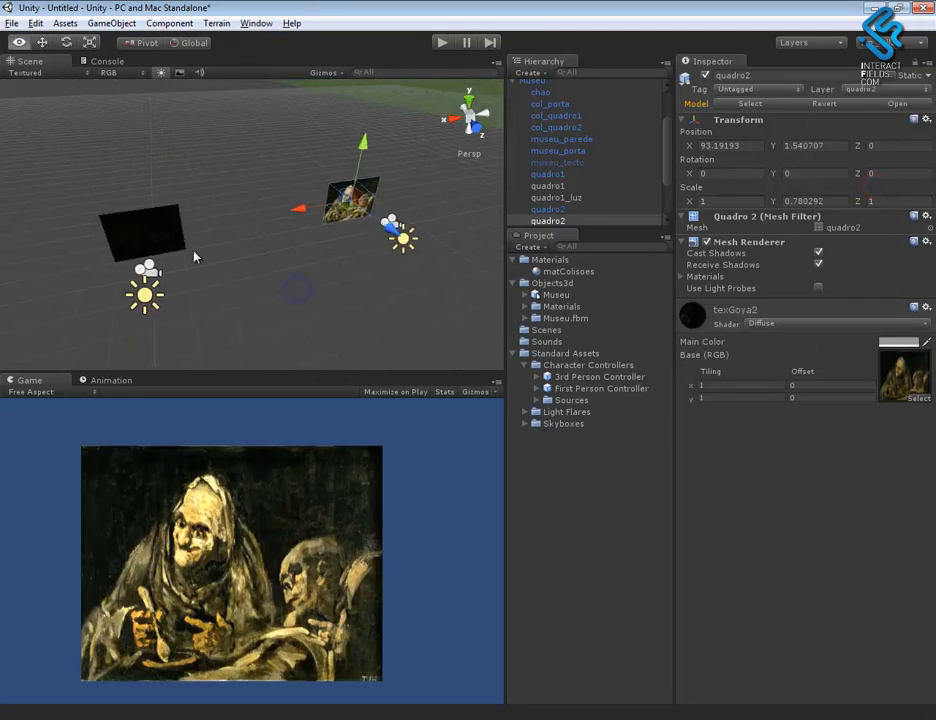
click(154, 270)
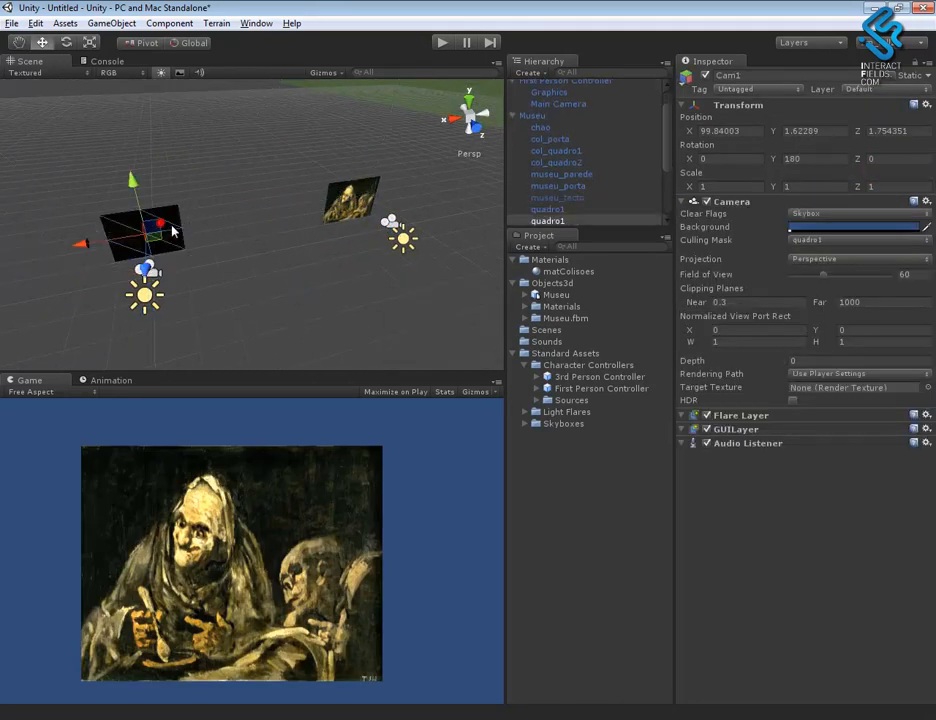
click(163, 228)
click(894, 89)
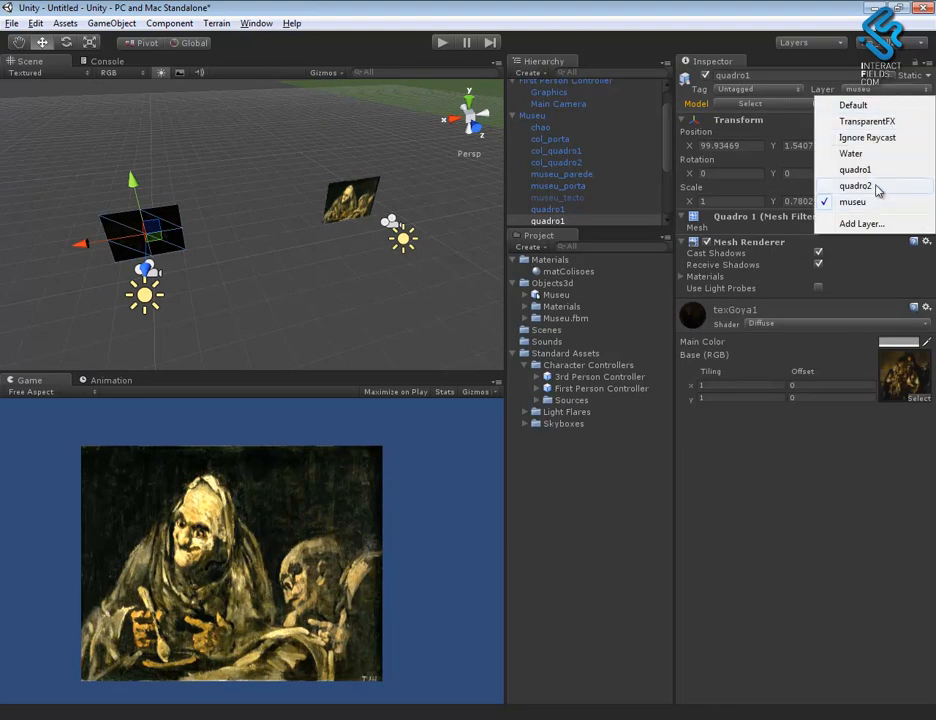
click(854, 169)
- Set the culling mask of the First Person Controller's Main Camera to only the museu layer
middle_drag(357, 280, 36, 264)
scroll(209, 182, down, 4)
middle_drag(323, 278, 232, 274)
scroll(159, 180, down, 3)
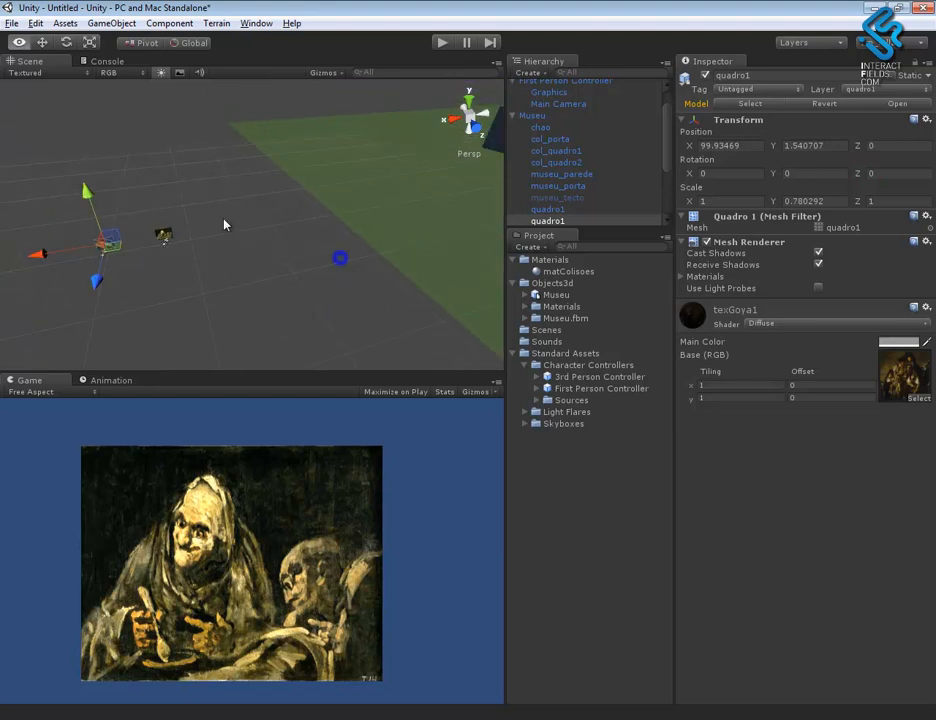
middle_drag(338, 252, 20, 337)
alt+right_drag(312, 279, 156, 161)
middle_drag(349, 230, 161, 243)
alt+right_drag(261, 229, 709, 394)
click(570, 105)
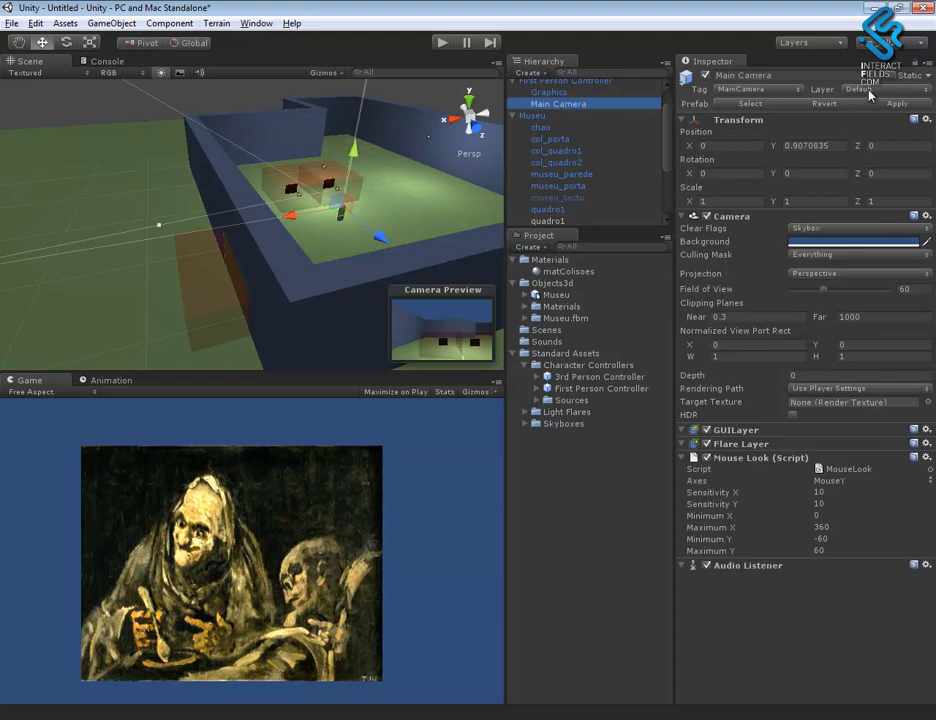
click(900, 89)
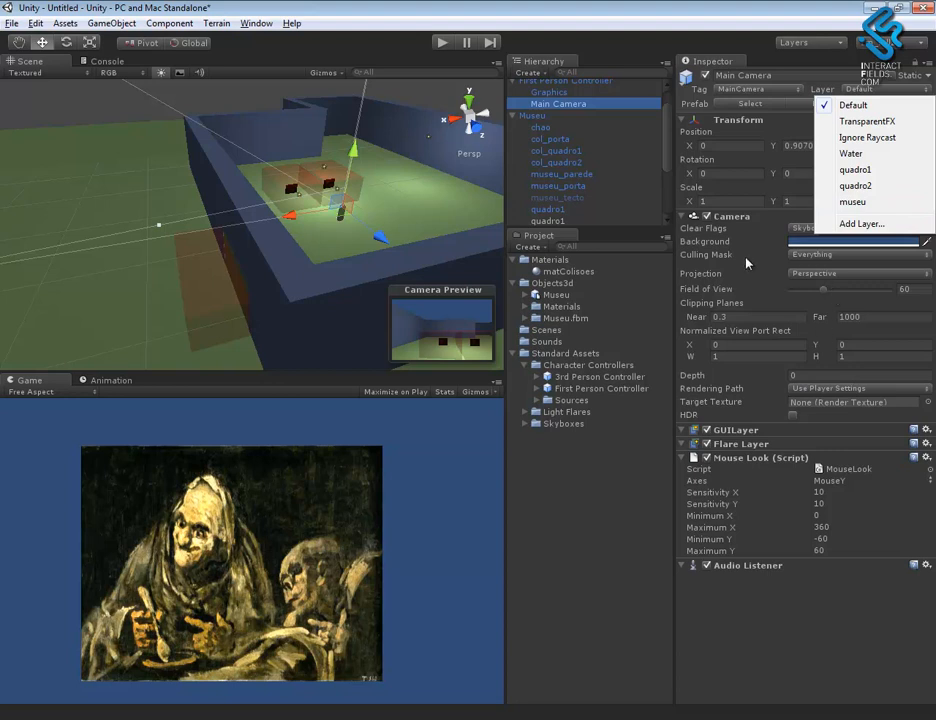
click(810, 254)
click(826, 269)
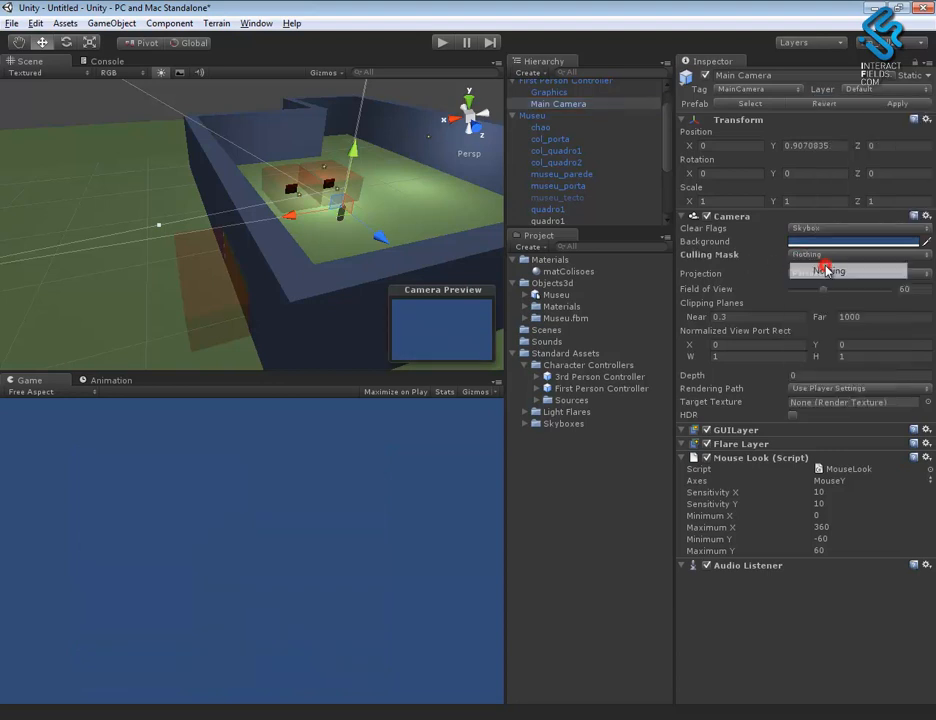
click(815, 255)
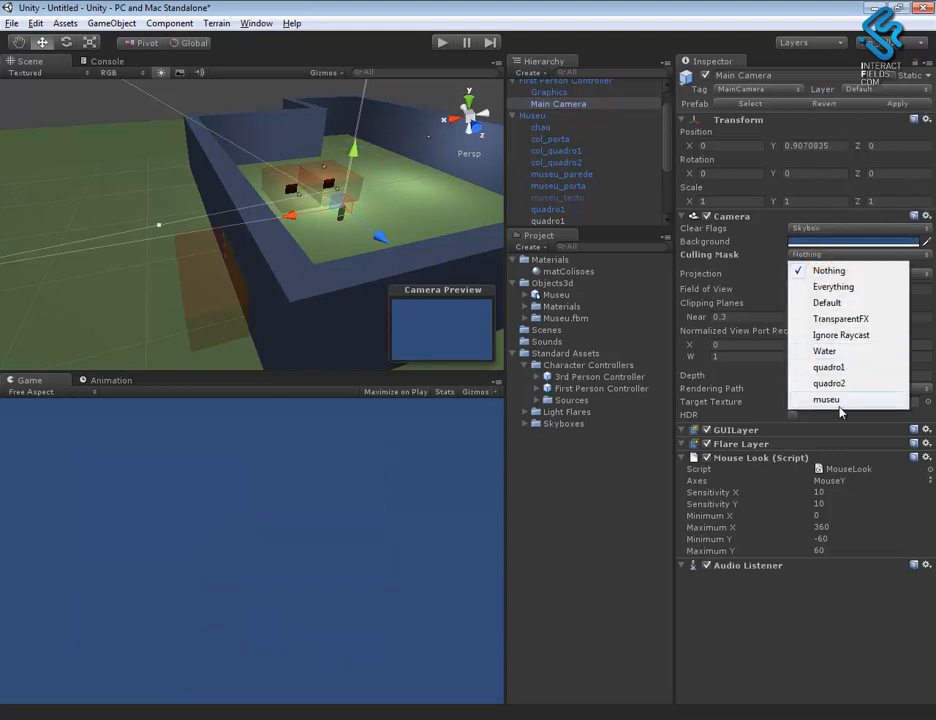
click(838, 400)
alt+drag(355, 274, 330, 253)
alt+drag(403, 274, 267, 257)
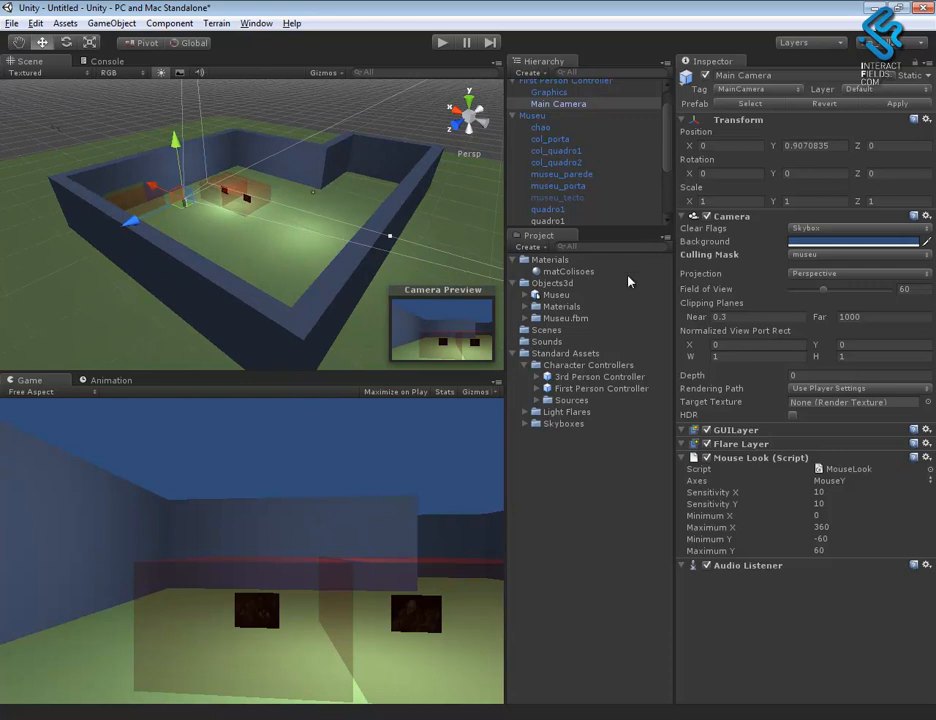
- Check the Generate Colliders option in the Museu model's import settings and examine the museum in the scene
click(578, 296)
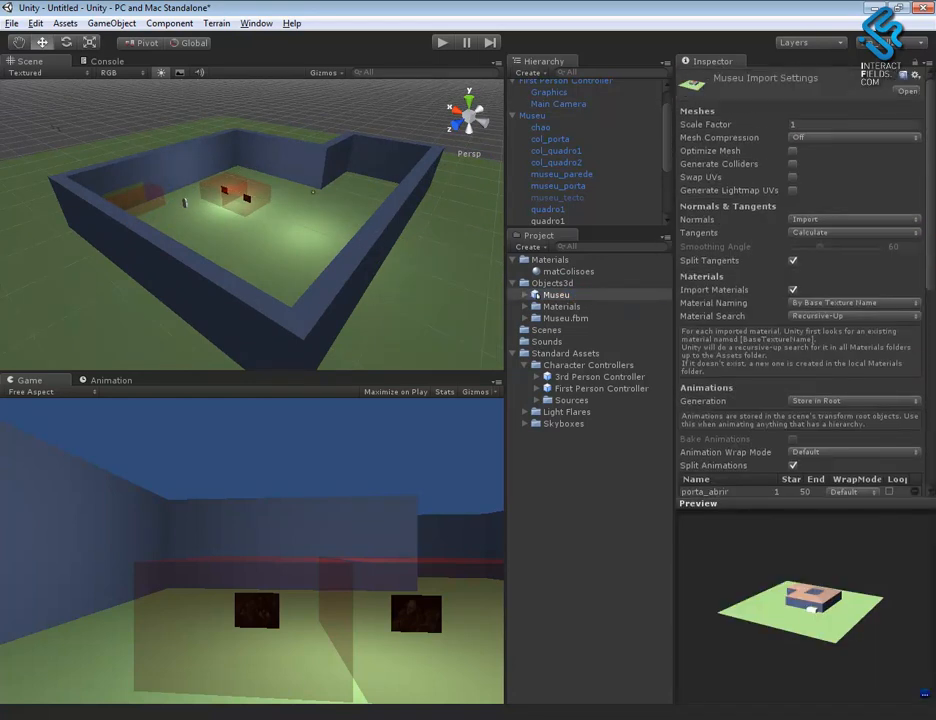
alt+drag(394, 248, 407, 307)
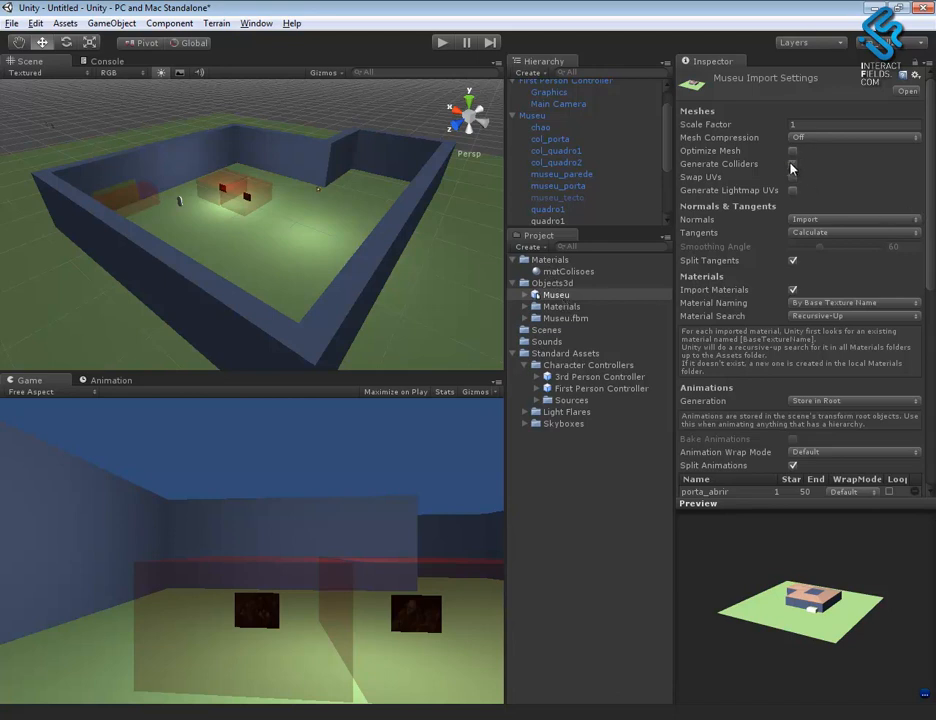
alt+drag(353, 282, 453, 275)
mouse_move(386, 274)
alt+right_down()
mouse_move(347, 245)
mouse_move(349, 267)
mouse_move(308, 261)
alt+right_up()
alt+middle_drag(308, 261, 331, 279)
alt+right_drag(288, 251, 555, 433)
- Add a Box Collider to the museum floor object chao
click(370, 271)
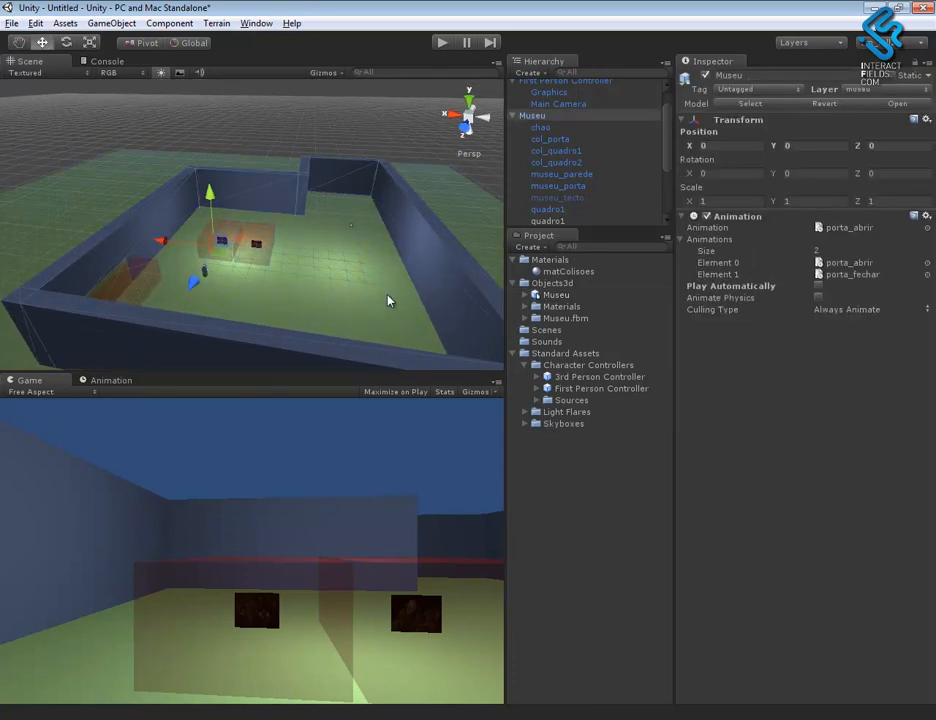
alt+drag(376, 300, 316, 276)
click(548, 138)
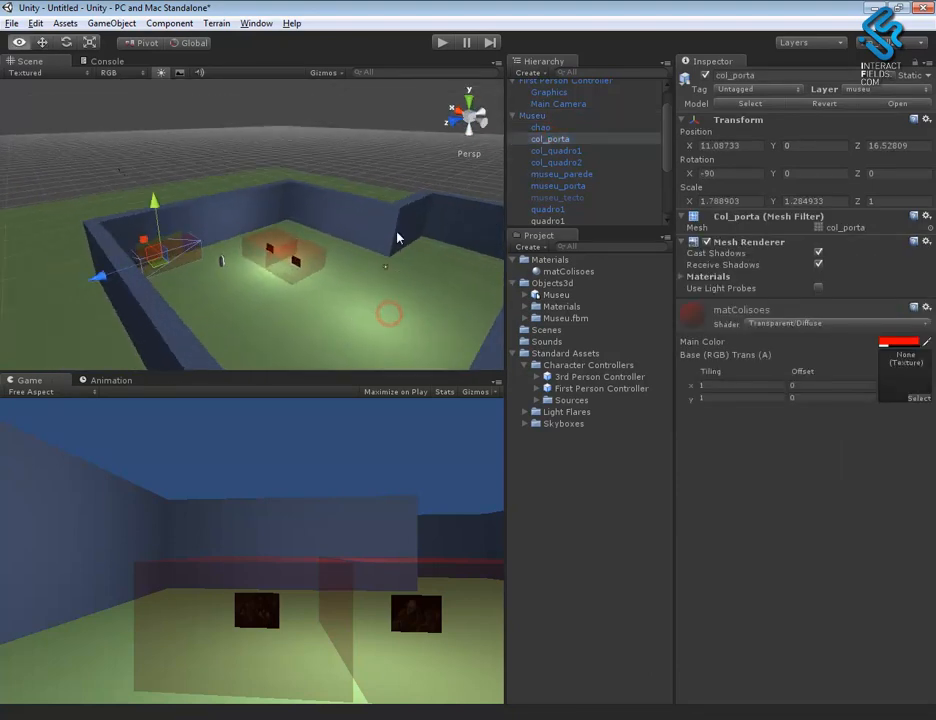
click(542, 128)
alt+drag(399, 283, 356, 239)
click(112, 23)
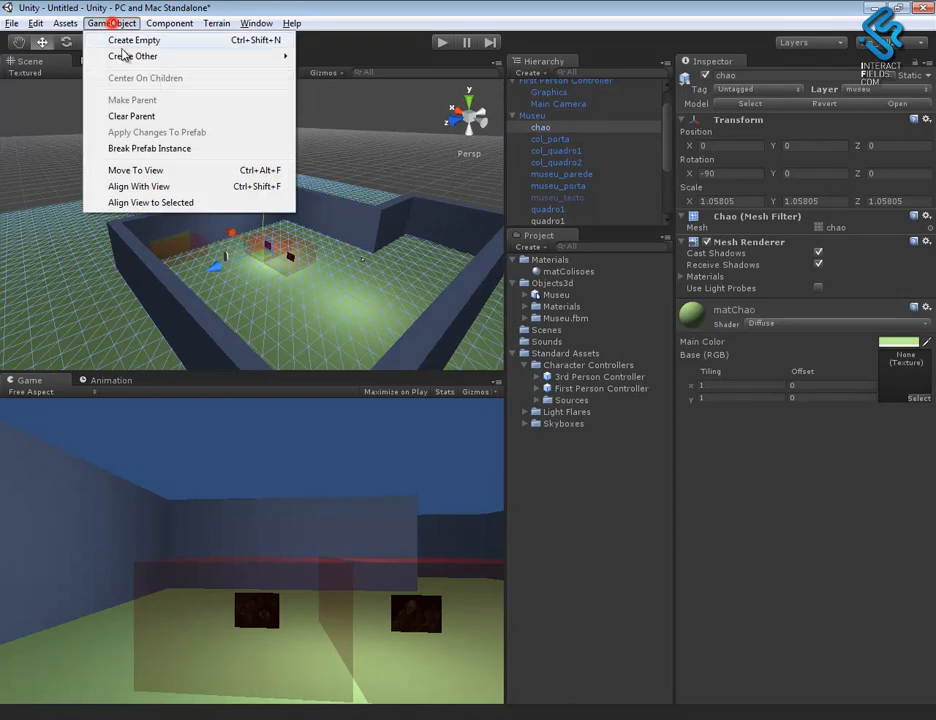
mouse_move(165, 23)
mouse_move(200, 72)
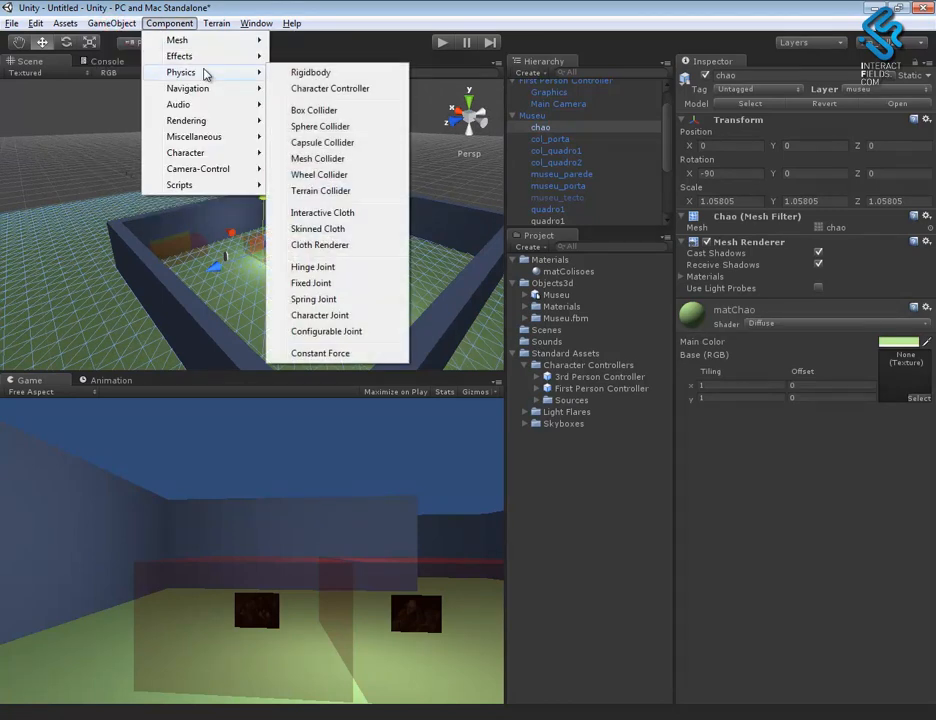
click(335, 109)
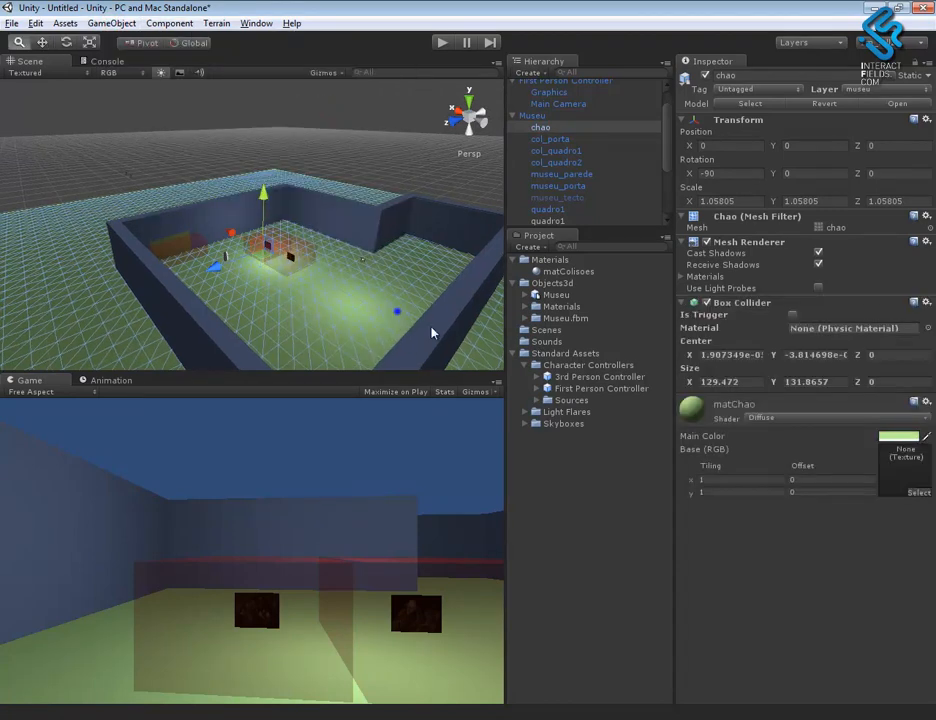
- Add a Mesh Collider to the museum walls object museu_parede
alt+drag(395, 312, 419, 248)
click(380, 232)
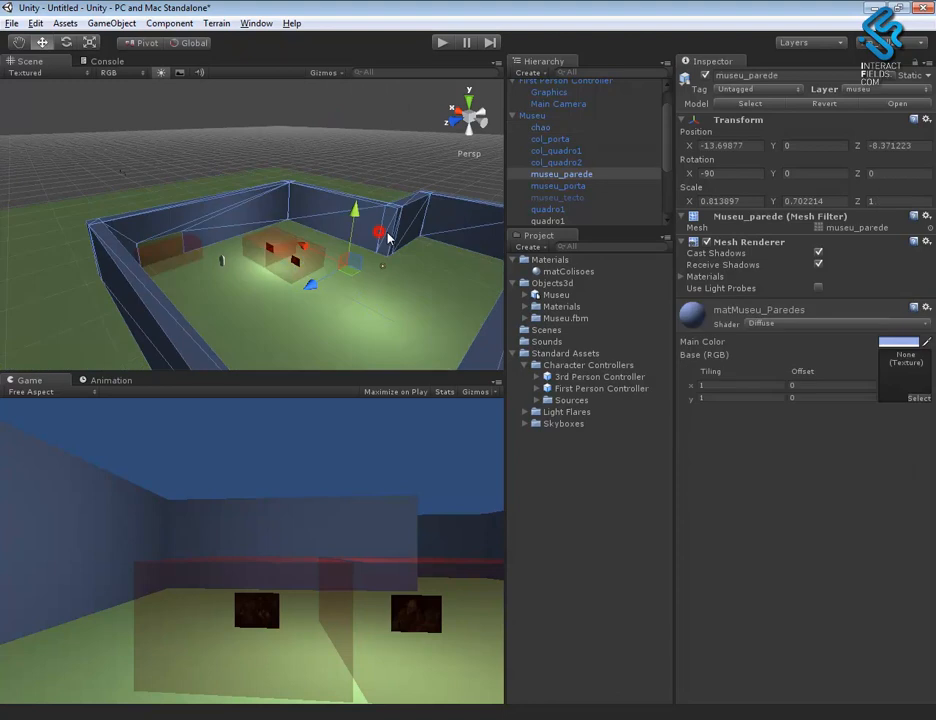
click(168, 23)
mouse_move(213, 58)
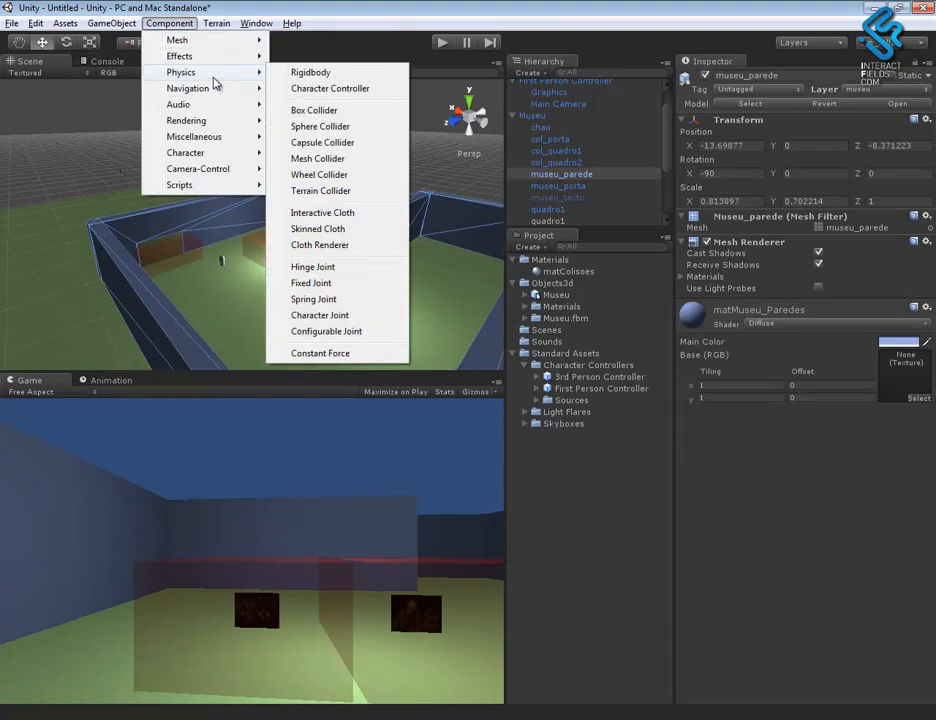
click(335, 158)
- Add a Box Collider to the col_quadro2 collision volume and enable Is Trigger on it
scroll(412, 318, up, 3)
alt+drag(412, 318, 652, 378)
alt+drag(333, 232, 333, 276)
click(333, 276)
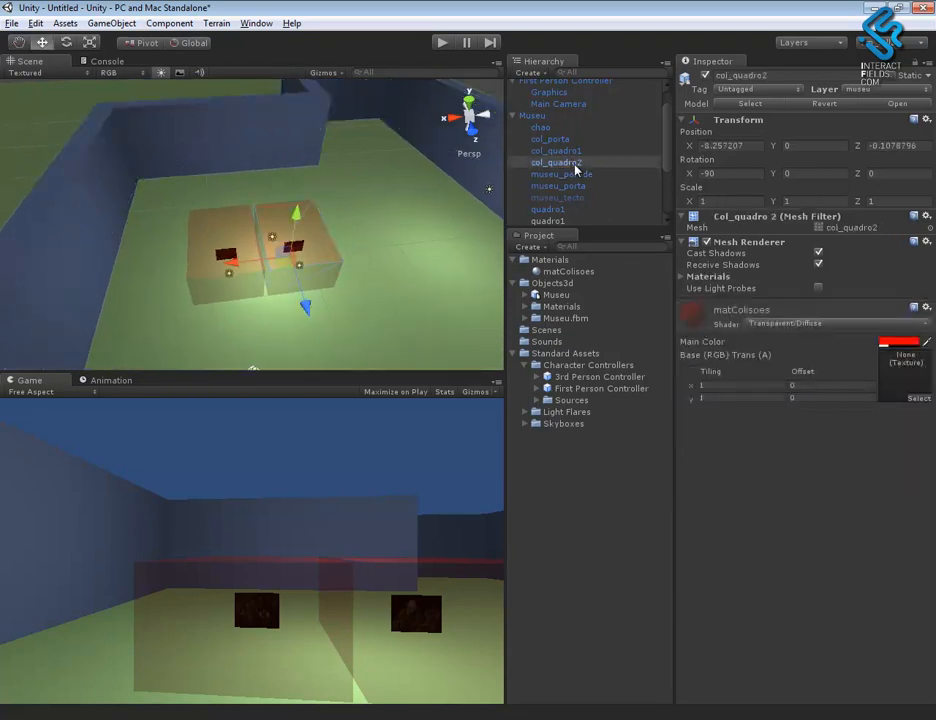
alt+drag(352, 315, 278, 313)
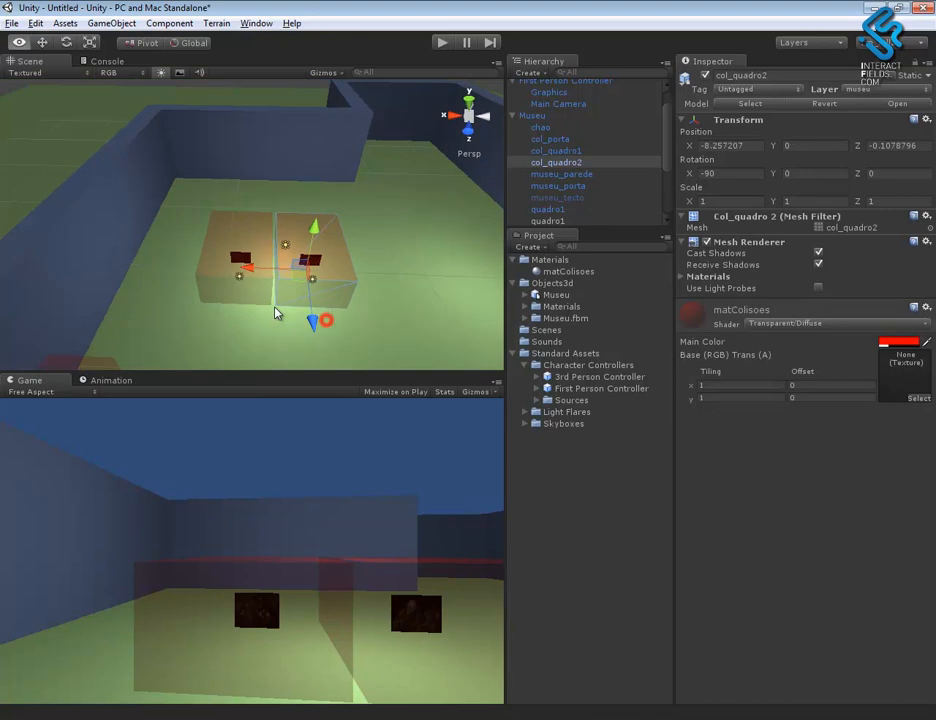
click(146, 24)
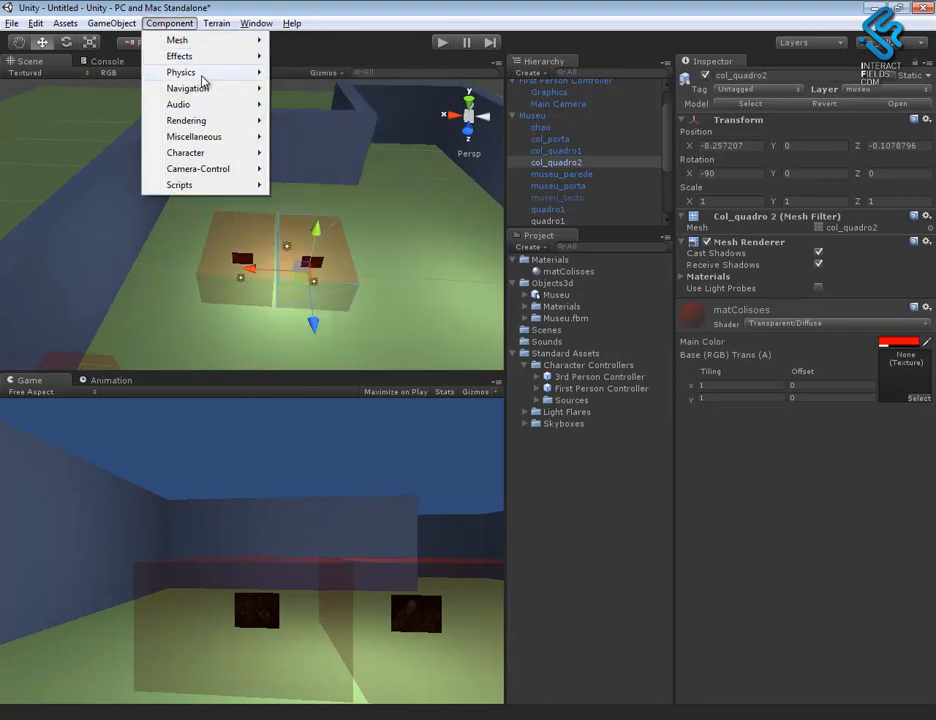
mouse_move(210, 76)
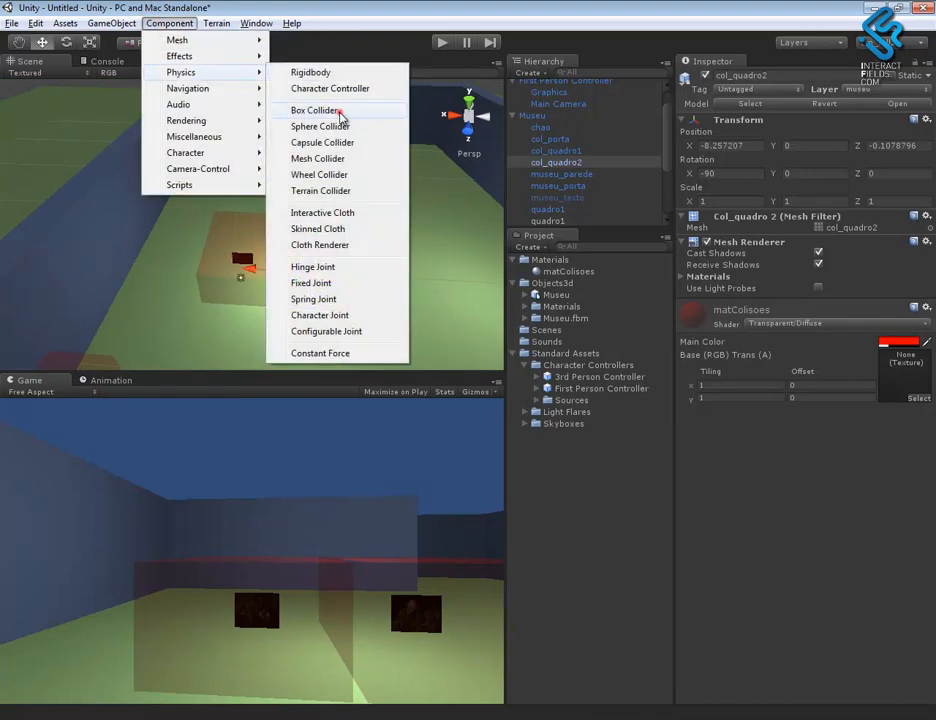
click(341, 113)
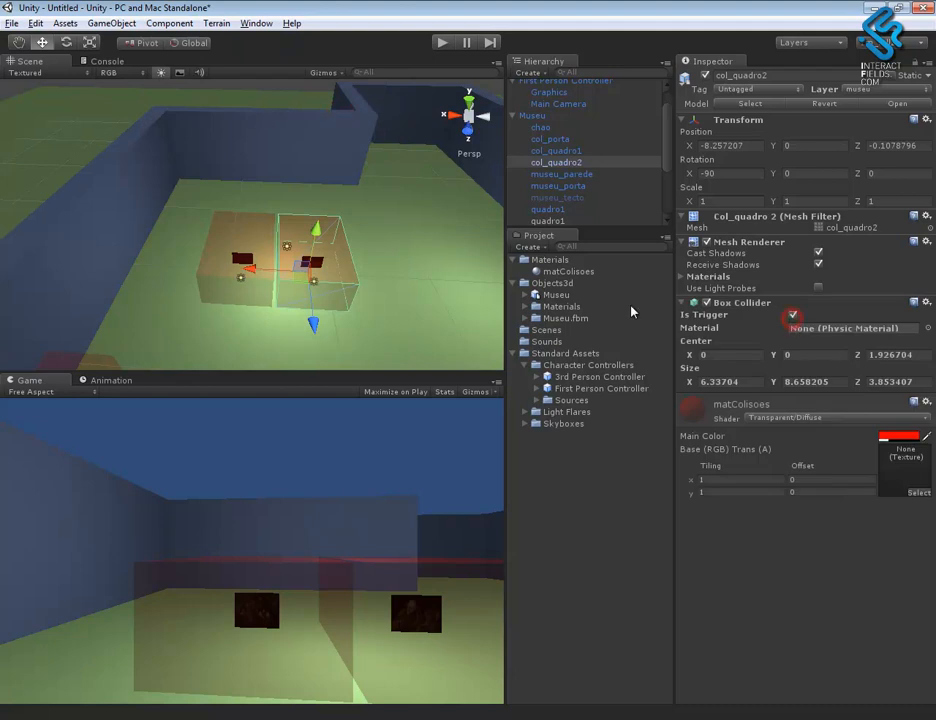
- Add a Box Collider to the col_quadro1 collision volume and enable Is Trigger on it
click(228, 284)
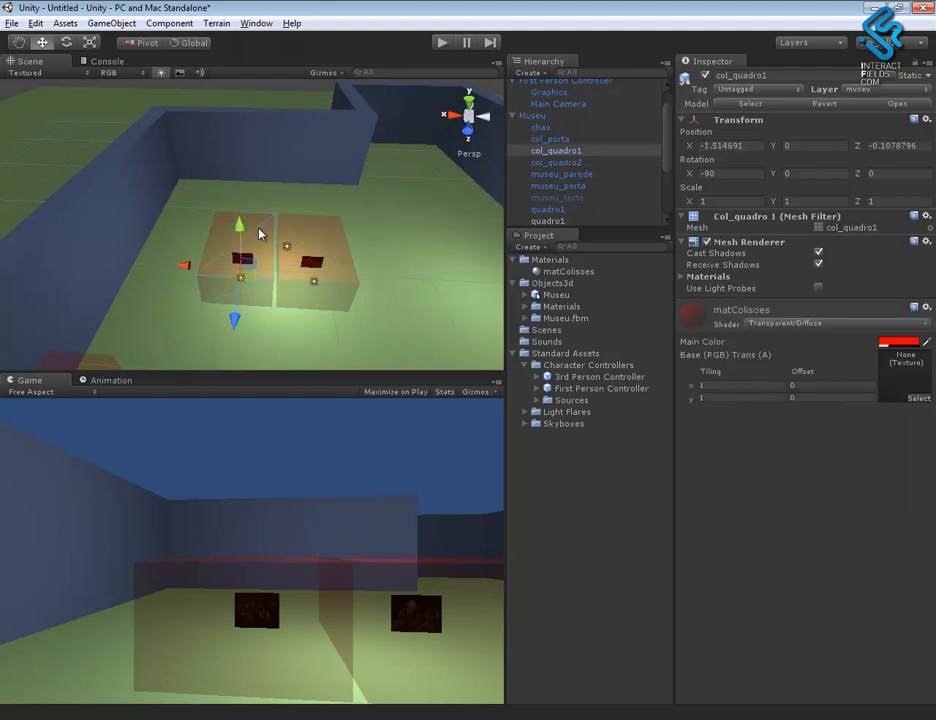
click(170, 23)
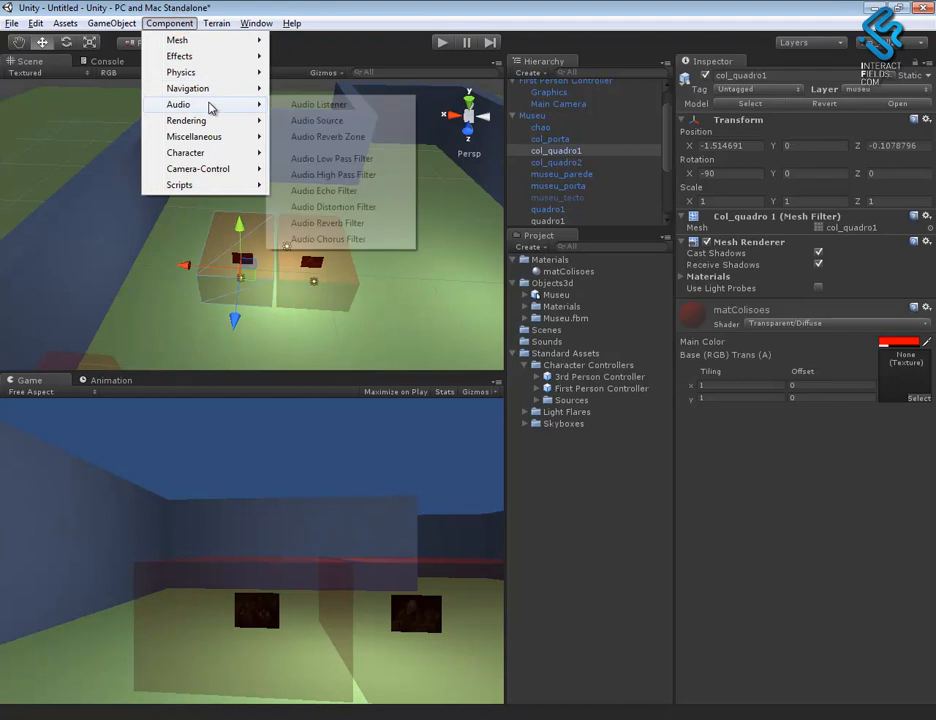
mouse_move(211, 76)
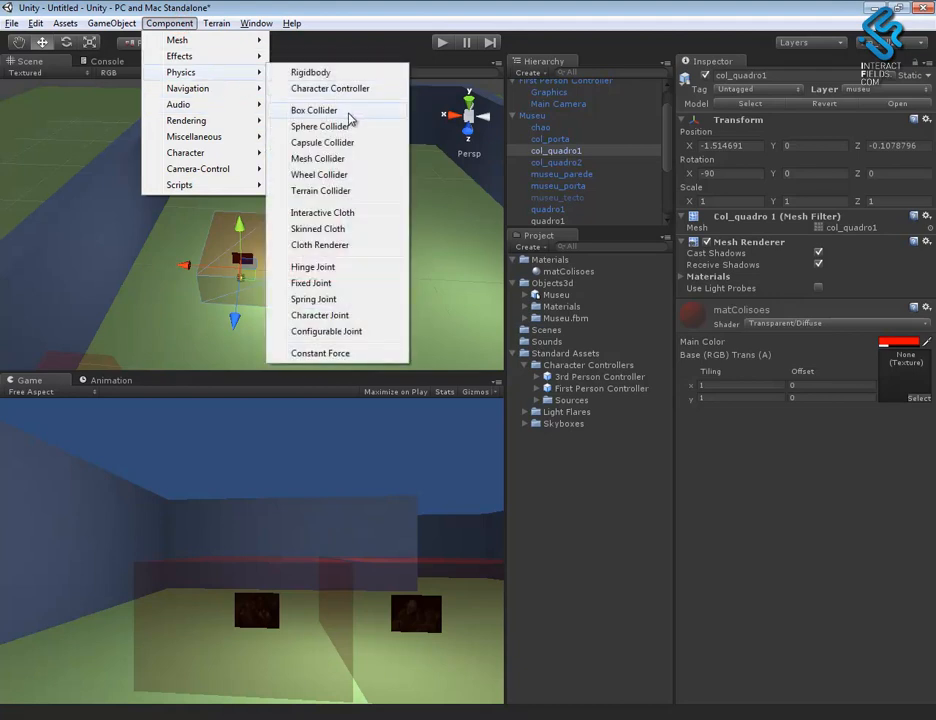
click(351, 117)
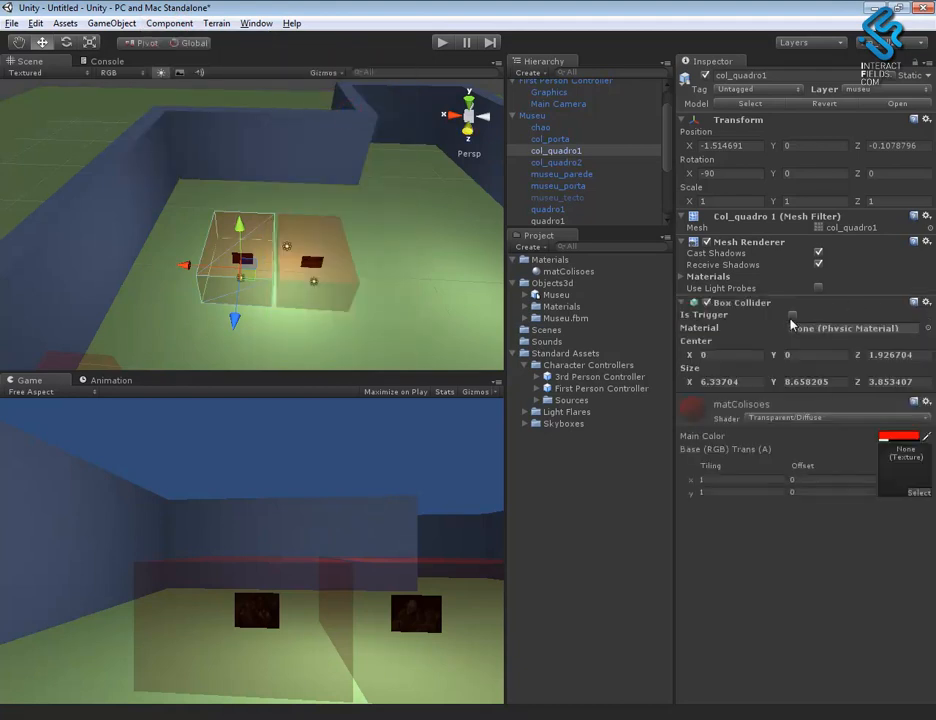
- Add a Box Collider to the col_porta collision volume at the museum door and enable Is Trigger on it
alt+drag(418, 336, 131, 264)
click(155, 318)
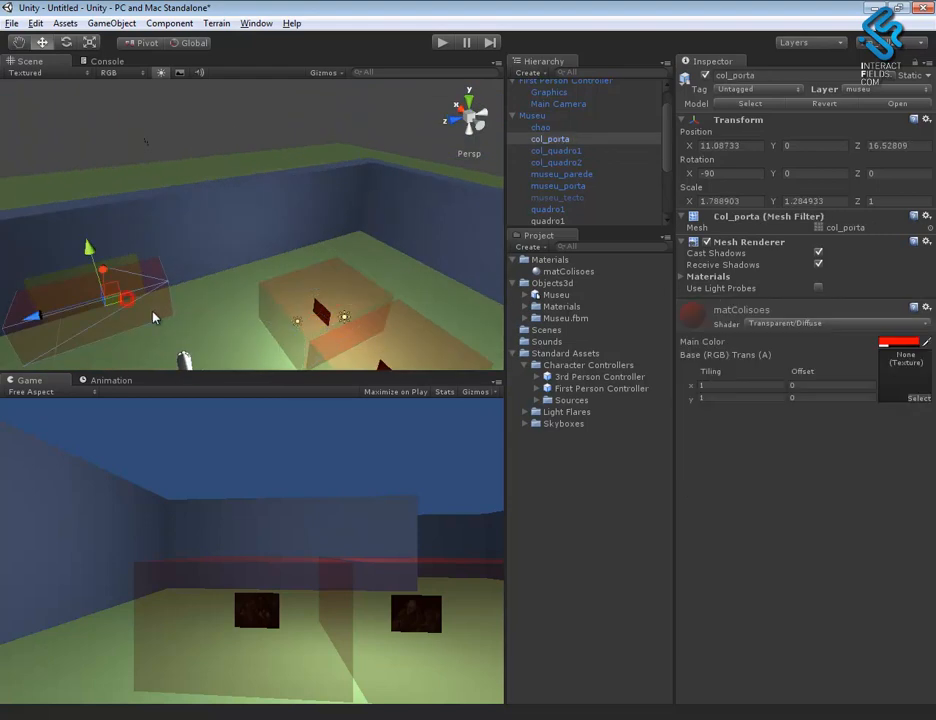
click(169, 24)
mouse_move(207, 80)
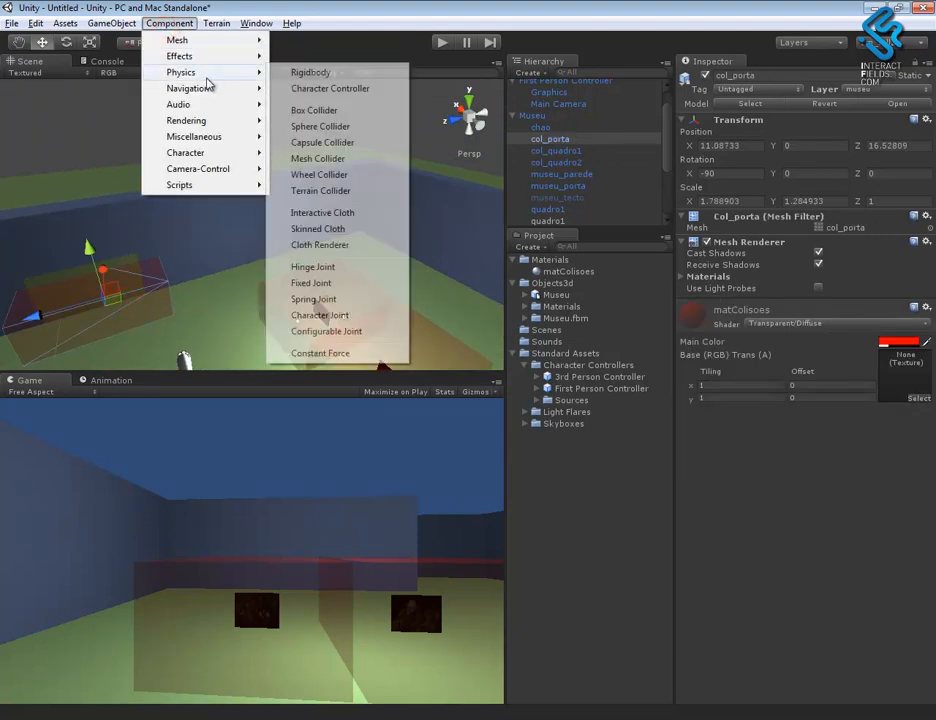
click(330, 112)
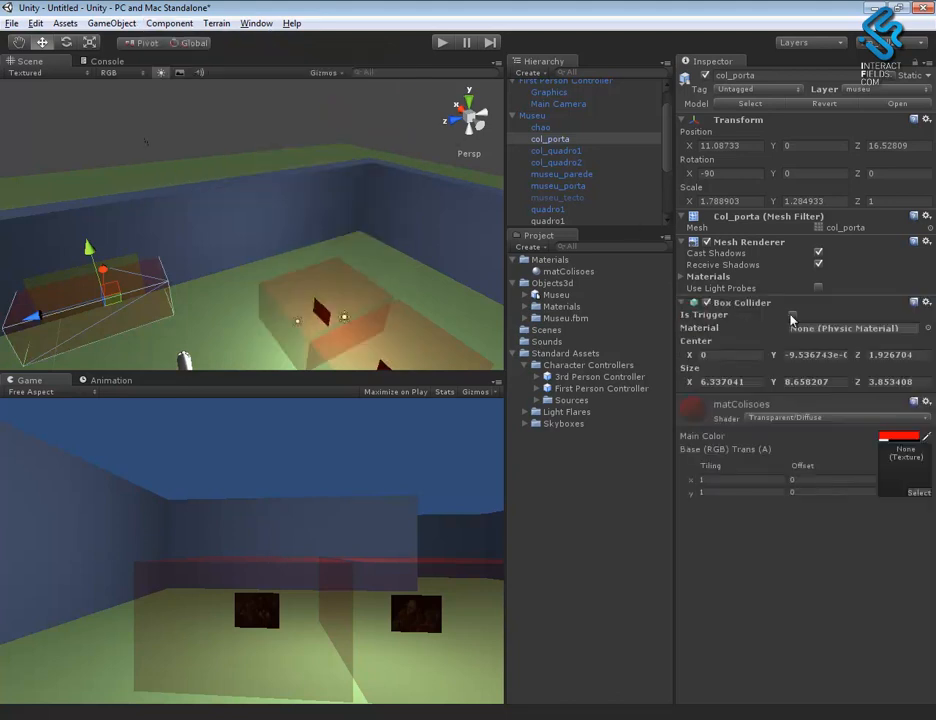
- Play the scene to check which camera is shown, and stop it again
alt+drag(372, 340, 267, 300)
click(441, 42)
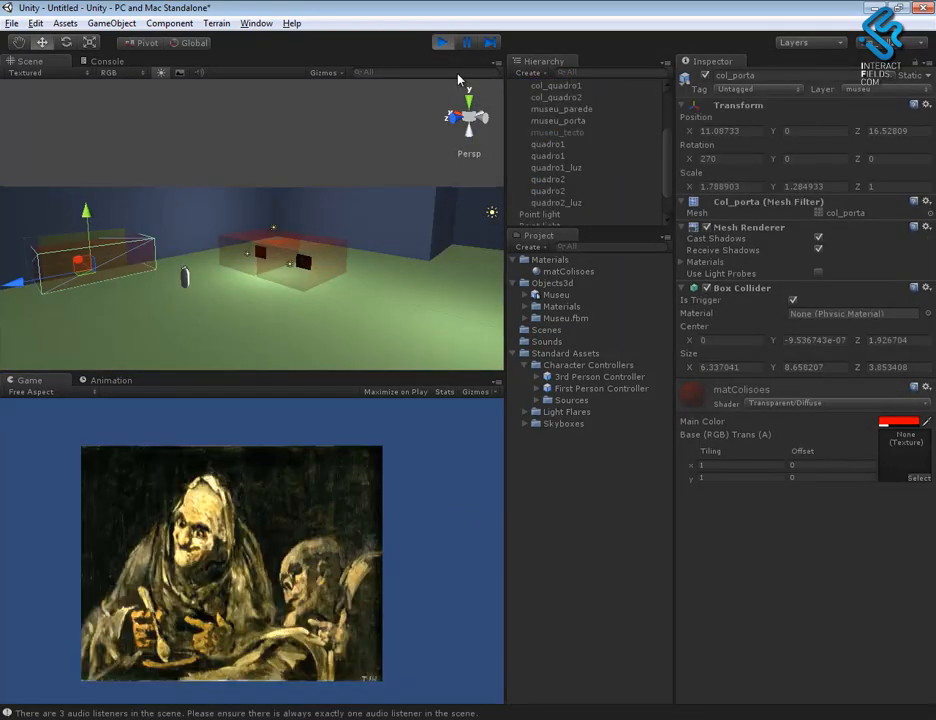
click(441, 43)
- Set the Depth of the First Person Controller's Main Camera to 1 and play the scene
drag(669, 137, 669, 127)
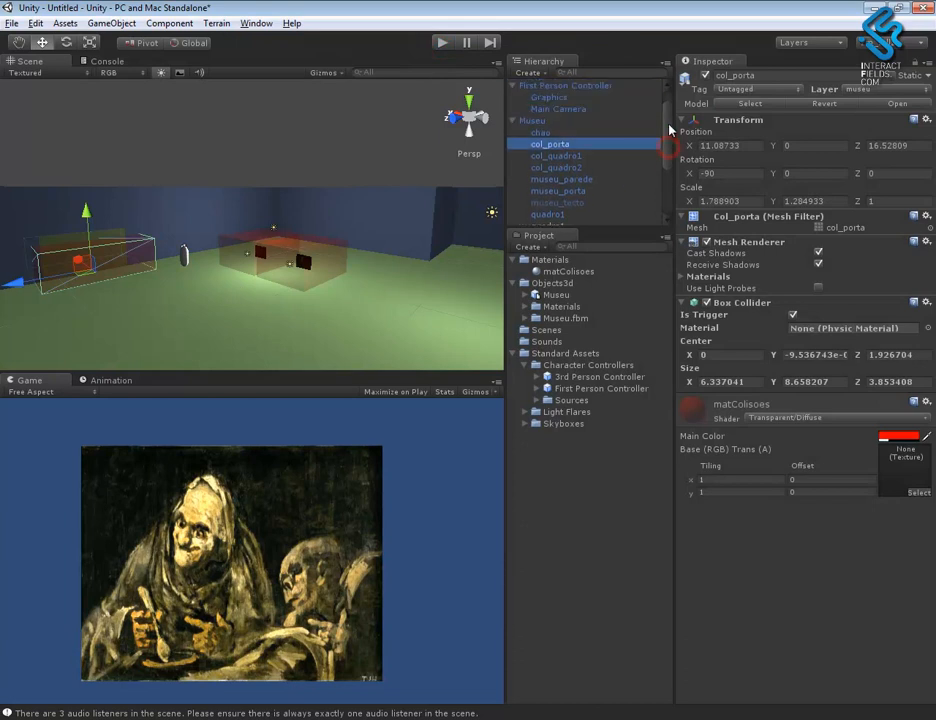
click(513, 120)
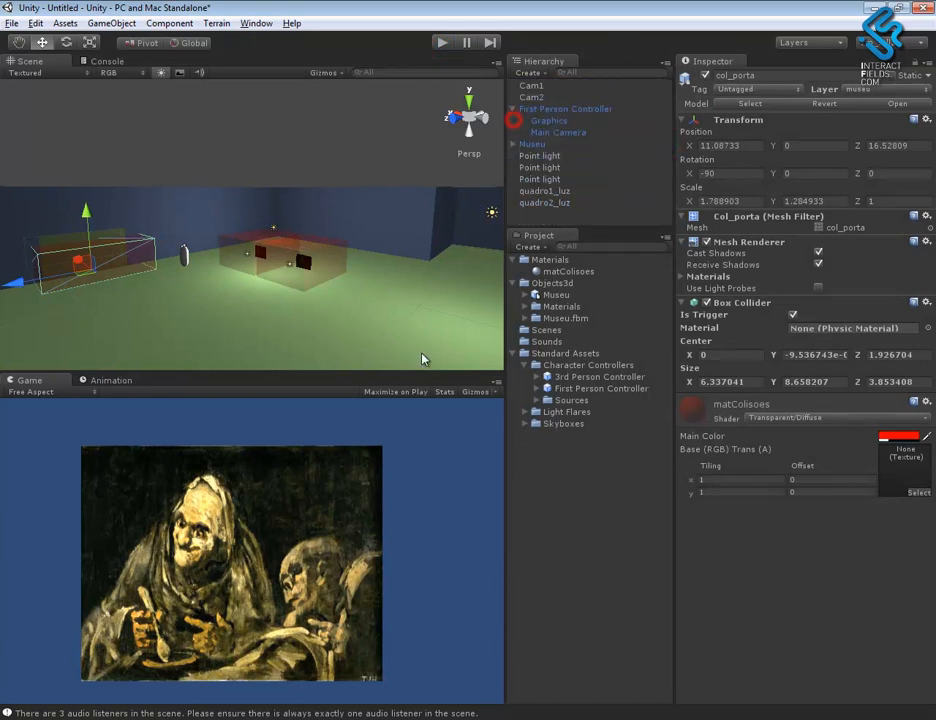
click(558, 133)
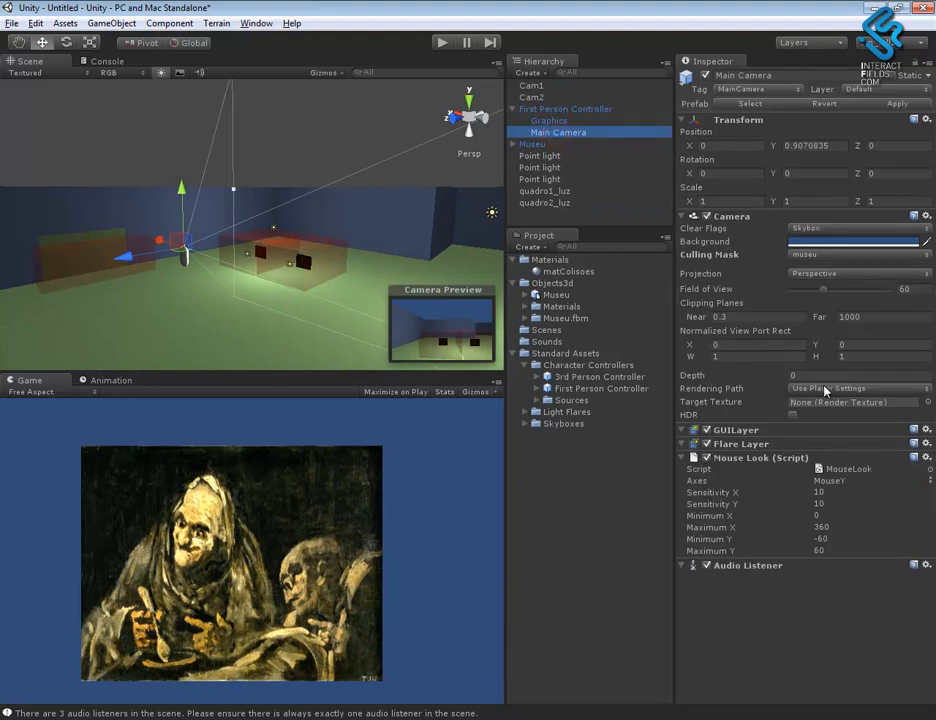
click(804, 375)
text(1)
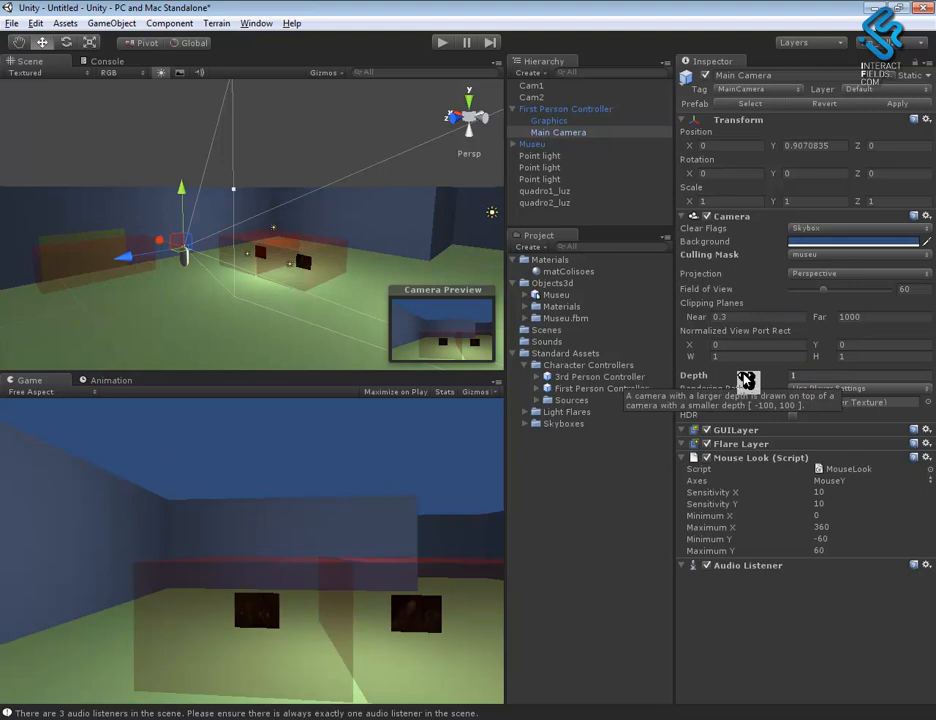
click(441, 42)
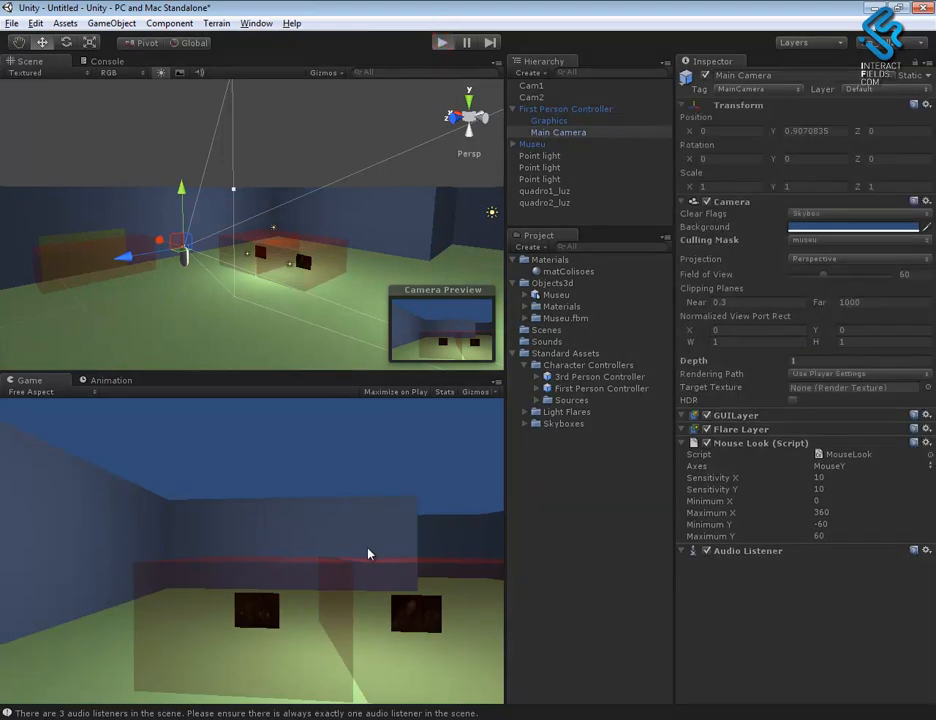
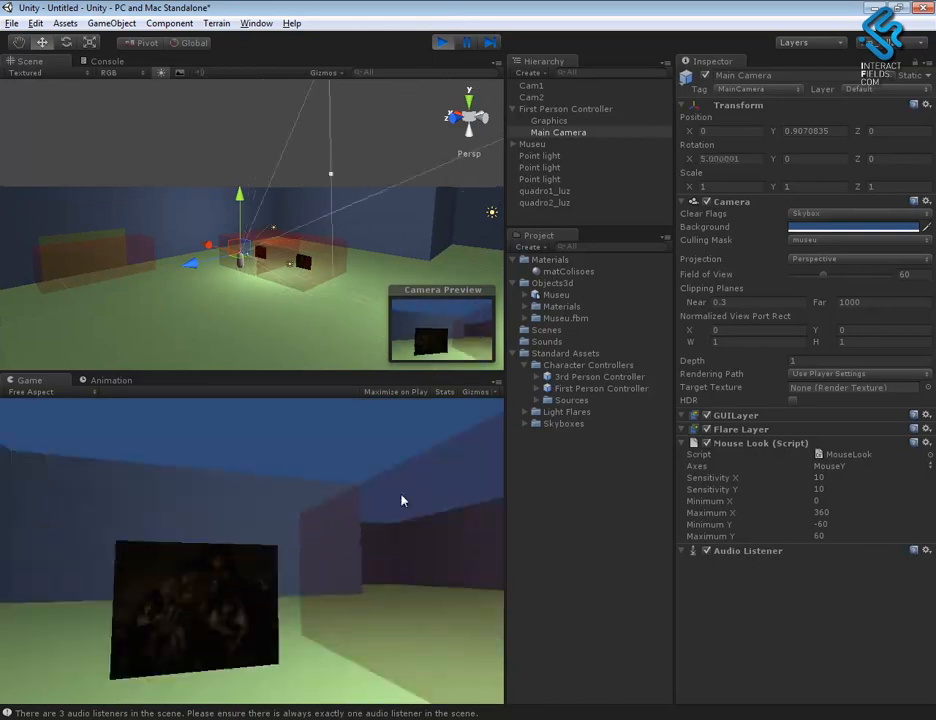
- Stop the running scene and assign the museum's original quadro1 painting to the quadro1 layer
click(442, 45)
alt+right_drag(290, 252, 148, 312)
alt+drag(148, 312, 350, 300)
alt+drag(328, 253, 430, 335)
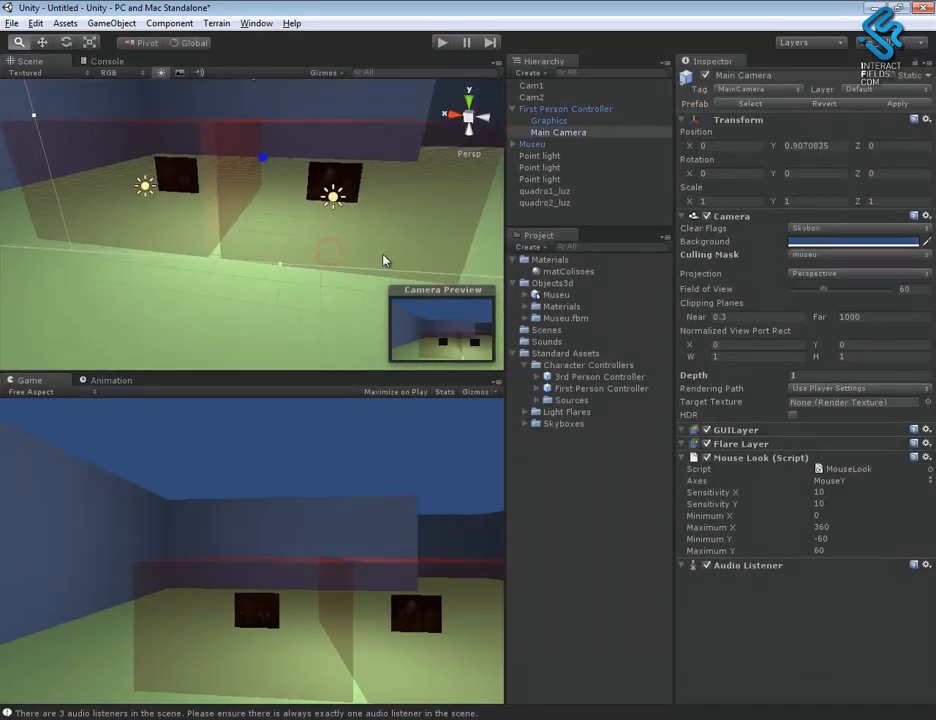
alt+right_drag(262, 157, 302, 262)
alt+middle_drag(303, 262, 267, 290)
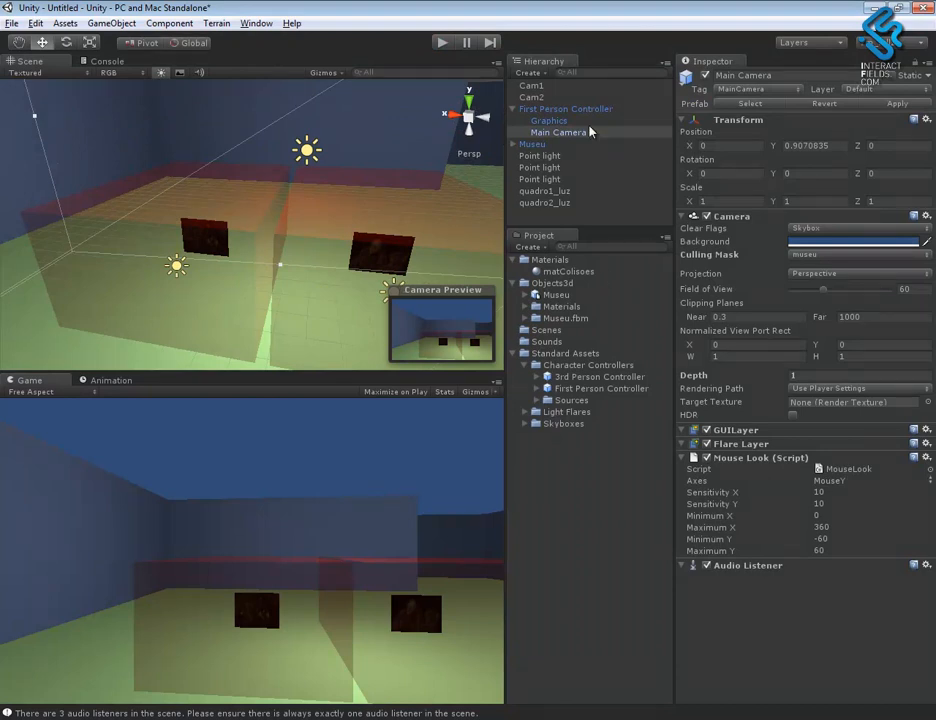
click(514, 145)
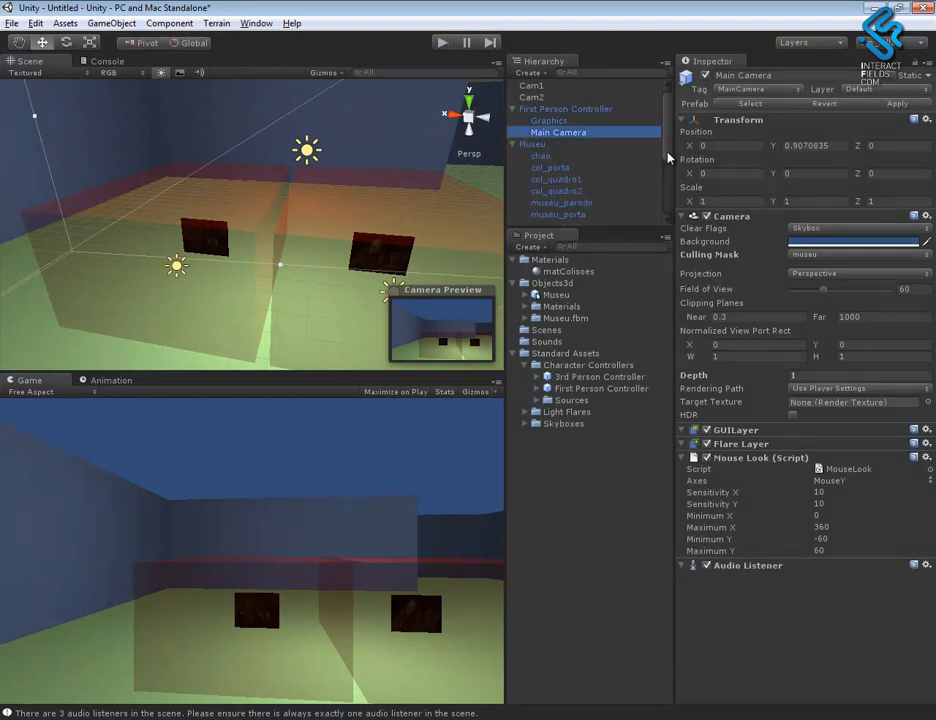
drag(667, 153, 668, 175)
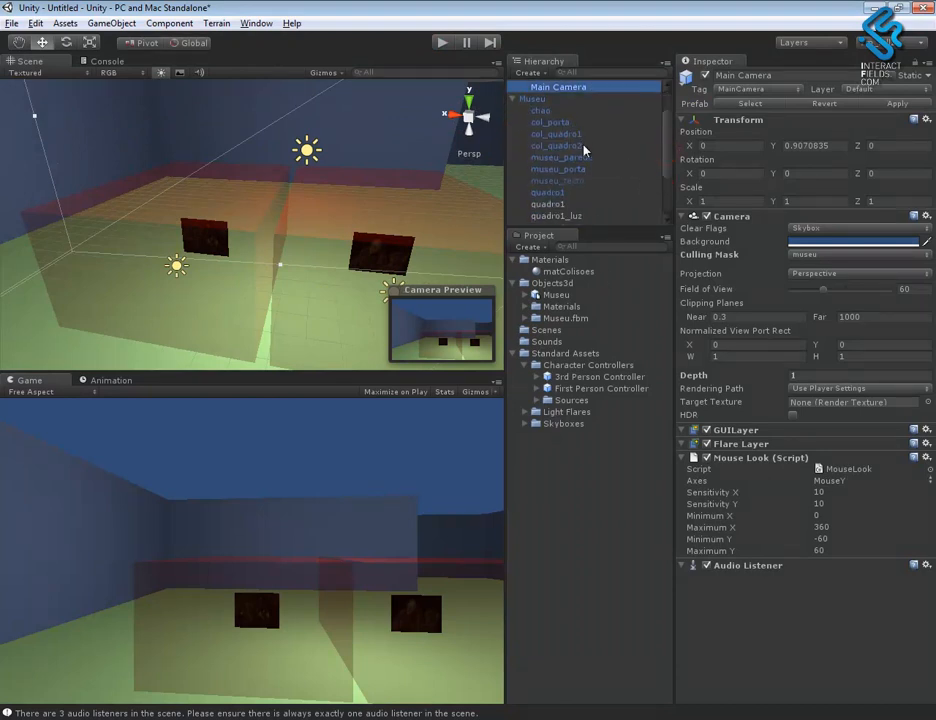
click(572, 205)
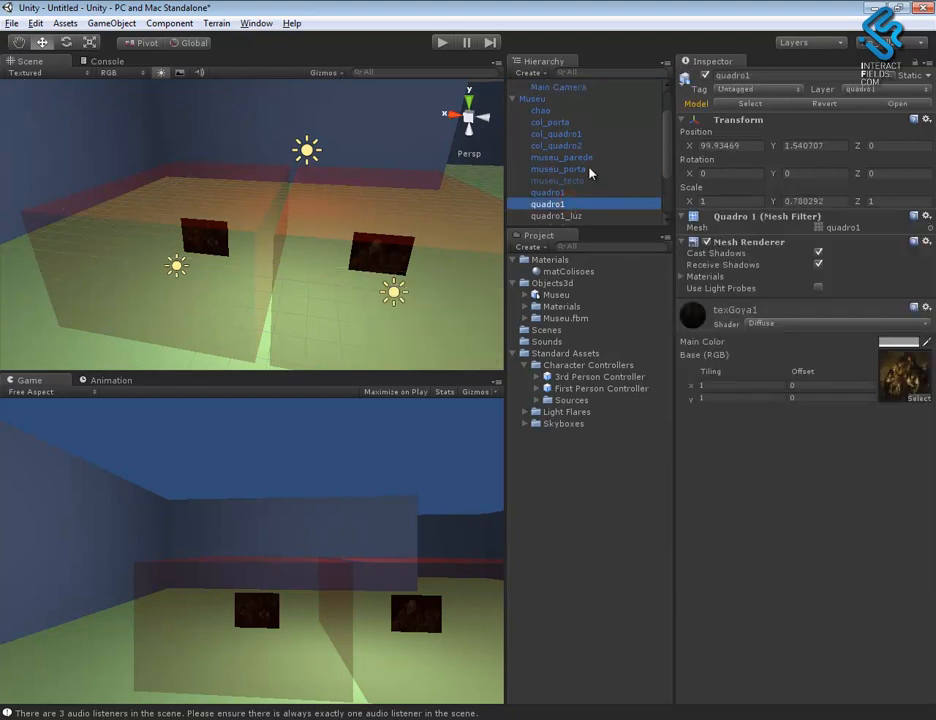
drag(668, 140, 603, 186)
click(565, 133)
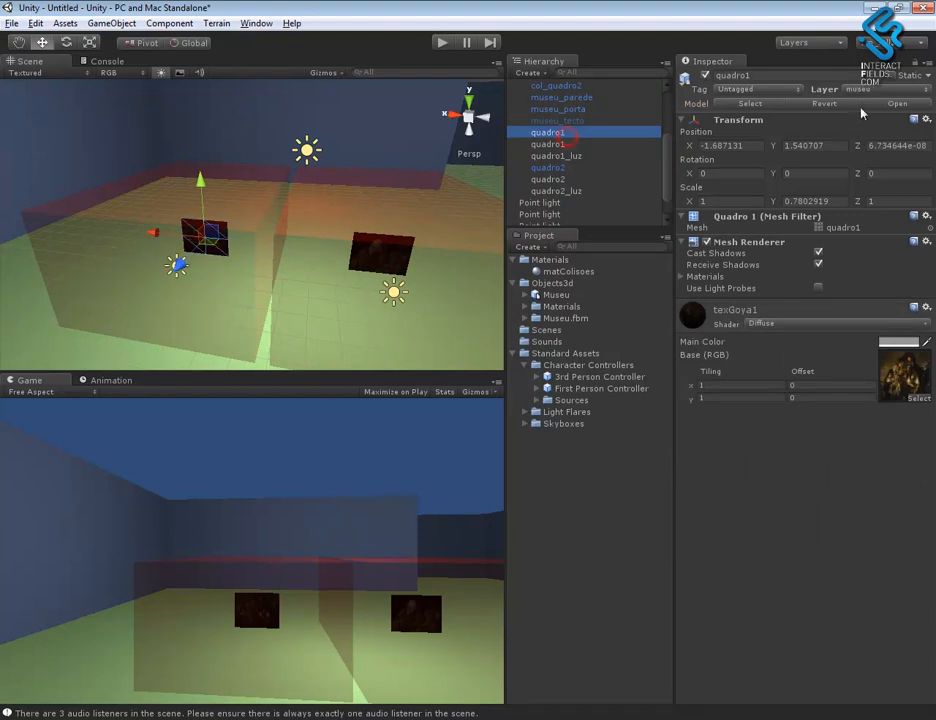
click(867, 95)
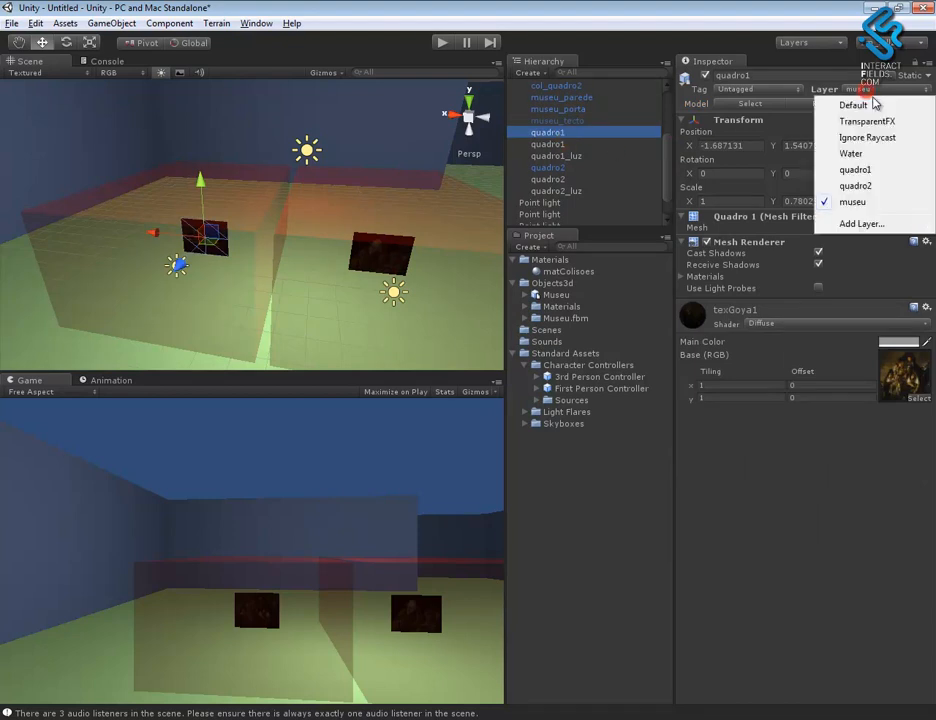
click(856, 170)
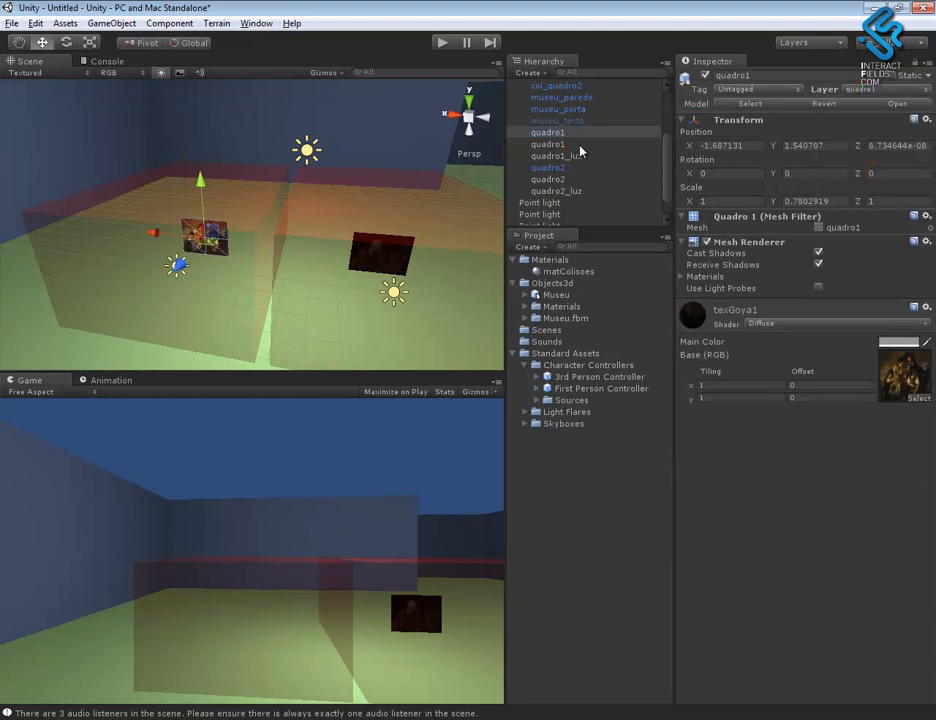
- Assign the museum's original quadro2 painting to the quadro2 layer
click(565, 167)
click(872, 90)
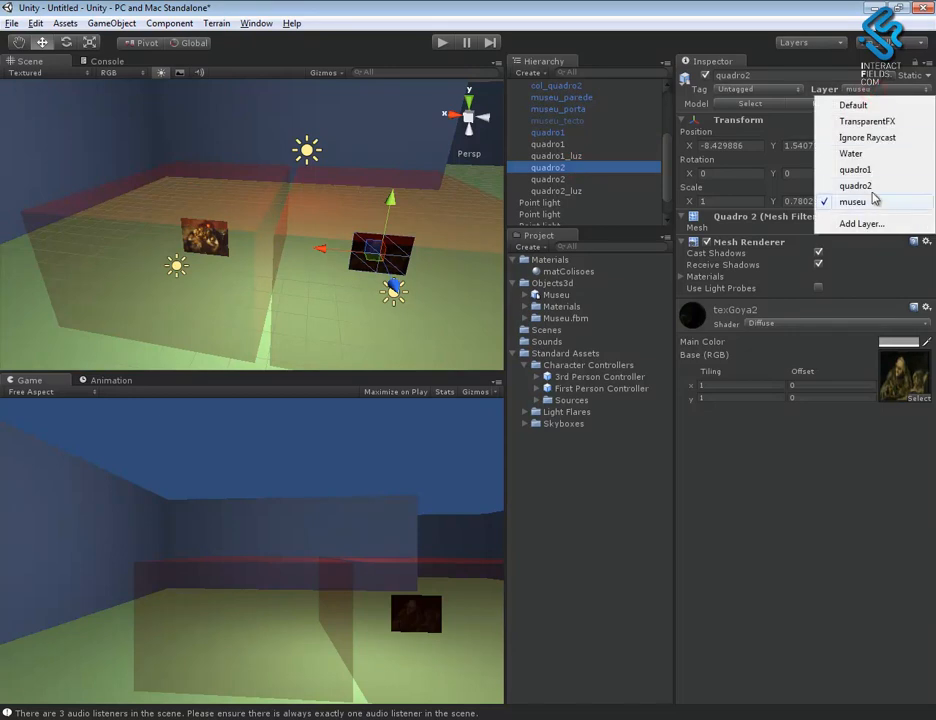
click(855, 186)
- Play the scene to check how the paintings render from the first-person camera, and stop it
alt+drag(364, 313, 278, 195)
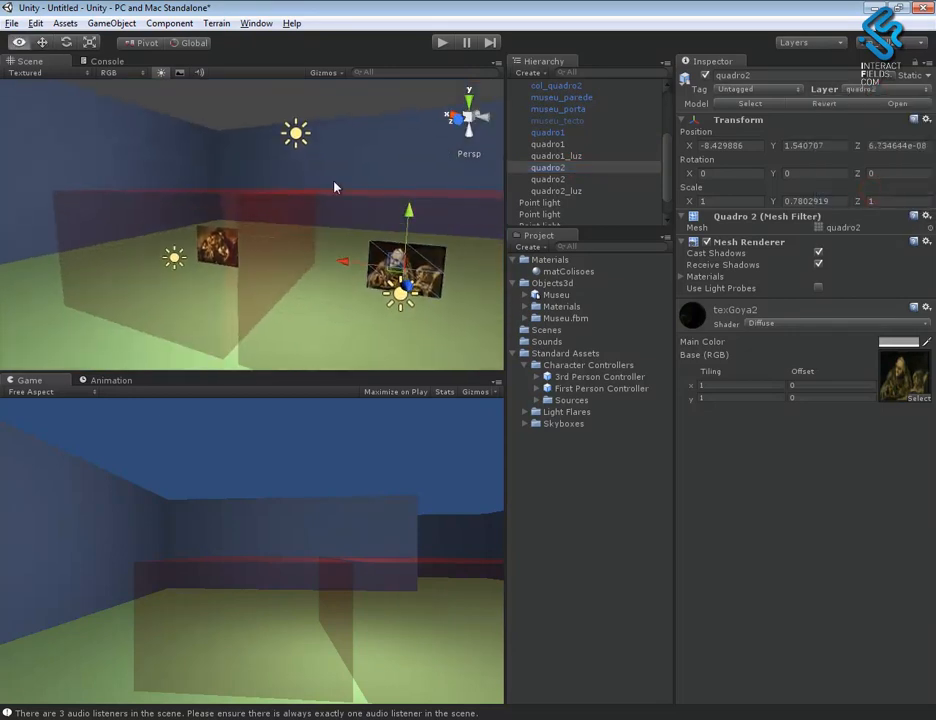
click(442, 42)
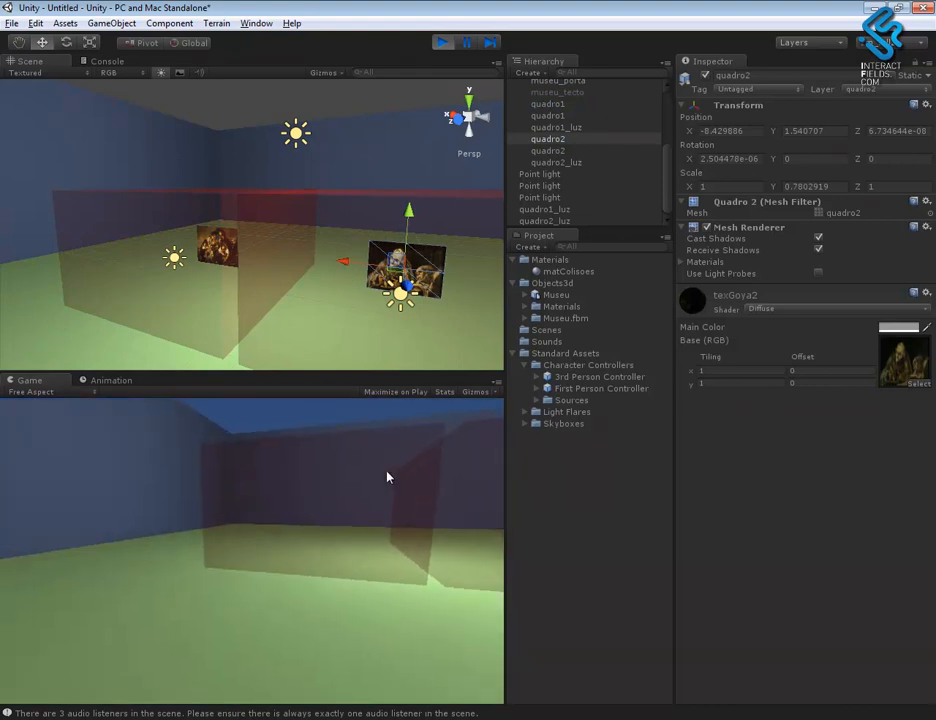
click(458, 42)
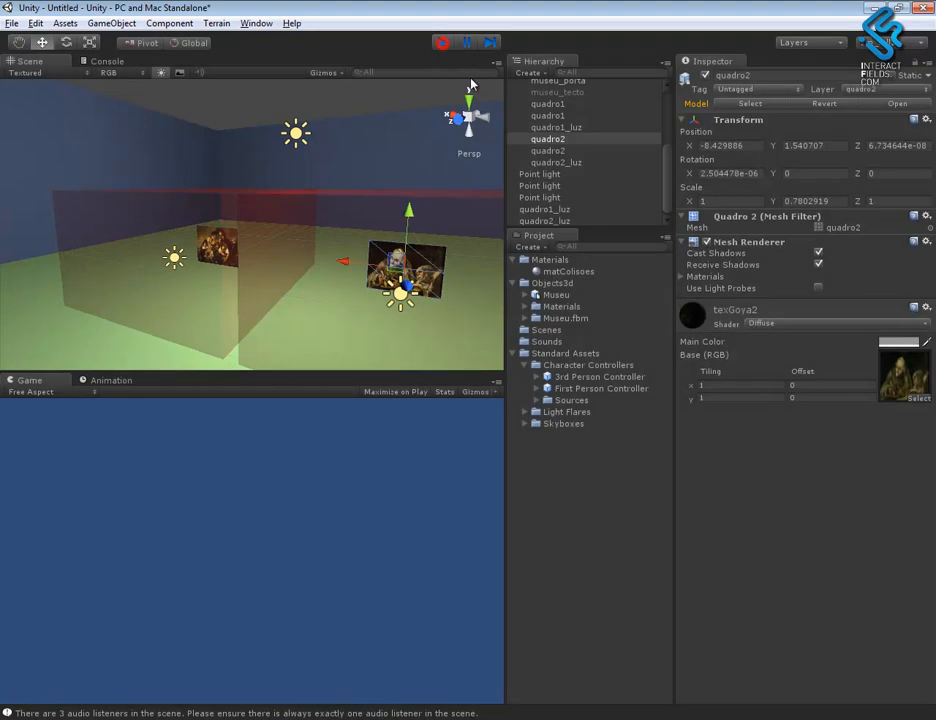
- Add the quadro1 and quadro2 layers to the Culling Mask of the First Person Controller's Main Camera
mouse_move(382, 318)
alt+mouse_down()
mouse_move(422, 328)
mouse_move(420, 294)
alt+mouse_up()
alt+right_drag(418, 290, 407, 285)
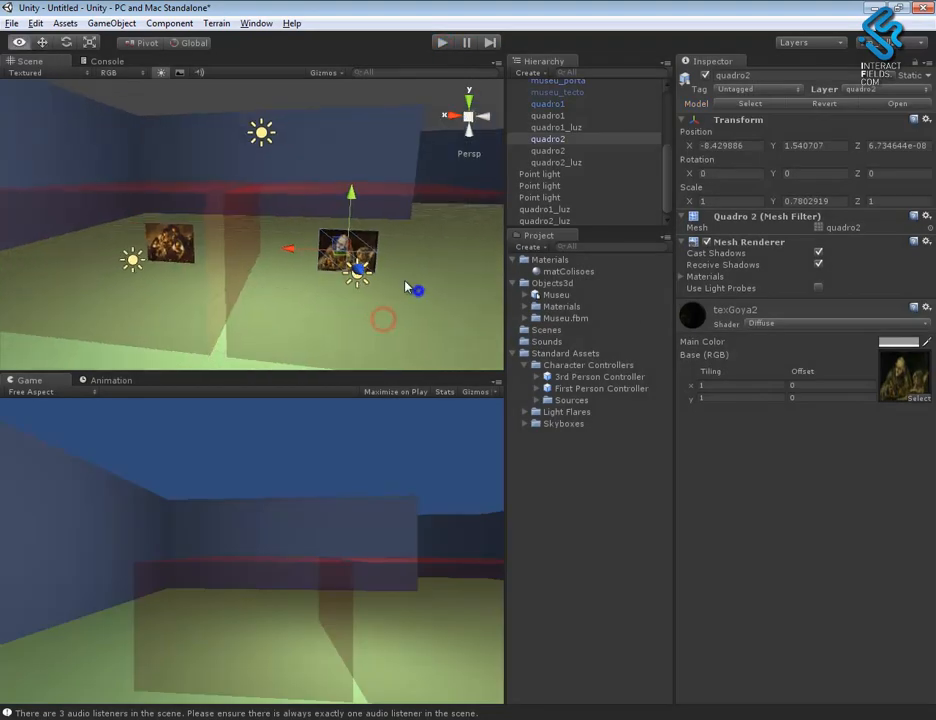
drag(669, 167, 678, 119)
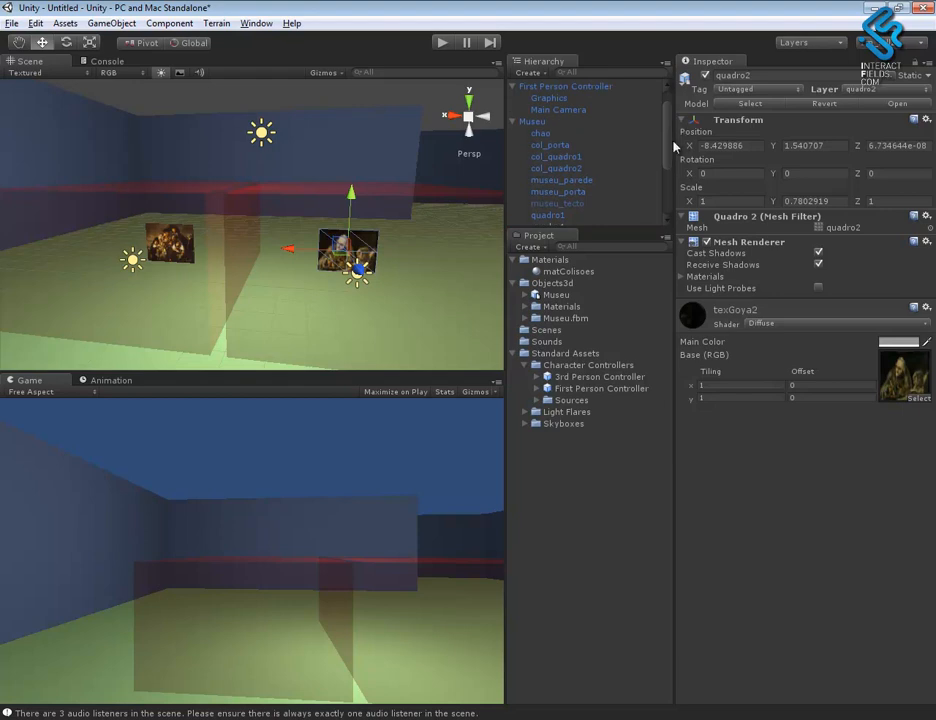
click(584, 109)
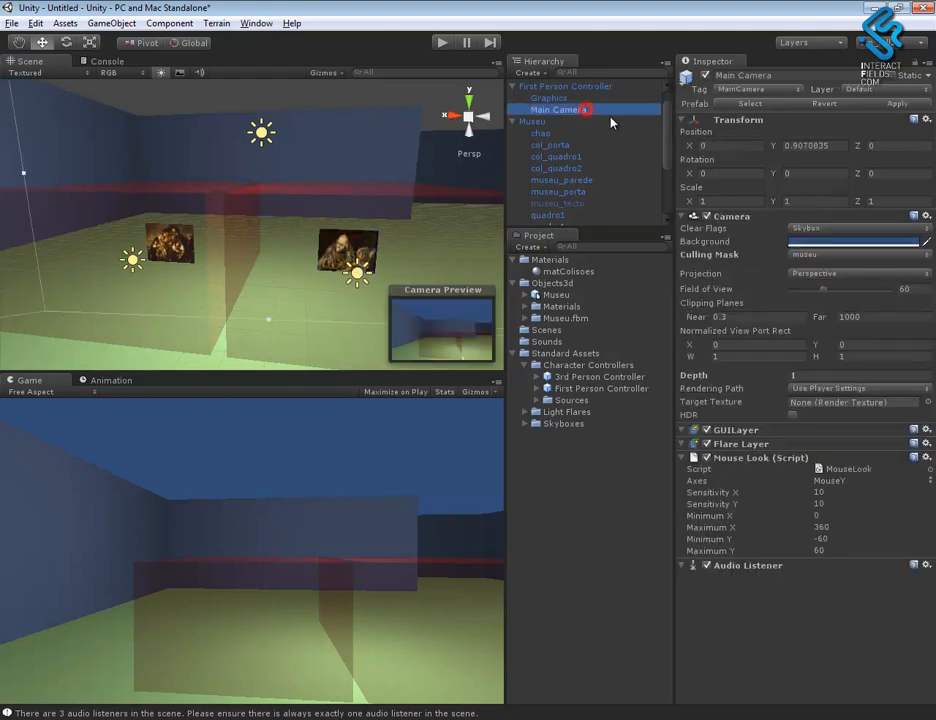
click(838, 264)
click(815, 366)
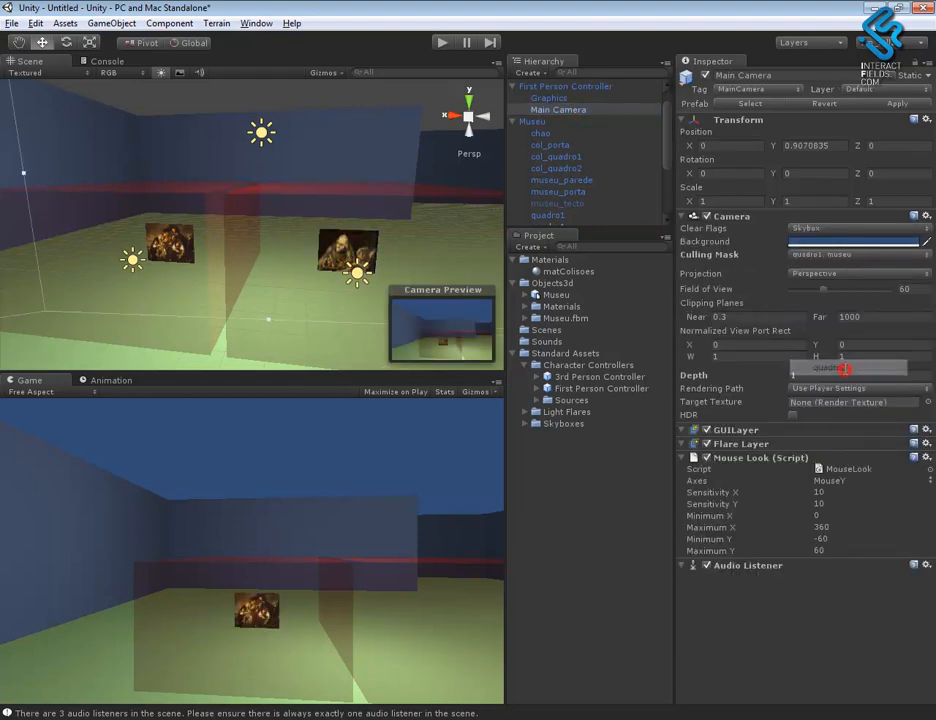
click(831, 261)
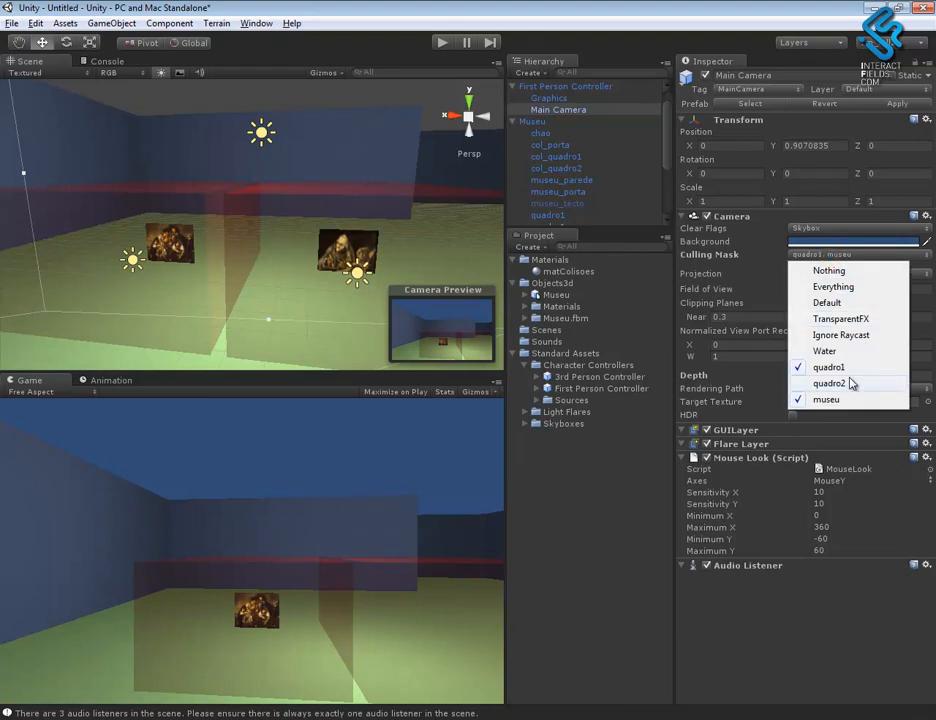
click(852, 381)
- Play the scene, walk through the museum to check the paintings and walls, and stop it
click(441, 42)
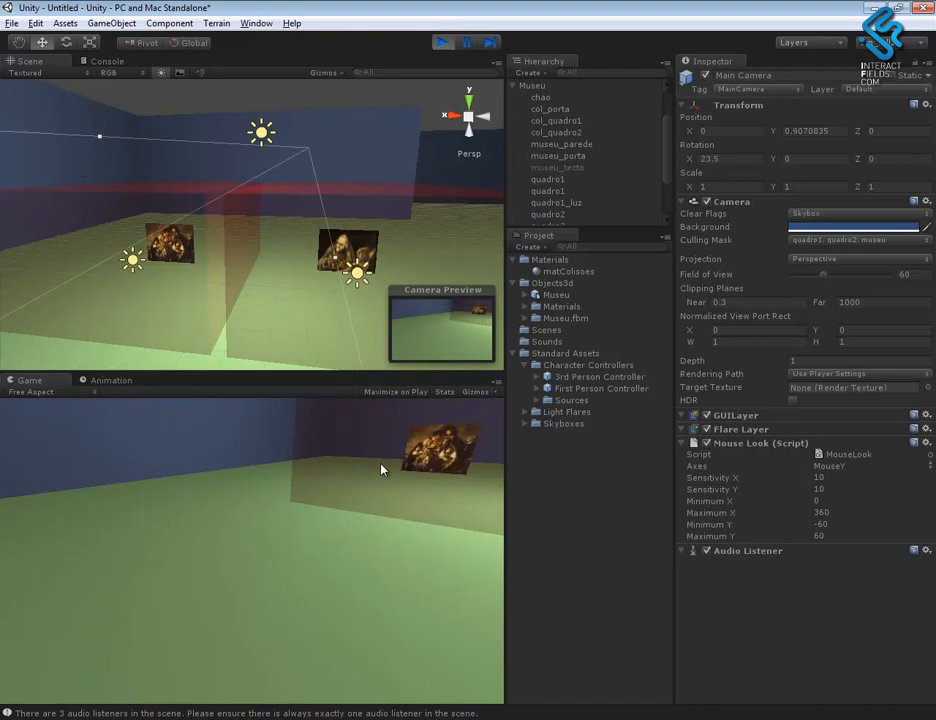
key(w)
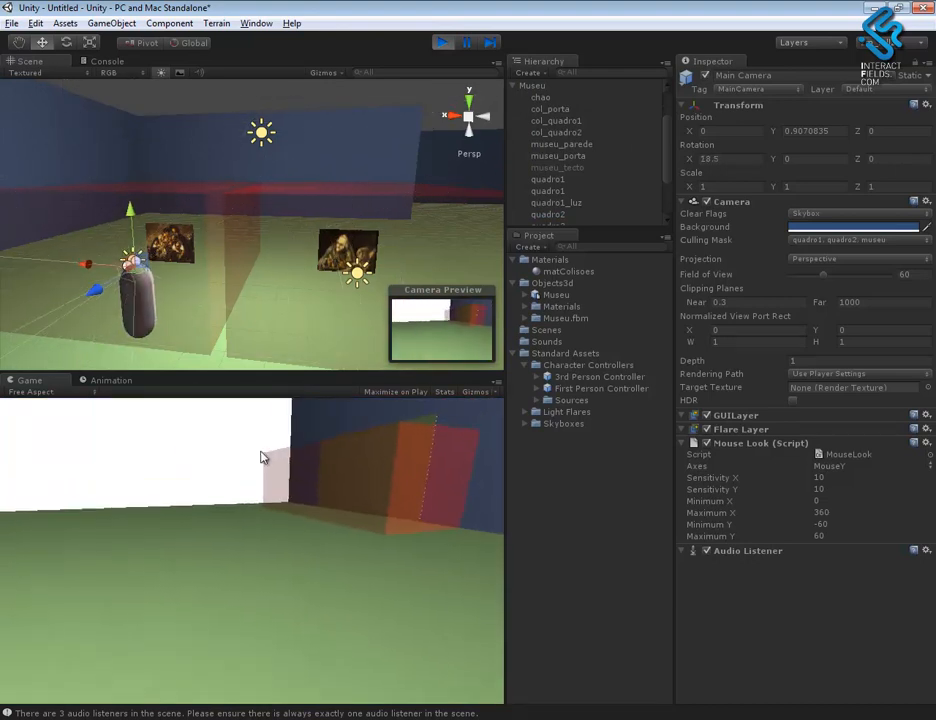
key(w)
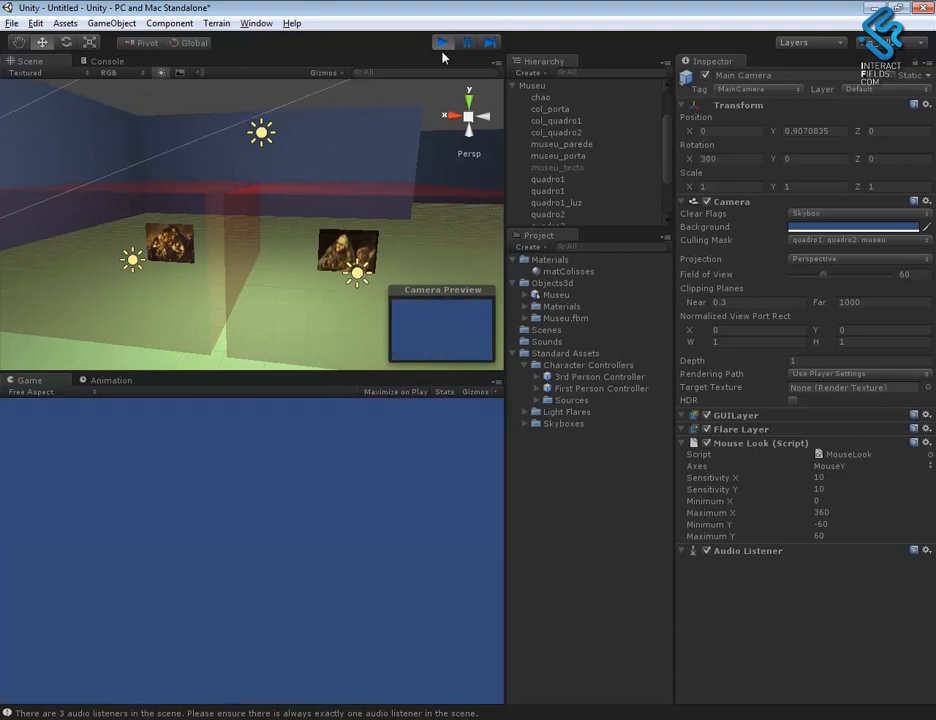
click(441, 42)
- Rotate the directional light above the museum slightly, to about X 4.90, Y 0.67, Z -0.06
alt+right_drag(391, 243, 297, 205)
alt+right_drag(361, 260, 269, 205)
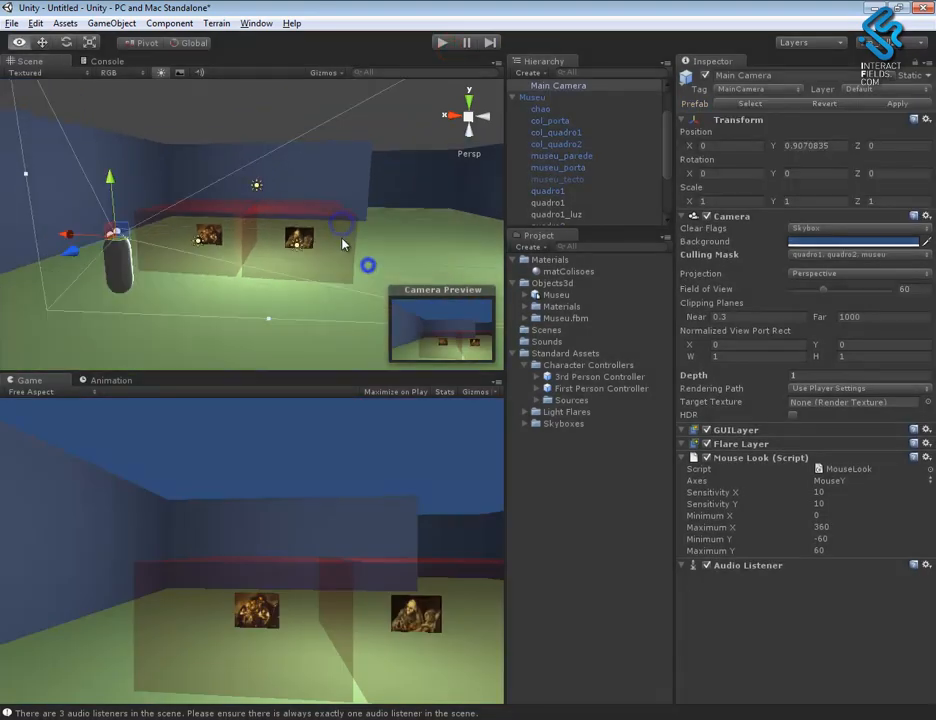
alt+drag(269, 205, 280, 278)
alt+right_drag(302, 289, 250, 265)
alt+drag(250, 264, 230, 268)
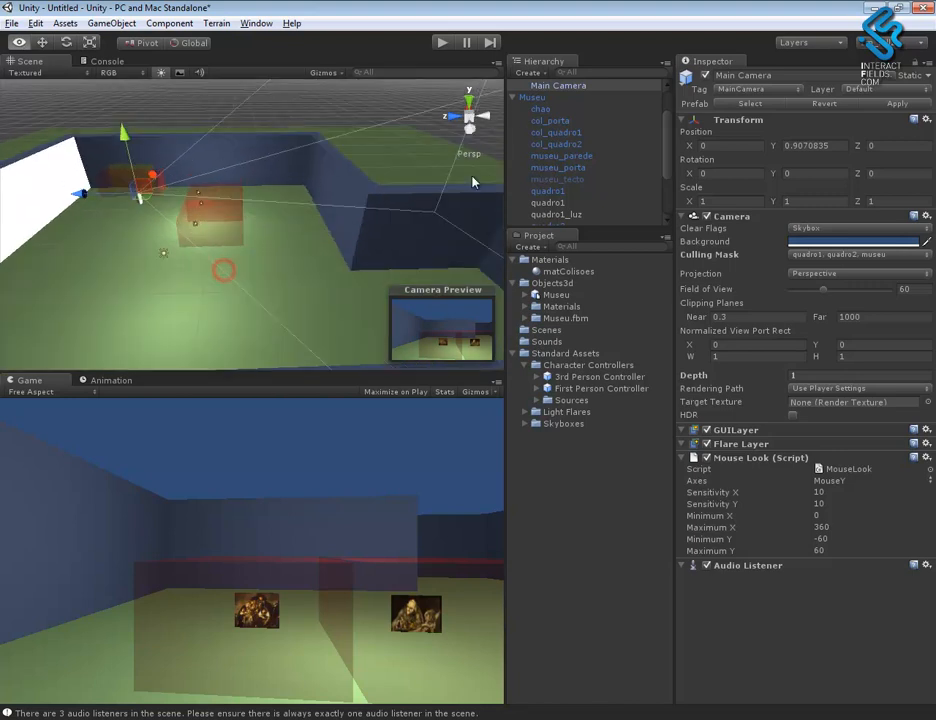
drag(671, 180, 669, 209)
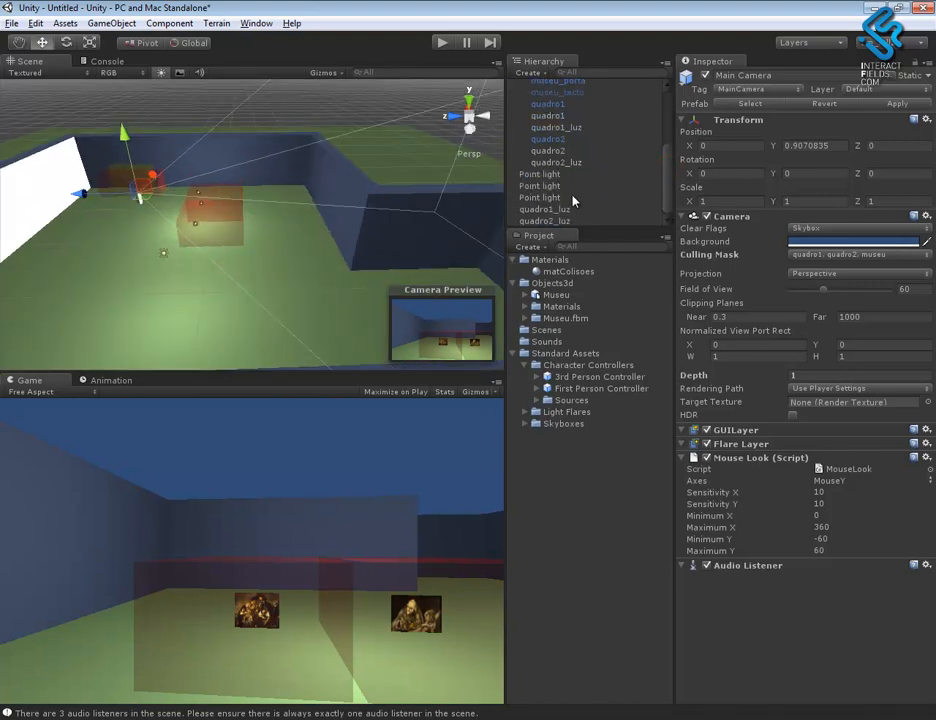
click(545, 176)
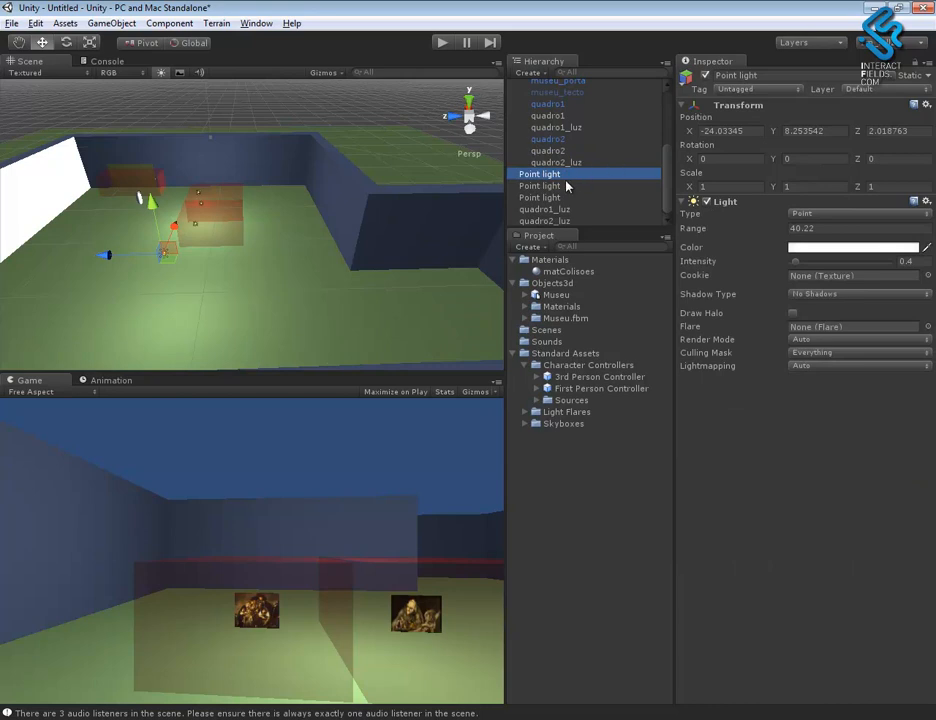
click(545, 186)
alt+right_drag(395, 242, 305, 240)
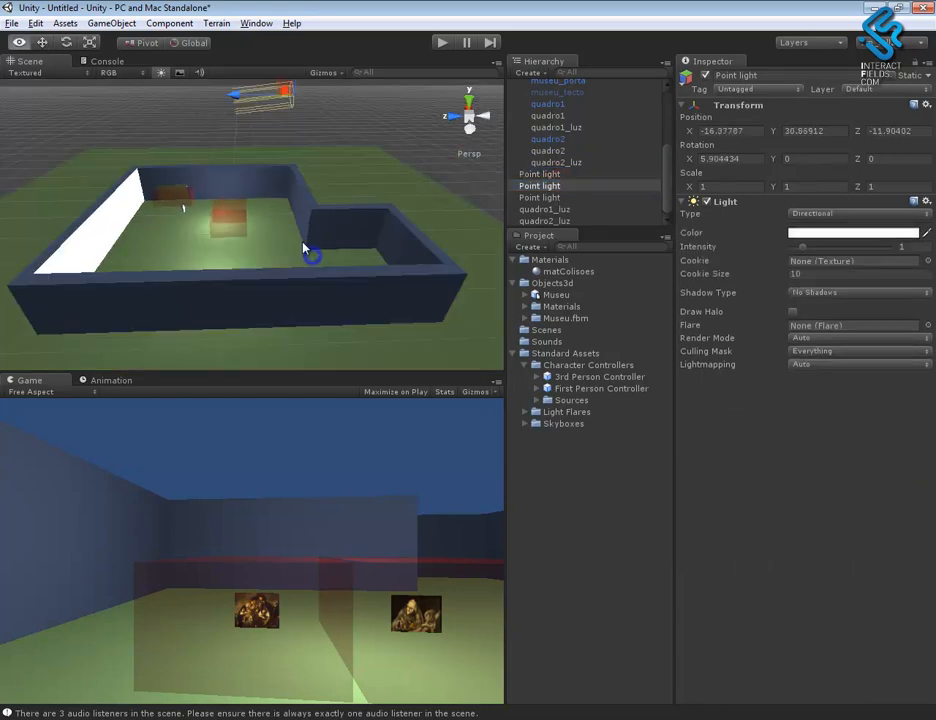
alt+drag(303, 244, 284, 264)
key(e)
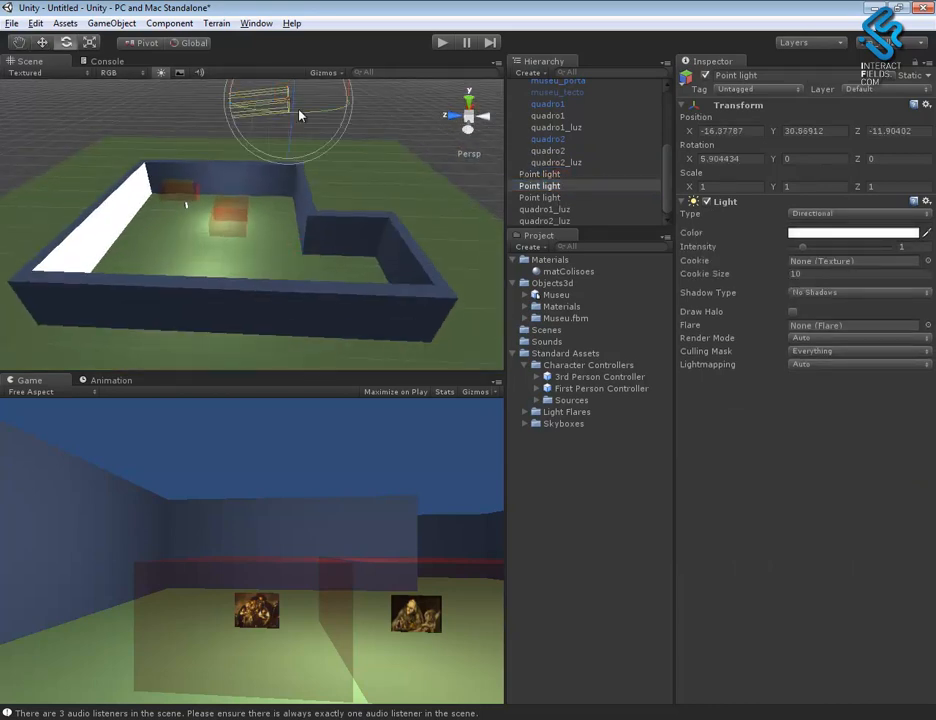
drag(231, 93, 226, 90)
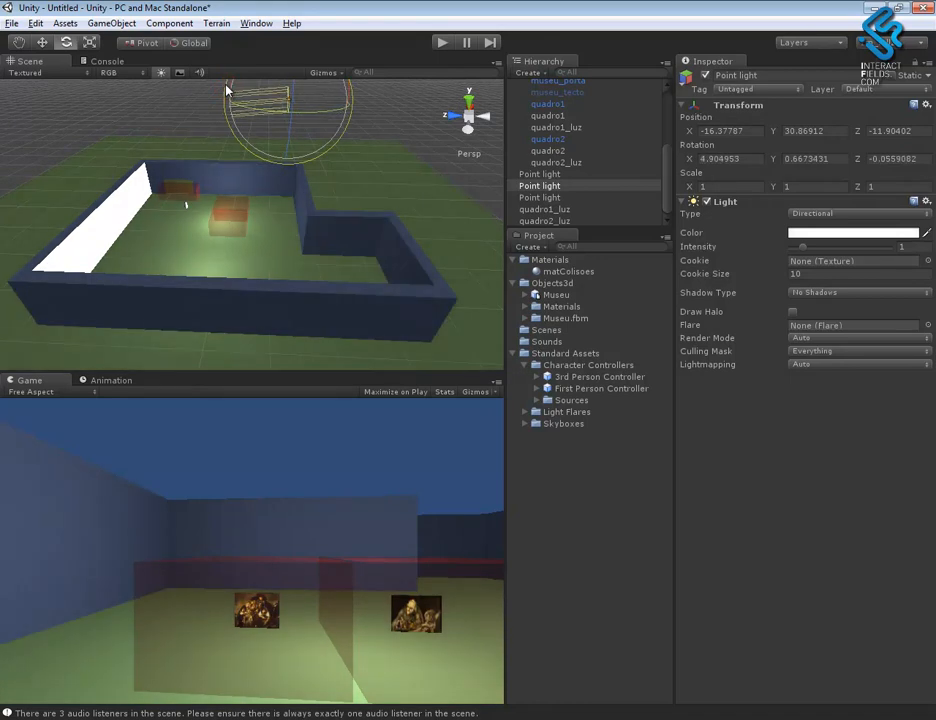
- Raise the third Point light to a Y position of about 14.63 and deactivate it
click(541, 197)
key(w)
drag(195, 212, 190, 214)
drag(241, 155, 248, 116)
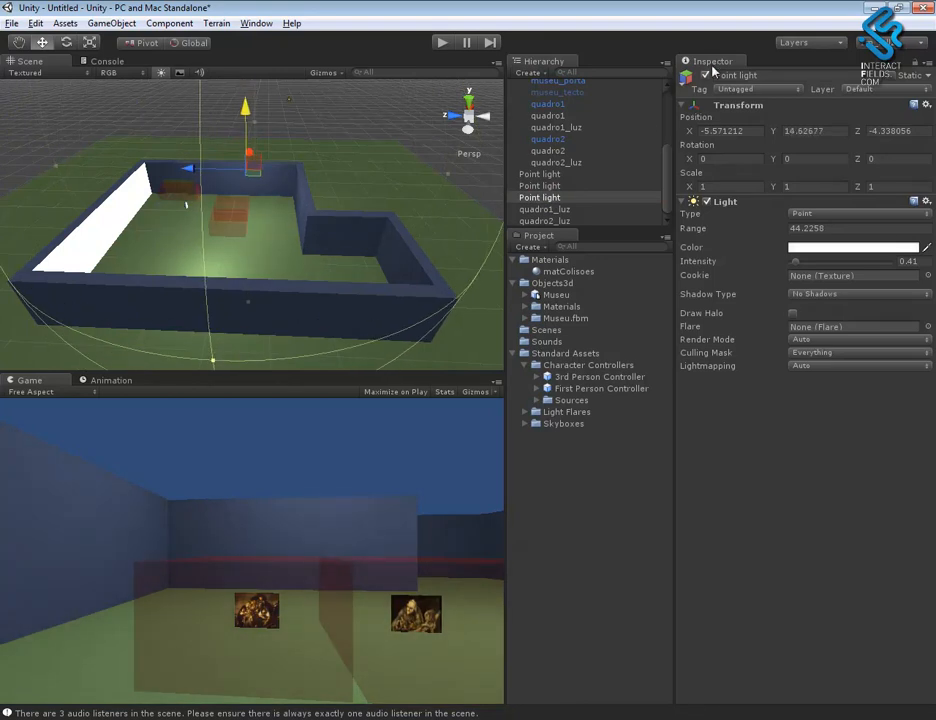
click(706, 75)
- Turn the first Point light off and on again to examine its effect on the museum's lighting
click(540, 175)
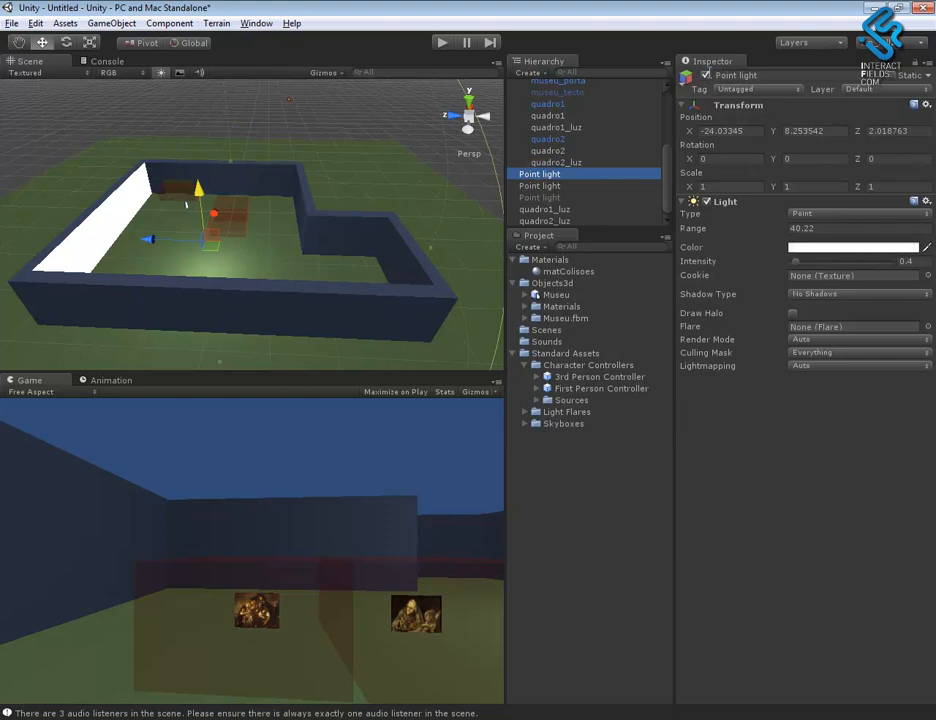
click(706, 76)
click(706, 77)
alt+drag(418, 236, 209, 246)
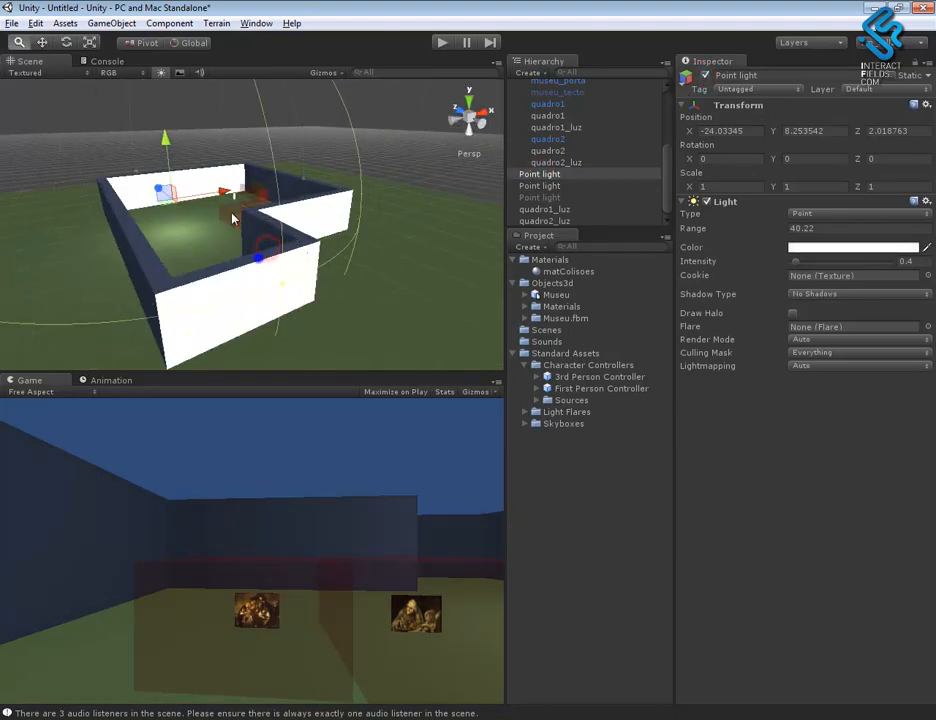
alt+right_drag(264, 258, 210, 156)
alt+drag(279, 247, 492, 280)
- Deactivate the directional light above the museum and inspect the building's lighting without it
mouse_move(667, 196)
mouse_down()
mouse_move(681, 131)
mouse_move(672, 200)
mouse_up()
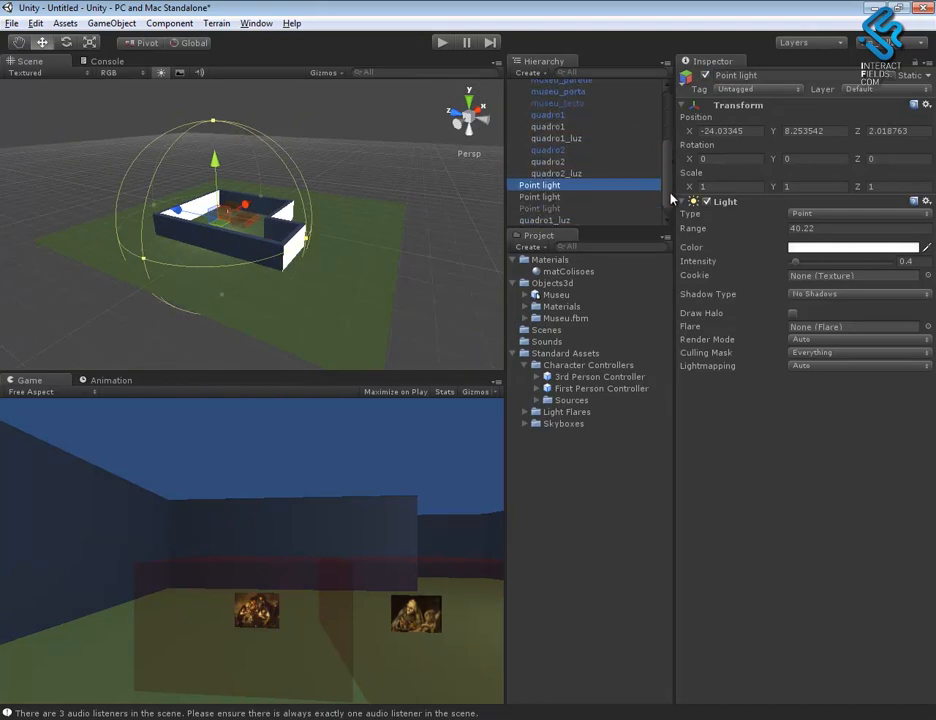
mouse_move(672, 187)
mouse_down()
mouse_move(669, 121)
mouse_move(671, 190)
mouse_up()
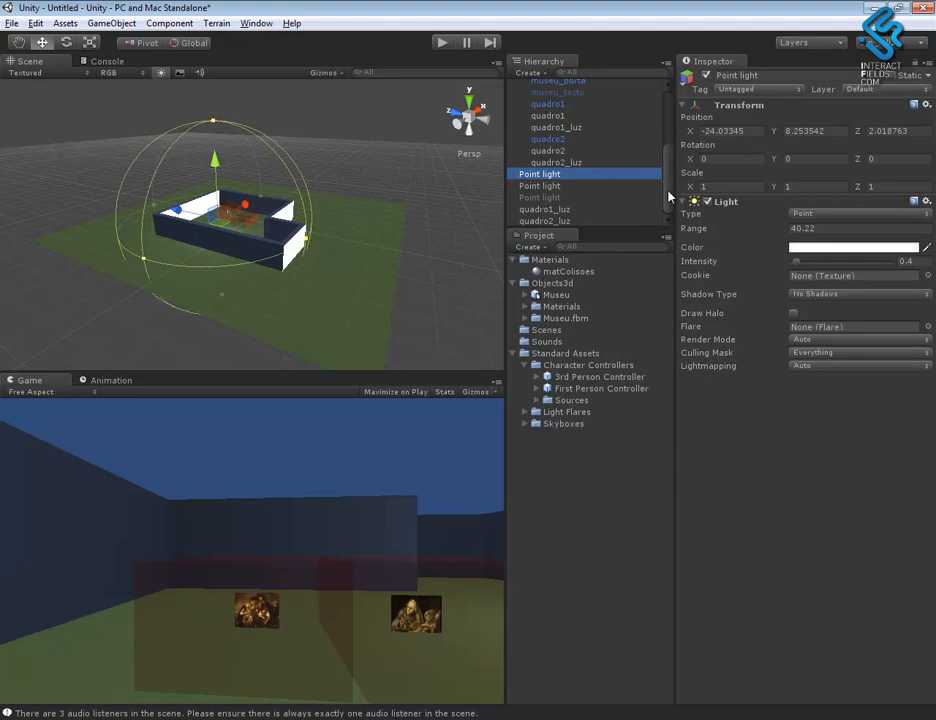
click(546, 186)
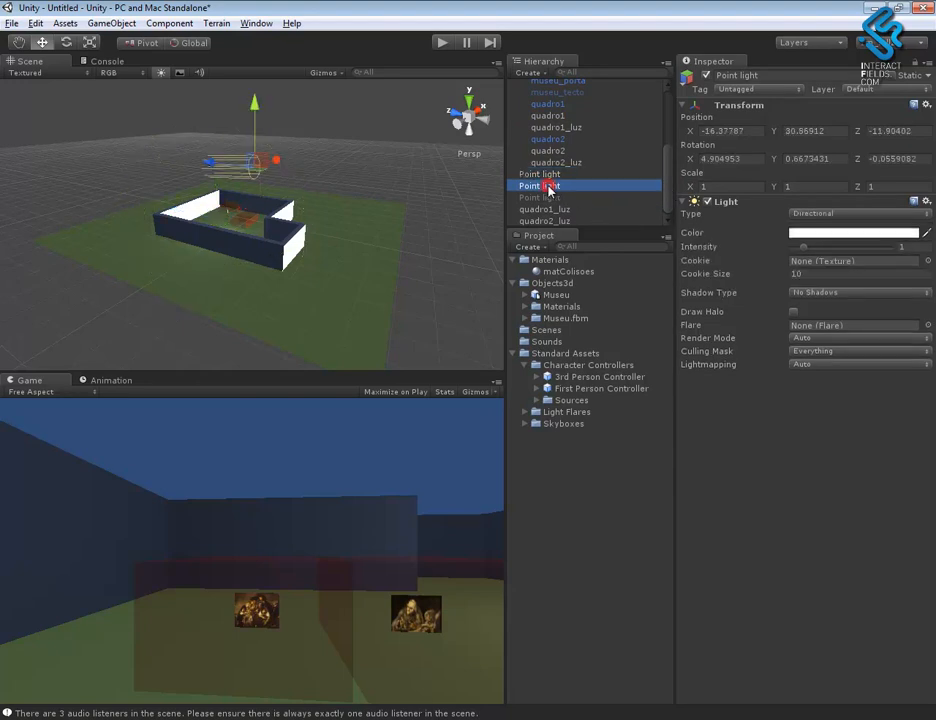
click(707, 78)
click(707, 78)
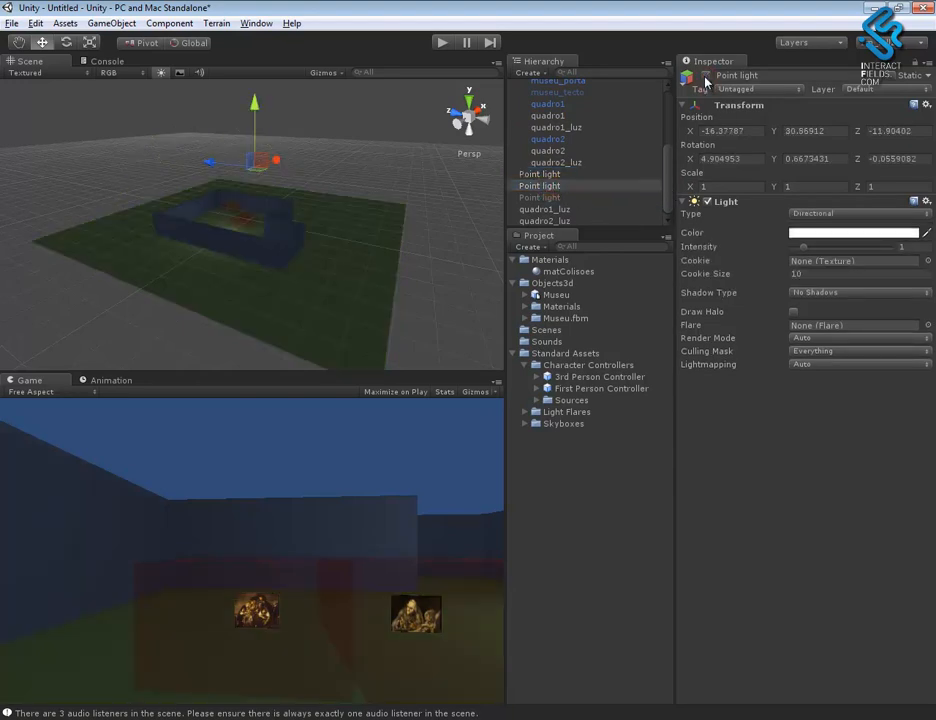
alt+drag(301, 243, 338, 236)
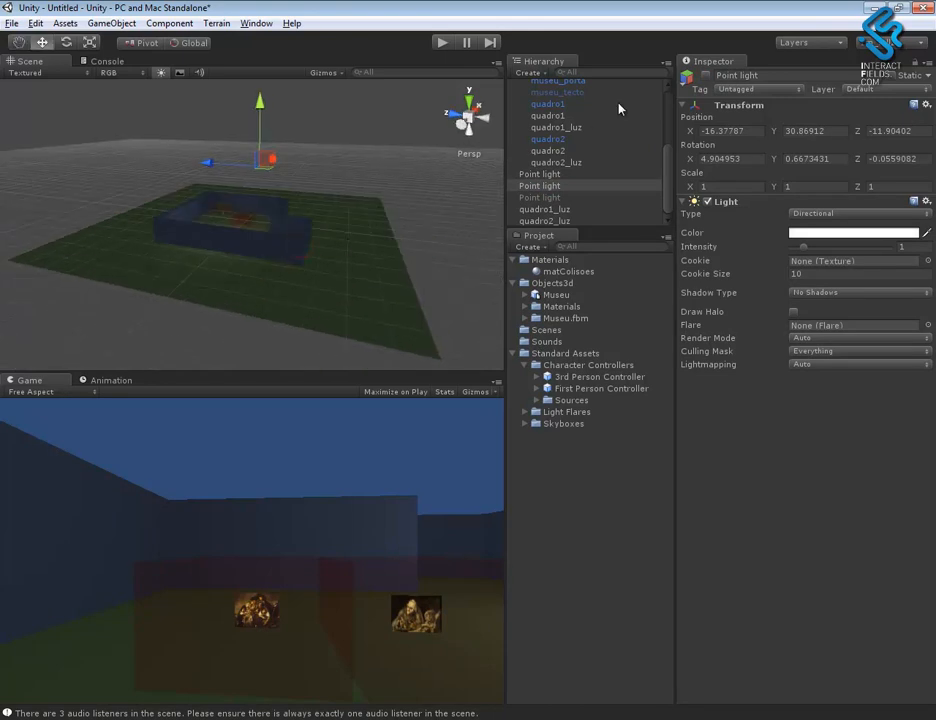
- Reactivate the directional light, aim it straight down with an X rotation of 90, and lower its intensity to 0.23
click(707, 77)
key(e)
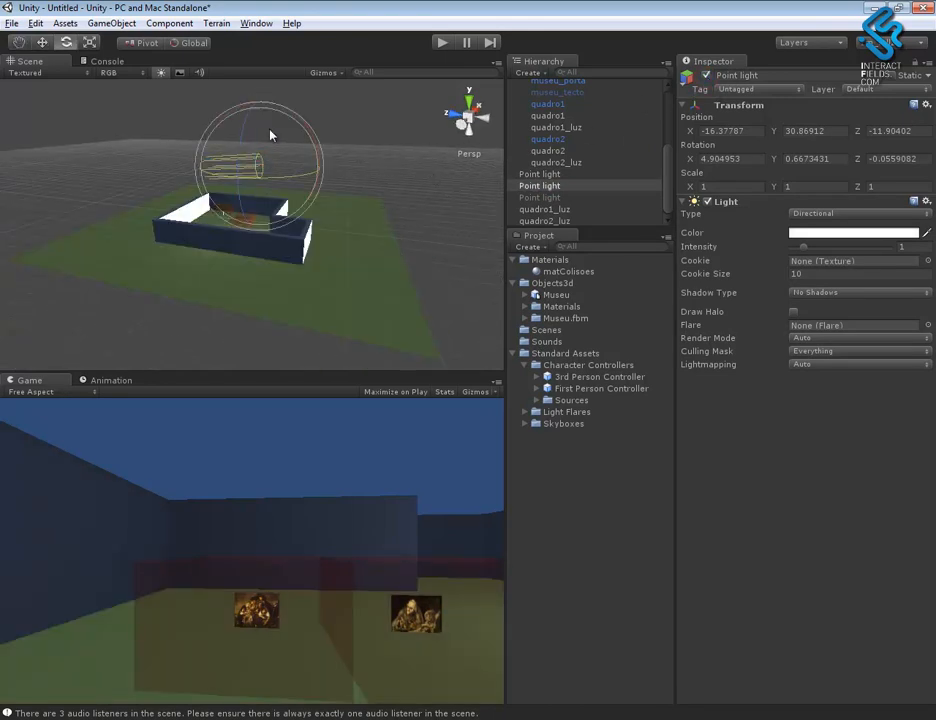
drag(221, 118, 868, 88)
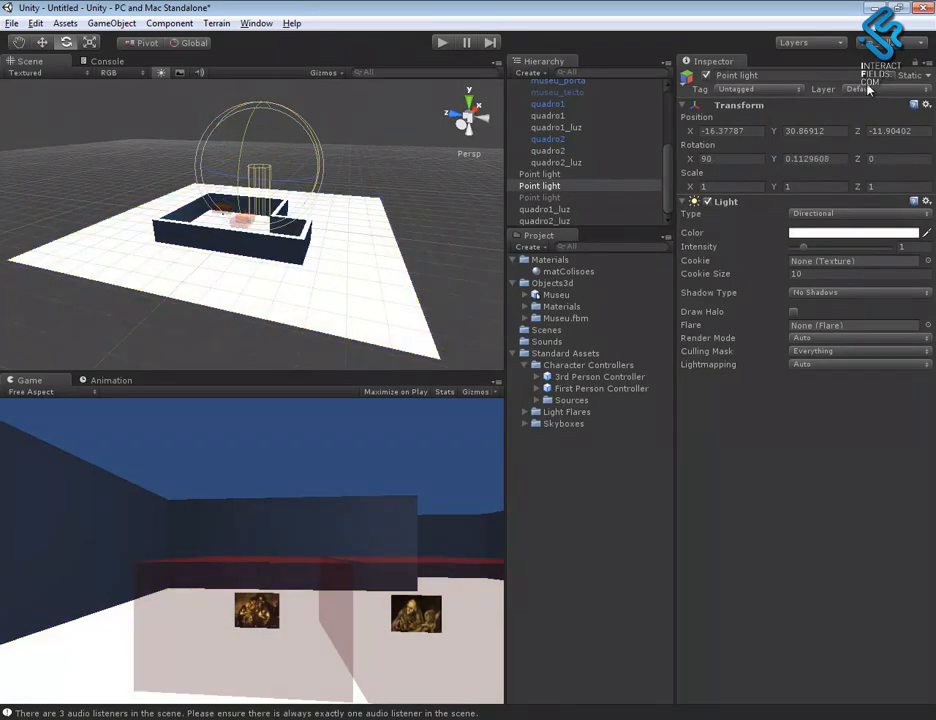
drag(801, 251, 793, 250)
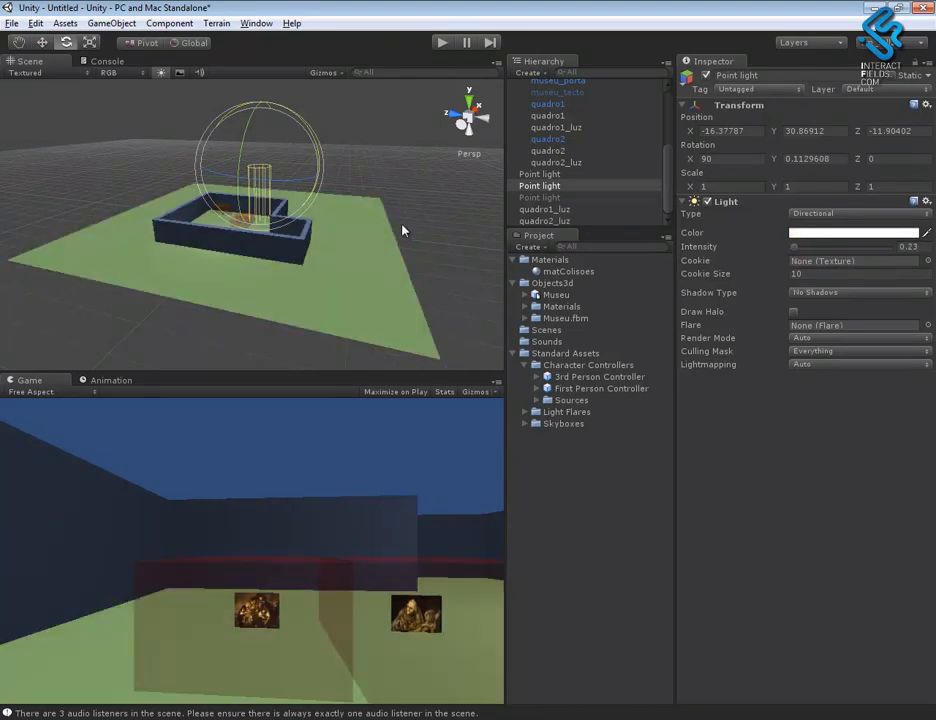
- Delete the directional light above the museum from the scene
click(550, 197)
click(546, 188)
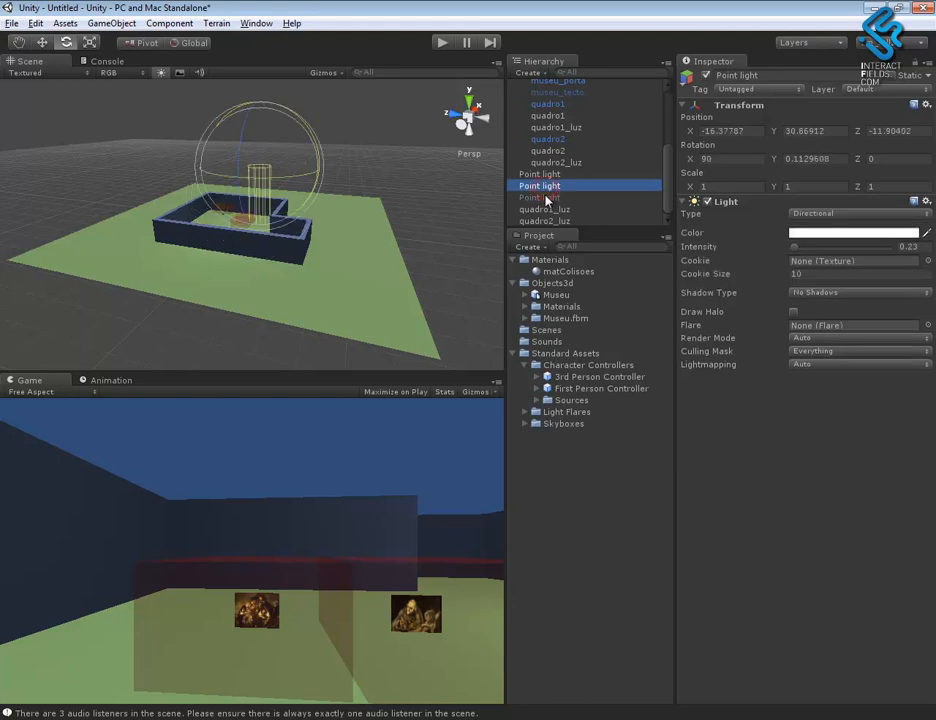
key(Delete)
- Activate the disabled Point light above the museum and raise its intensity to about 1.26
click(553, 186)
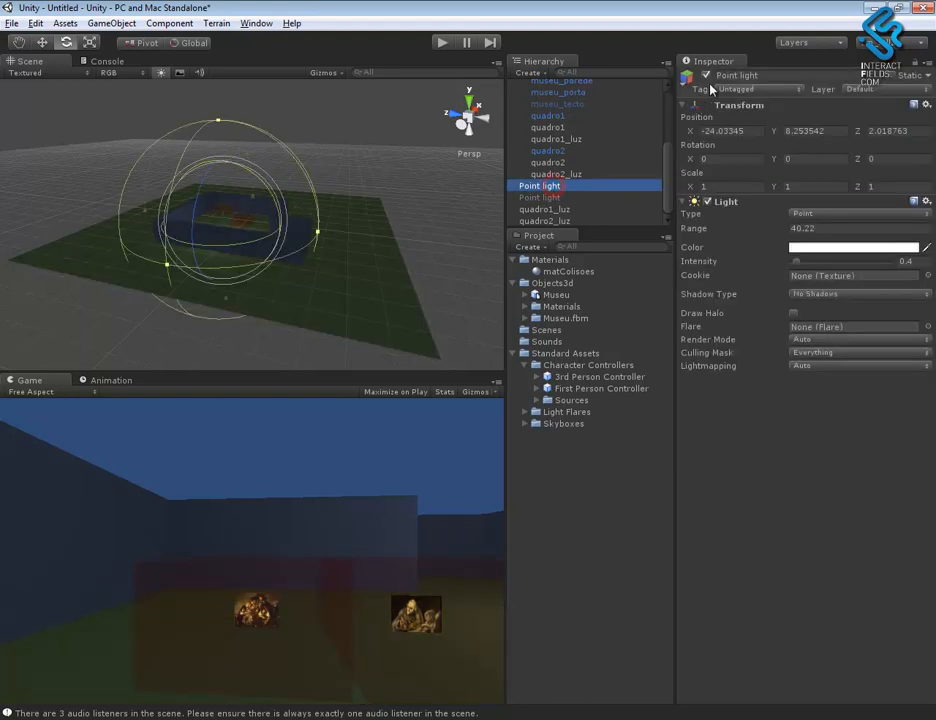
click(591, 197)
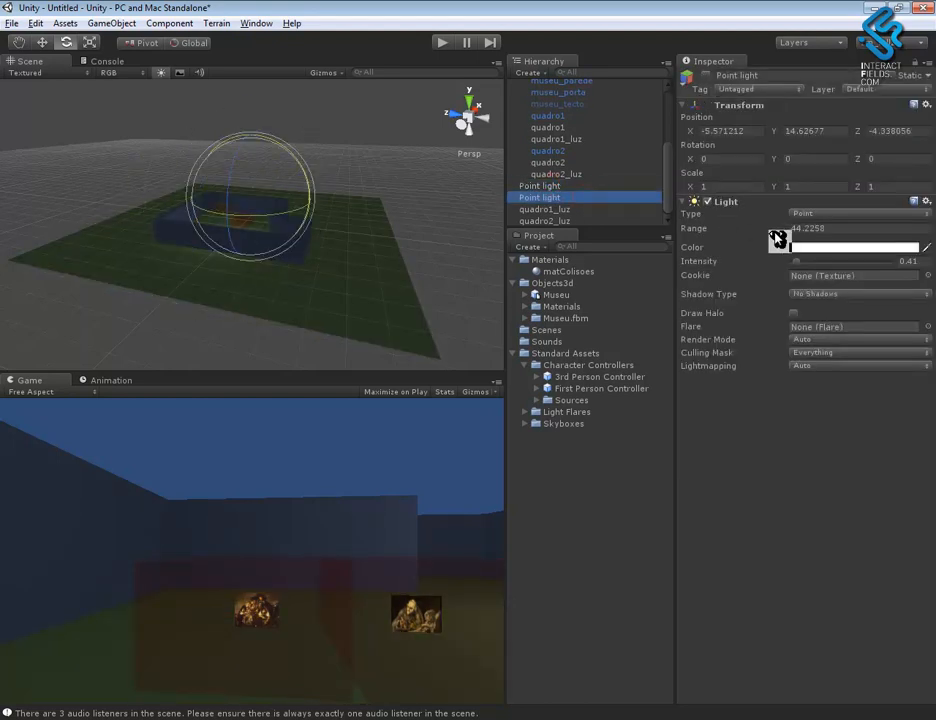
click(706, 76)
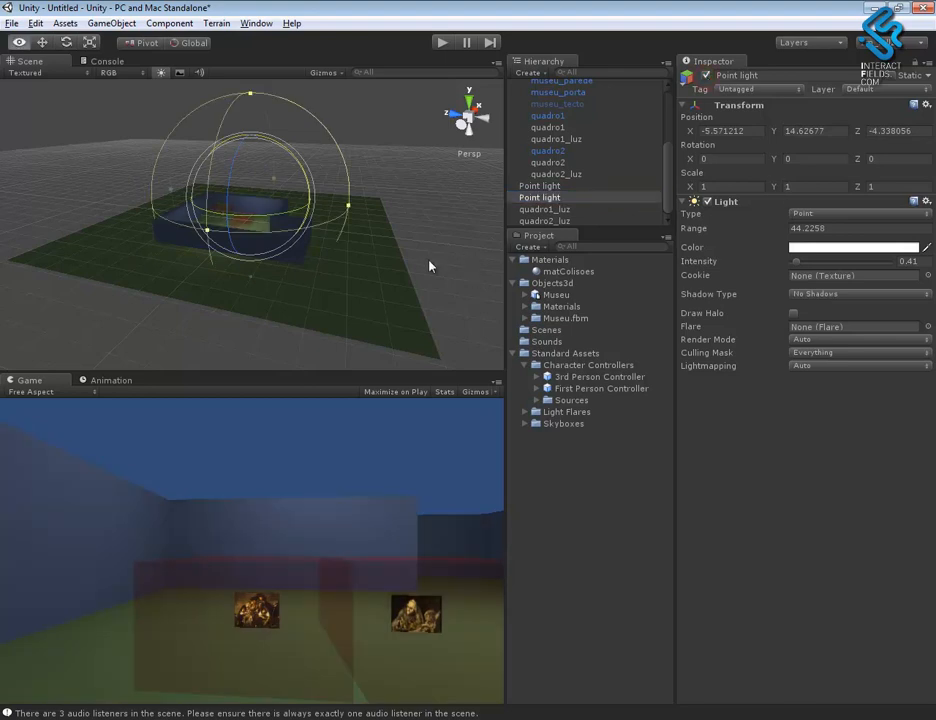
alt+drag(430, 263, 290, 310)
alt+right_drag(290, 310, 724, 317)
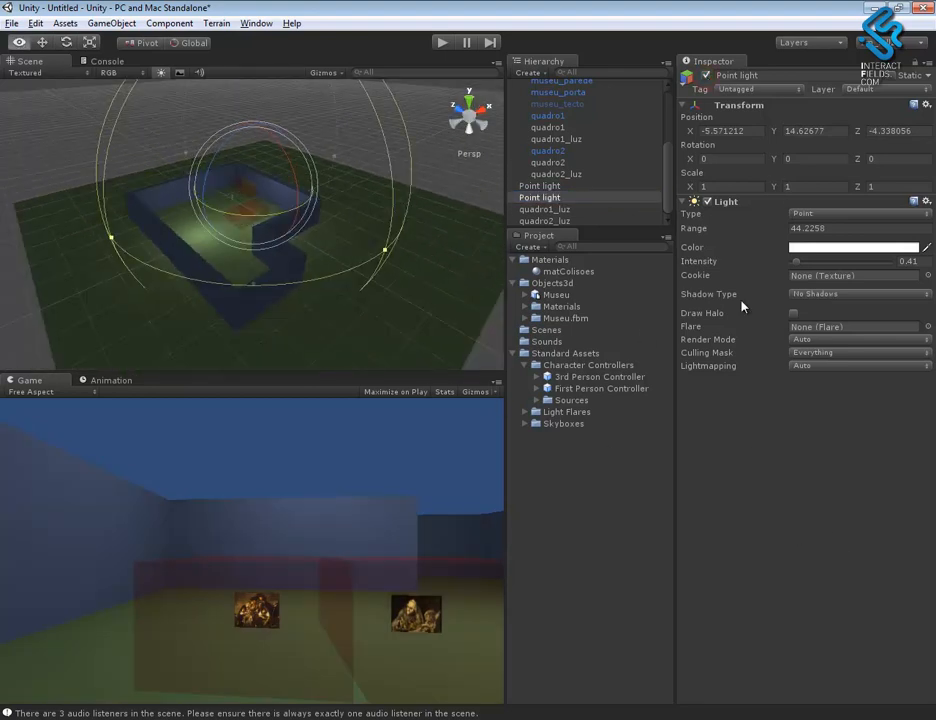
drag(716, 261, 741, 264)
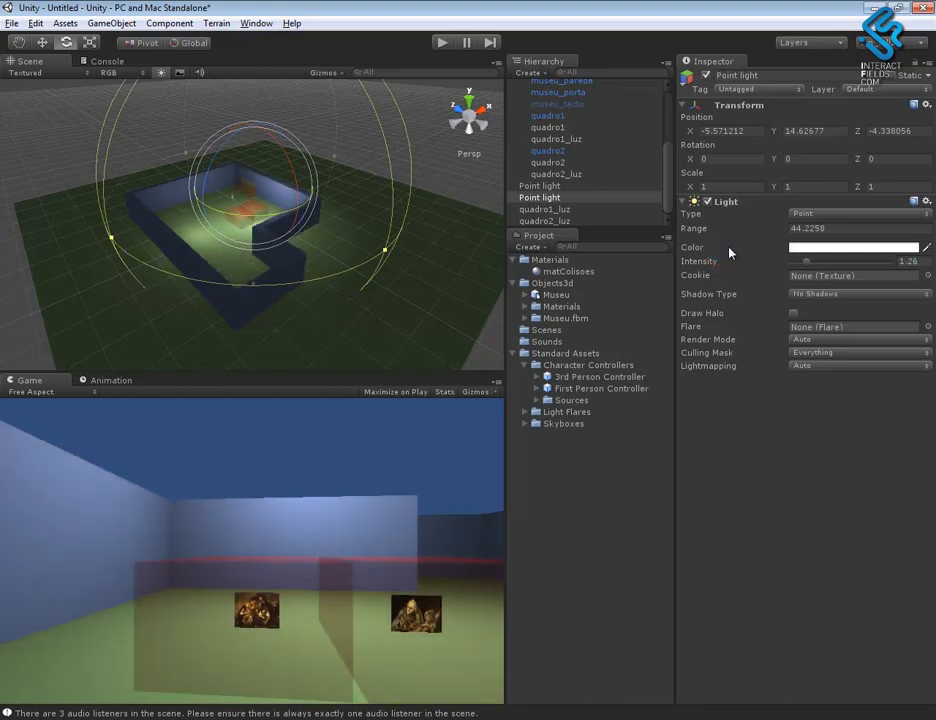
- Set the other Point light's intensity to 0.63 and widen its range to about 43.96
click(545, 186)
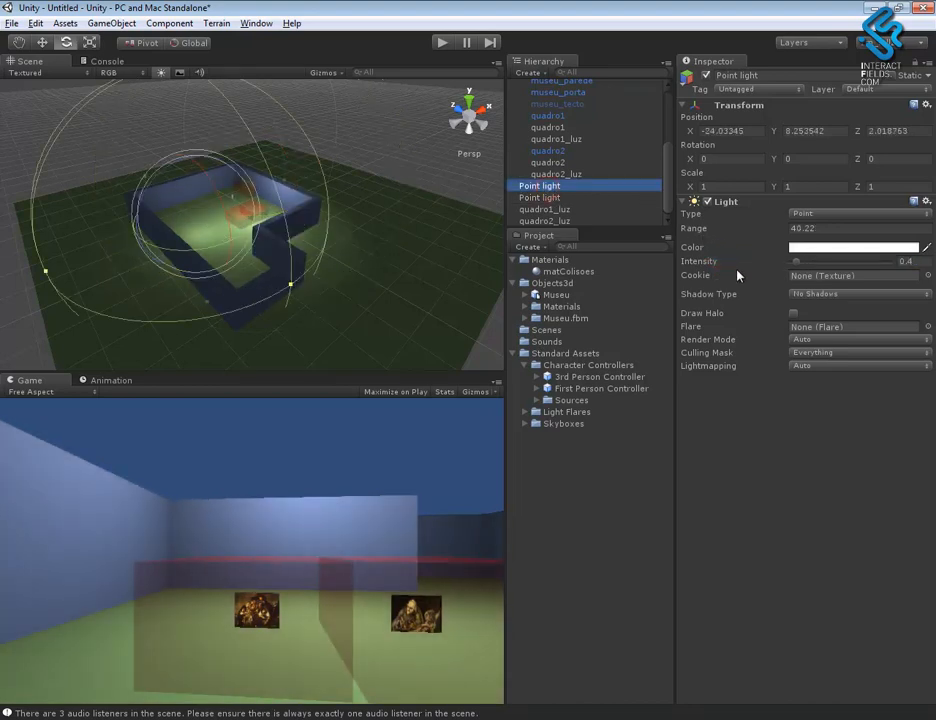
drag(708, 265, 721, 265)
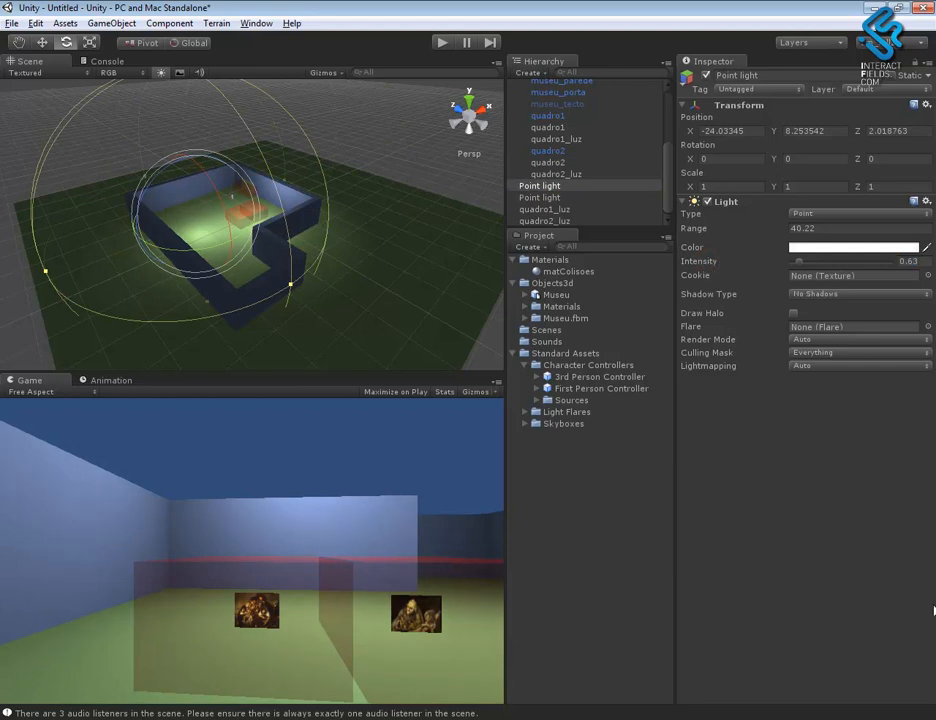
mouse_move(291, 289)
mouse_down()
mouse_move(437, 349)
mouse_move(307, 292)
mouse_up()
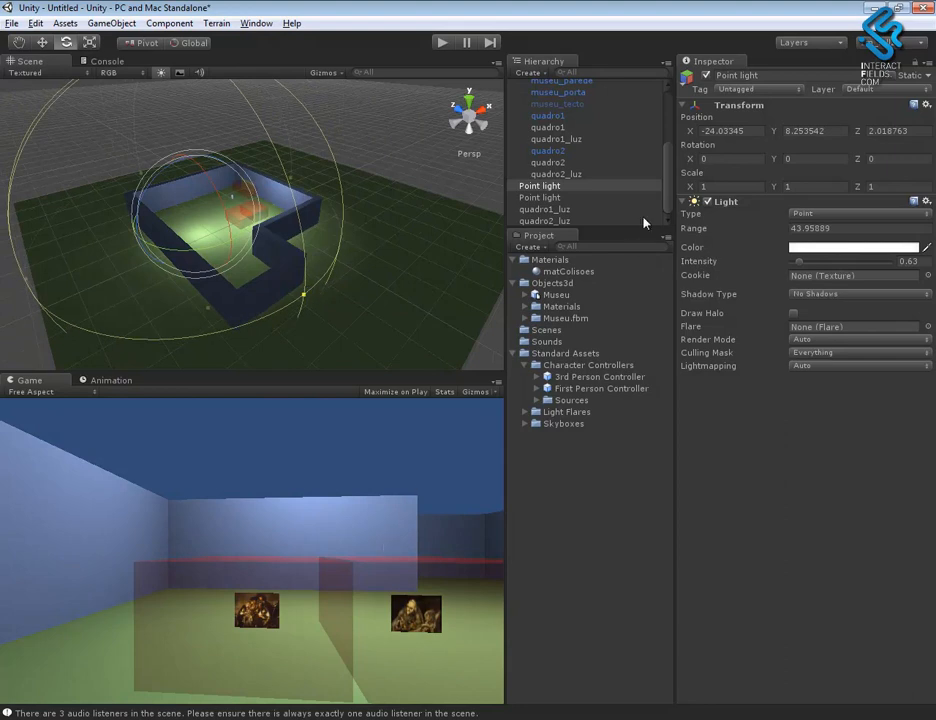
- Activate the museu_tecto ceiling object and view the roofed museum from a lower angle
click(562, 104)
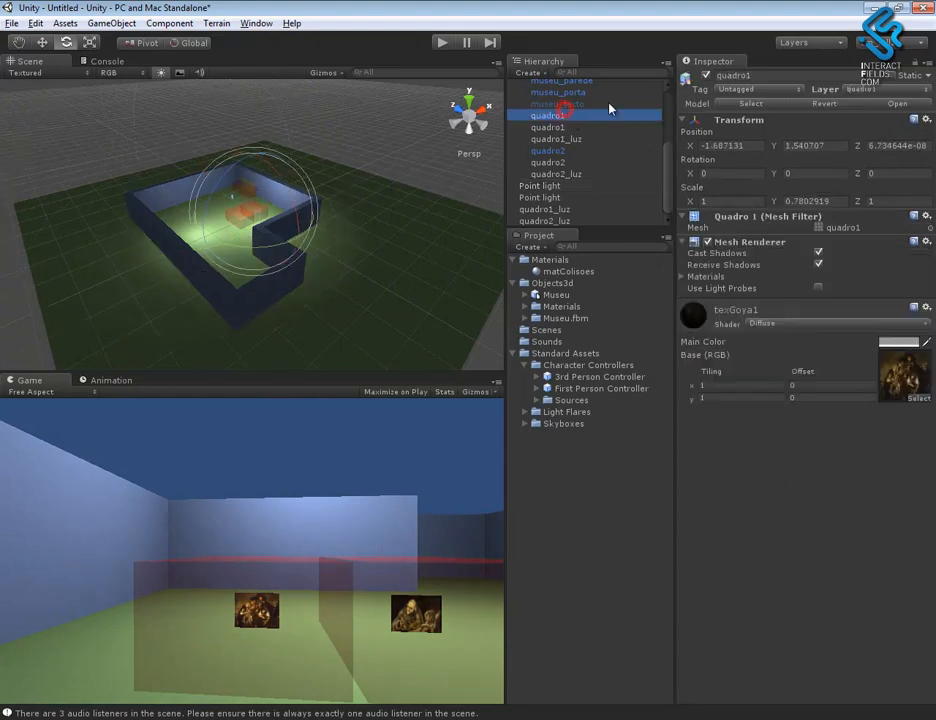
click(706, 75)
alt+drag(407, 278, 478, 357)
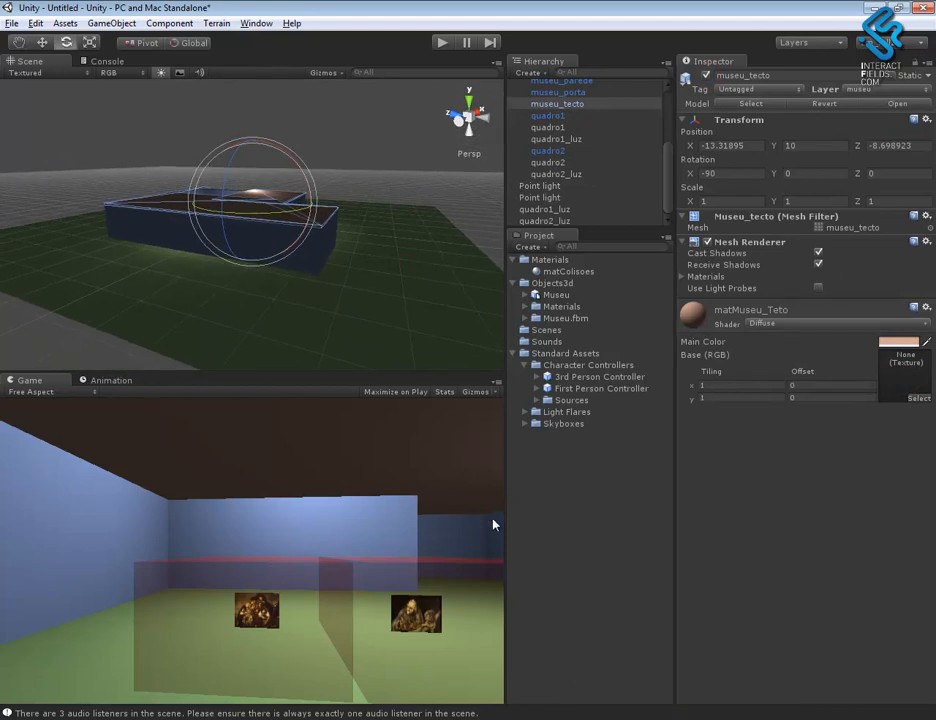